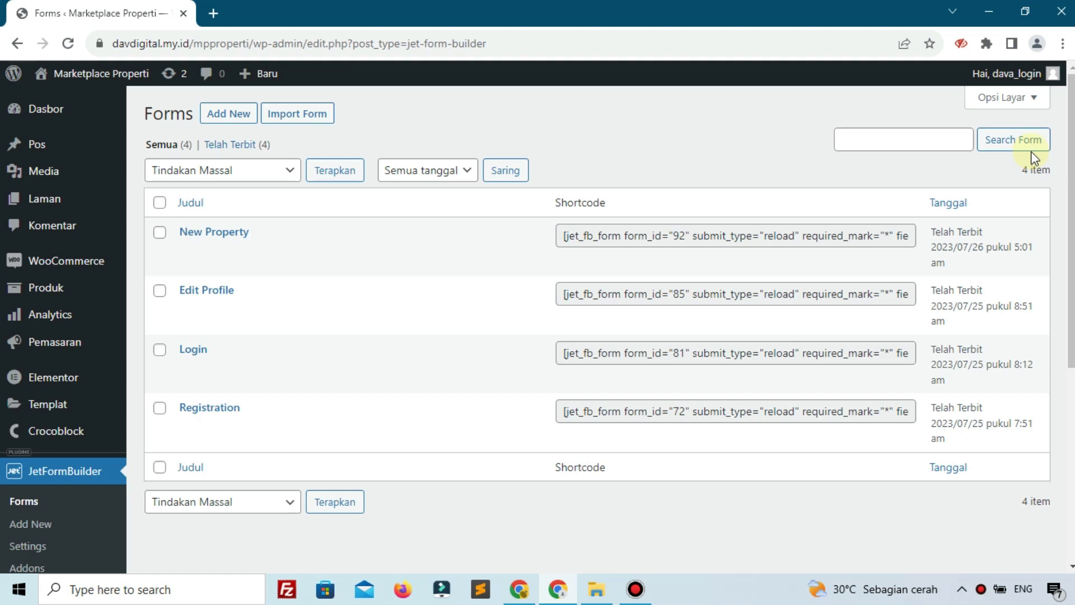
# Open the Home page from the site's page list in the Elementor editor and reload the editor.
pyautogui.moveTo(91, 206)
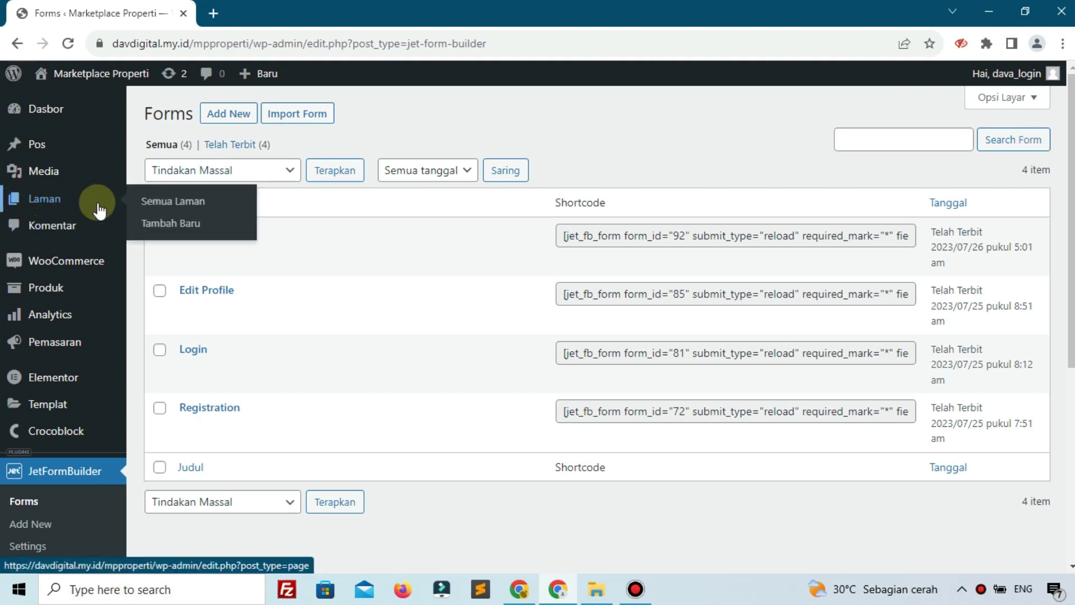
pyautogui.click(163, 205)
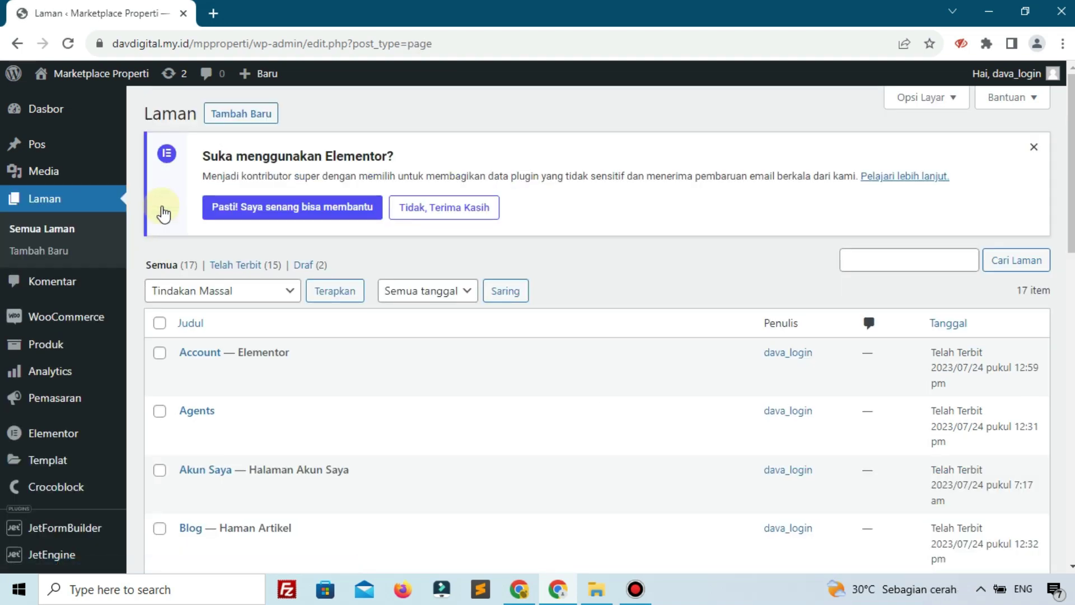
pyautogui.scroll(-7, 421, 412)
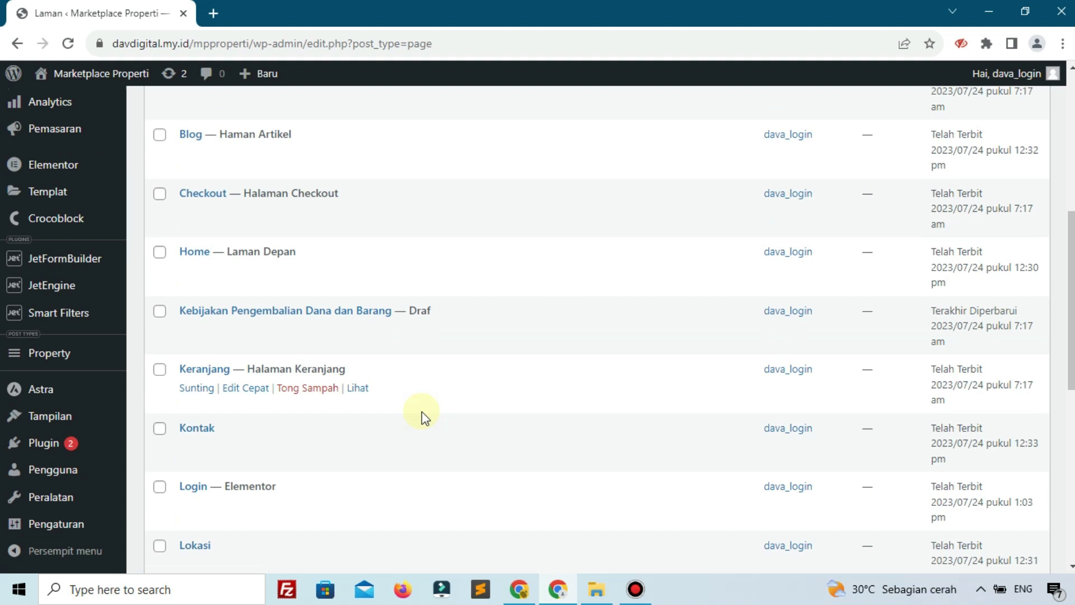
pyautogui.click(192, 271)
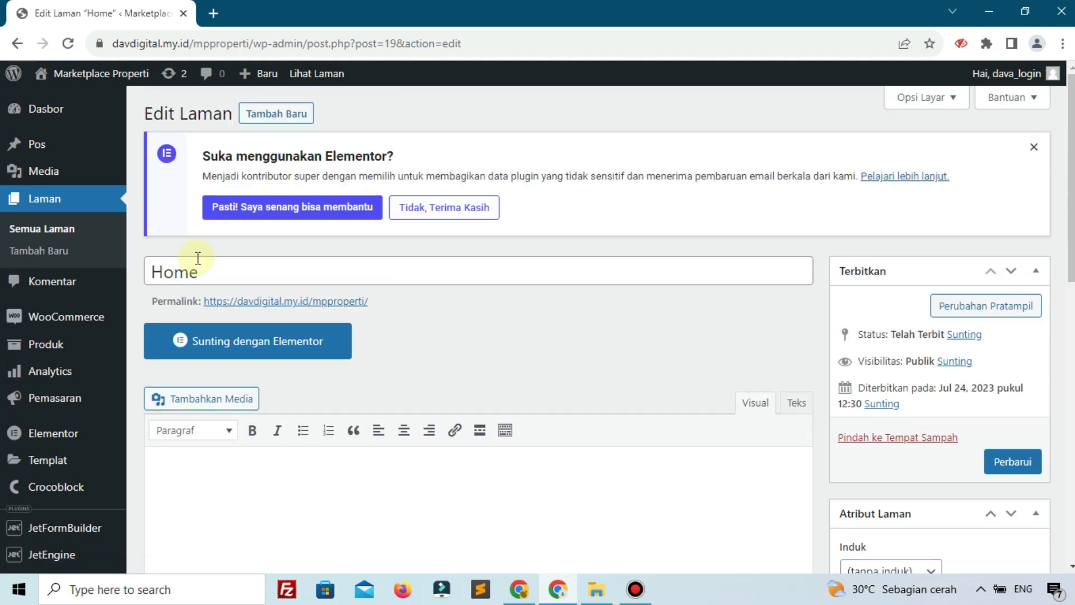
pyautogui.click(171, 339)
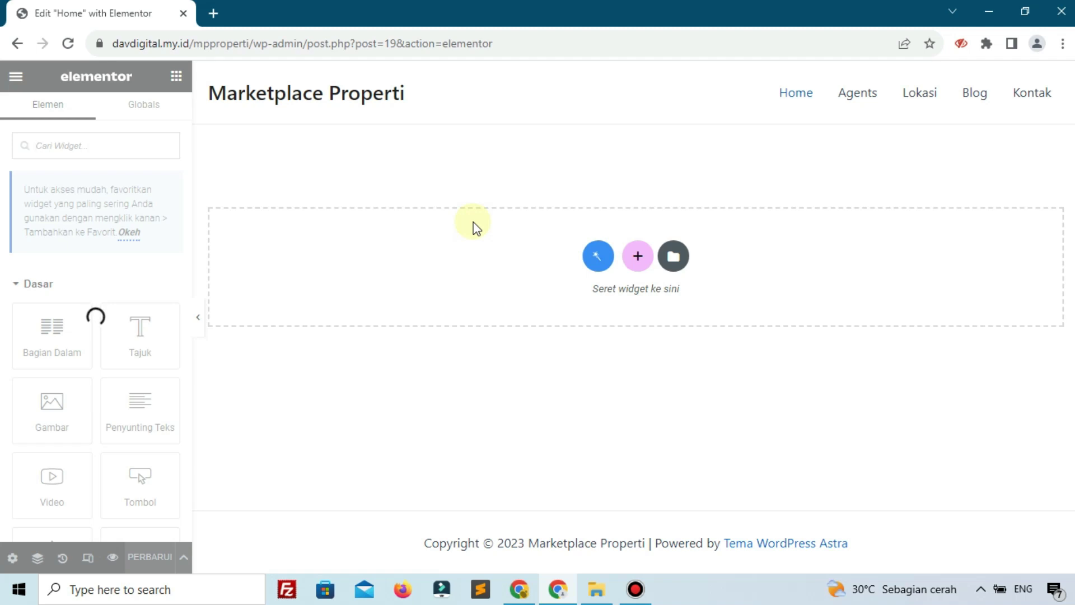
pyautogui.click(69, 49)
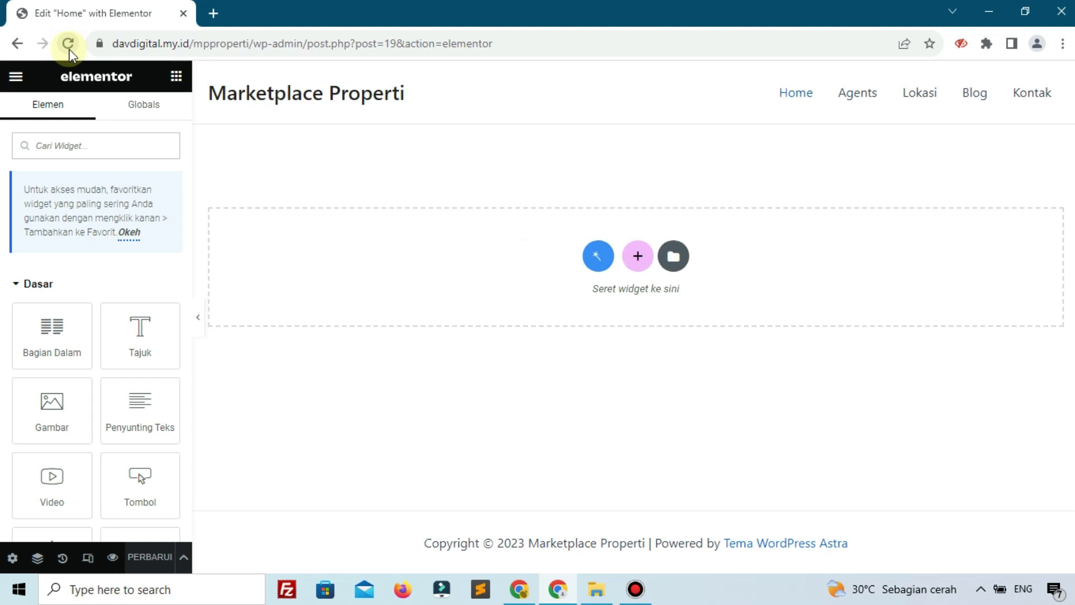
# Find the Listing Grid widget by searching "listing" and add it to the empty section of the Home page.
pyautogui.click(105, 148)
pyautogui.write('listing')
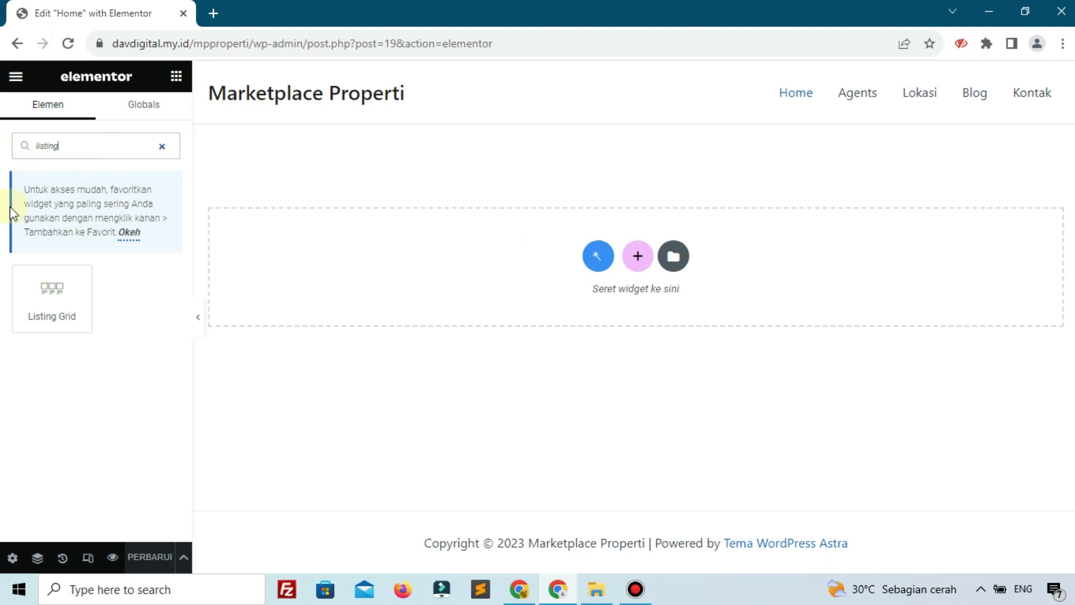
pyautogui.moveTo(33, 282); pyautogui.dragTo(448, 272)
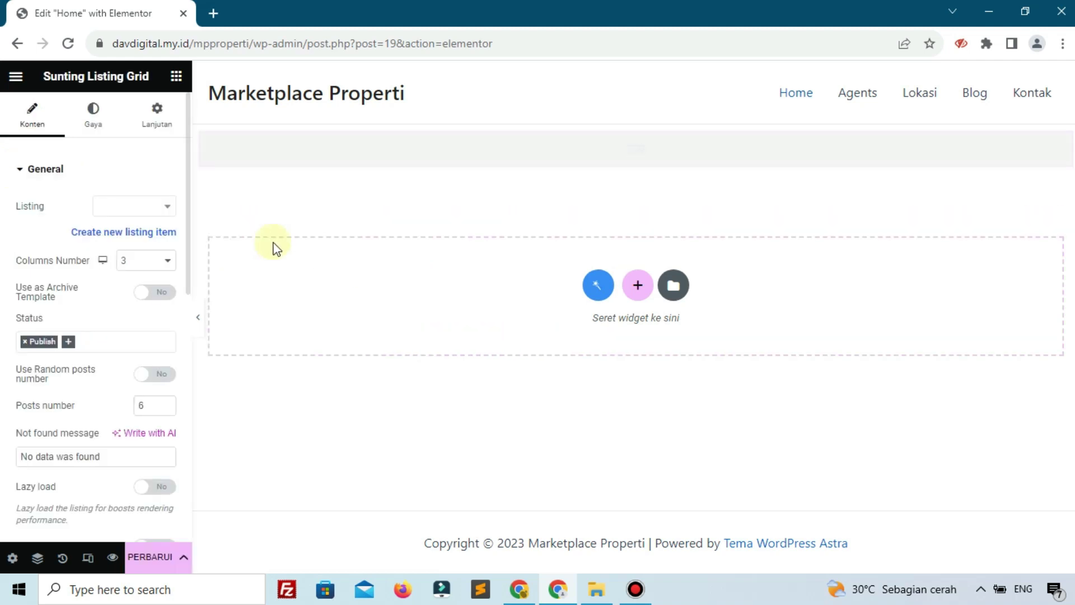
# Set the Listing Grid's listing source to "Listing Property ( Main )".
pyautogui.click(132, 208)
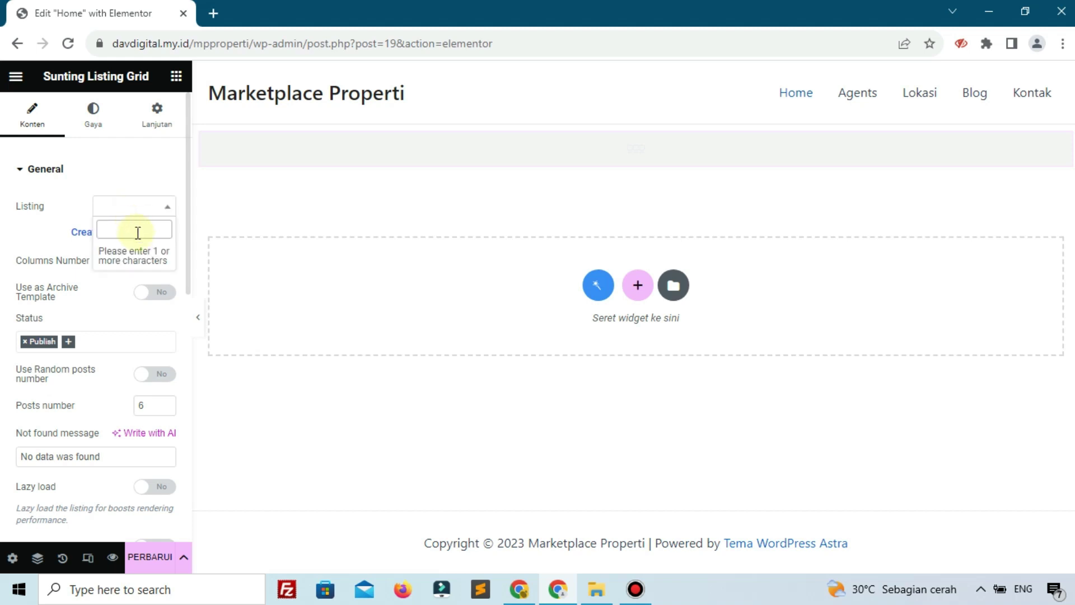
pyautogui.write('listing')
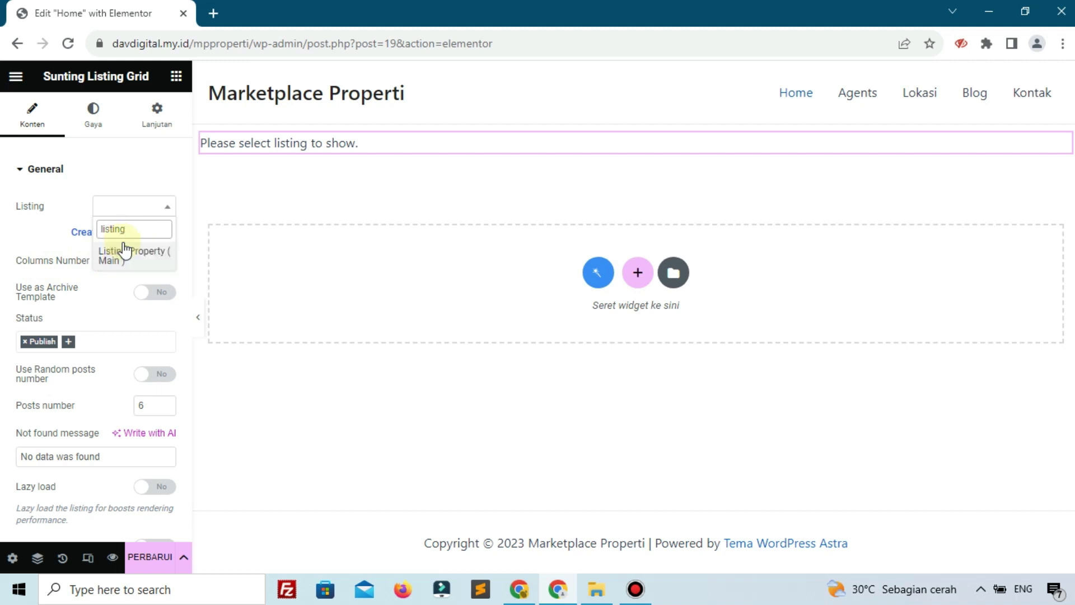
pyautogui.click(125, 249)
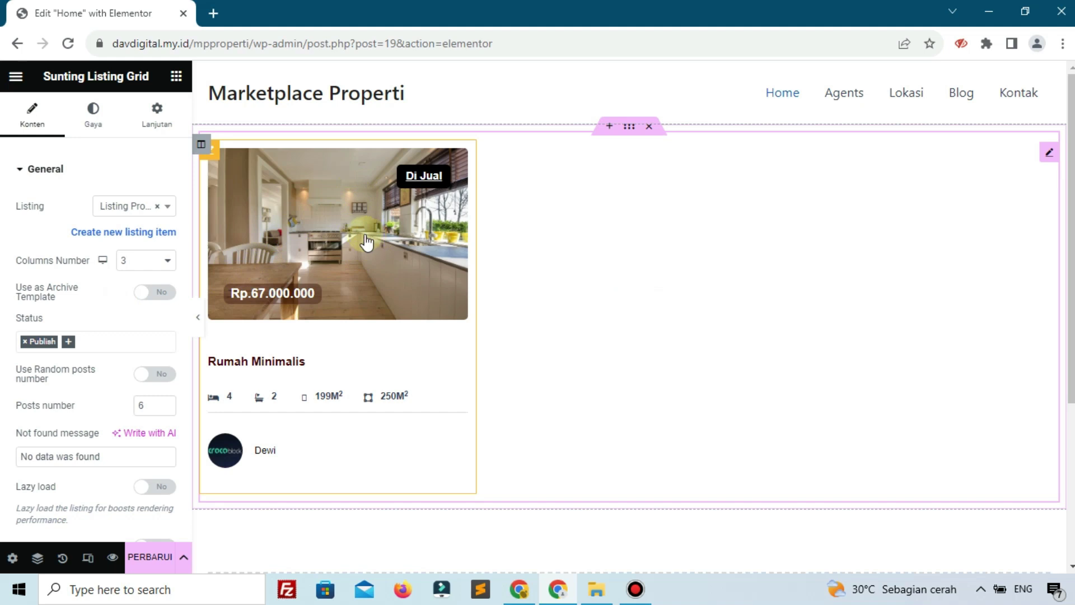
# Set the Listing Grid's columns number to 2 for the tablet view.
pyautogui.click(103, 283)
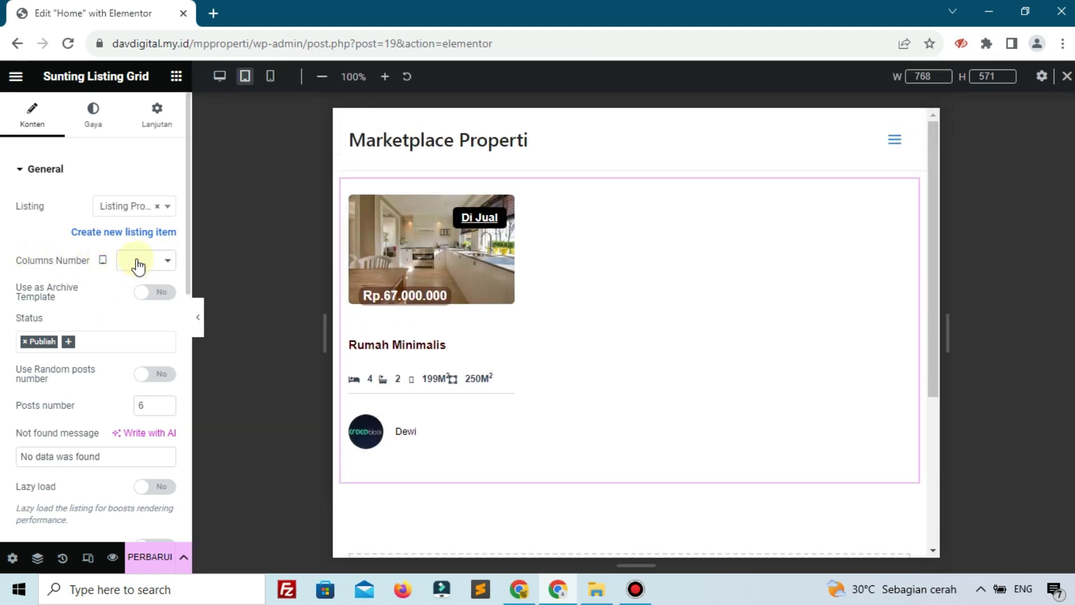
pyautogui.click(139, 267)
pyautogui.click(136, 290)
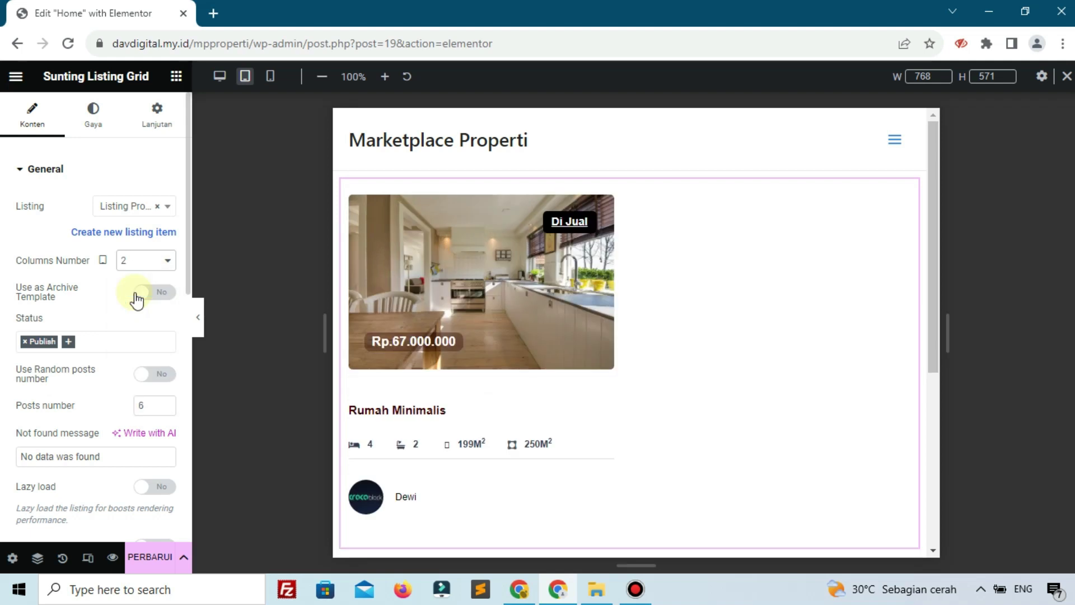
# Set the Listing Grid's columns number to 1 for the mobile view.
pyautogui.click(104, 260)
pyautogui.click(102, 308)
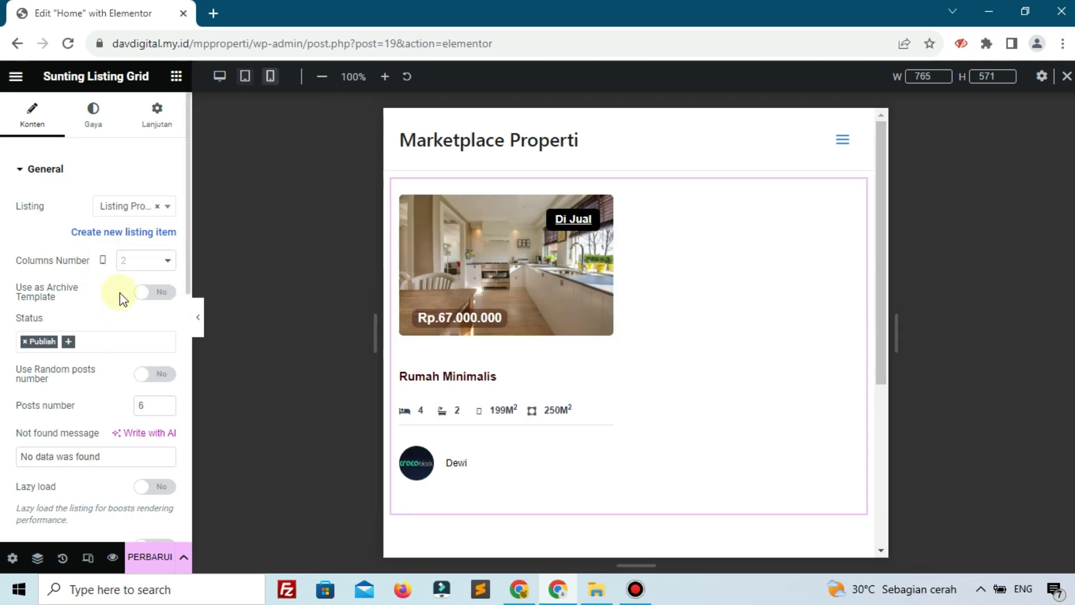
pyautogui.click(130, 265)
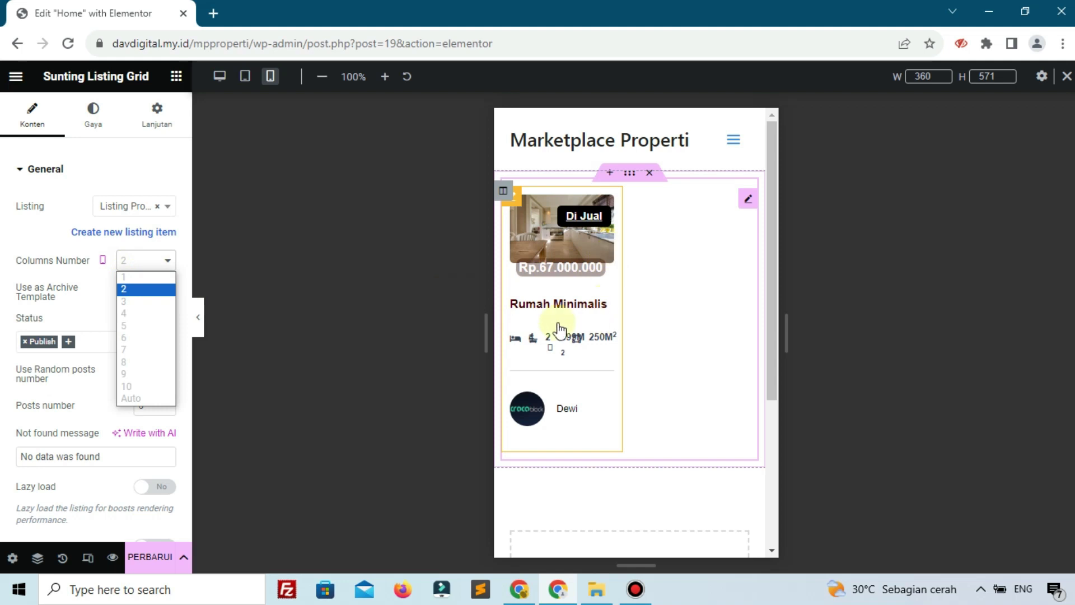
pyautogui.click(150, 289)
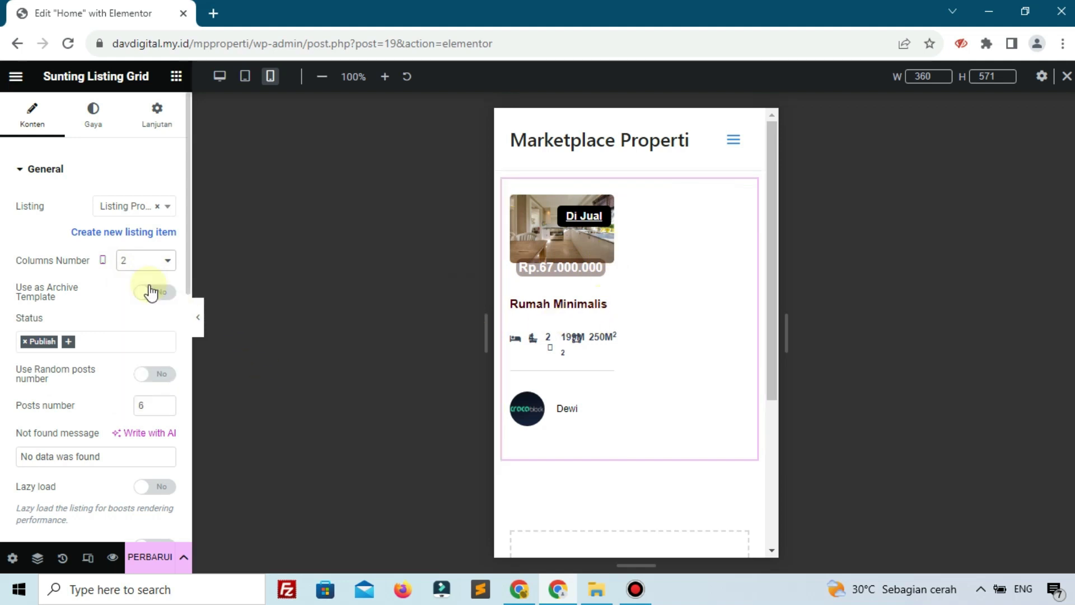
pyautogui.click(133, 262)
pyautogui.click(136, 283)
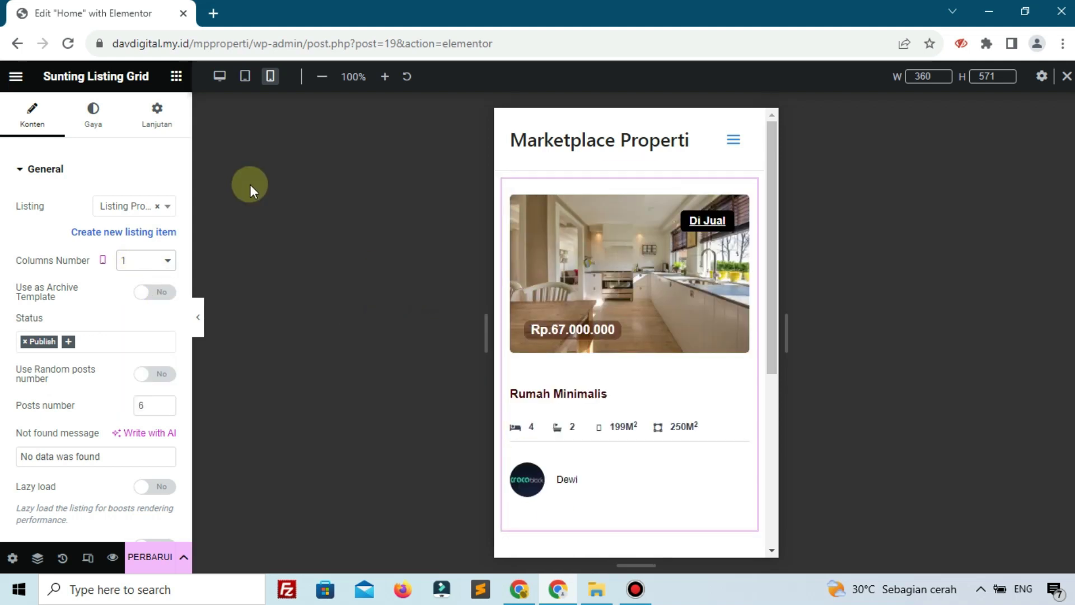
# Return the preview to the desktop view and try to update the Home page.
pyautogui.click(220, 76)
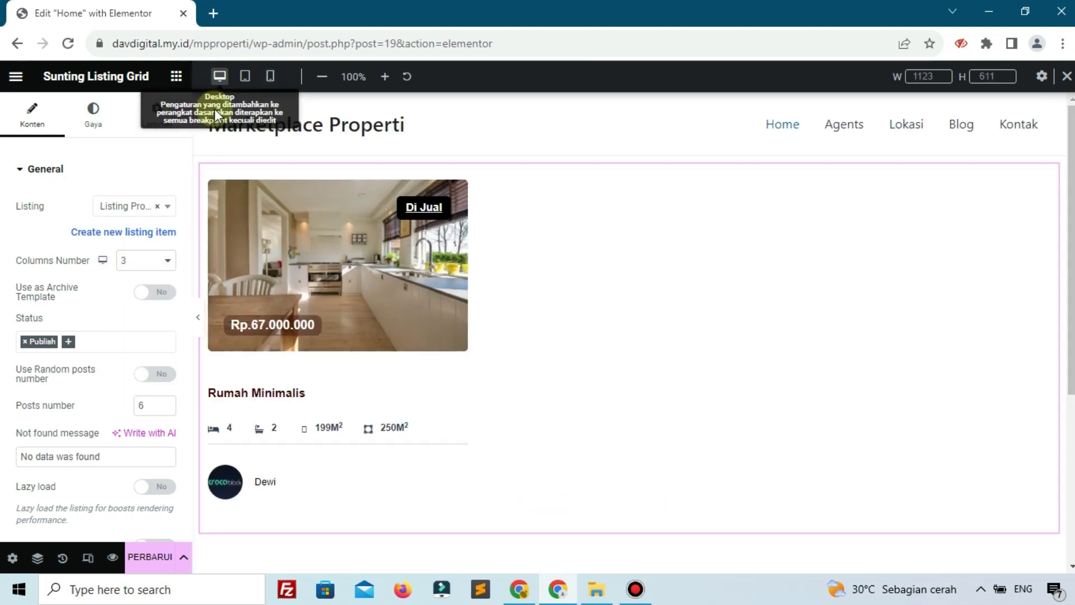
pyautogui.click(139, 564)
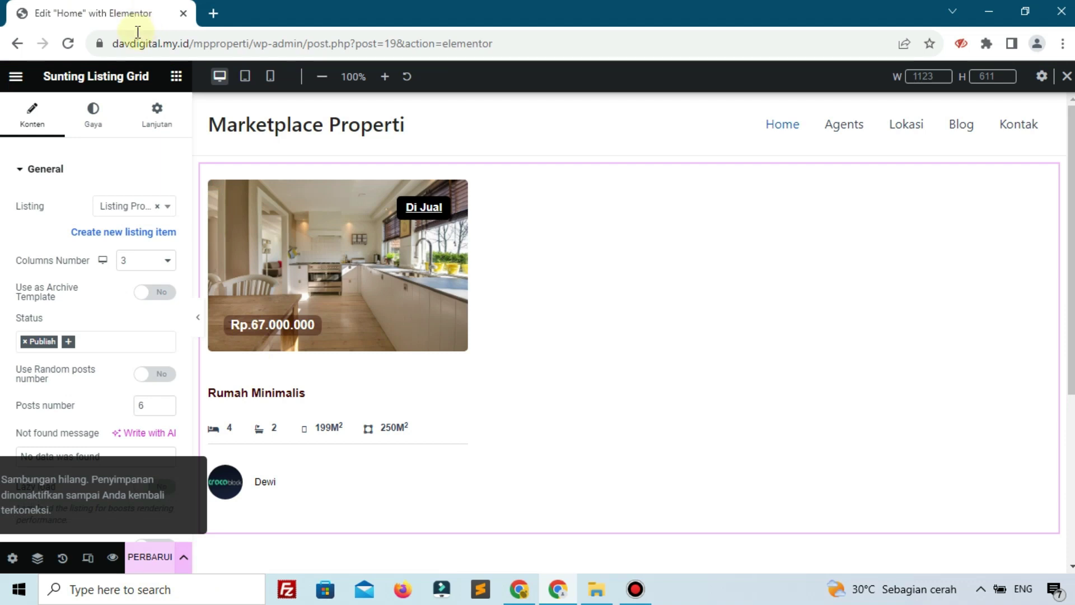
pyautogui.moveTo(190, 45); pyautogui.dragTo(80, 24)
pyautogui.hotkey('ctrl', 'c')
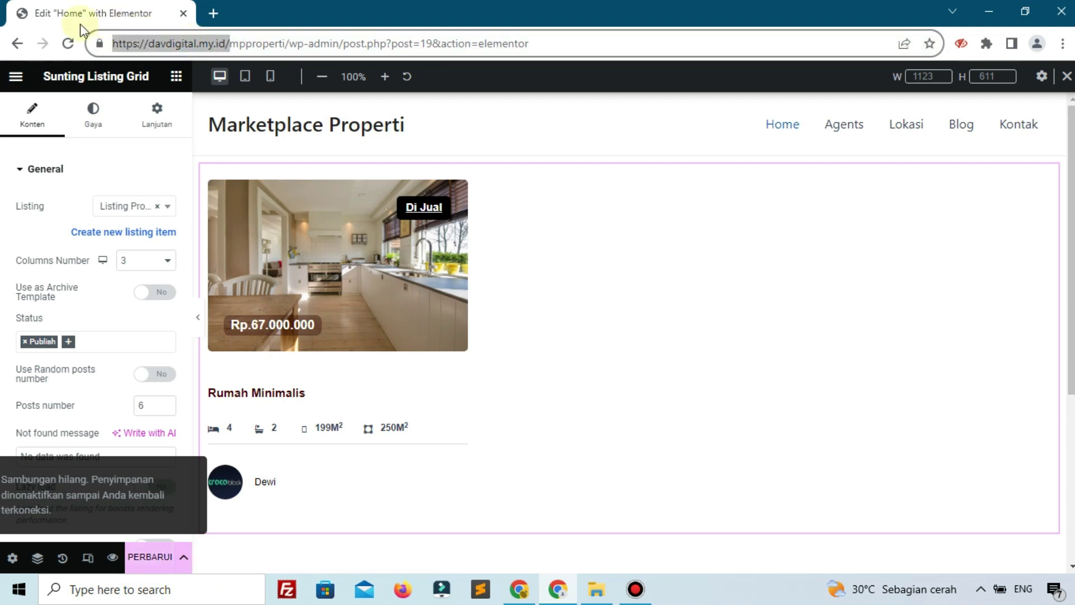
pyautogui.click(214, 15)
pyautogui.hotkey('ctrl', 'v')
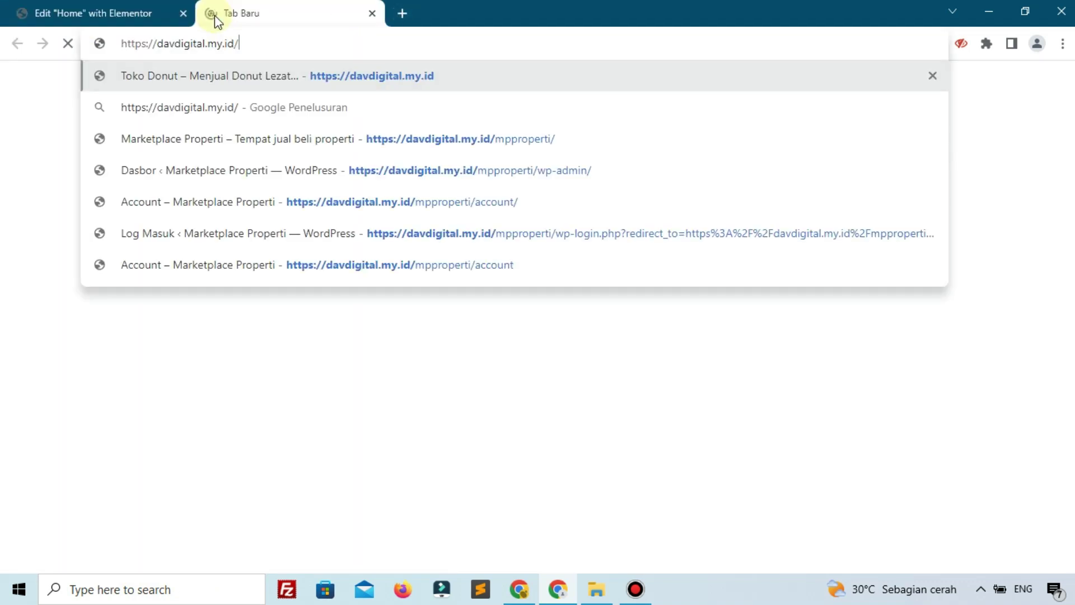
pyautogui.press('Return')
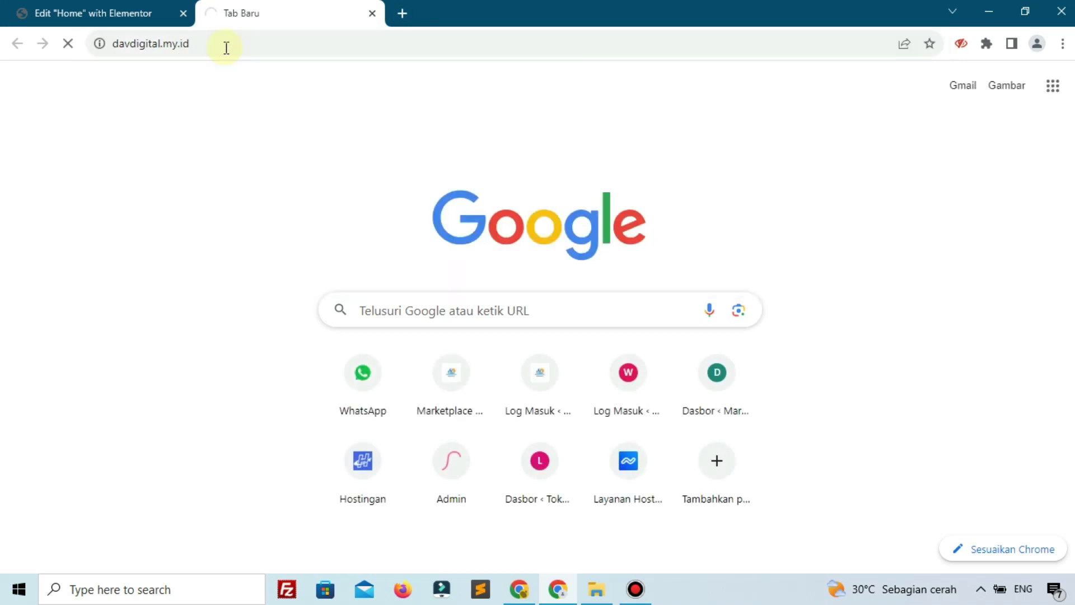
pyautogui.click(272, 43)
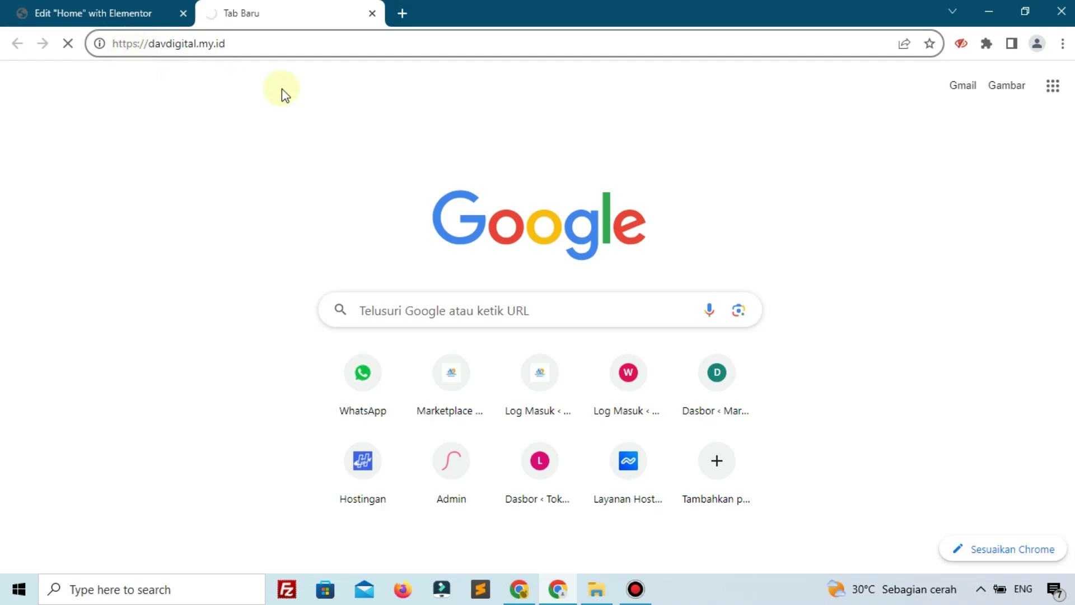
pyautogui.click(64, 14)
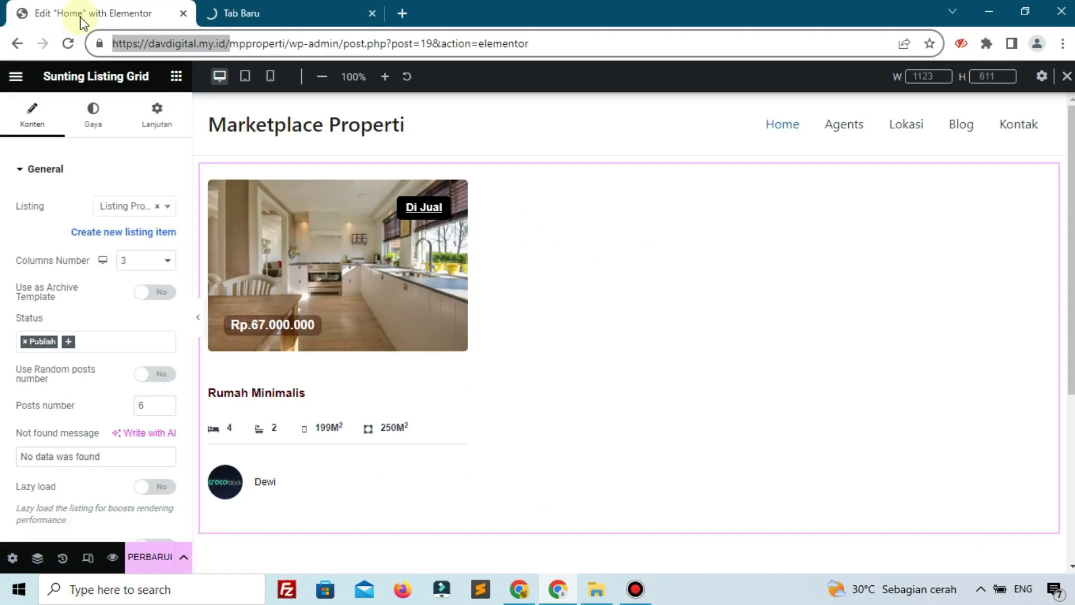
pyautogui.click(227, 11)
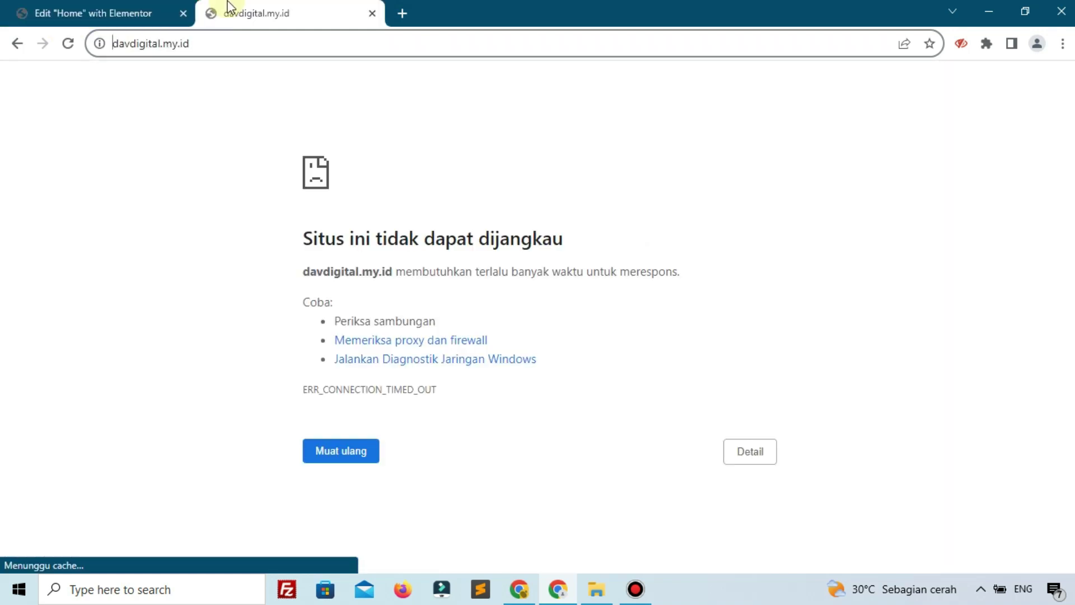
pyautogui.click(68, 44)
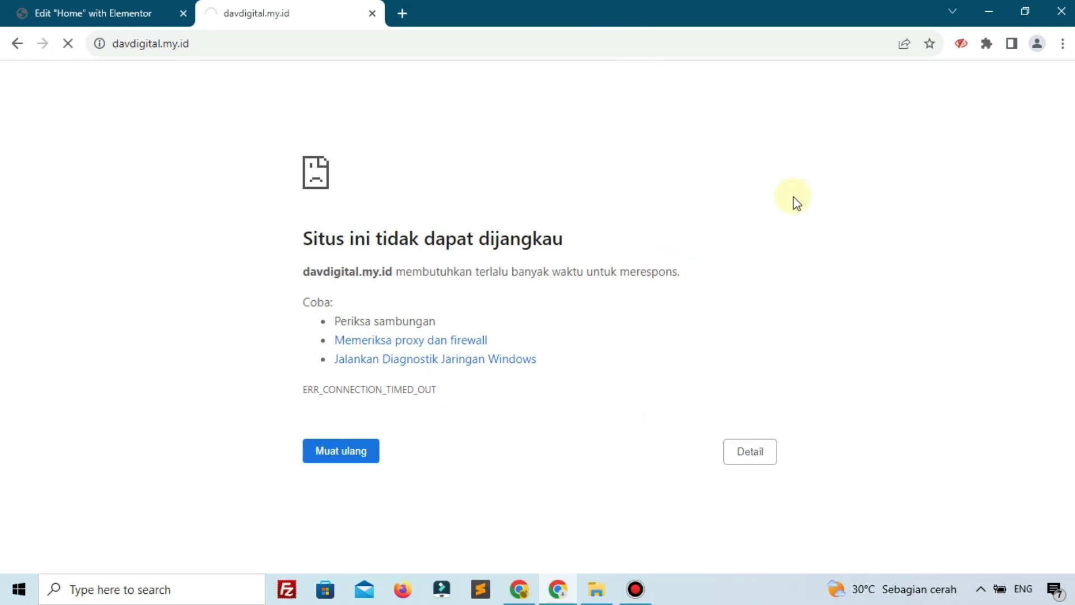
pyautogui.click(295, 44)
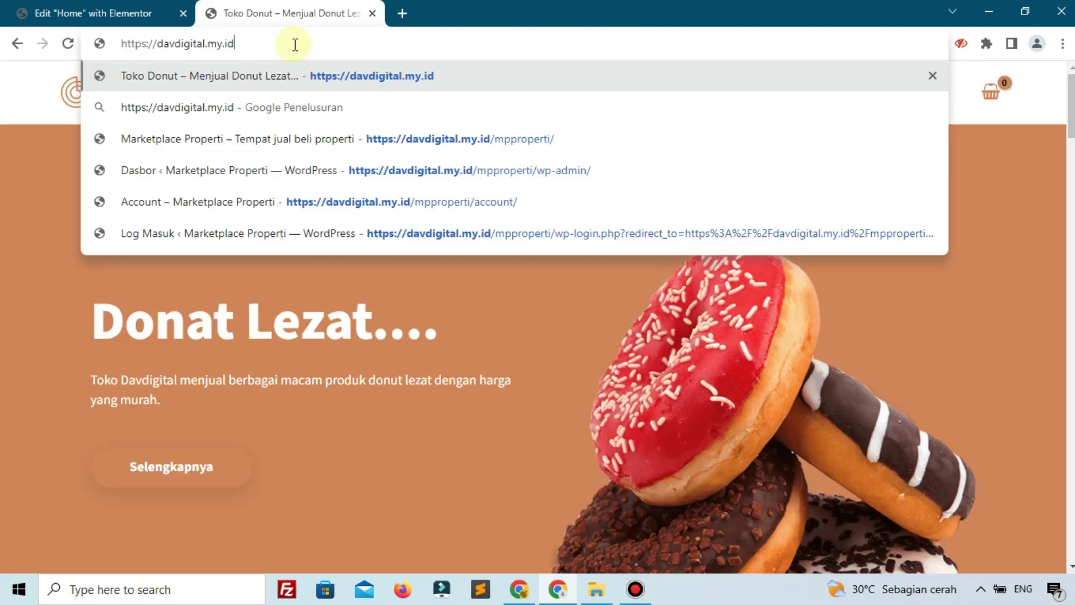
pyautogui.click(400, 371)
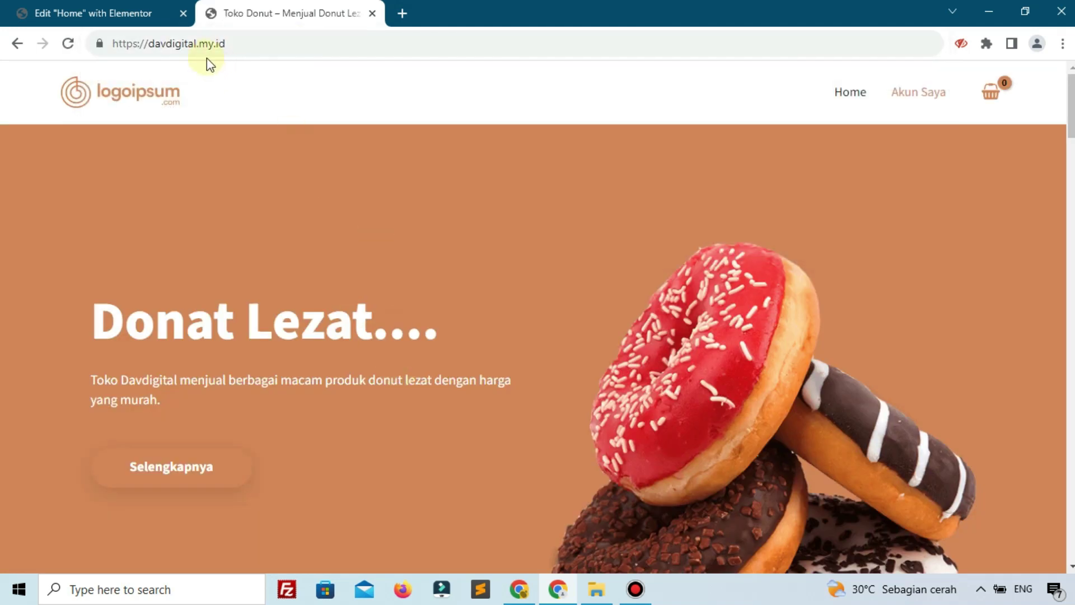
pyautogui.click(147, 10)
pyautogui.rightClick(239, 44)
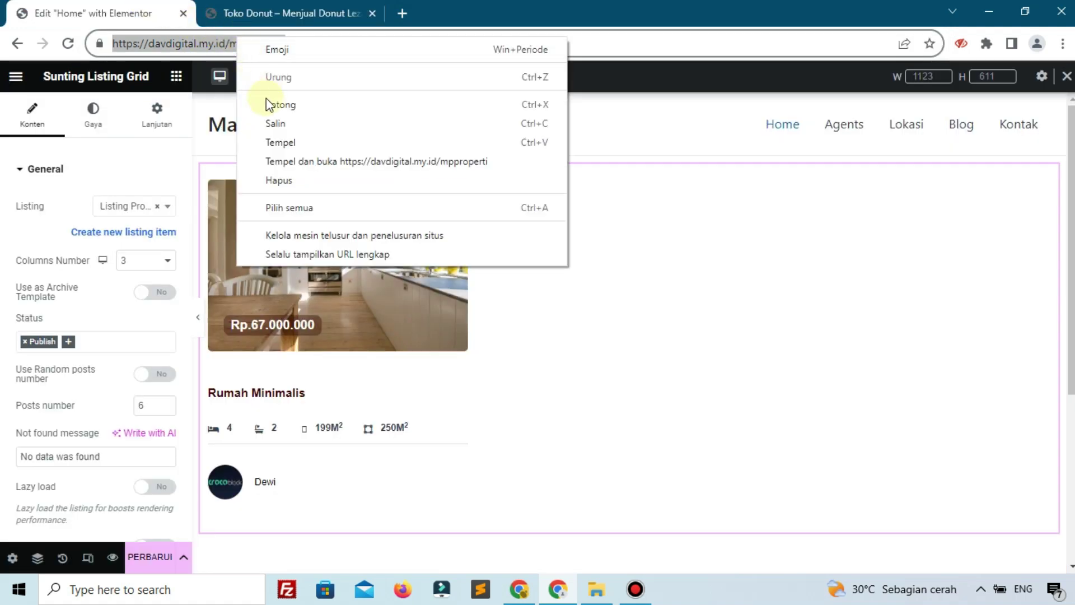
pyautogui.click(276, 123)
pyautogui.click(278, 13)
pyautogui.click(278, 36)
pyautogui.press('End')
pyautogui.write('/m')
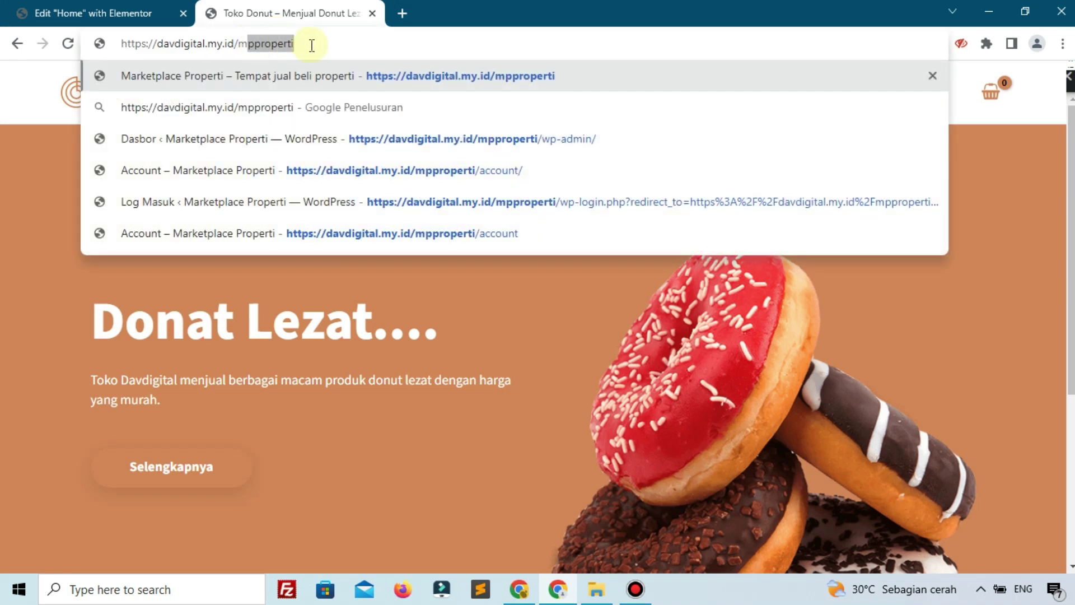
pyautogui.press('Return')
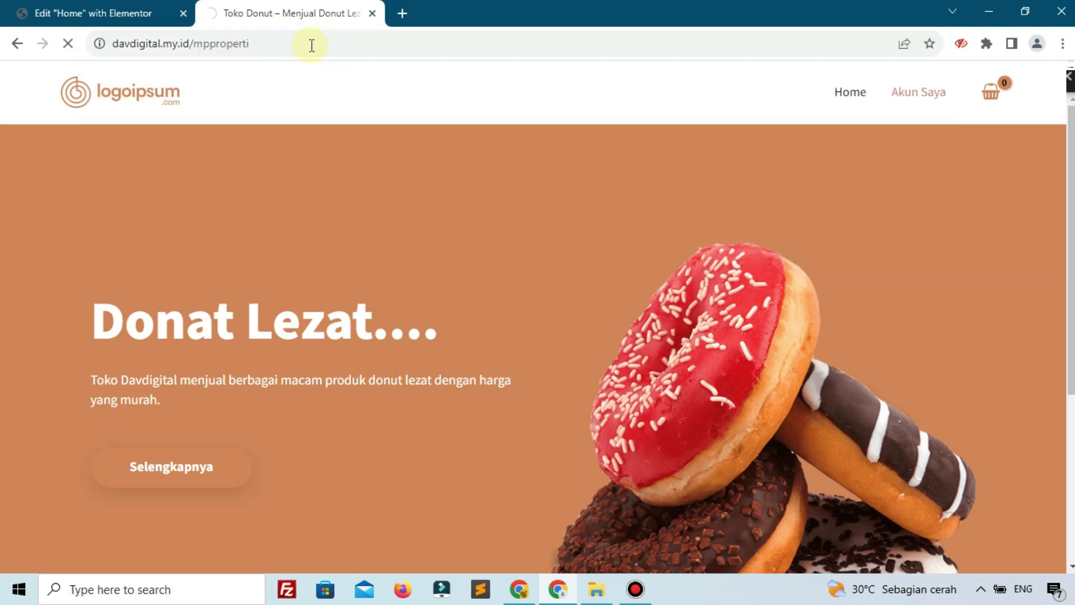
# Reload the live site's Home page through its navigation and return to the Elementor editor tab.
pyautogui.click(312, 45)
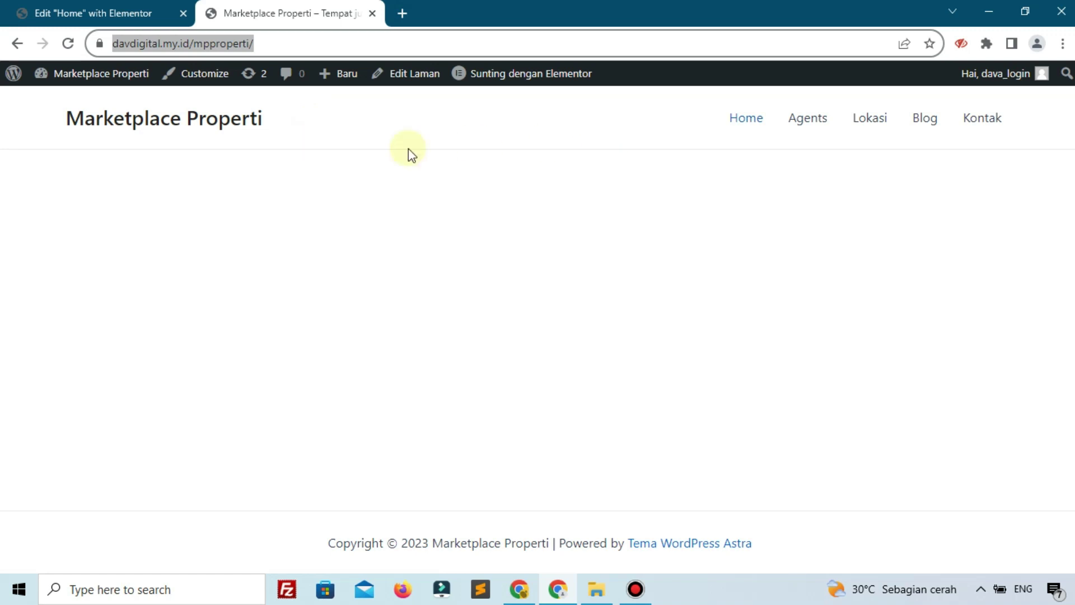
pyautogui.click(745, 124)
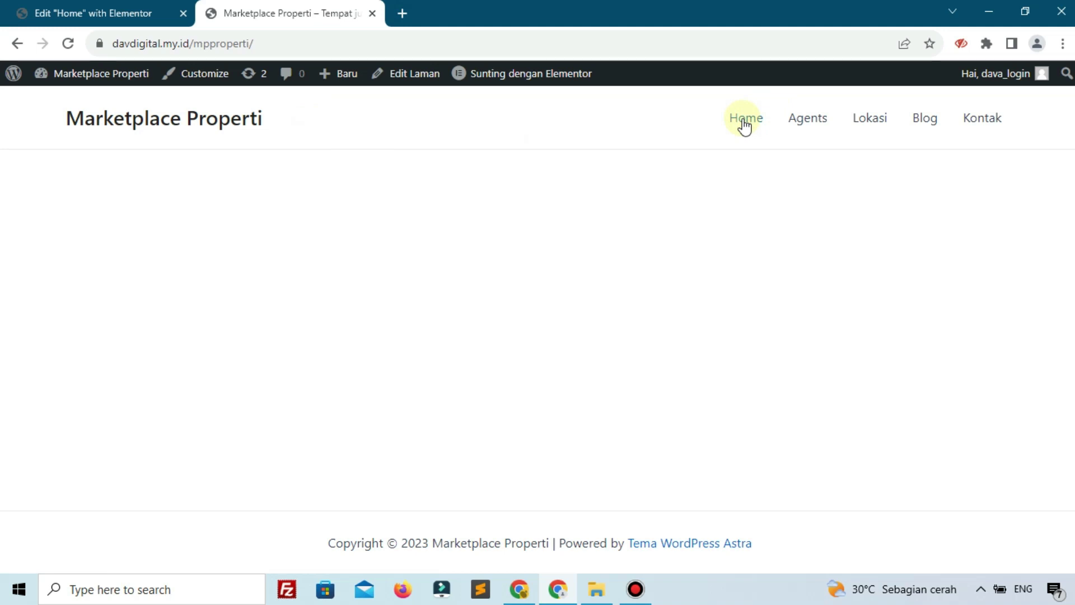
pyautogui.click(745, 124)
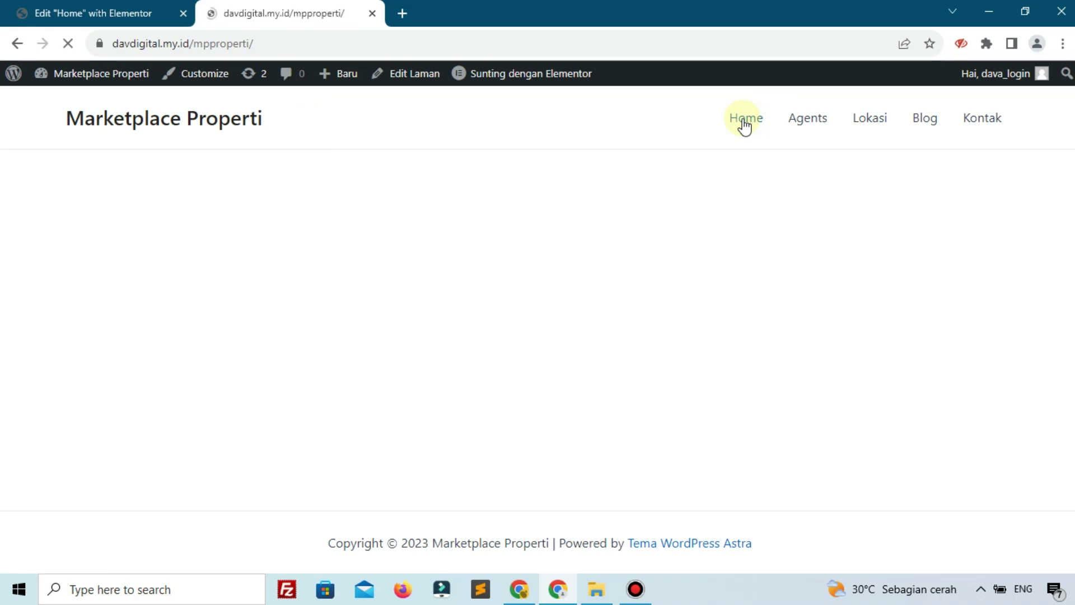
pyautogui.click(42, 8)
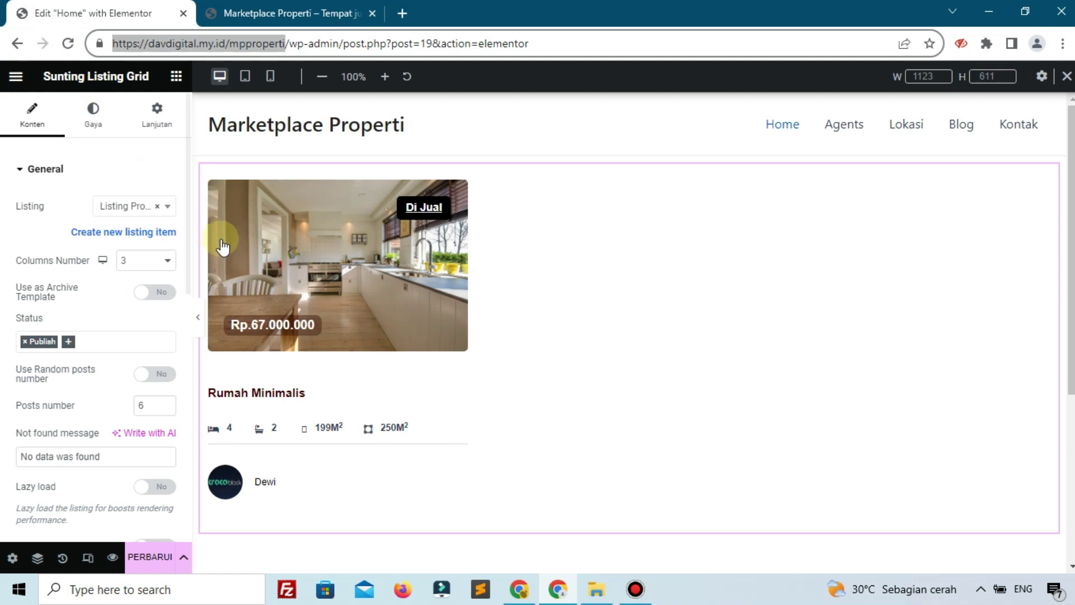
# Update the Home page with its Listing Grid and reload the live site in the second browser tab.
pyautogui.click(148, 565)
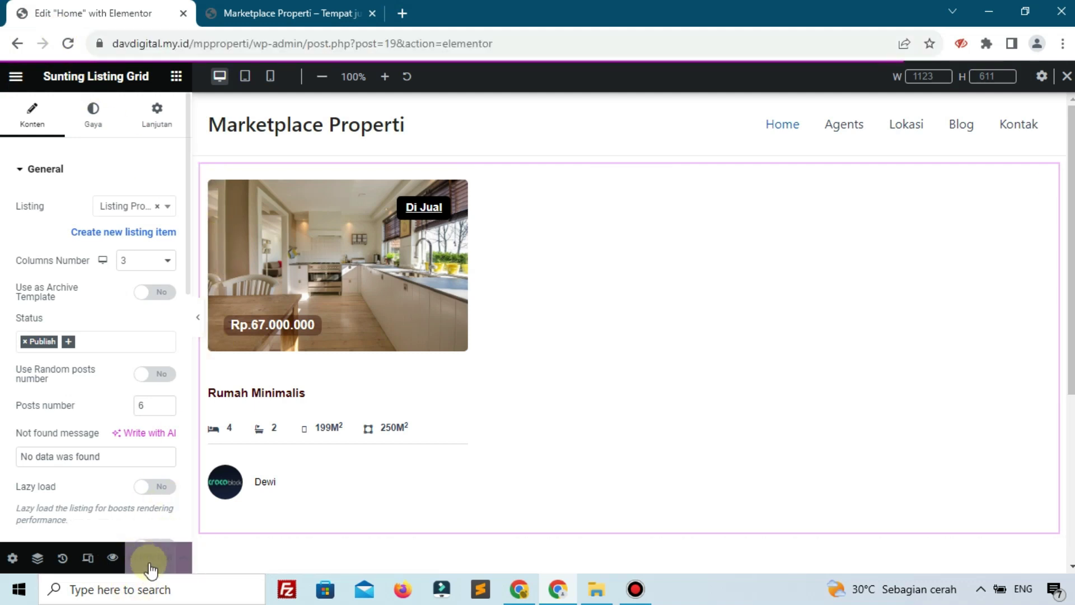
pyautogui.click(230, 13)
pyautogui.click(67, 43)
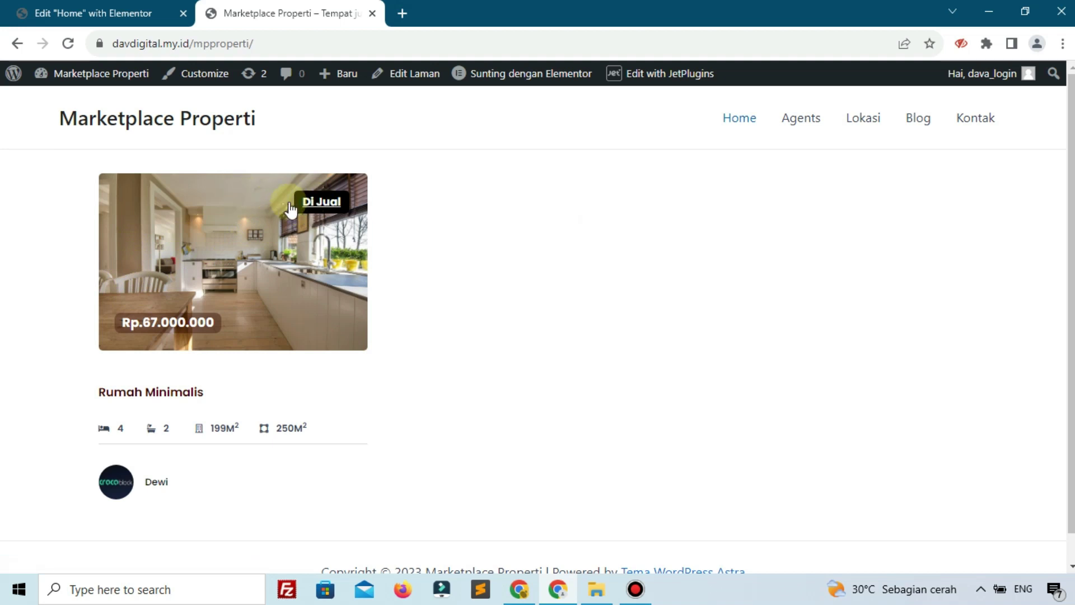
# Try the Rumah Minimalis card's link on the live Home page and close the live site and Elementor editor tabs.
pyautogui.click(220, 273)
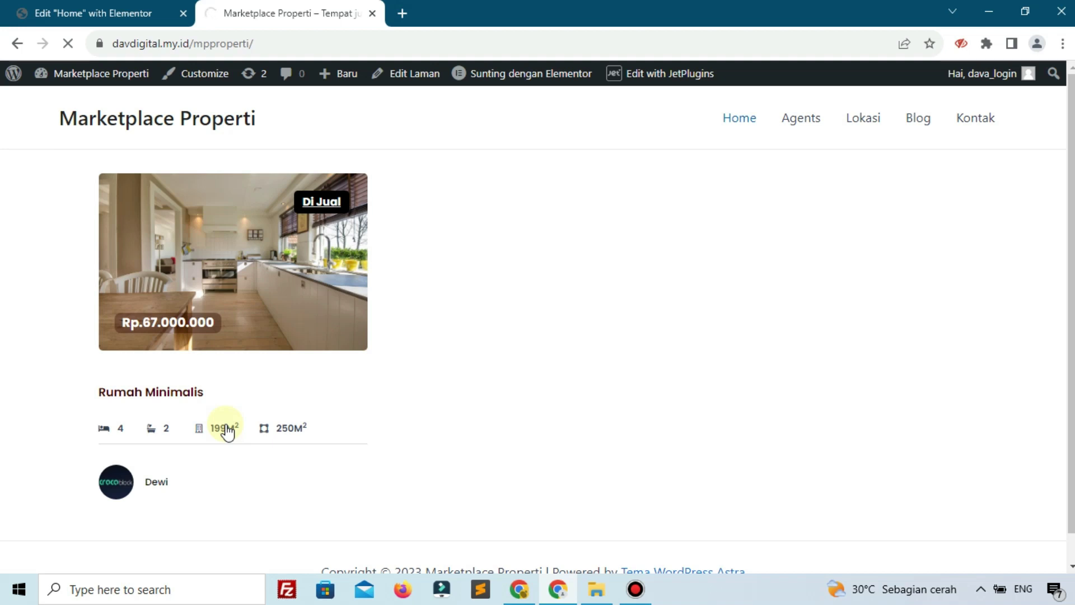
pyautogui.click(371, 15)
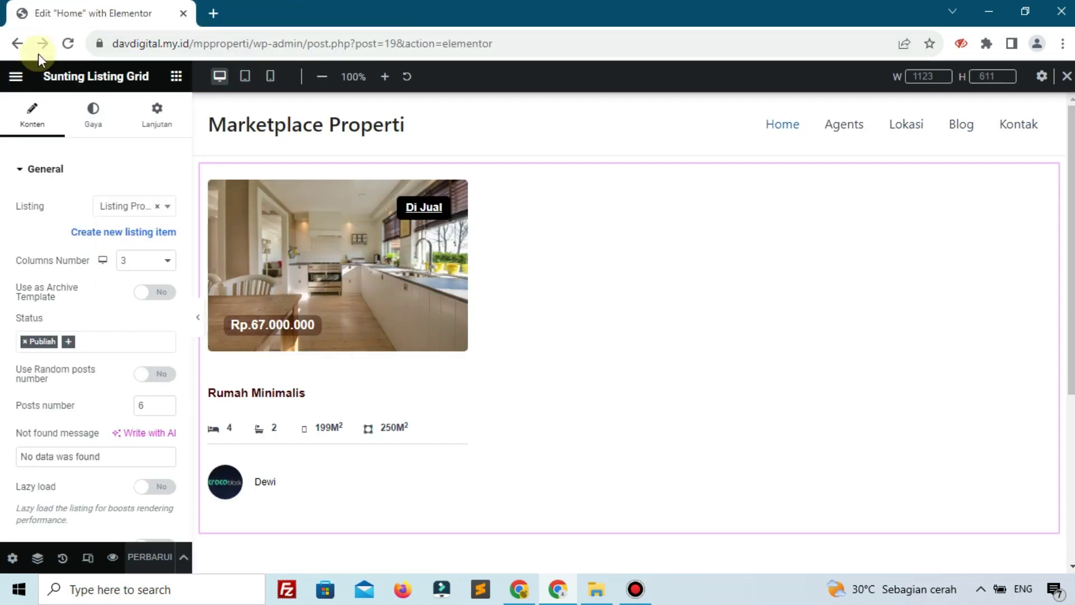
pyautogui.click(207, 14)
pyautogui.click(184, 14)
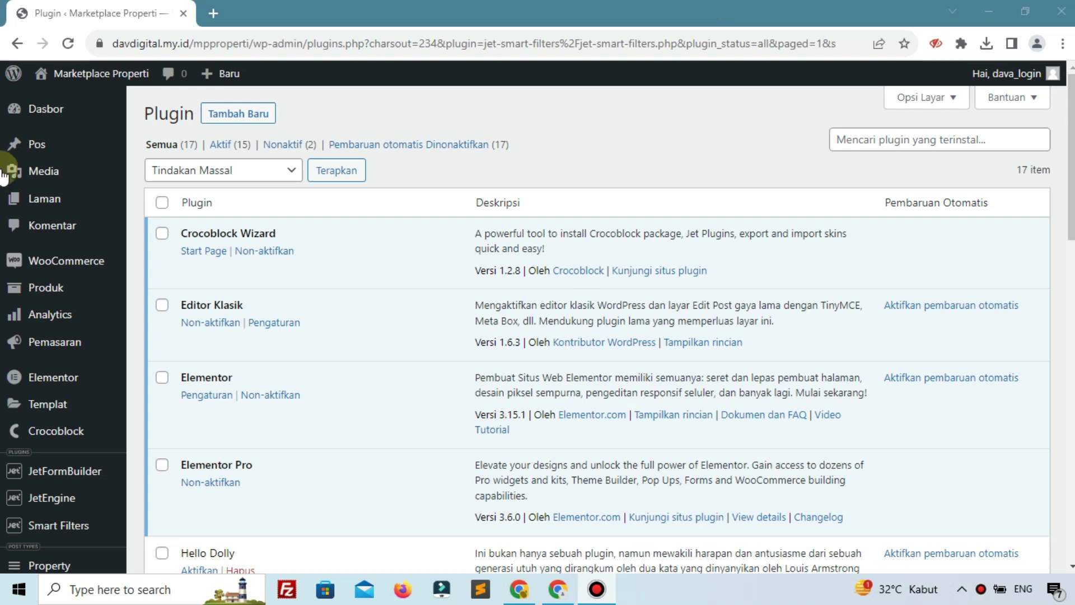
# Open the live site in a new tab from the WordPress admin and review the property cards on the Home page.
pyautogui.rightClick(79, 105)
pyautogui.click(106, 118)
pyautogui.click(214, 8)
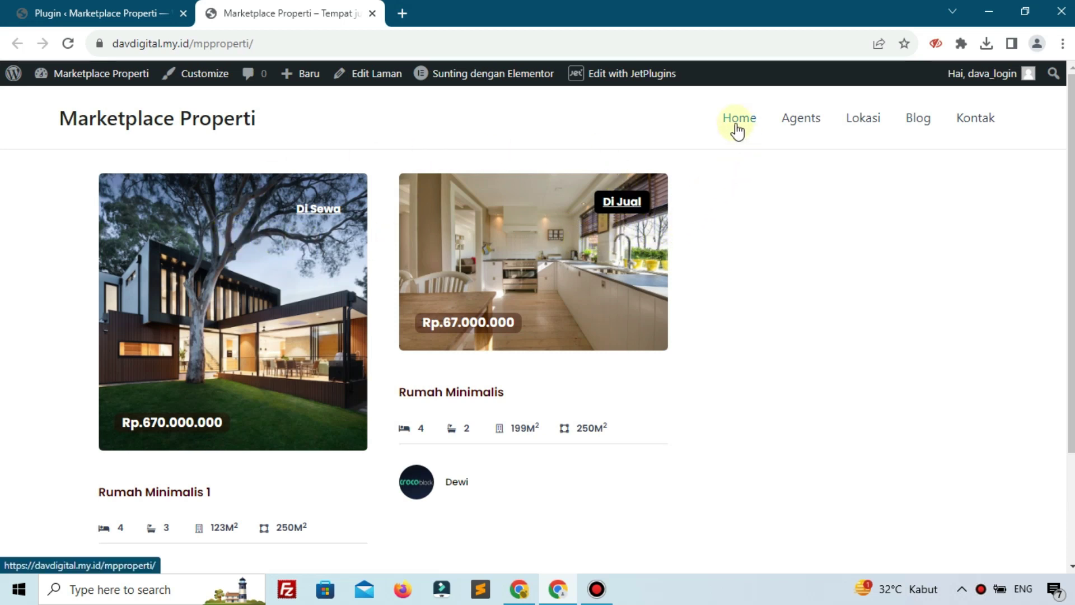
pyautogui.scroll(-3, 312, 288)
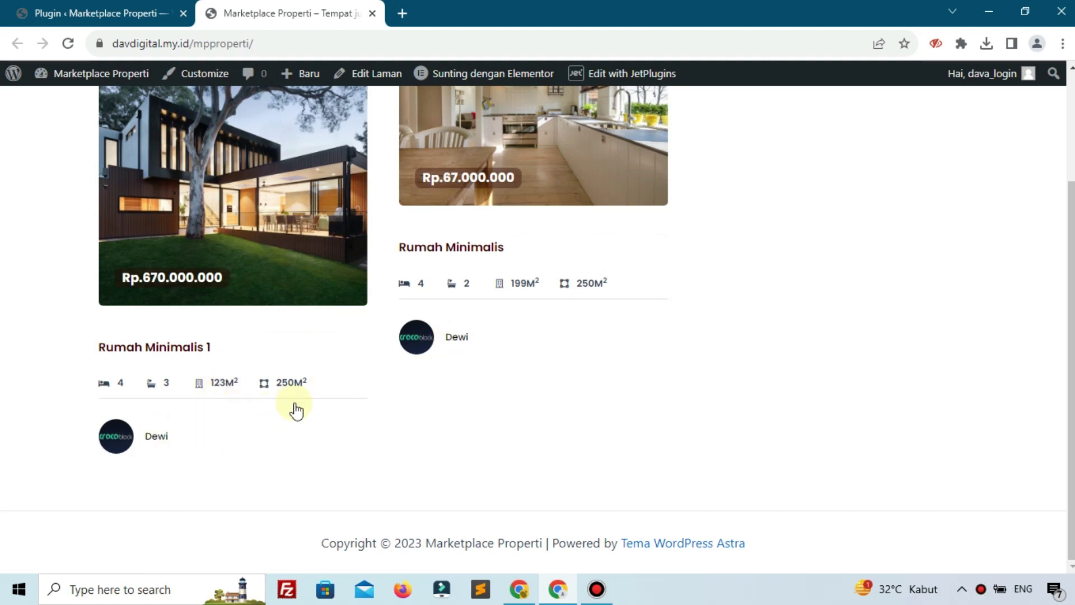
pyautogui.scroll(3, 723, 305)
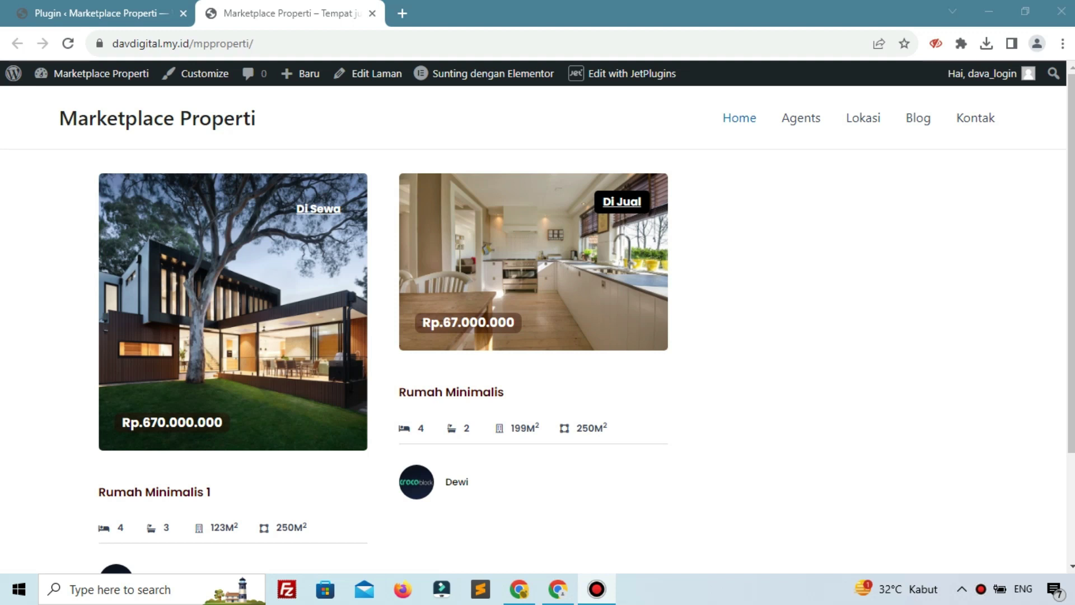
# Open the Rumah Minimalis 1 property from its listing card and examine the page's permalink and content block.
pyautogui.click(284, 219)
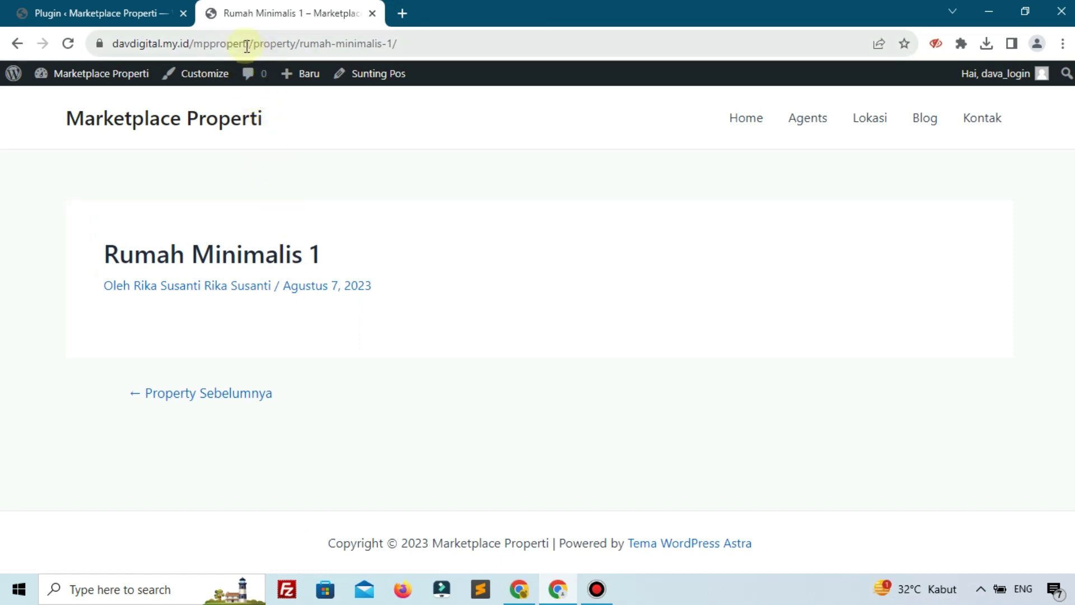
pyautogui.moveTo(114, 44); pyautogui.dragTo(331, 40)
pyautogui.click(289, 42)
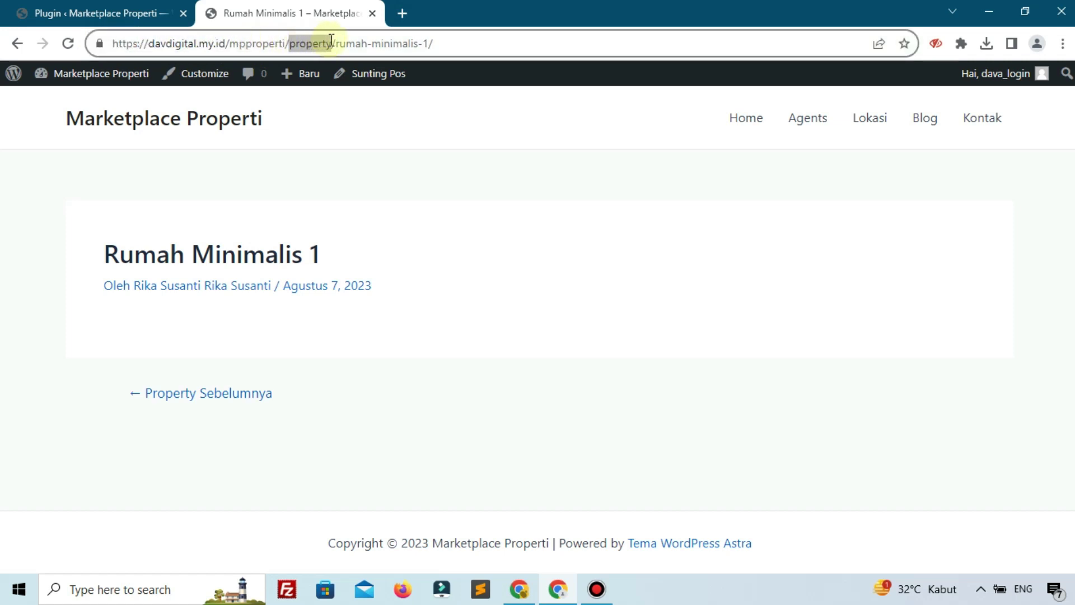
pyautogui.click(355, 43)
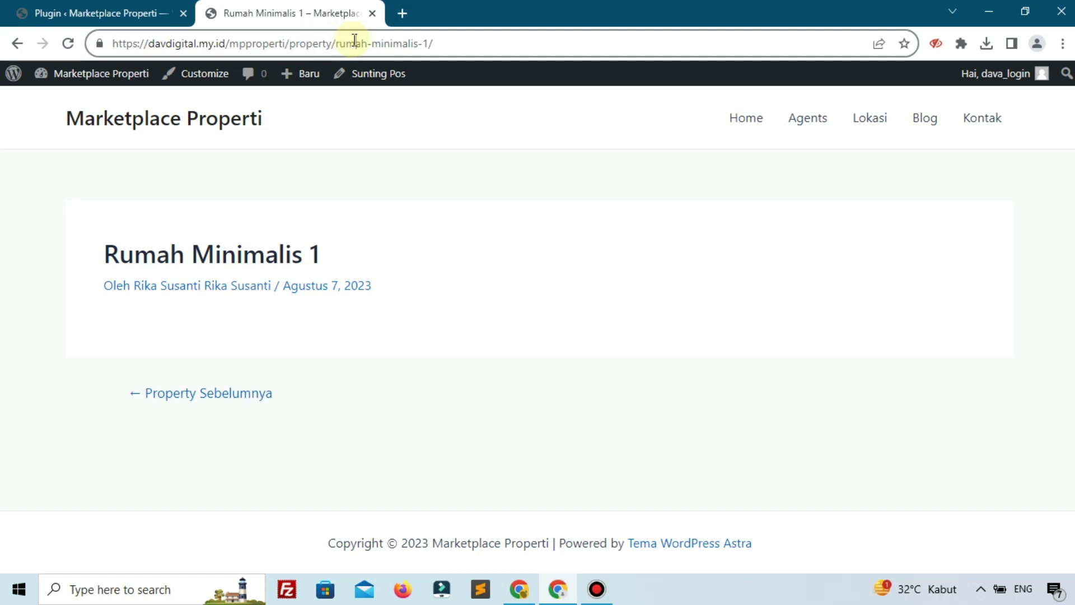
pyautogui.moveTo(340, 44); pyautogui.dragTo(418, 42)
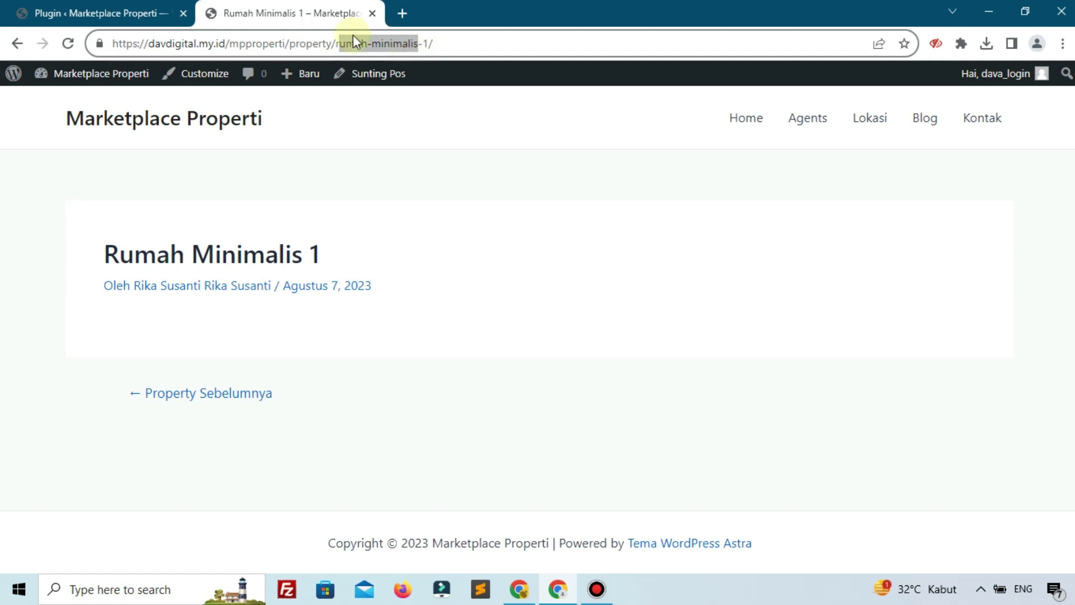
pyautogui.click(157, 12)
pyautogui.click(268, 12)
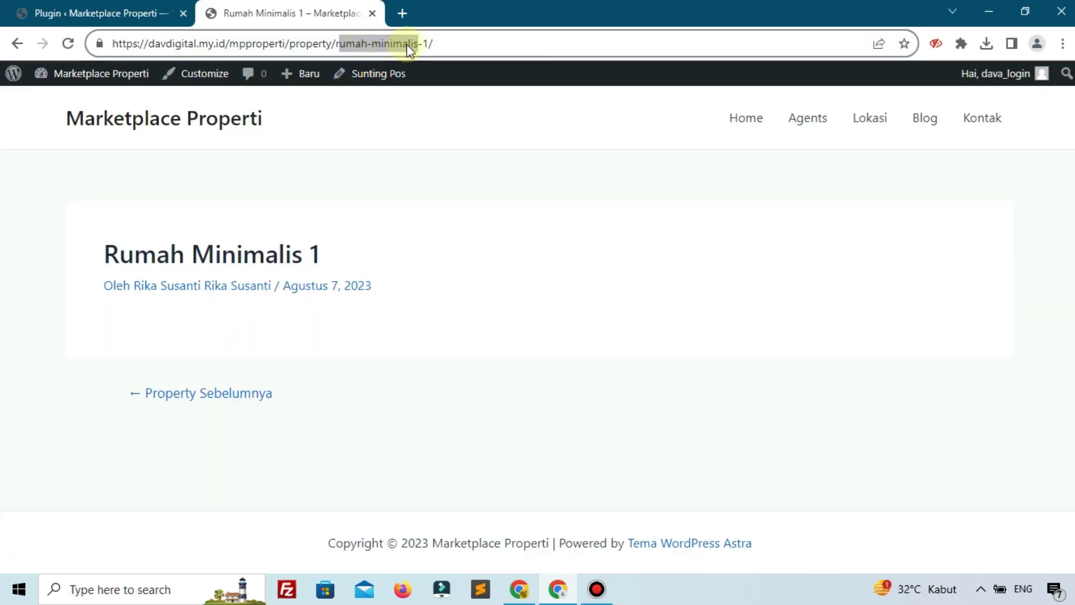
pyautogui.moveTo(80, 220); pyautogui.dragTo(595, 322)
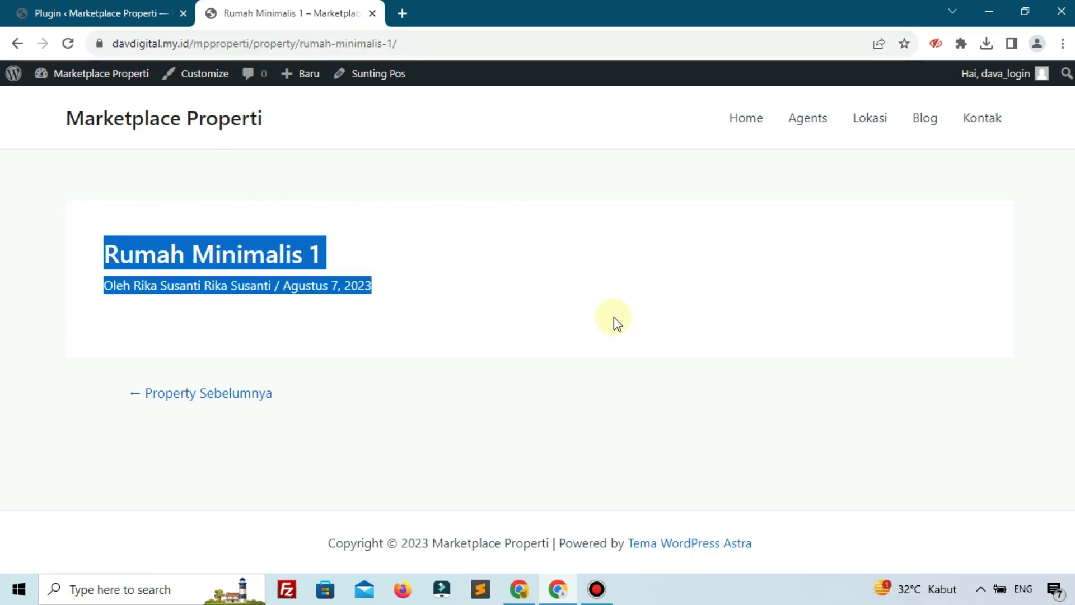
pyautogui.click(613, 317)
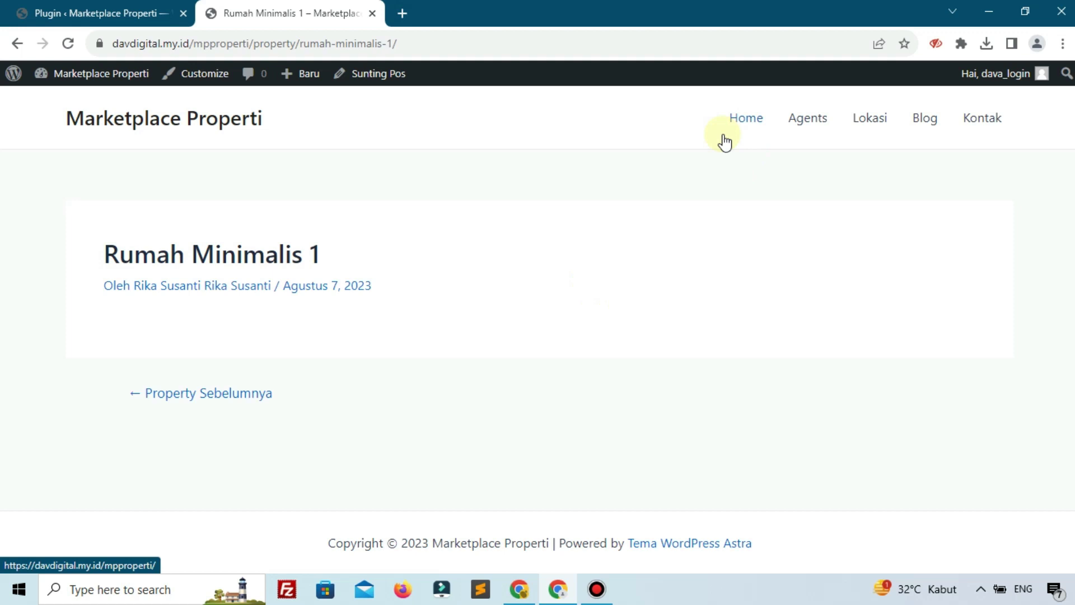
# Return to the WordPress plugins page and open the live site from there in another new tab.
pyautogui.click(155, 7)
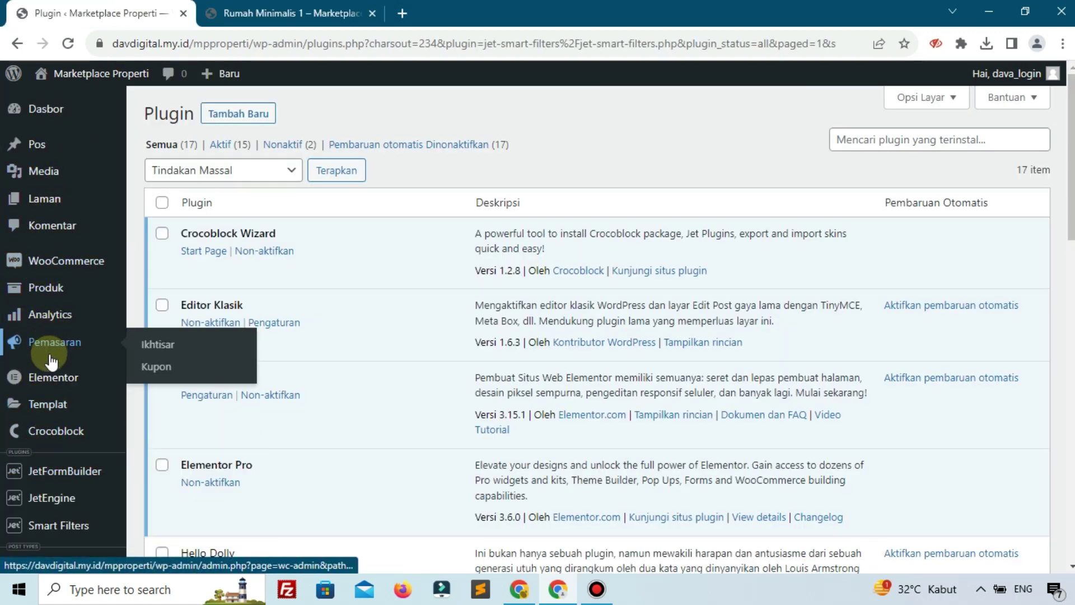
pyautogui.scroll(-1, 56, 347)
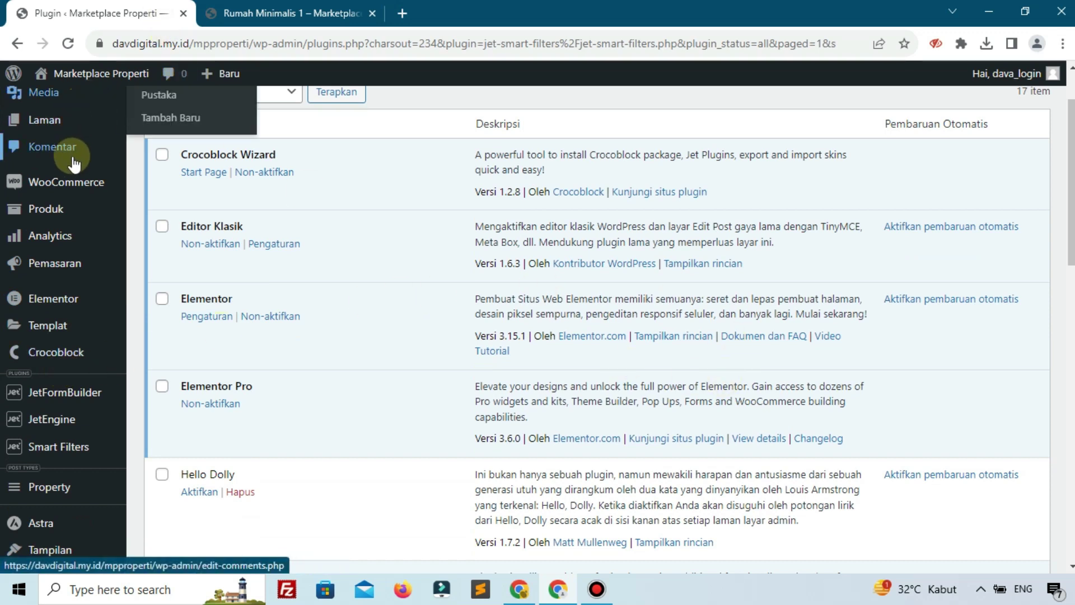
pyautogui.scroll(1, 72, 163)
pyautogui.scroll(-1, 50, 342)
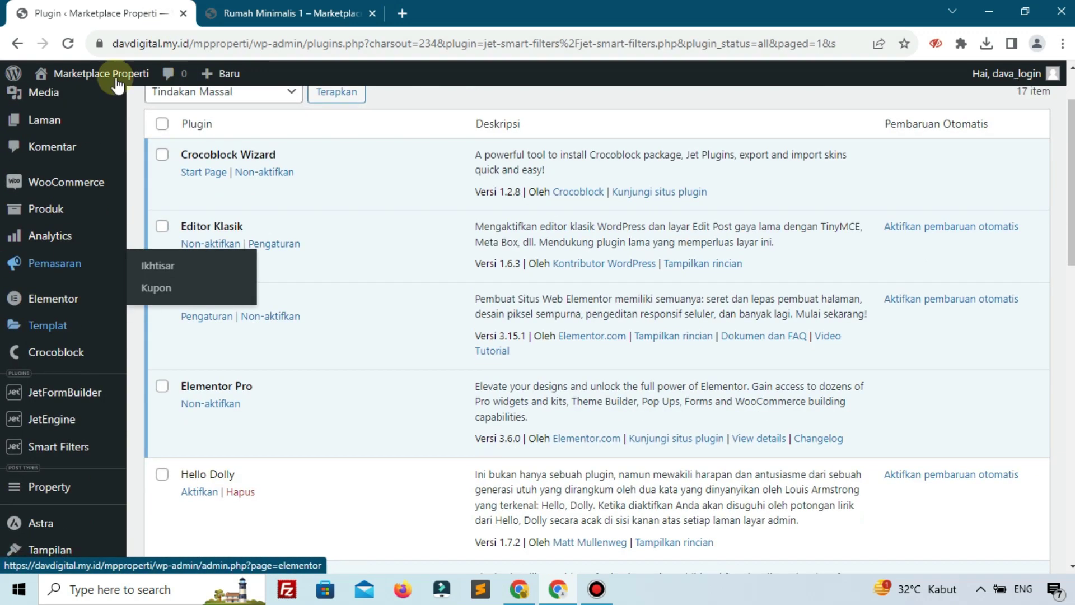
pyautogui.moveTo(95, 75)
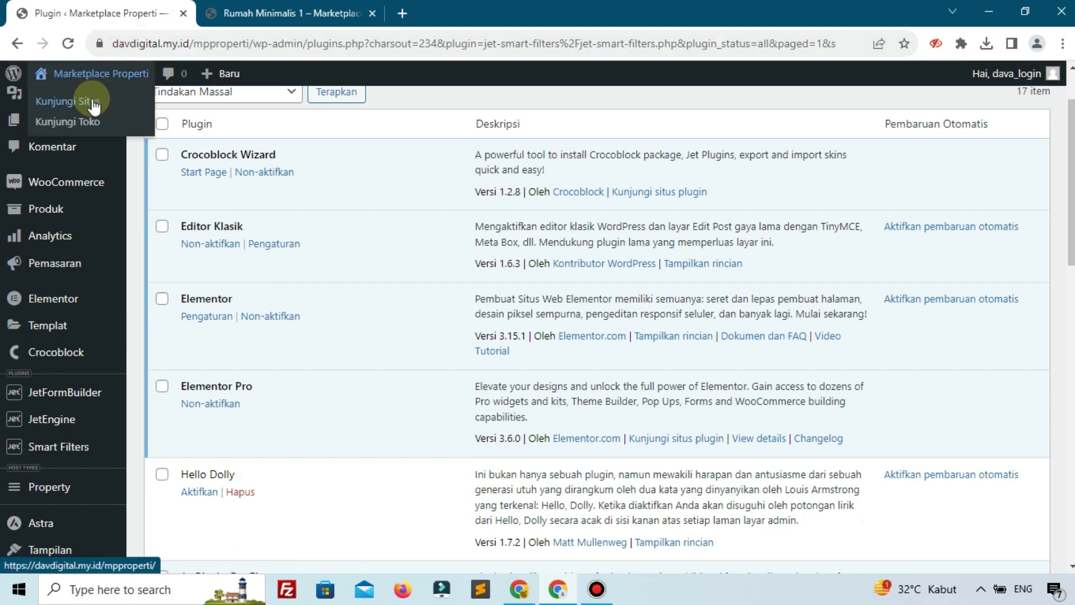
pyautogui.rightClick(94, 105)
pyautogui.click(146, 108)
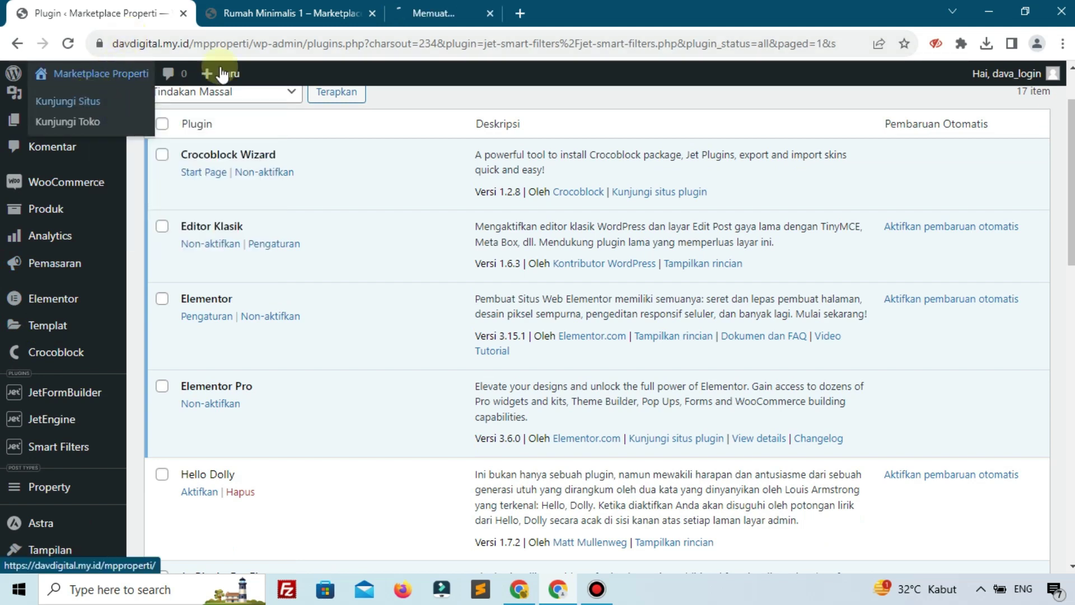
pyautogui.click(432, 6)
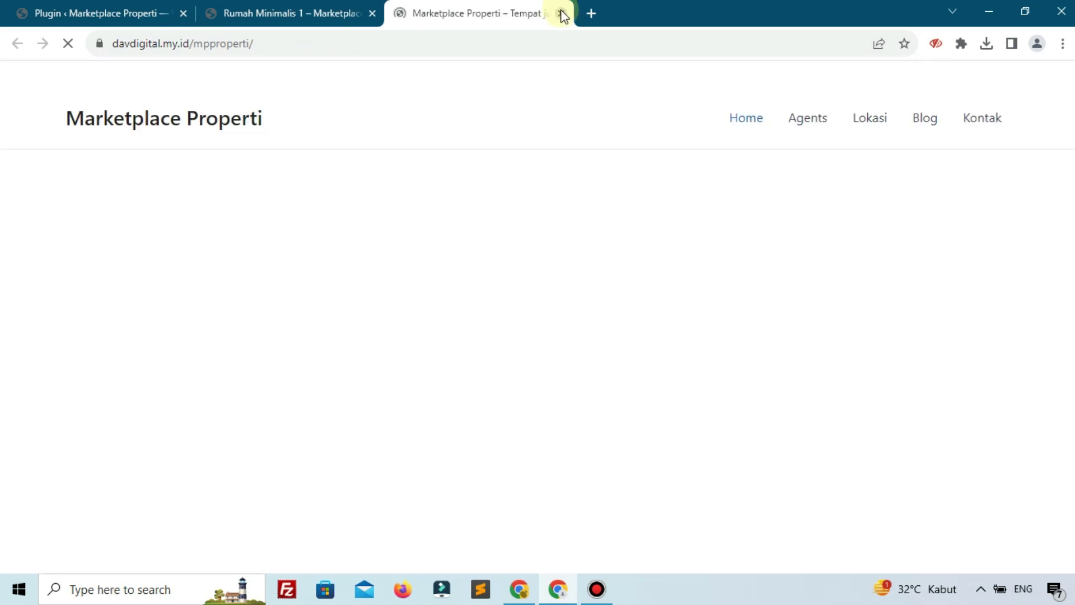
pyautogui.click(391, 48)
pyautogui.click(394, 50)
pyautogui.write('account')
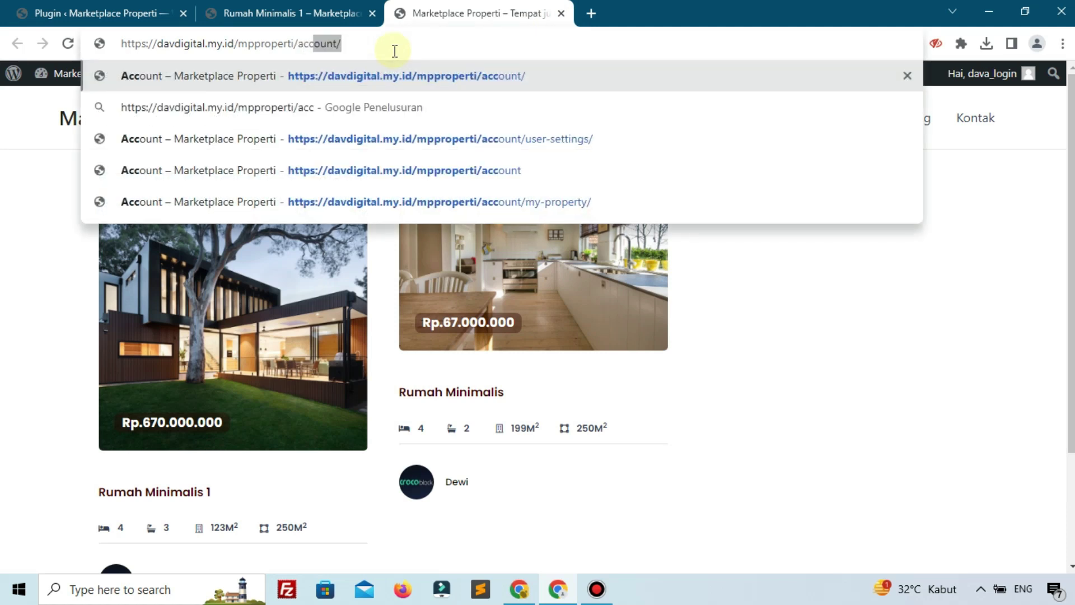
pyautogui.press('Return')
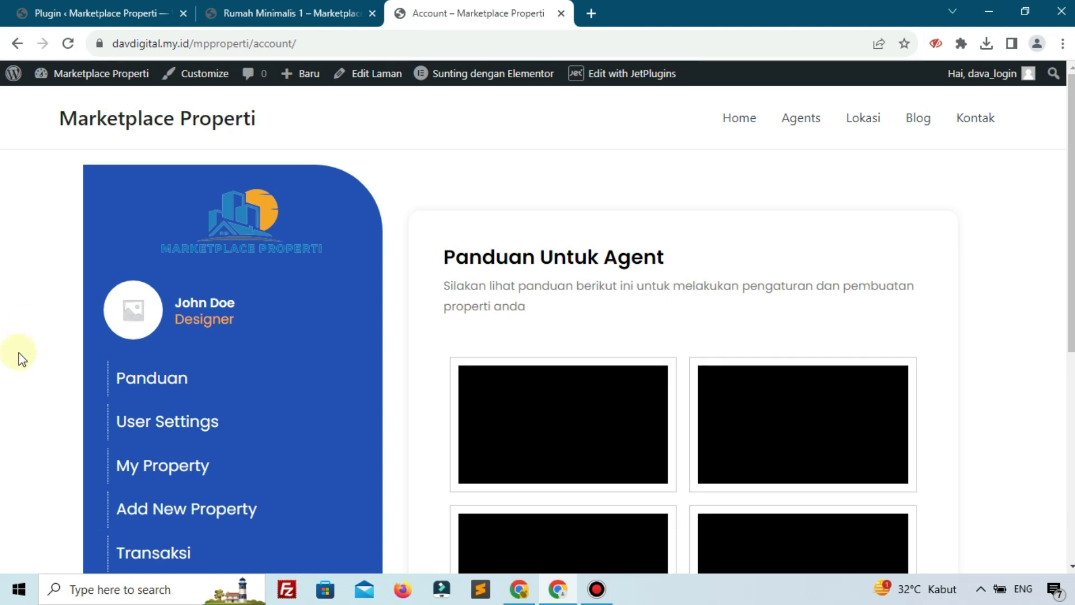
# Open the Add New Property page, review the fields of its form and close the account tab.
pyautogui.scroll(-4, 93, 331)
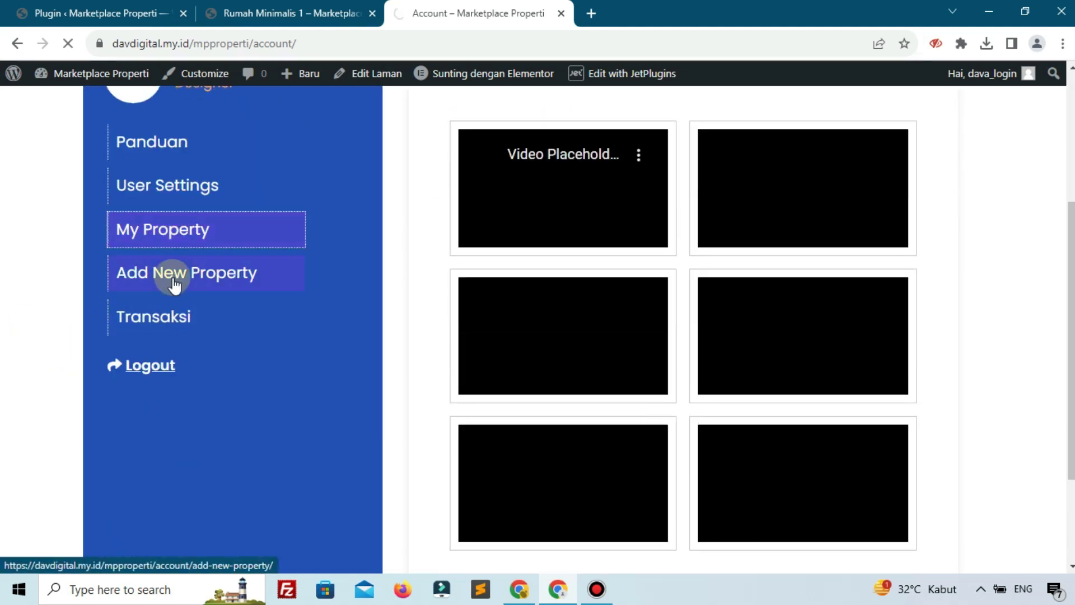
pyautogui.click(174, 285)
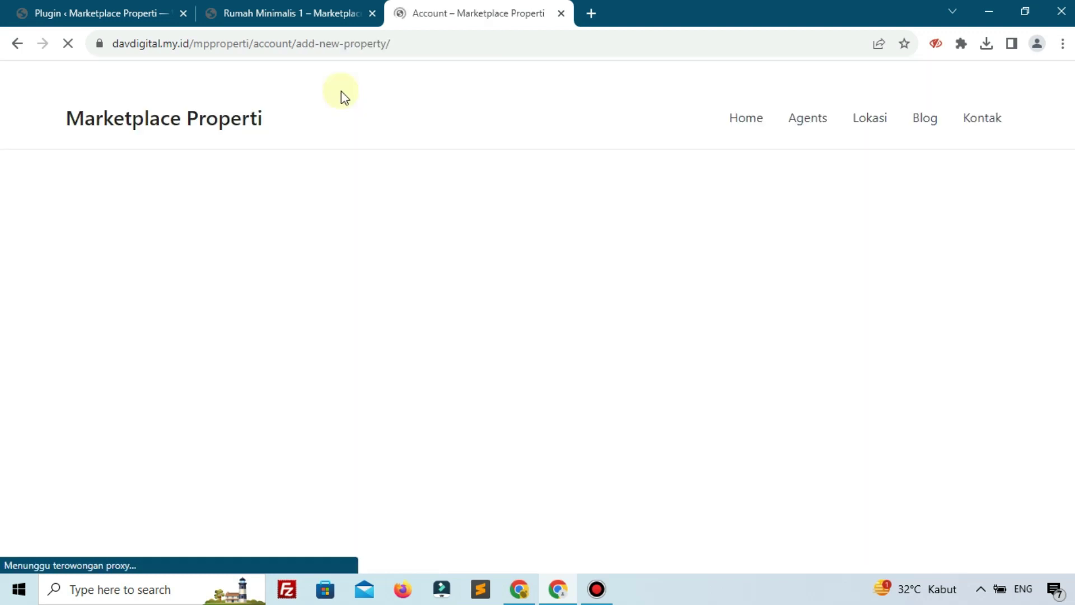
pyautogui.scroll(-4, 456, 348)
pyautogui.scroll(-5, 471, 370)
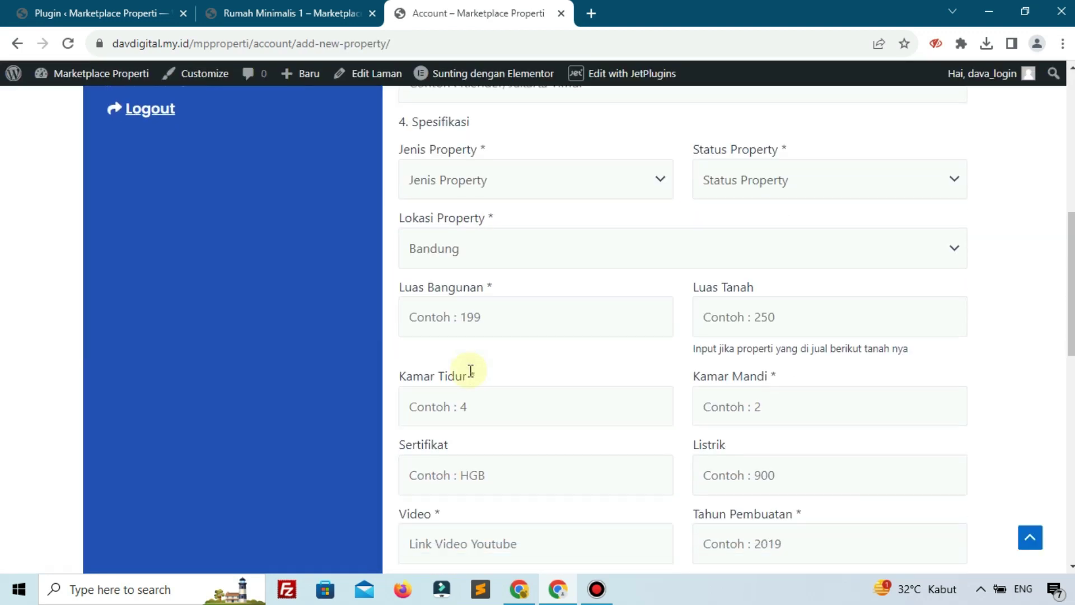
pyautogui.scroll(9, 470, 370)
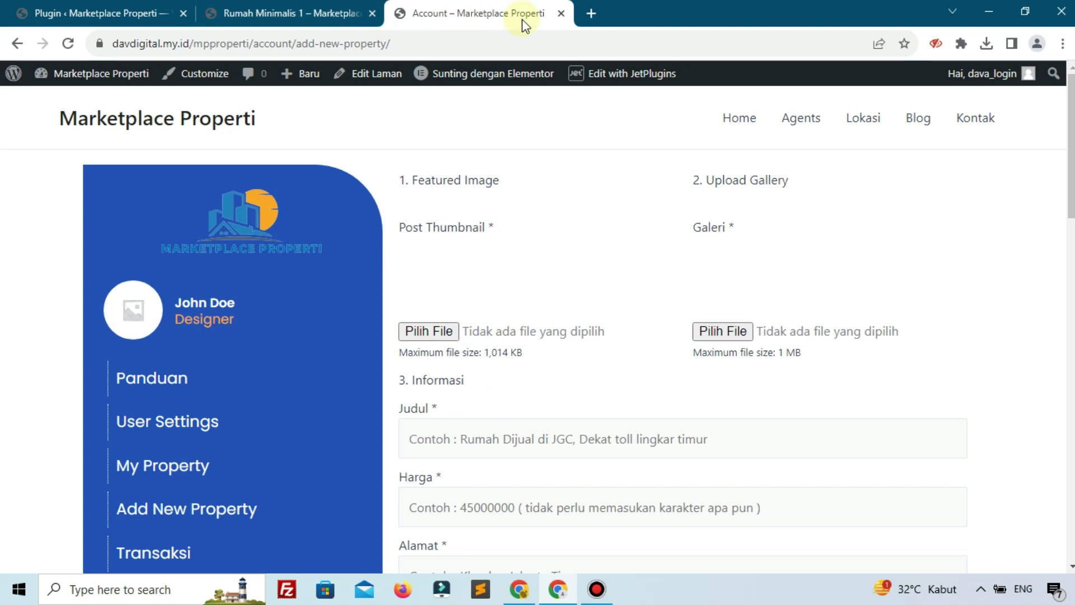
pyautogui.click(562, 13)
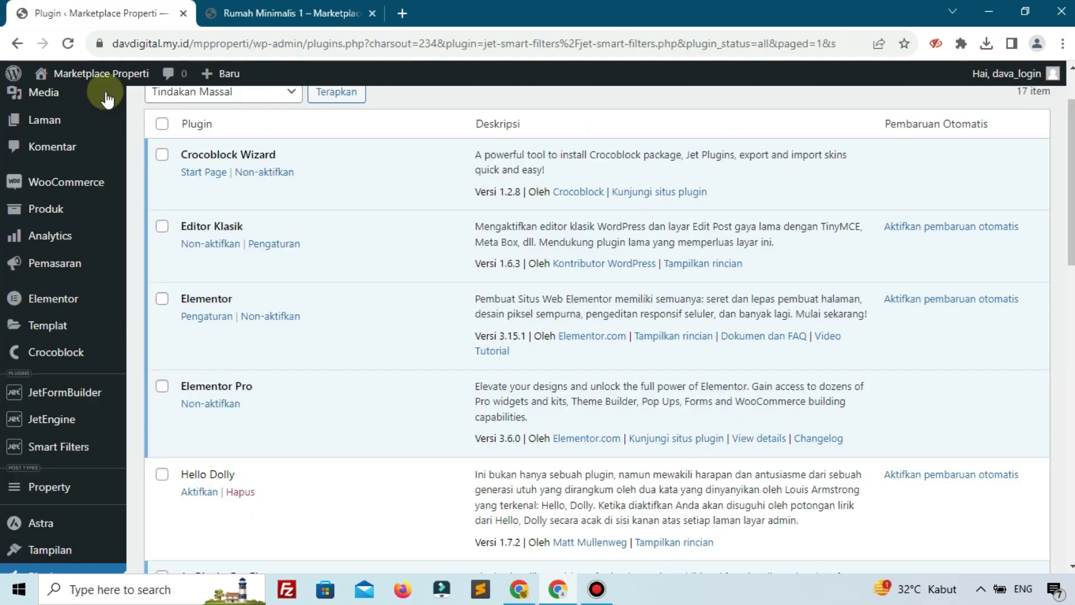
# Open Elementor's saved templates list and start a new template.
pyautogui.moveTo(83, 97)
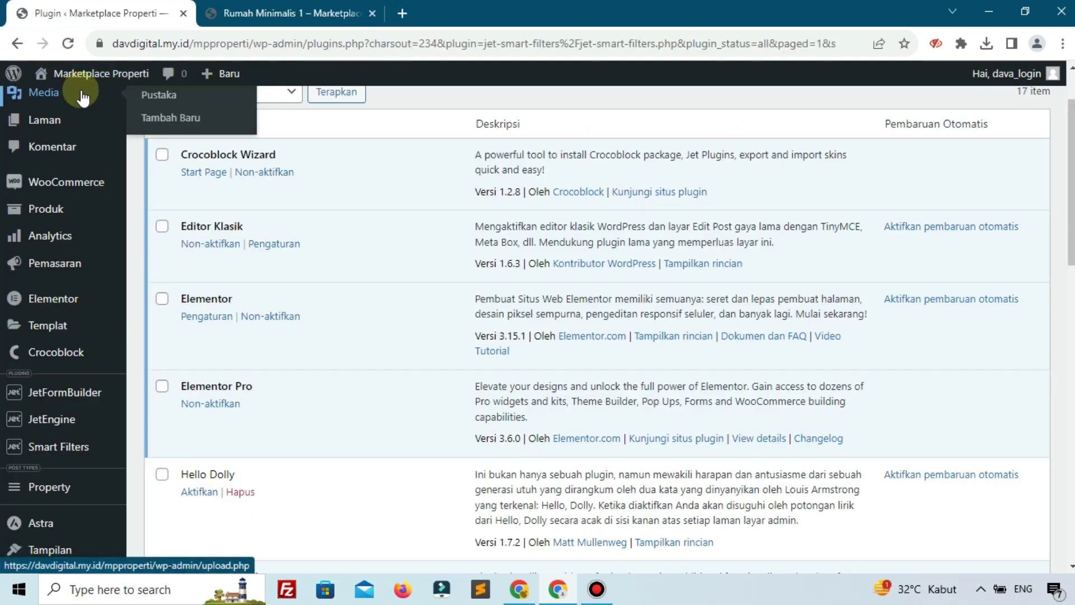
pyautogui.scroll(2, 83, 96)
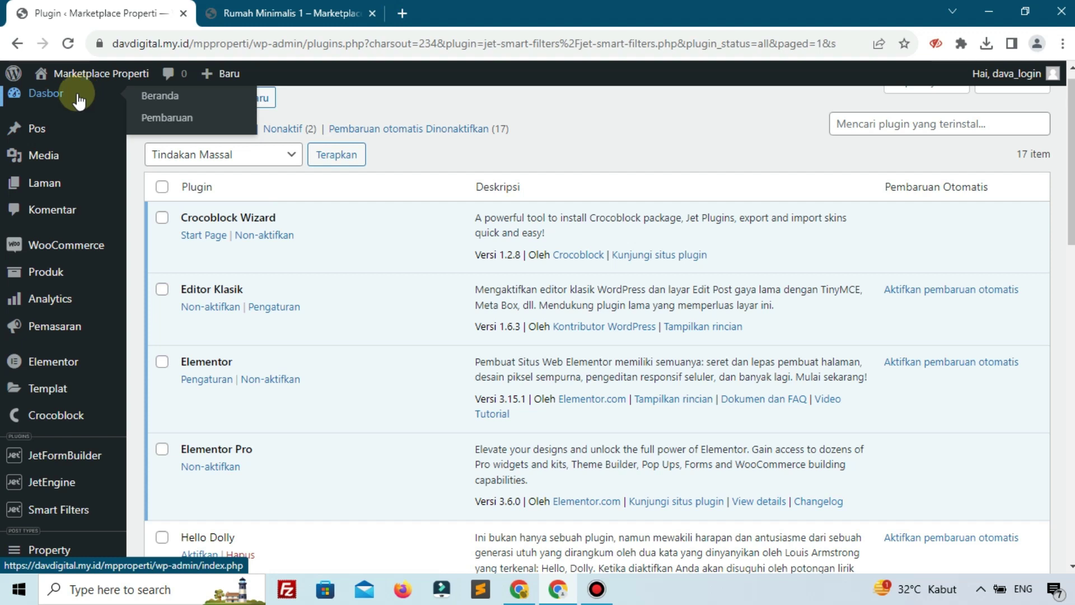
pyautogui.moveTo(34, 385)
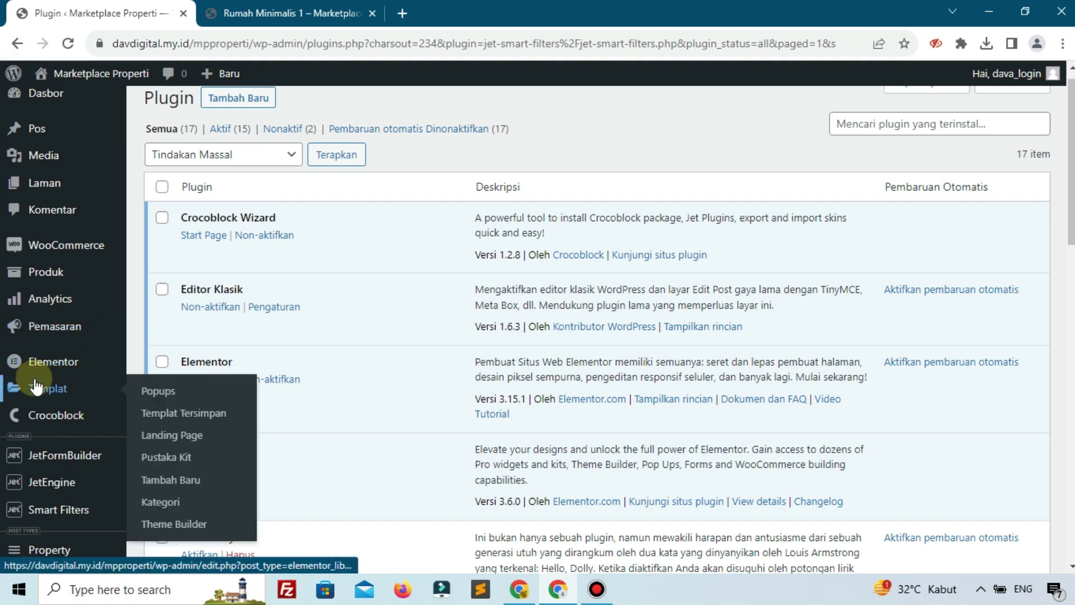
pyautogui.click(190, 419)
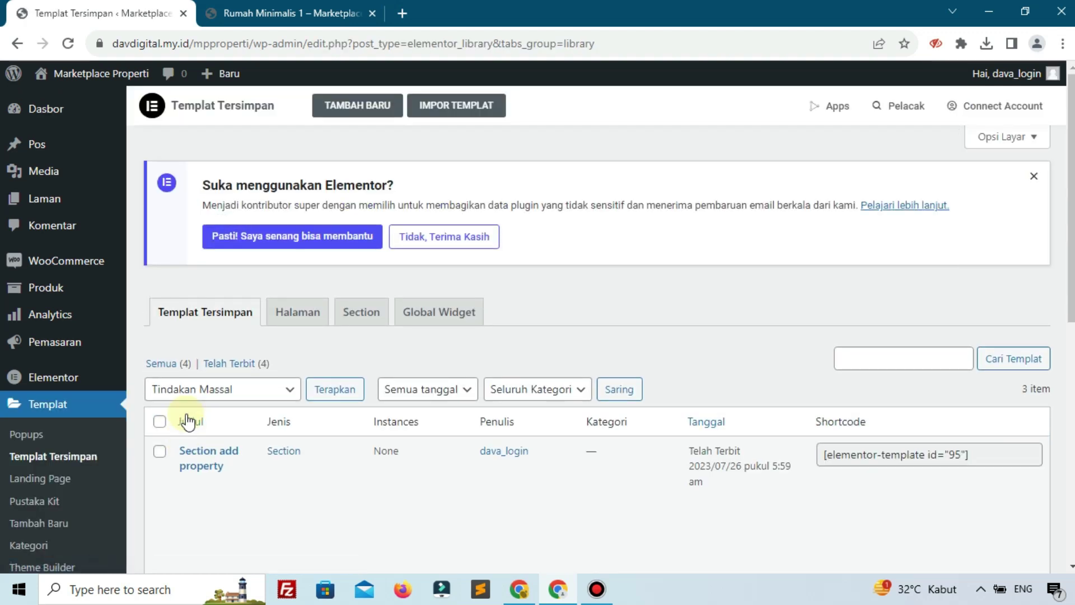
pyautogui.click(342, 108)
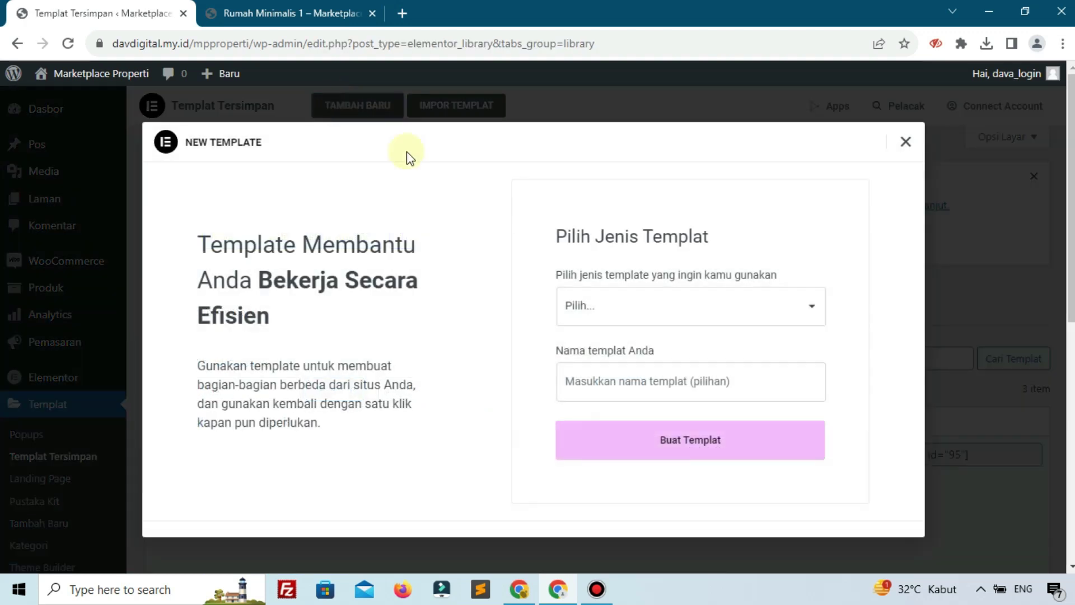
# Create a Single Post template named "Single post_properti".
pyautogui.click(657, 302)
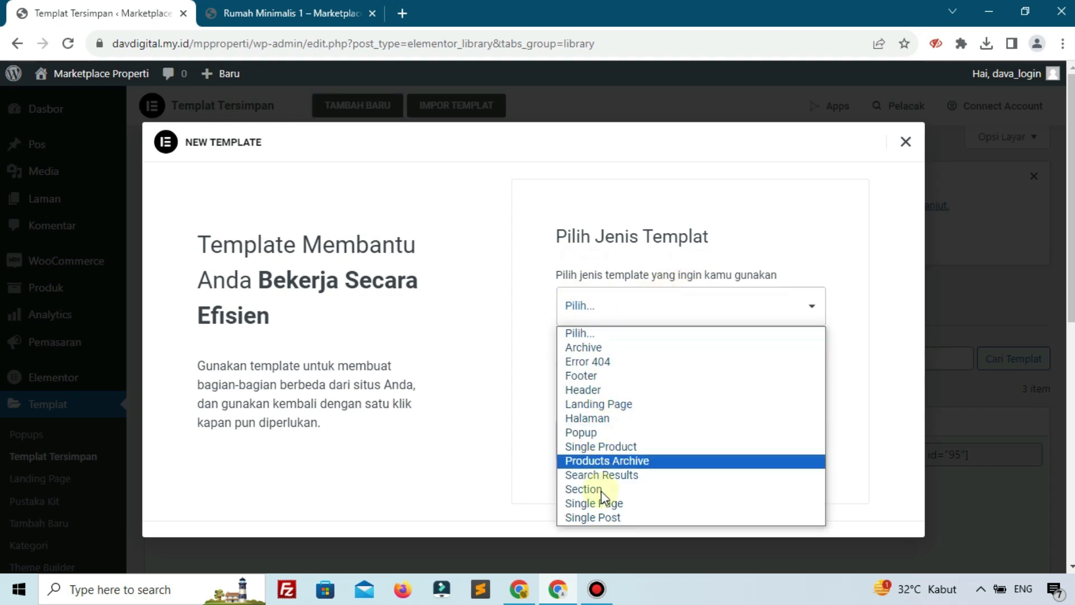
pyautogui.click(594, 516)
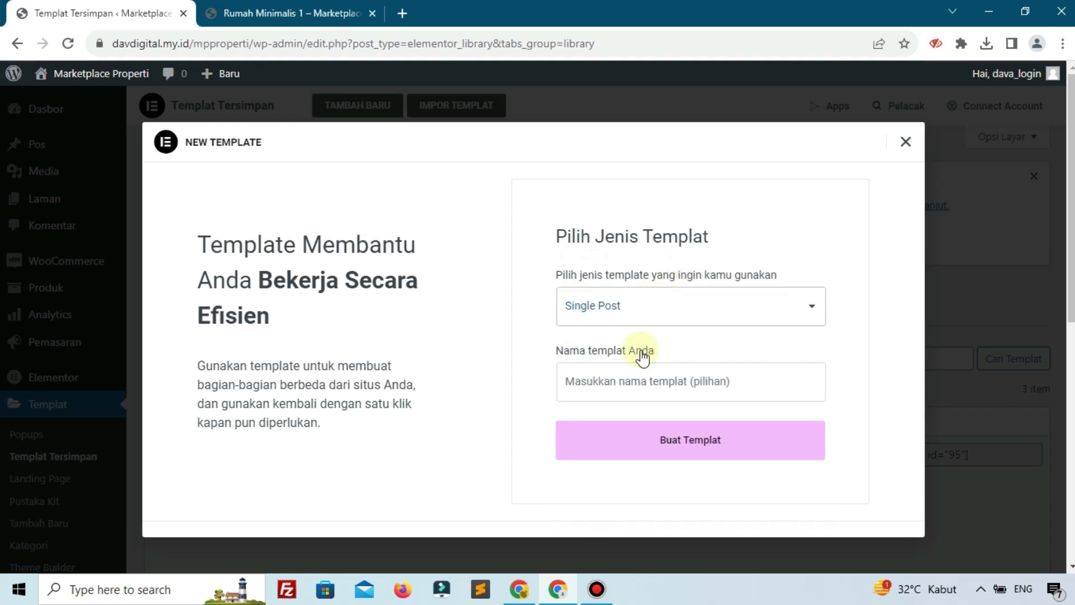
pyautogui.click(631, 383)
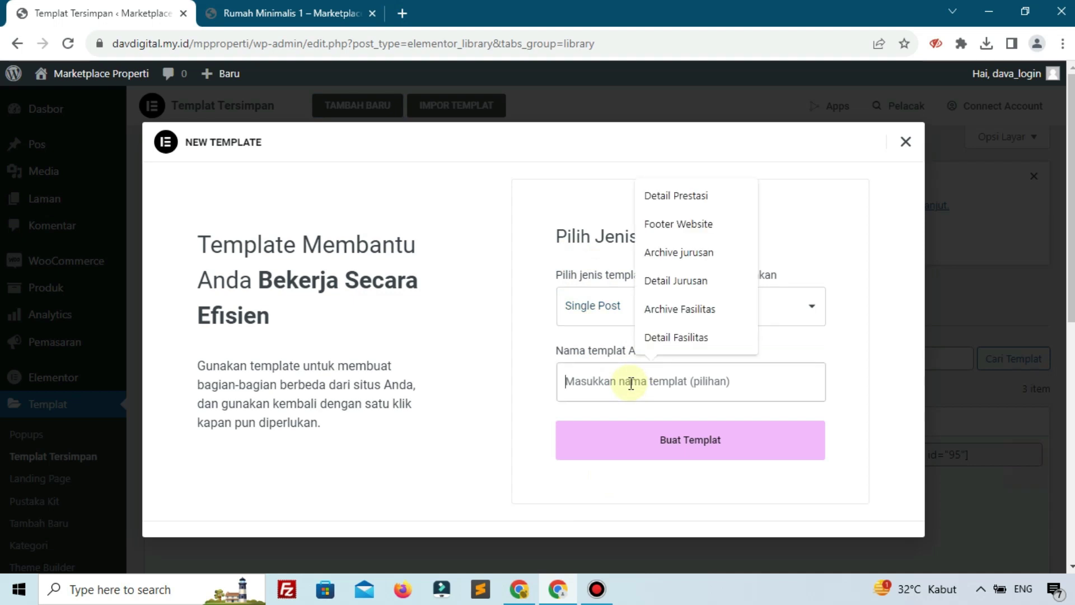
pyautogui.write('Single post_properti')
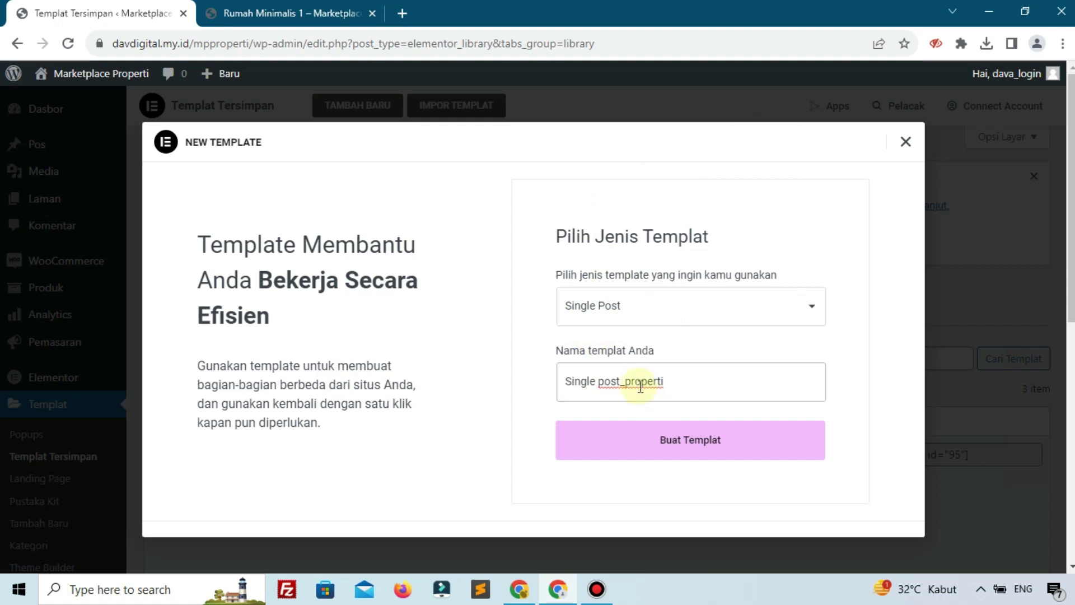
pyautogui.moveTo(638, 383); pyautogui.dragTo(693, 383)
pyautogui.press('BackSpace')
pyautogui.press('BackSpace')
pyautogui.click(692, 383)
pyautogui.click(598, 442)
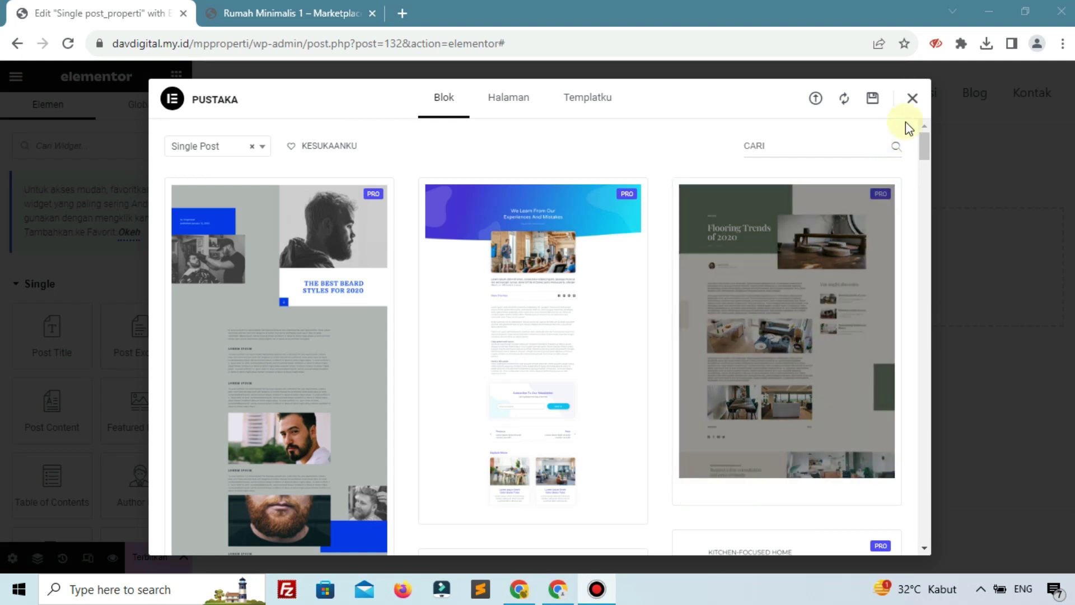
# Dismiss the template library and add a single-column section to the empty template.
pyautogui.click(912, 101)
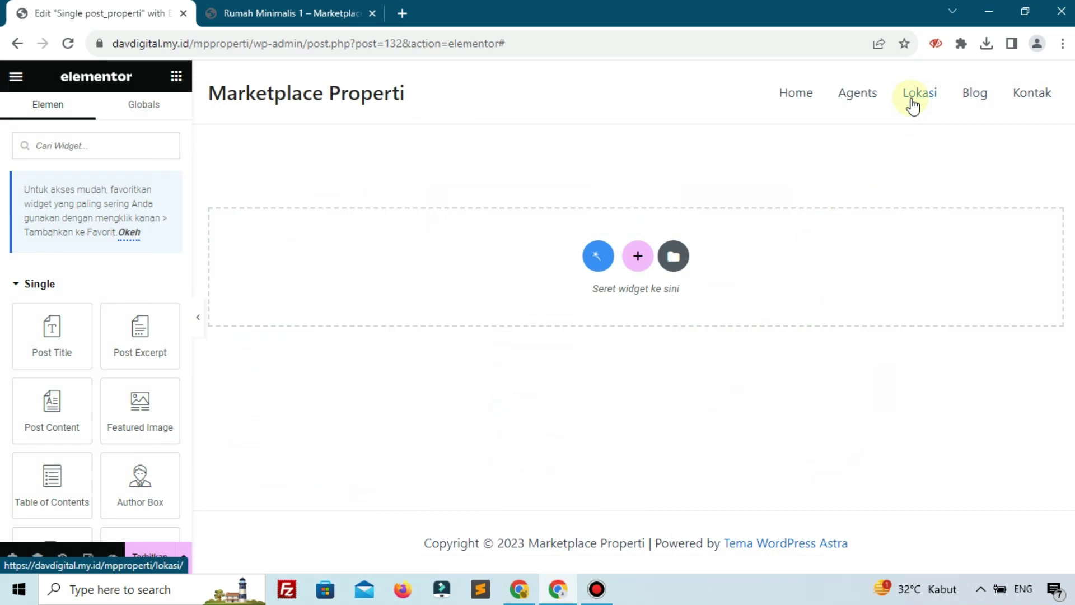
pyautogui.click(626, 259)
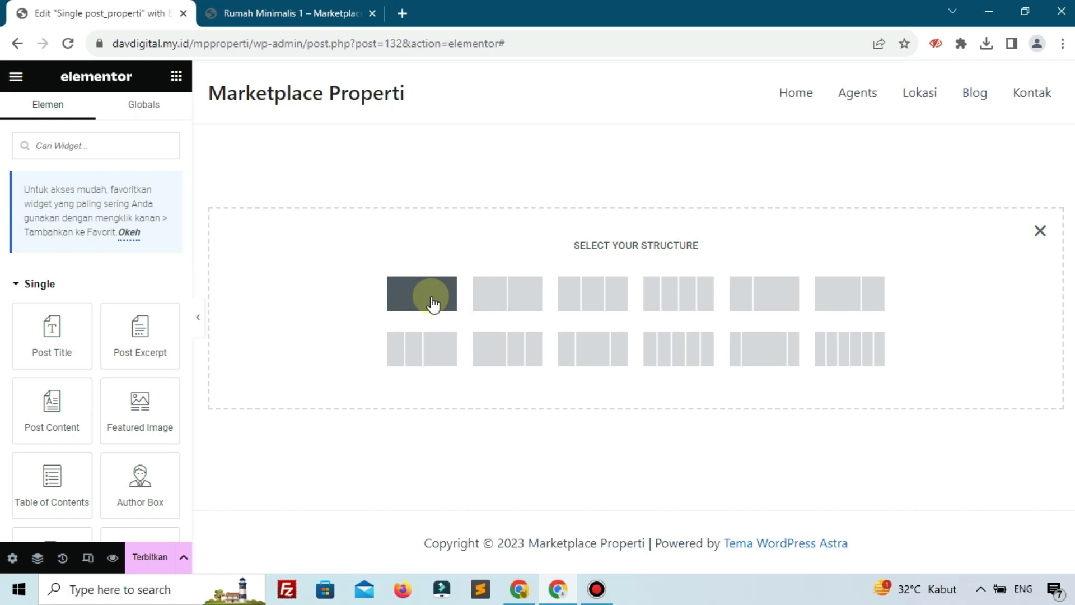
pyautogui.click(432, 302)
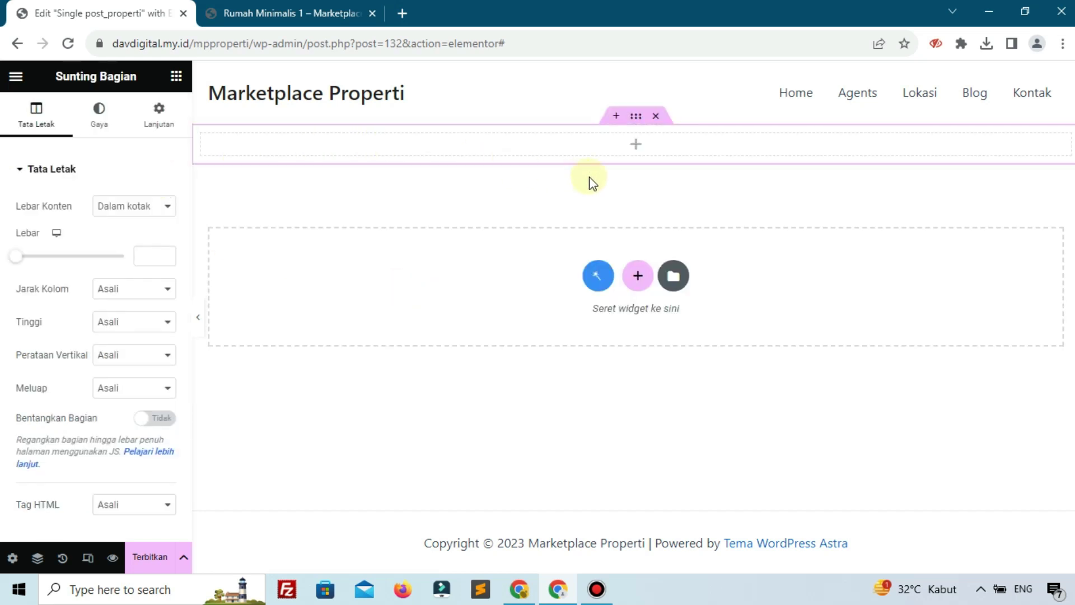
# Insert an inner section (Bagian Dalam) into the new section and delete its second column.
pyautogui.click(636, 145)
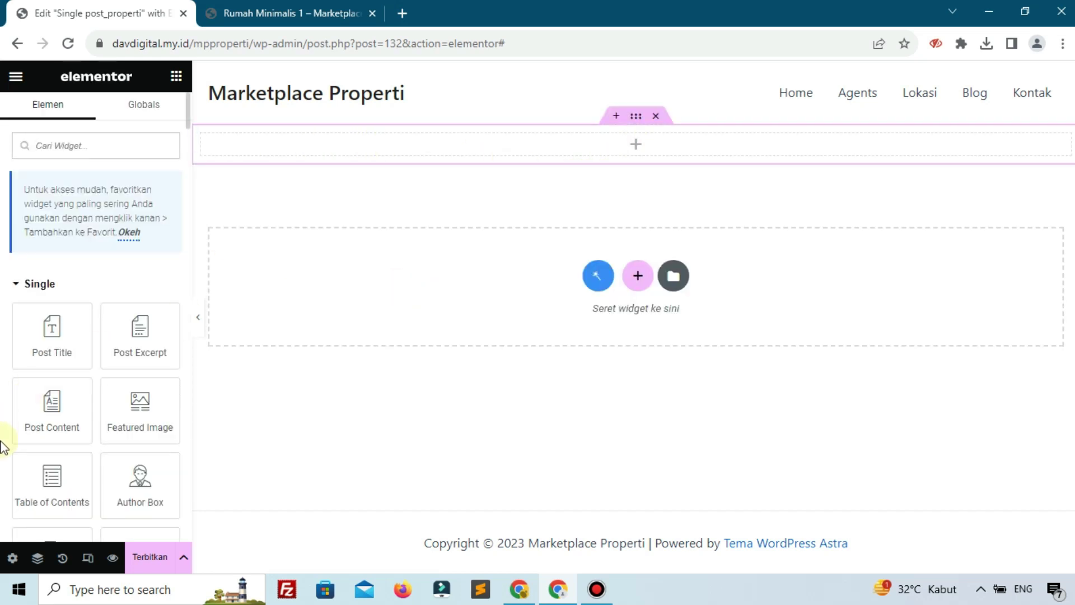
pyautogui.scroll(-4, 67, 431)
pyautogui.scroll(-1, 67, 403)
pyautogui.moveTo(53, 428); pyautogui.dragTo(435, 139)
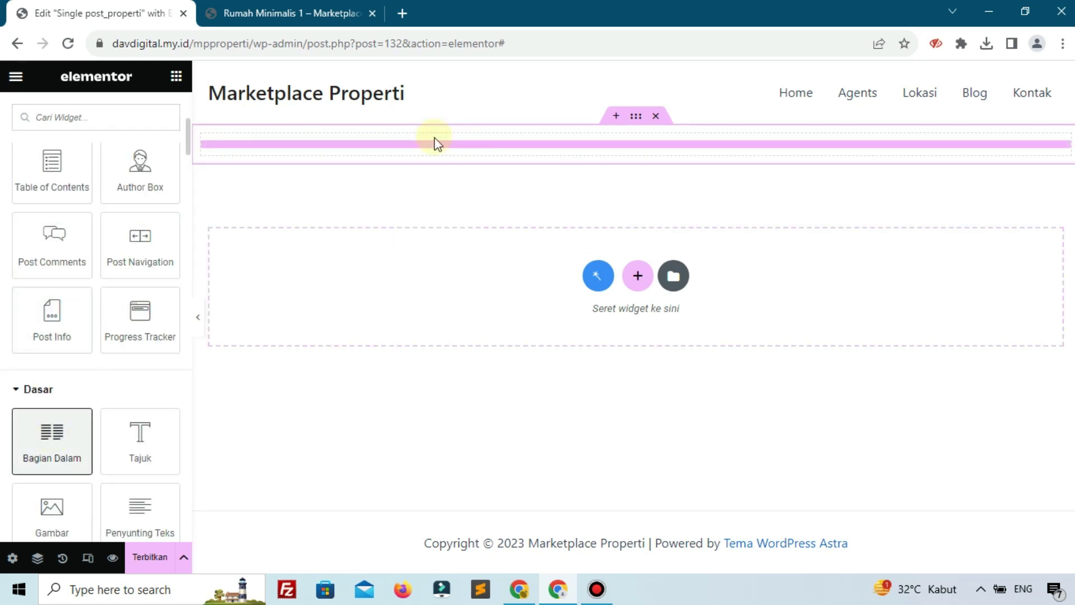
pyautogui.rightClick(647, 155)
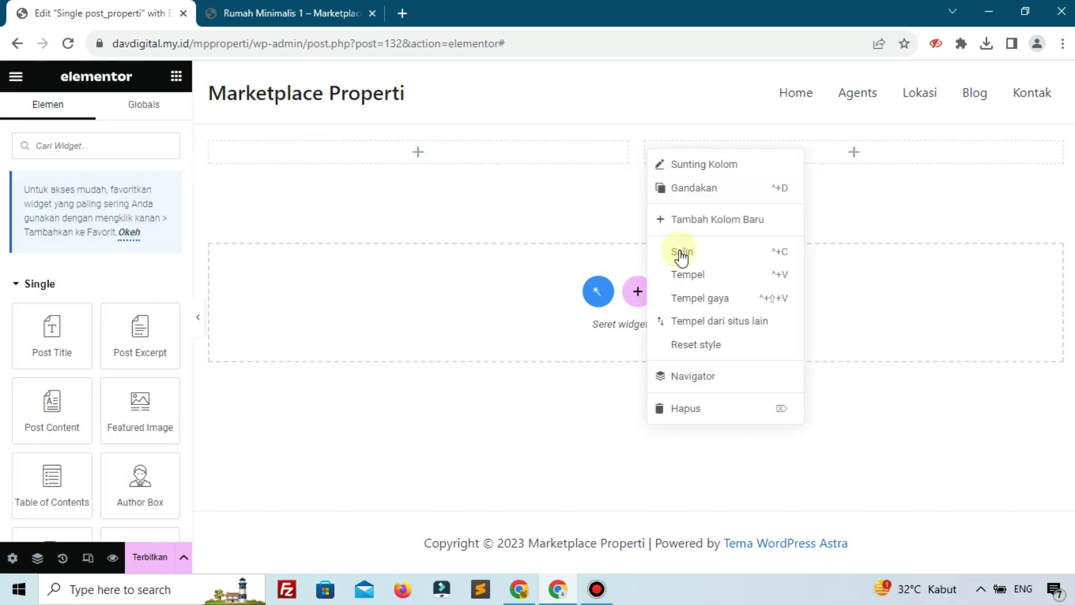
pyautogui.click(683, 410)
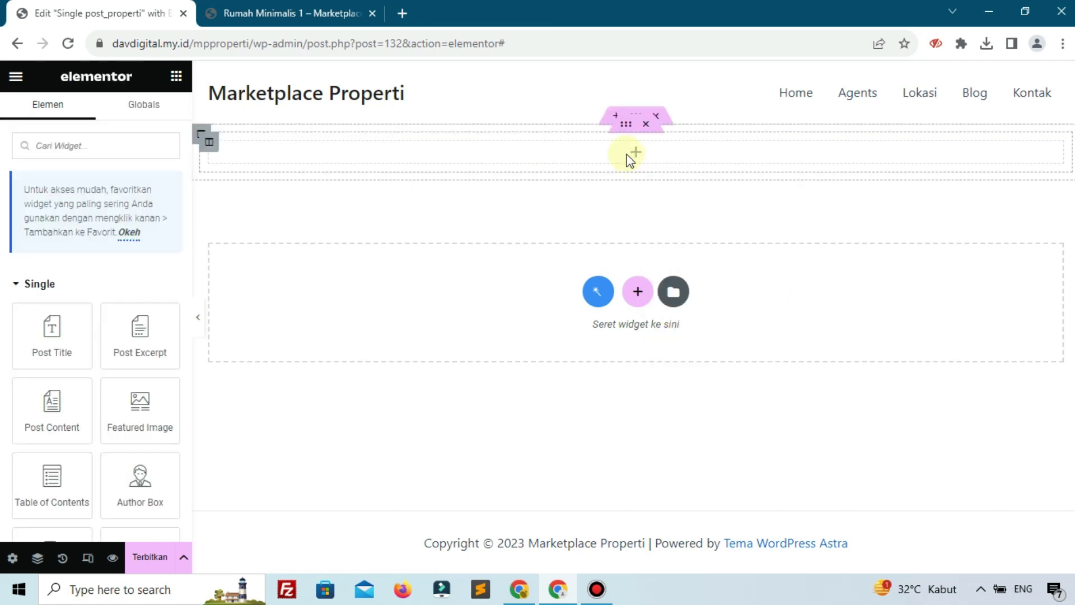
# Give the inner section a minimum height (Tinggi Minimal) of 300 px and the classic background type.
pyautogui.click(626, 124)
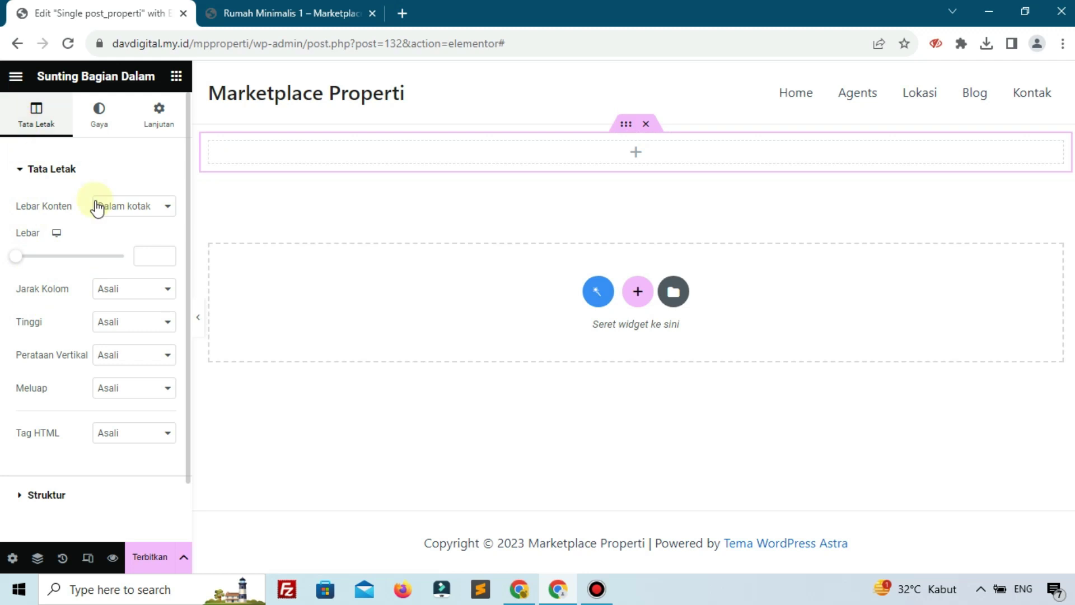
pyautogui.click(106, 324)
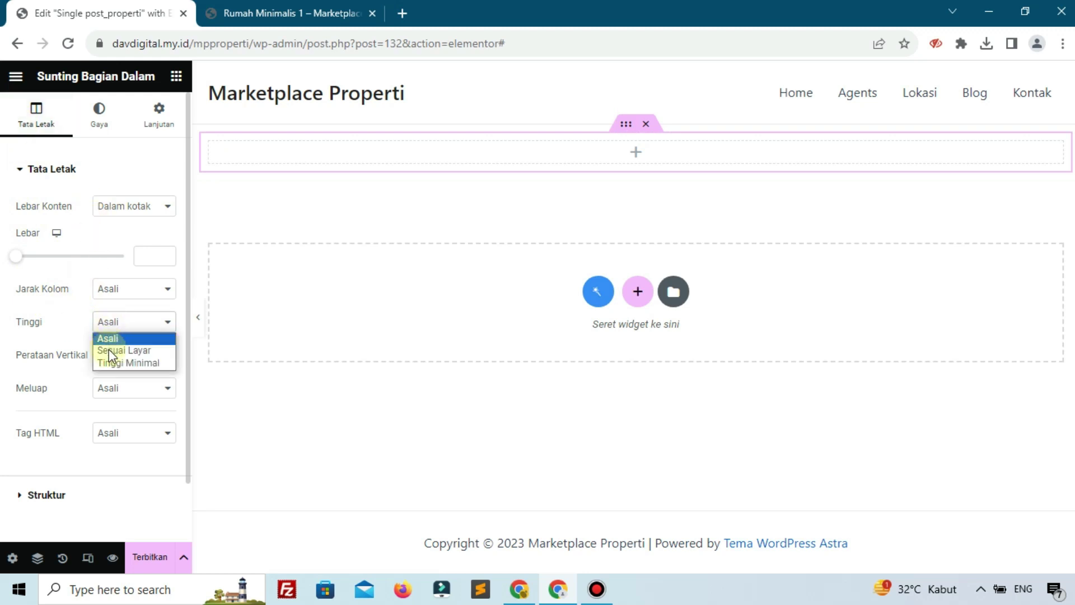
pyautogui.click(114, 361)
pyautogui.doubleClick(145, 368)
pyautogui.write('300')
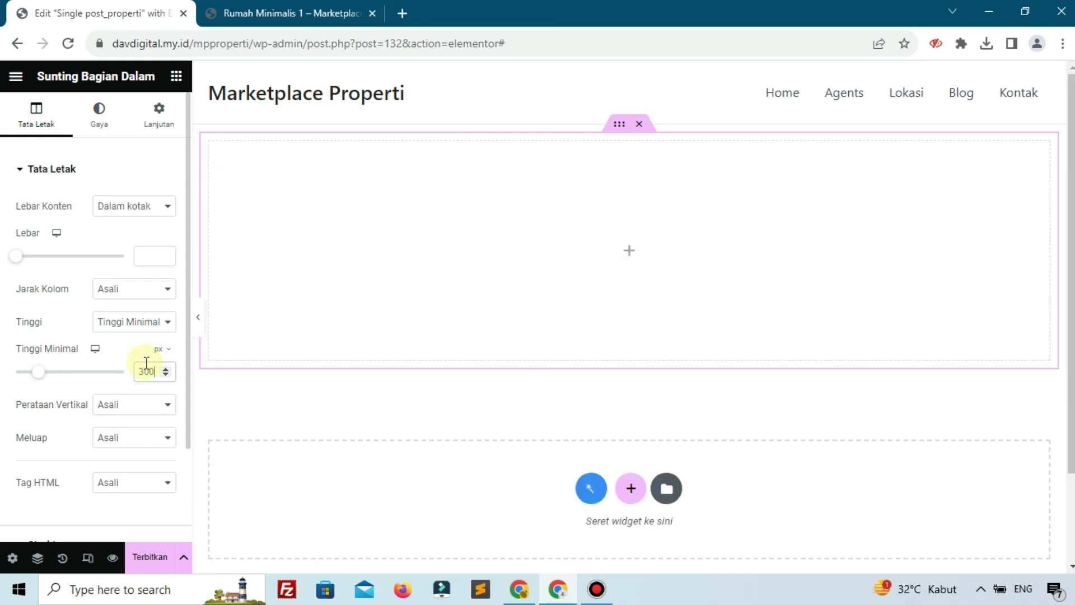
pyautogui.click(104, 122)
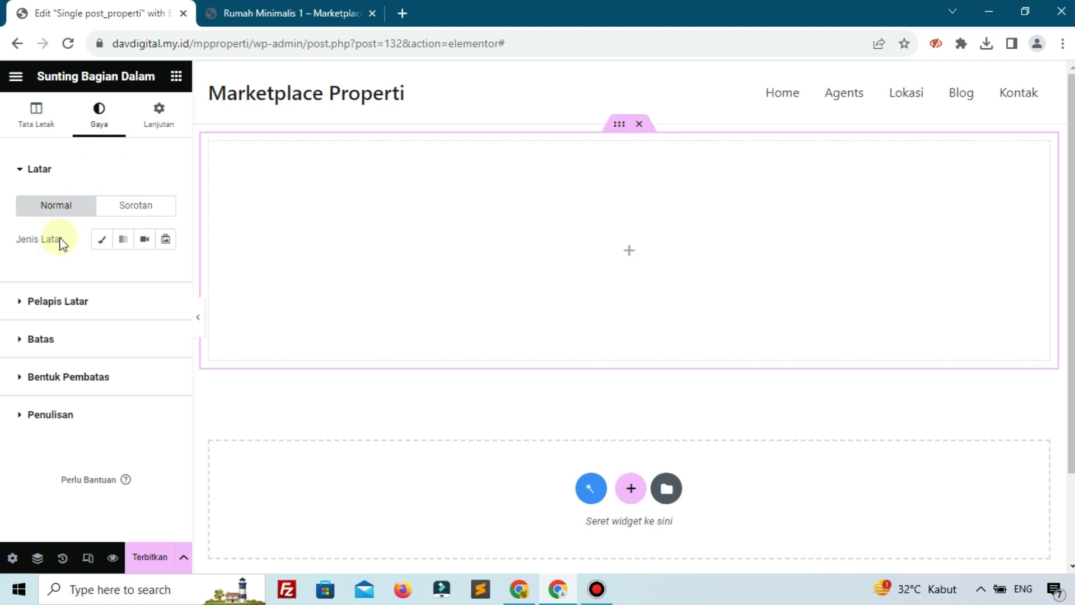
pyautogui.click(100, 239)
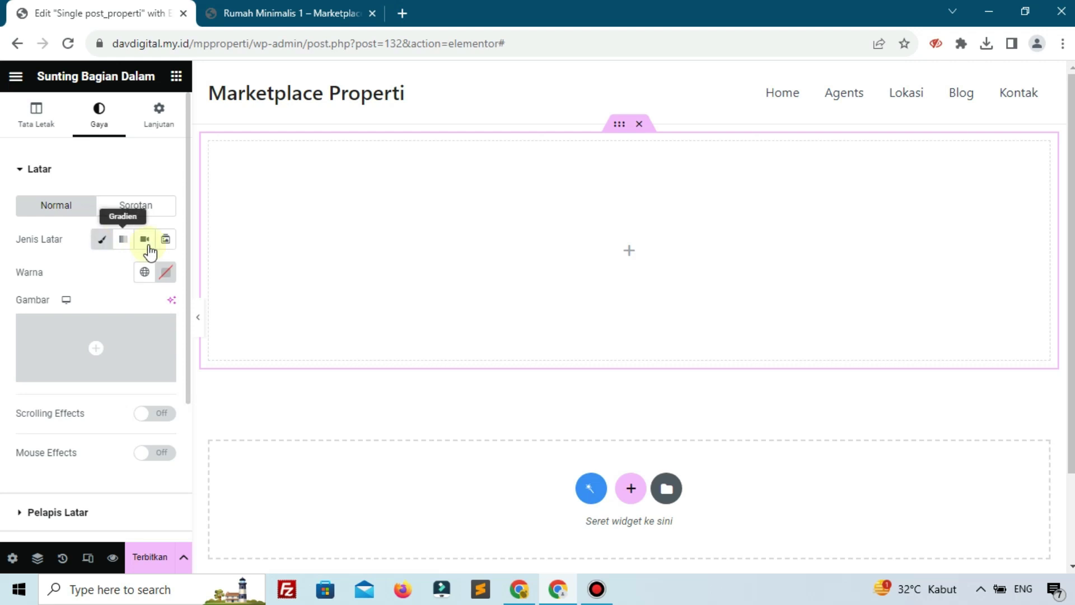
# Examine the property images on the live home page's listing cards and return to the template editor.
pyautogui.click(305, 10)
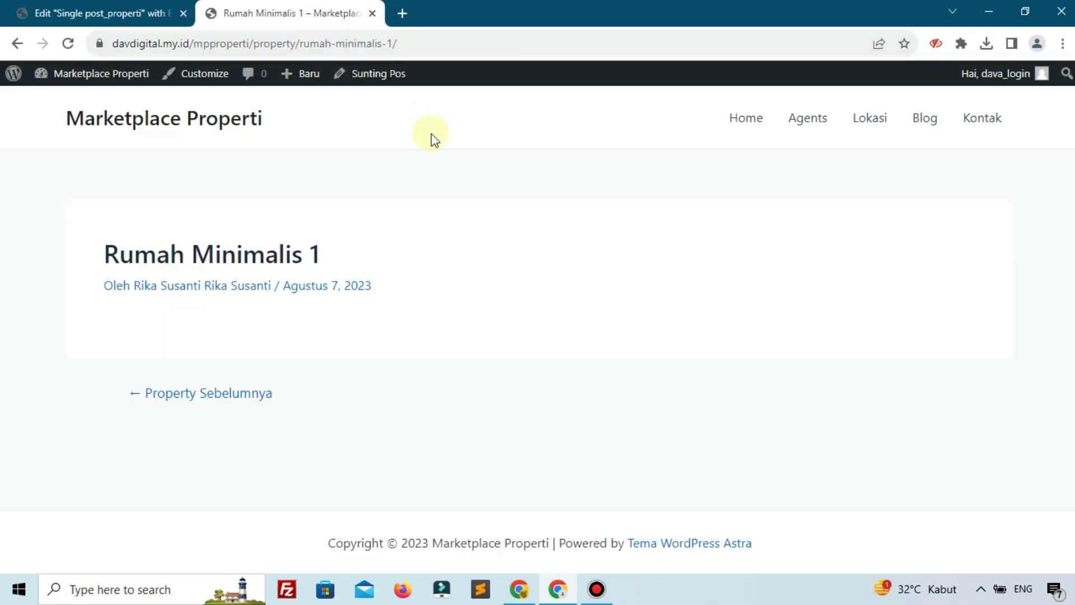
pyautogui.click(744, 116)
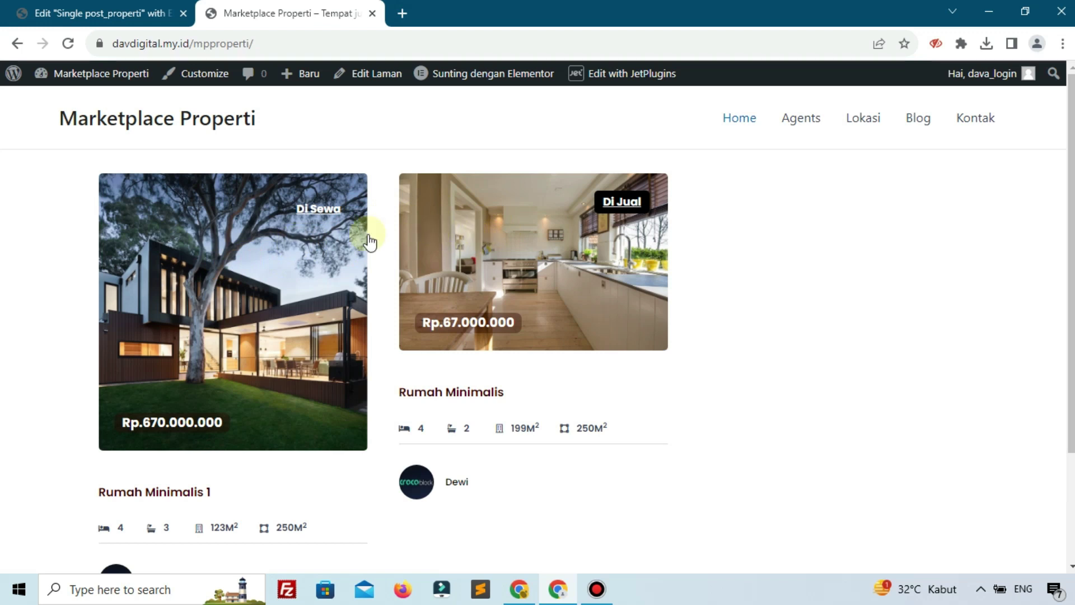
pyautogui.click(268, 271)
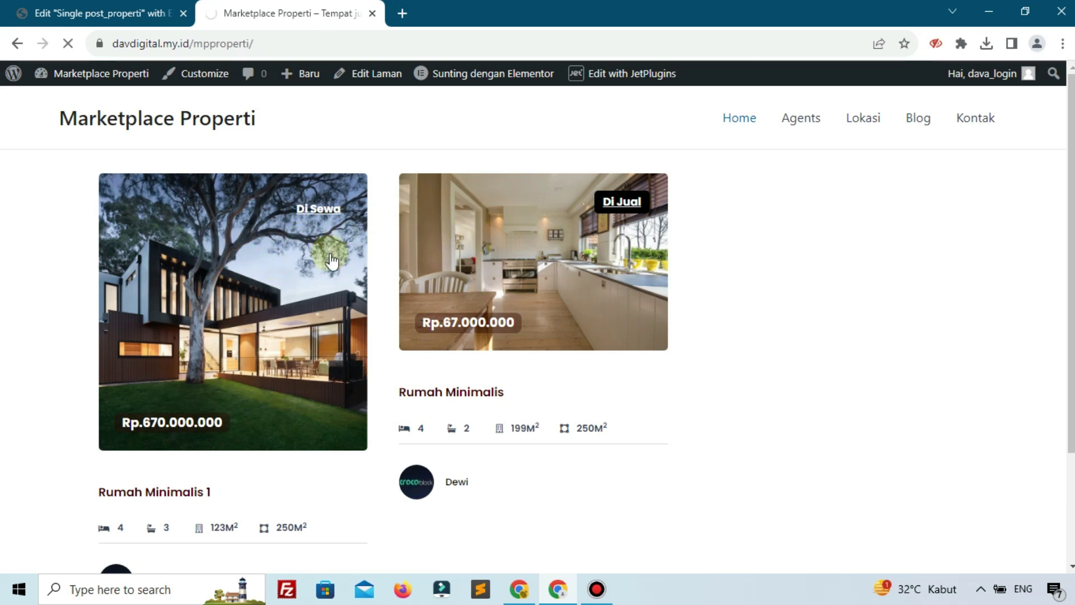
pyautogui.click(17, 43)
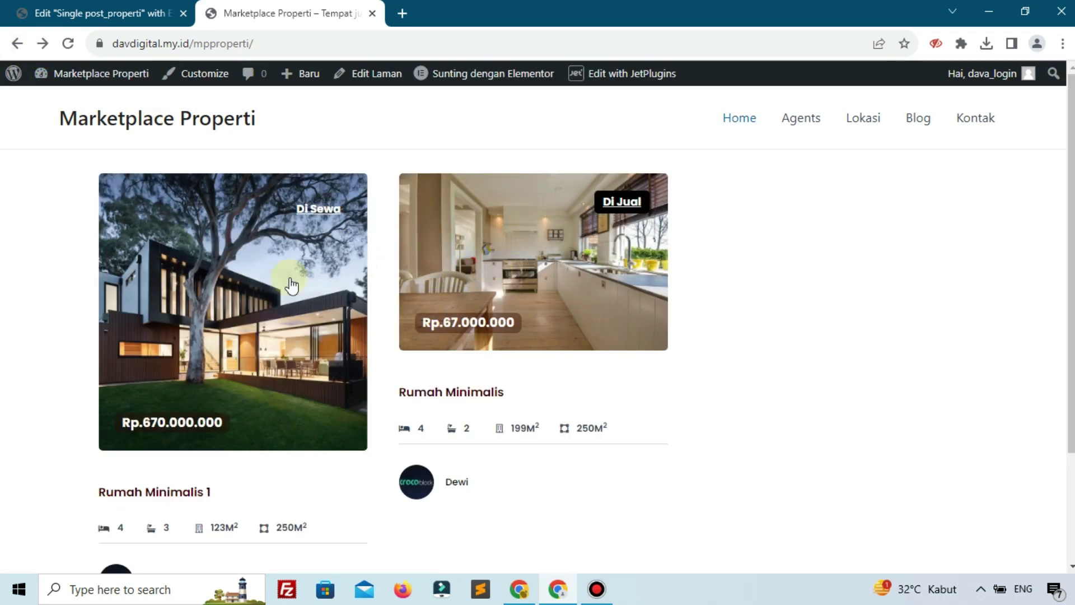
pyautogui.click(174, 3)
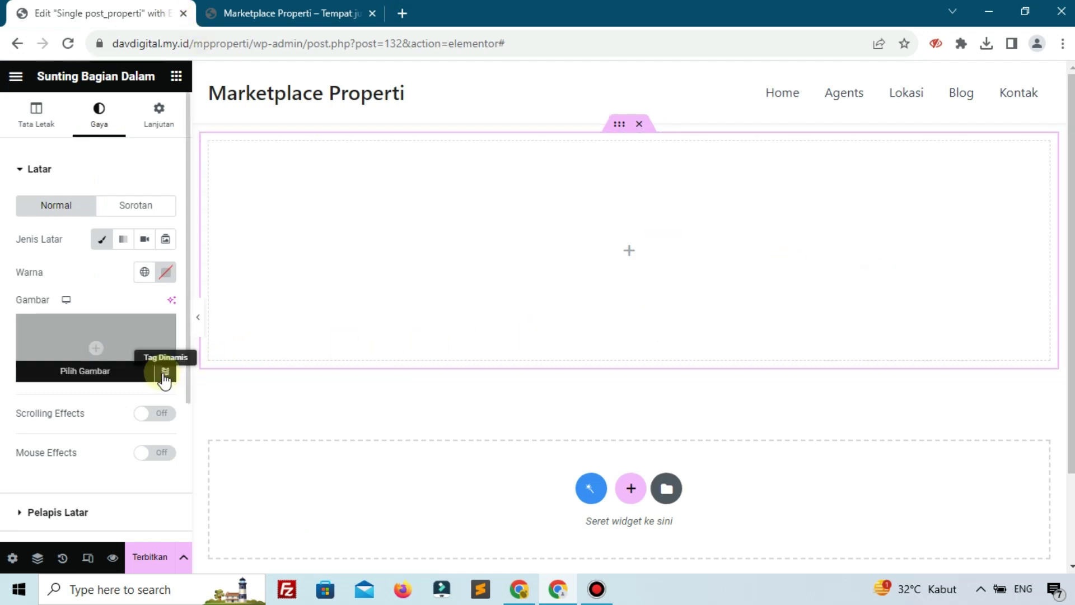
# Set the inner section's background image to the dynamic Featured Image tag.
pyautogui.click(165, 373)
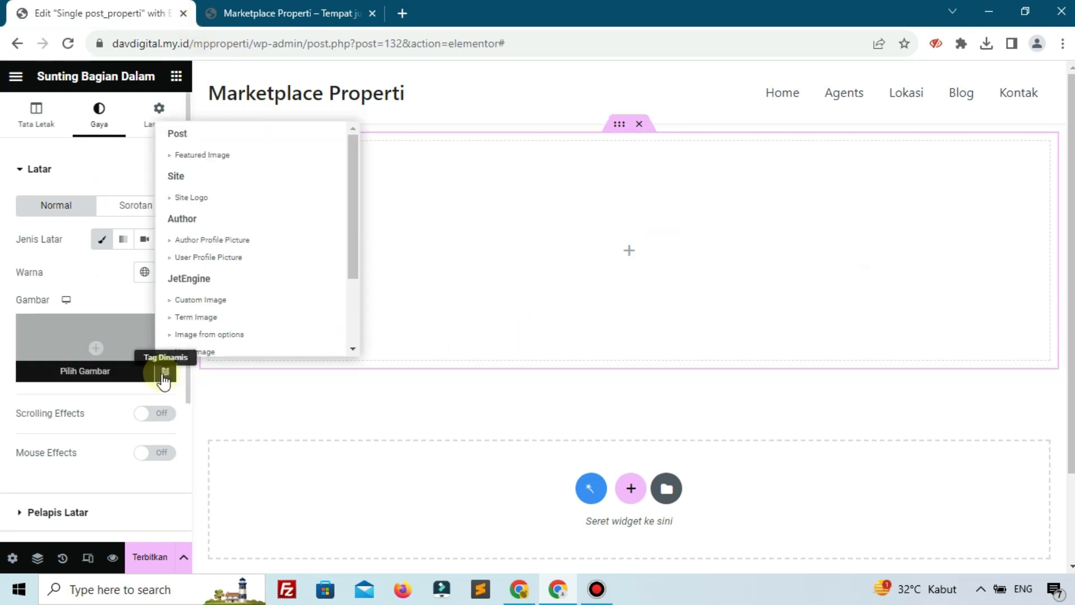
pyautogui.click(206, 156)
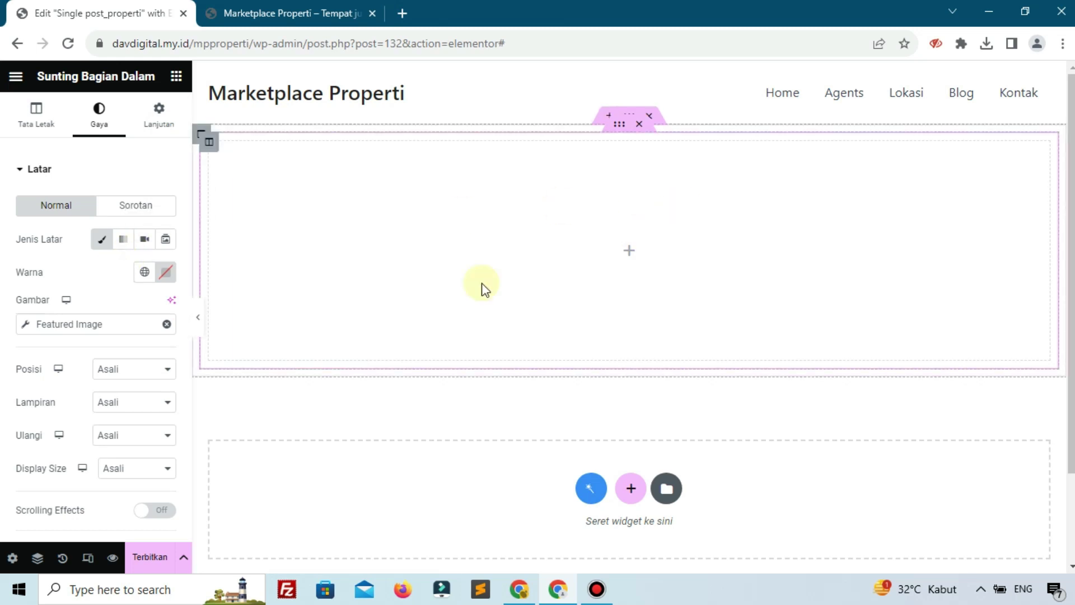
pyautogui.scroll(-5, 115, 448)
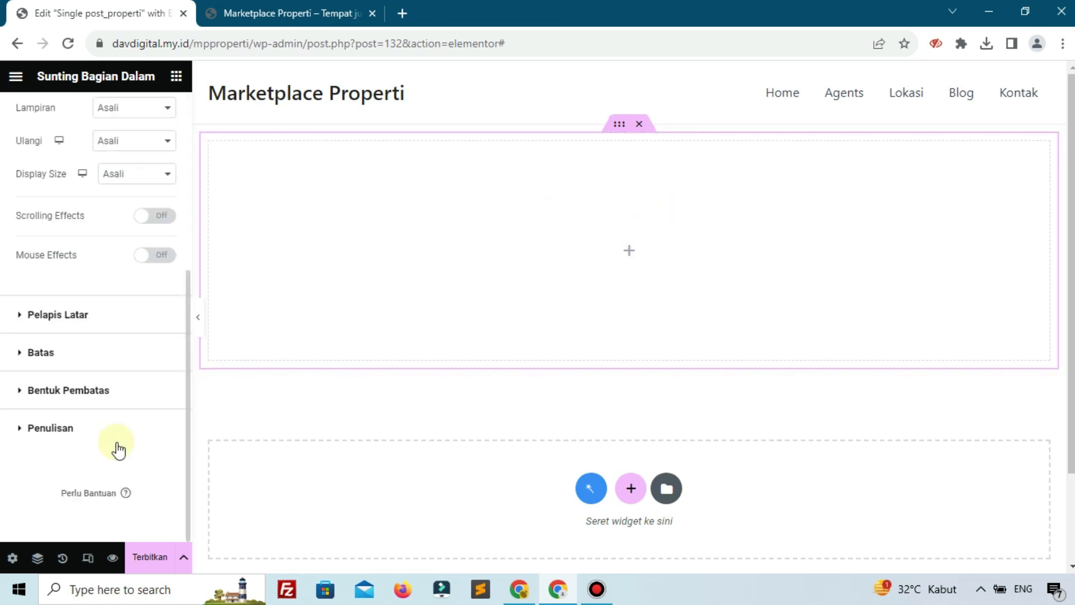
# Set the template's Preview Dynamic Content as option to Property in the preview settings.
pyautogui.click(13, 558)
pyautogui.click(67, 373)
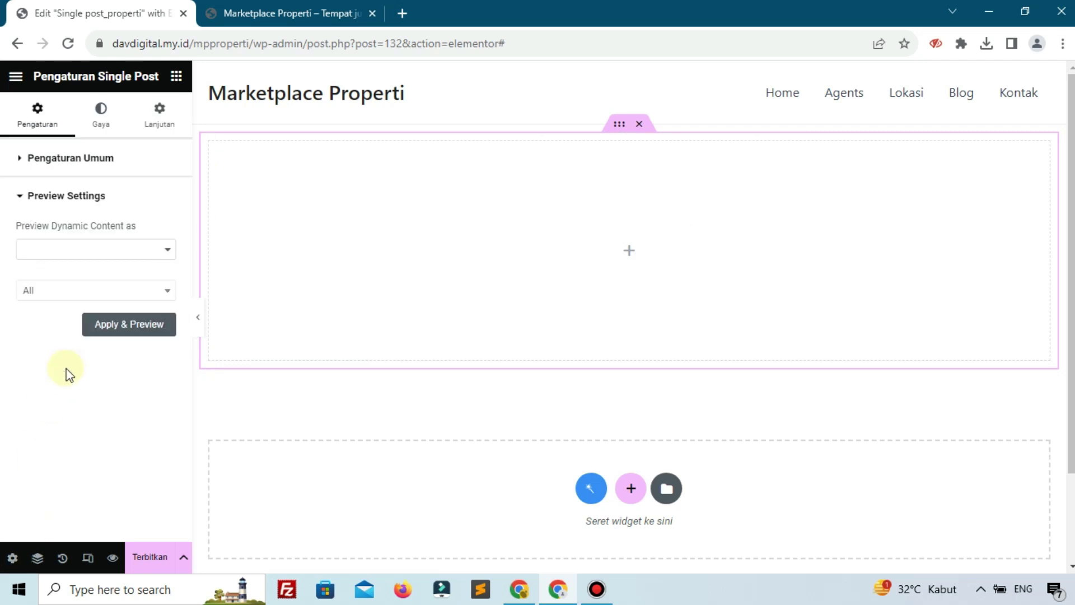
pyautogui.click(84, 249)
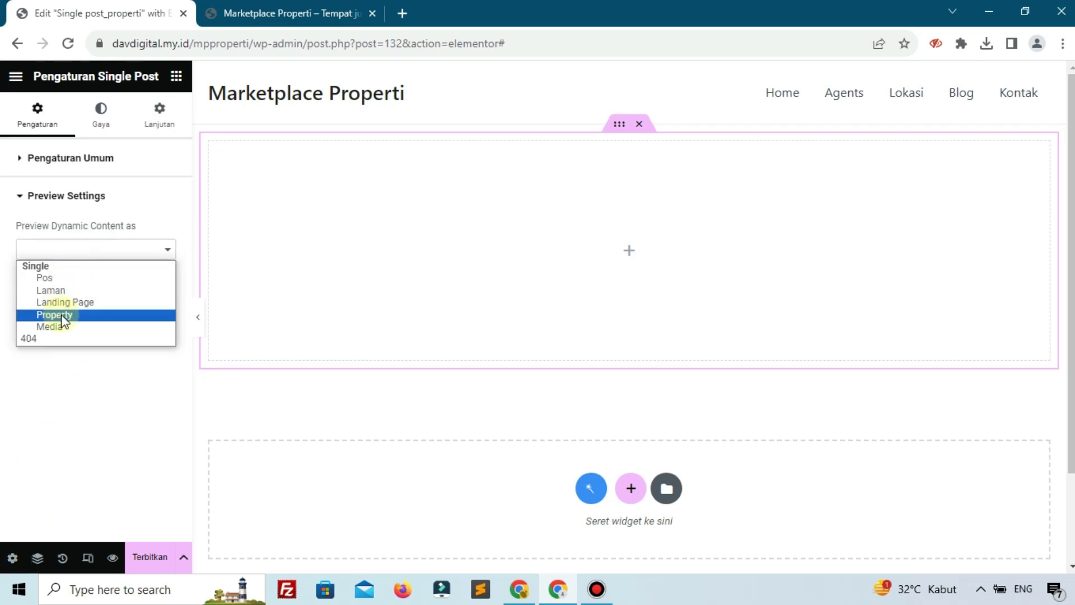
pyautogui.click(62, 314)
# Choose the property Rumah Minimalis as the preview content and apply it to the template preview.
pyautogui.click(284, 16)
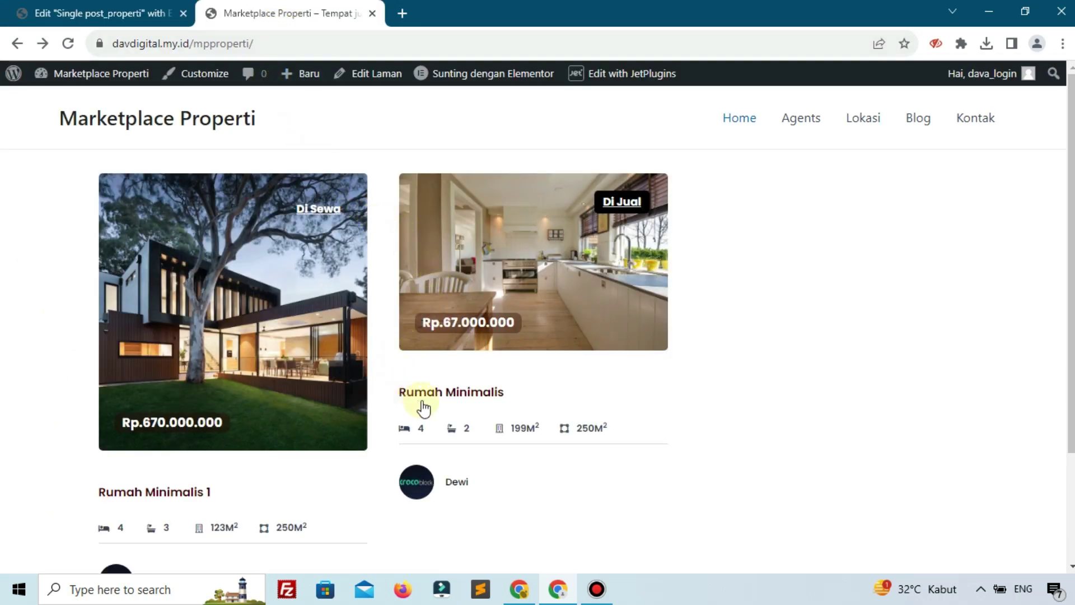
pyautogui.click(101, 13)
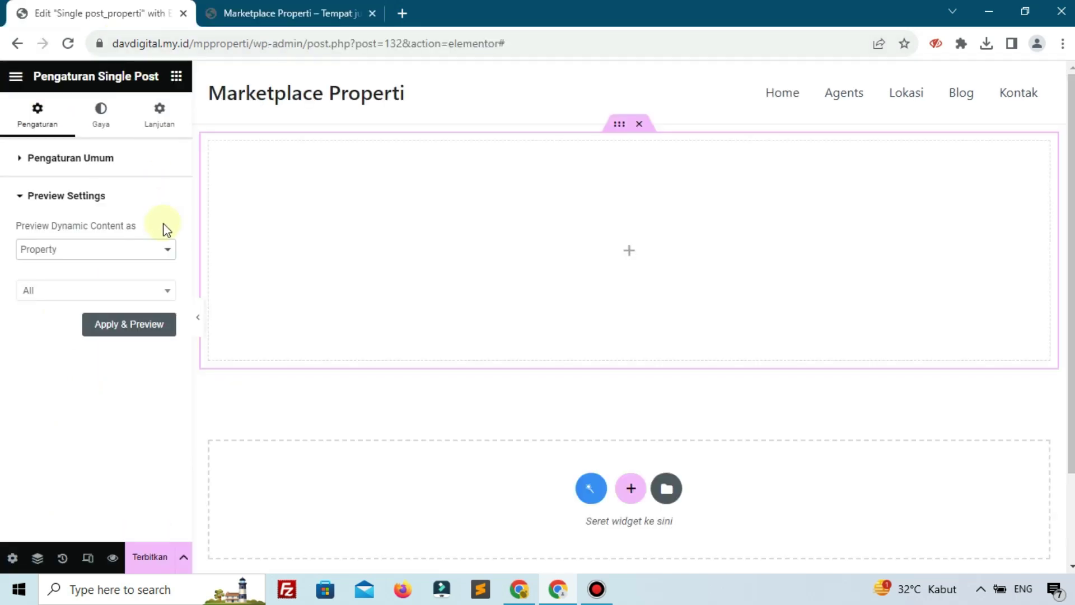
pyautogui.click(84, 291)
pyautogui.write('rumah')
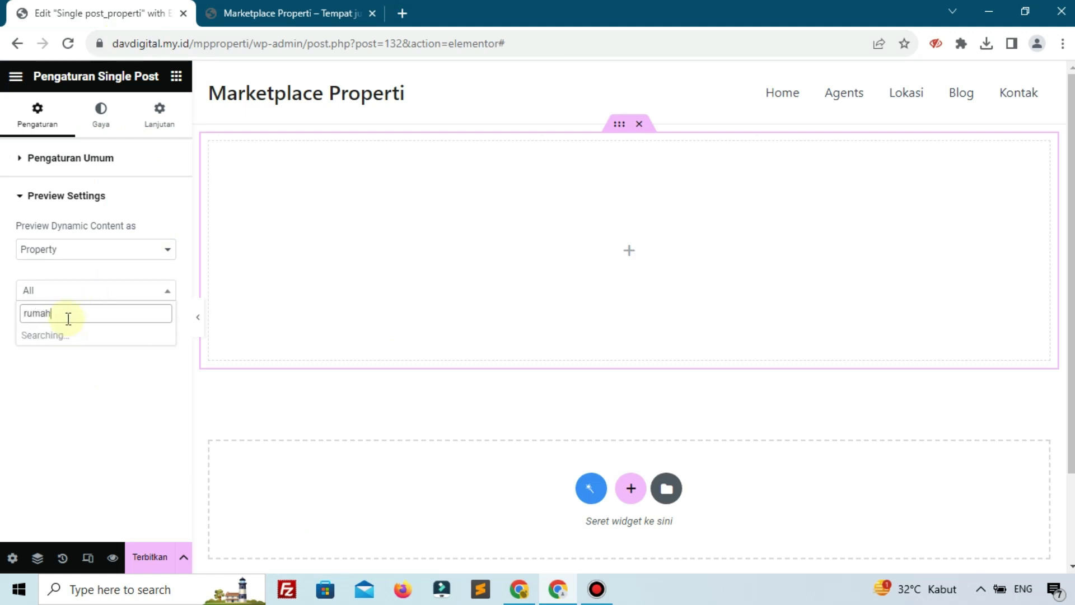
pyautogui.click(75, 338)
pyautogui.click(104, 290)
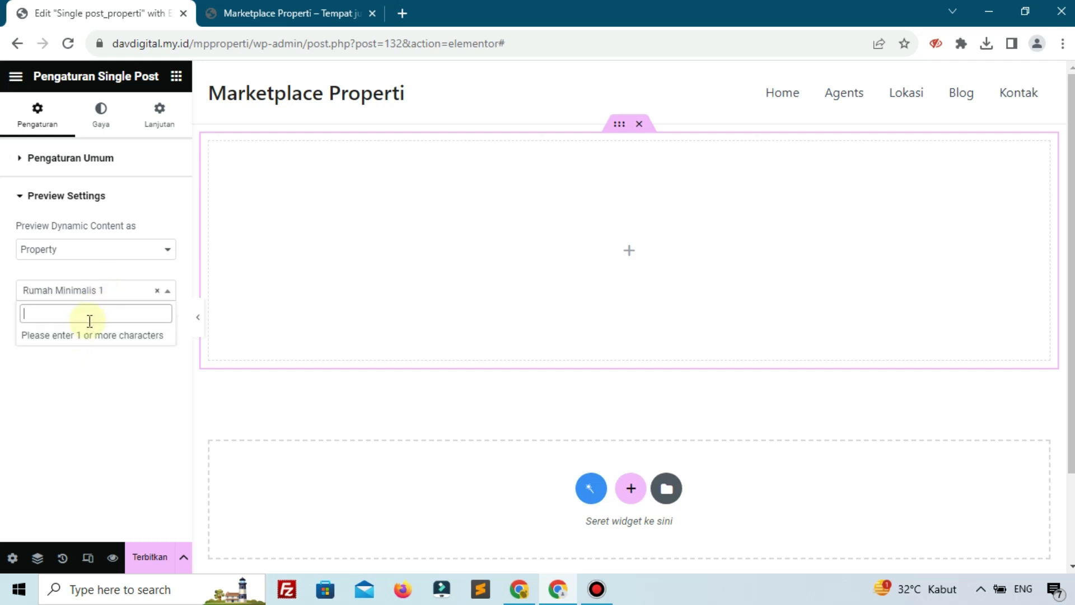
pyautogui.write('rumah')
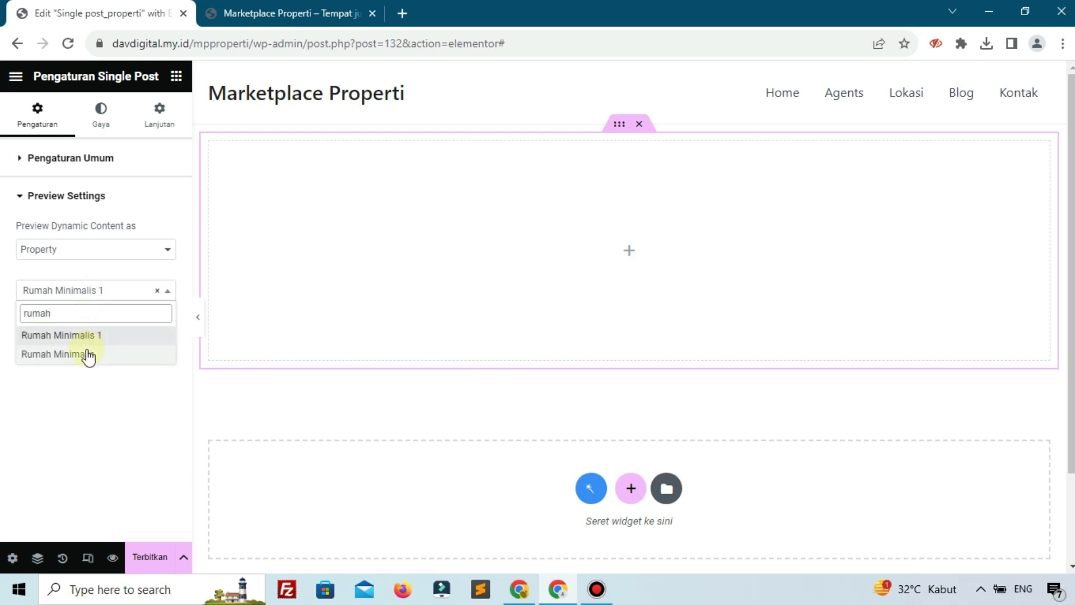
pyautogui.click(93, 355)
pyautogui.click(115, 329)
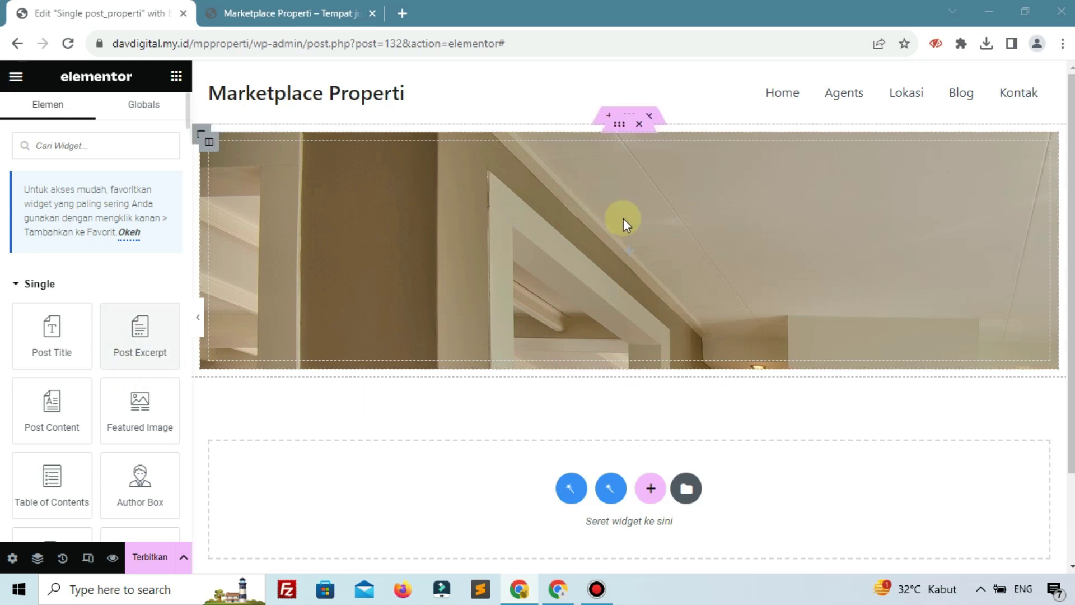
# Set the inner section's background image to position Terpusat, repeat Jangan Ulangi and display size Sampul.
pyautogui.click(614, 130)
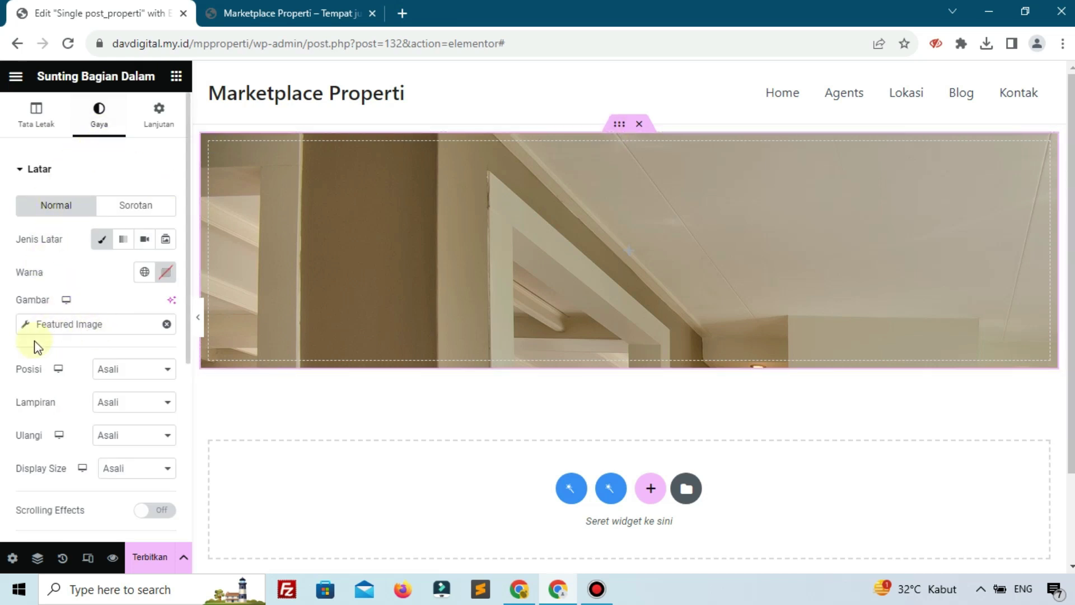
pyautogui.scroll(-2, 45, 336)
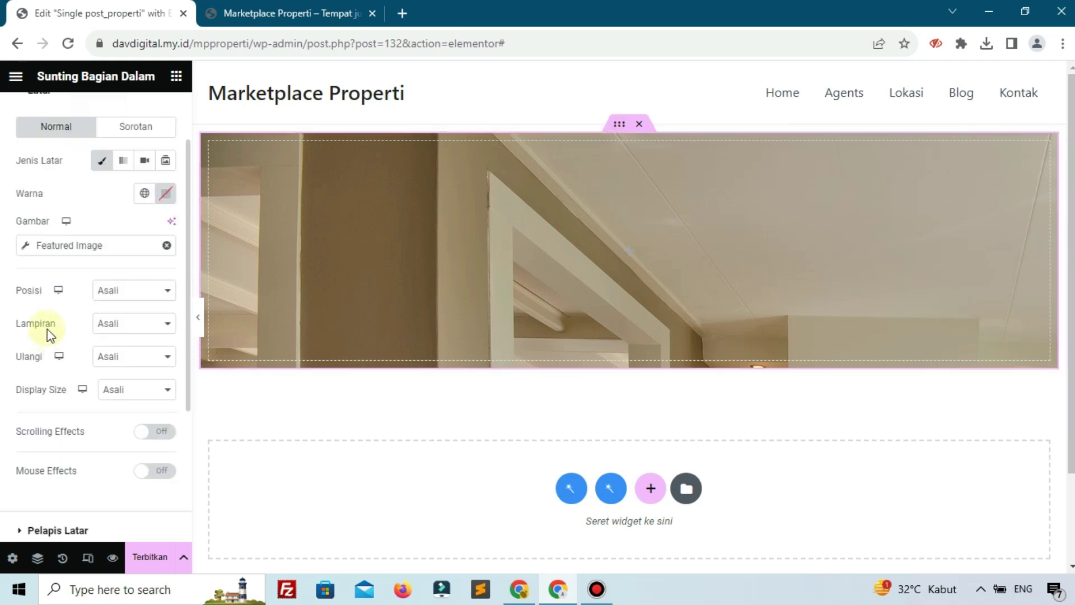
pyautogui.click(111, 295)
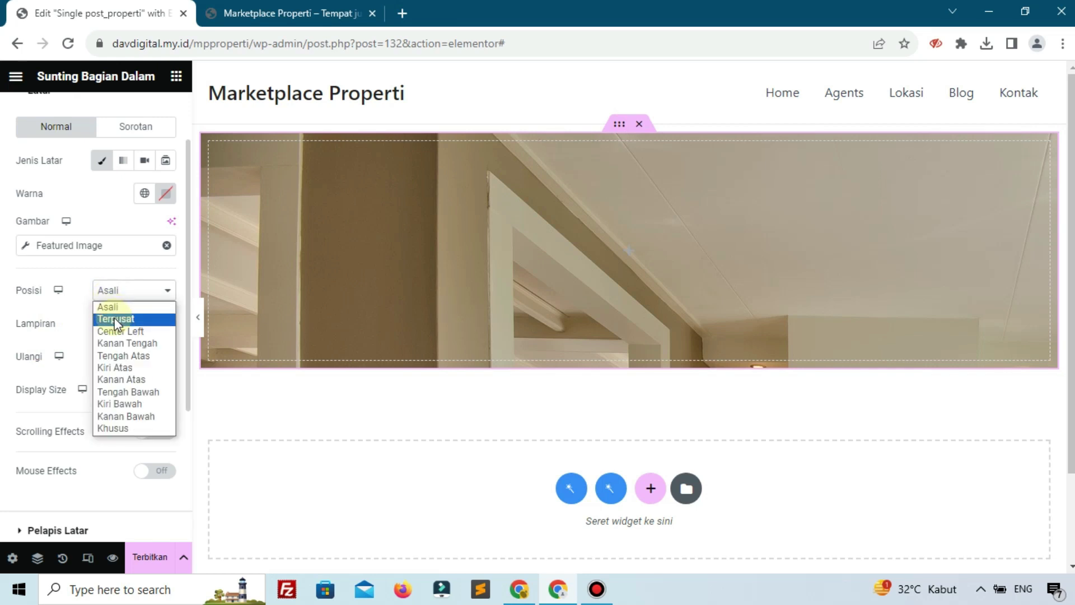
pyautogui.click(115, 318)
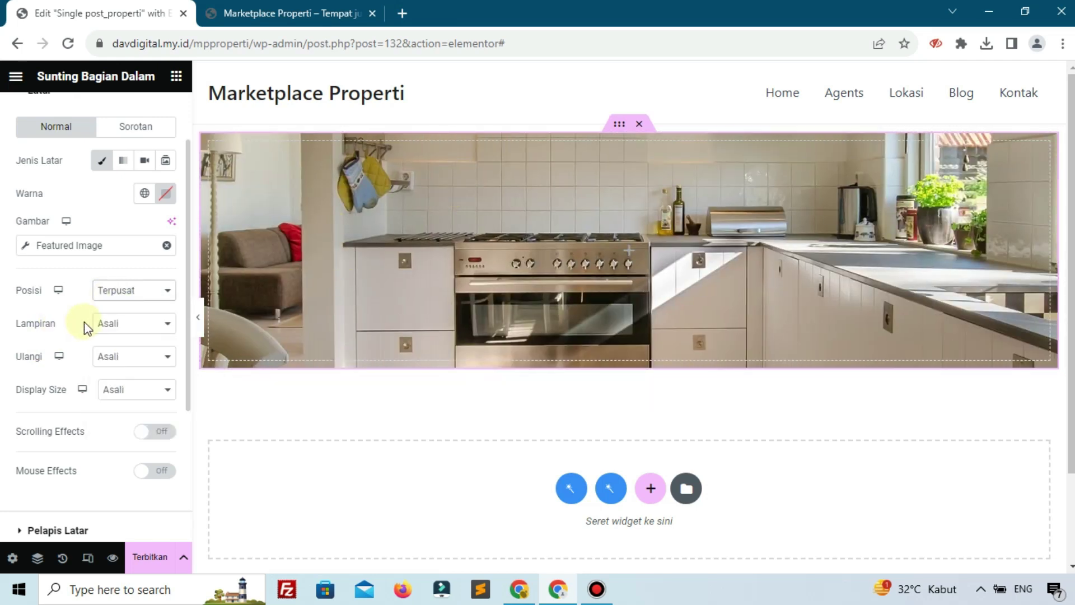
pyautogui.click(118, 357)
pyautogui.click(111, 385)
pyautogui.click(109, 389)
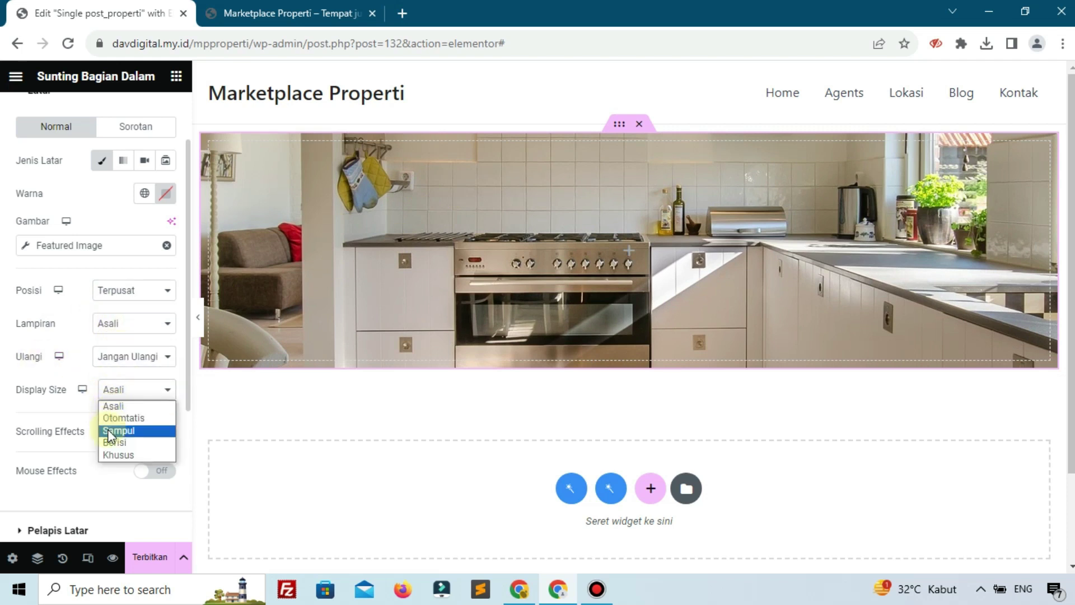
pyautogui.click(112, 431)
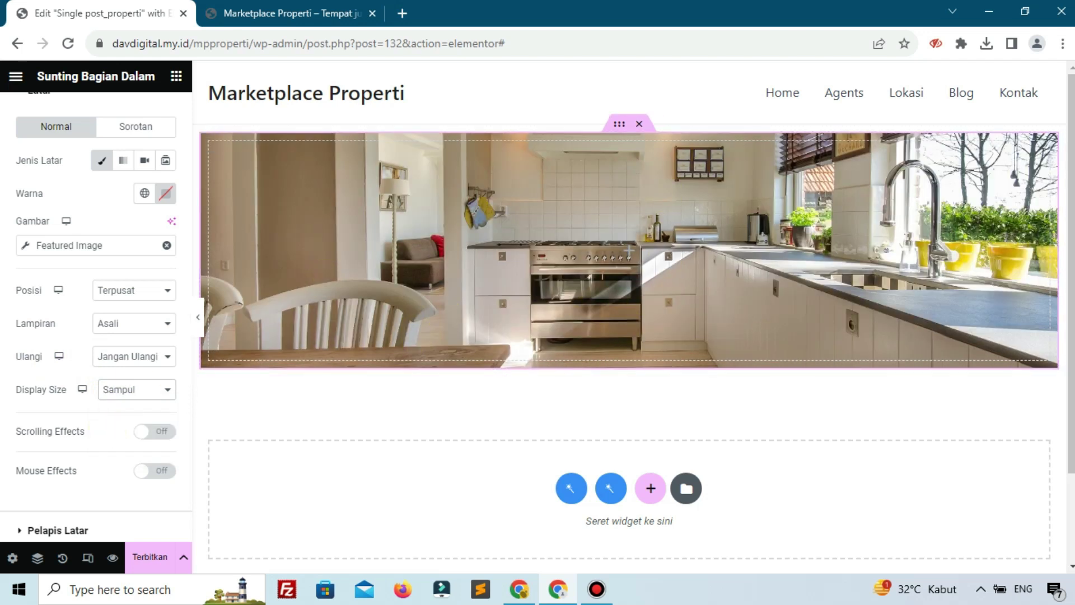
# Set the inner section's border radius (Radius Batas) to 10 px on all corners.
pyautogui.scroll(-4, 113, 420)
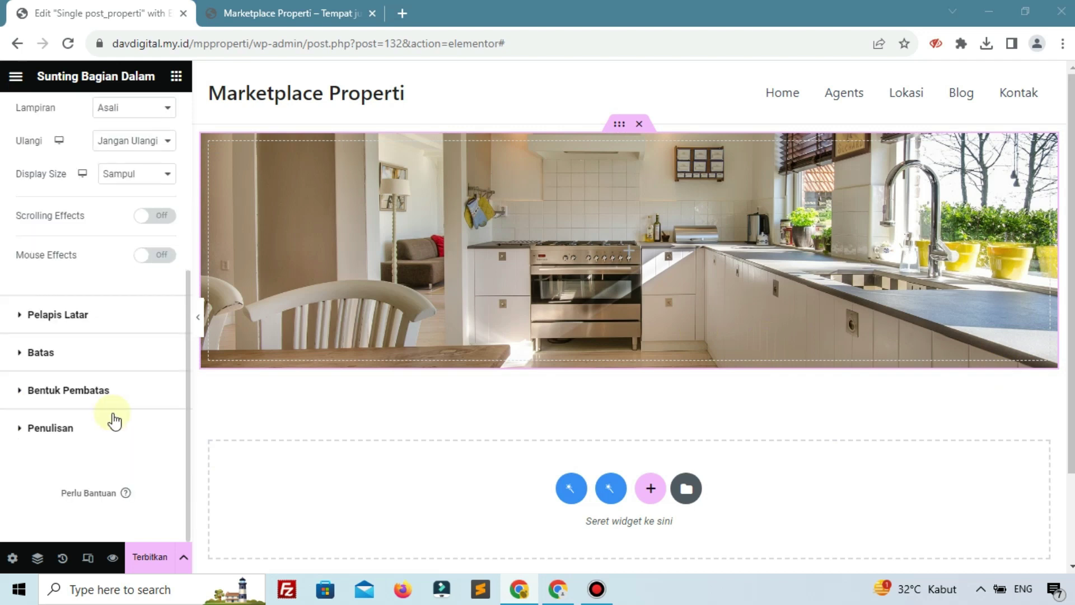
pyautogui.click(109, 367)
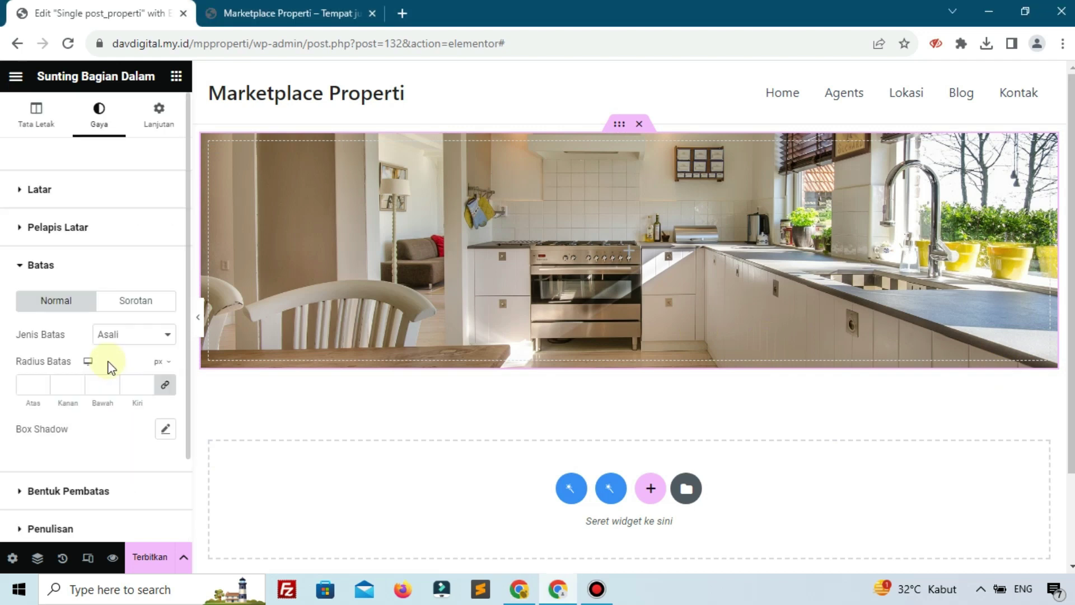
pyautogui.click(56, 384)
pyautogui.write('15')
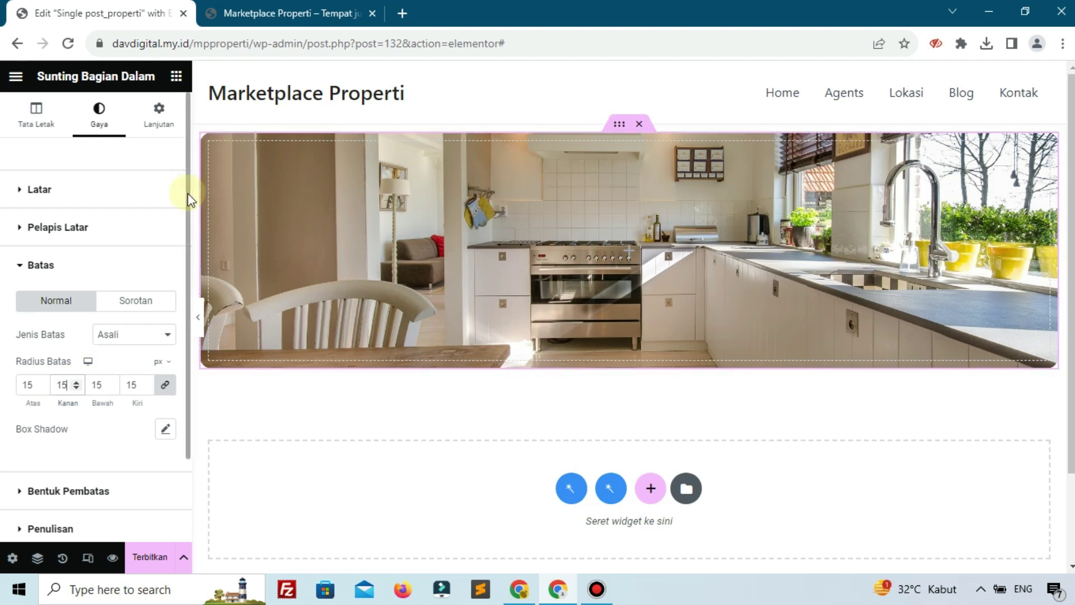
pyautogui.press('BackSpace')
pyautogui.write('0')
# Give the inner section a classic background overlay in black #000000 with an opacity (Keburaman) of 0.74.
pyautogui.click(99, 226)
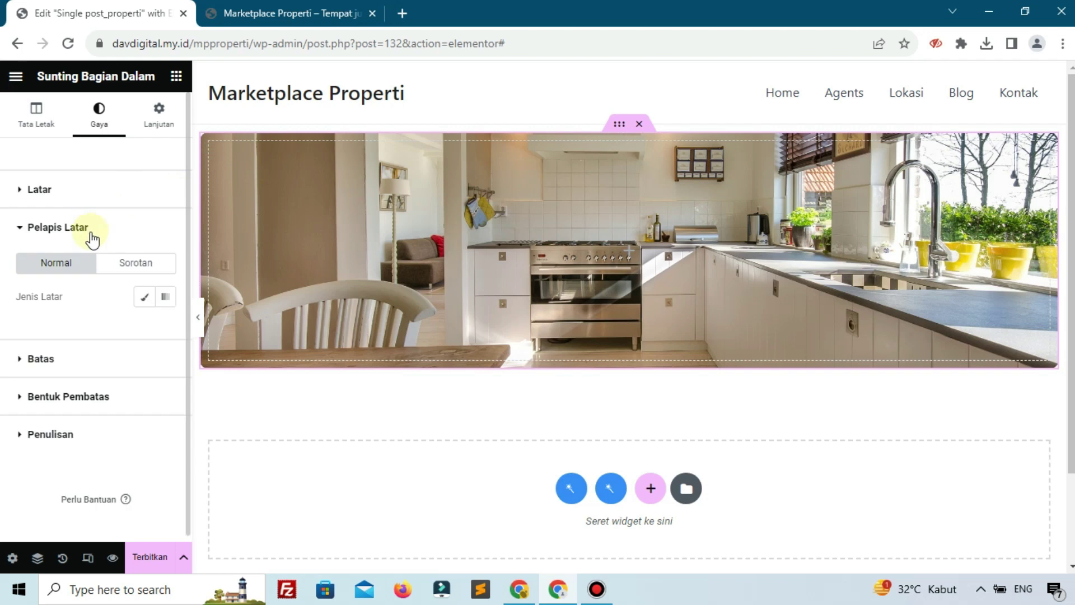
pyautogui.click(145, 296)
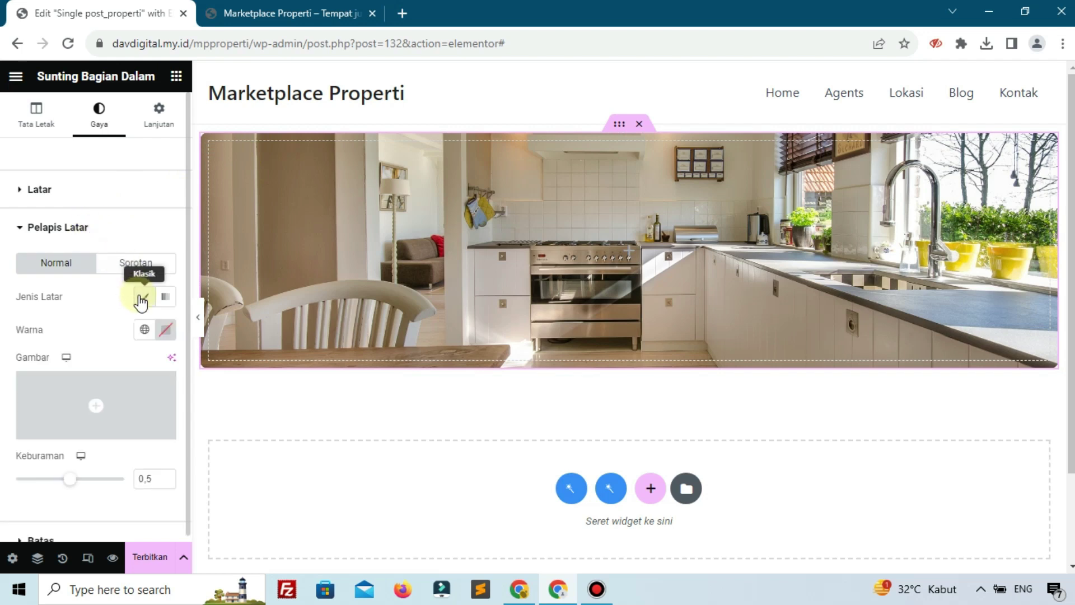
pyautogui.click(164, 330)
pyautogui.click(257, 270)
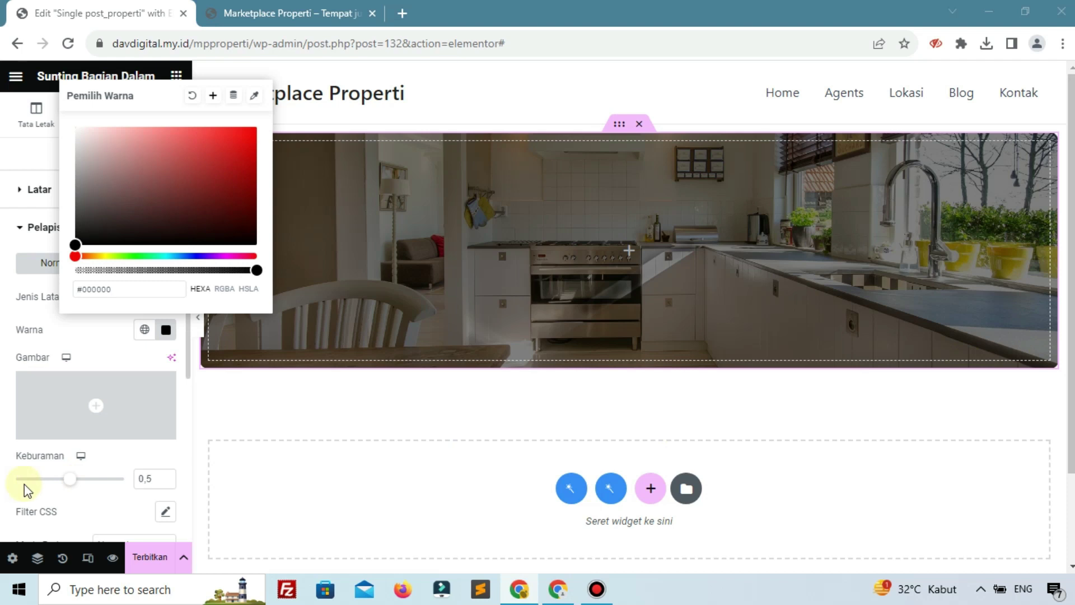
pyautogui.doubleClick(144, 476)
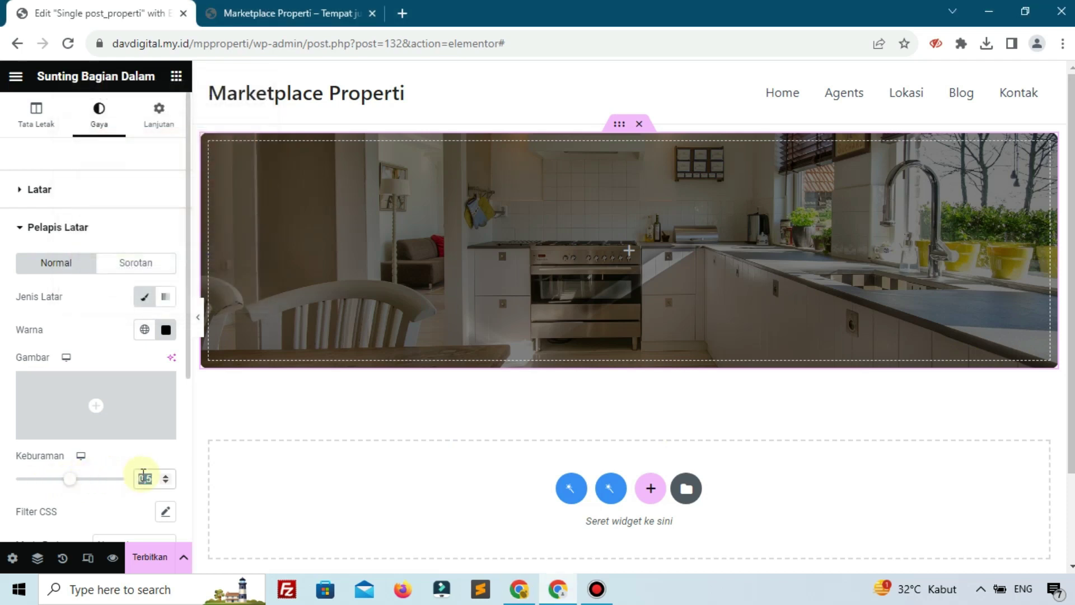
pyautogui.write('0')
pyautogui.write('.74')
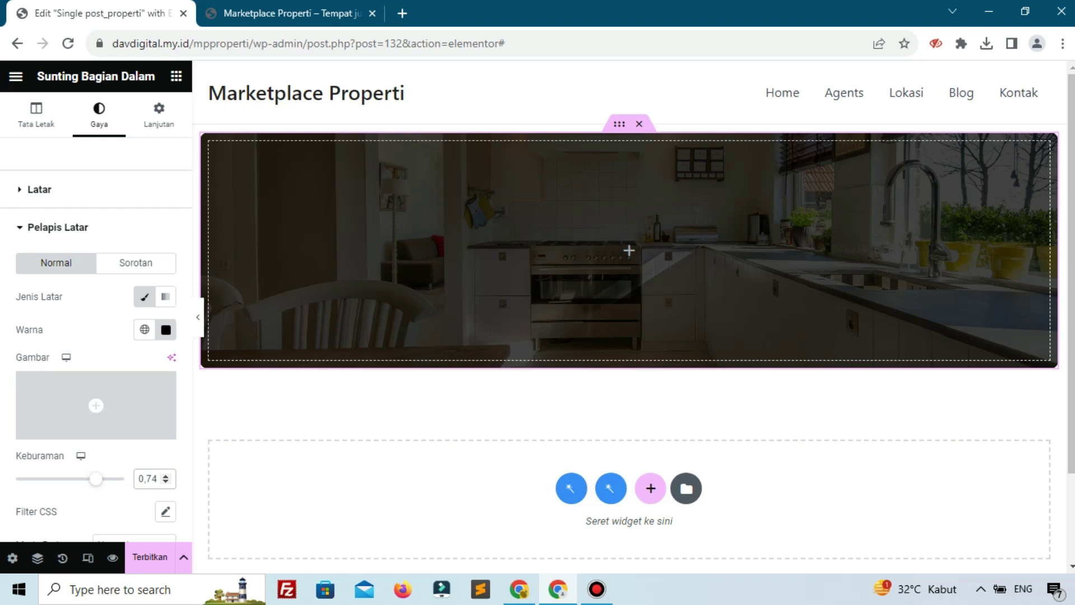
# Publish the template with a display condition covering all Property posts, checking the live Rumah Minimalis page before choosing the condition.
pyautogui.click(150, 557)
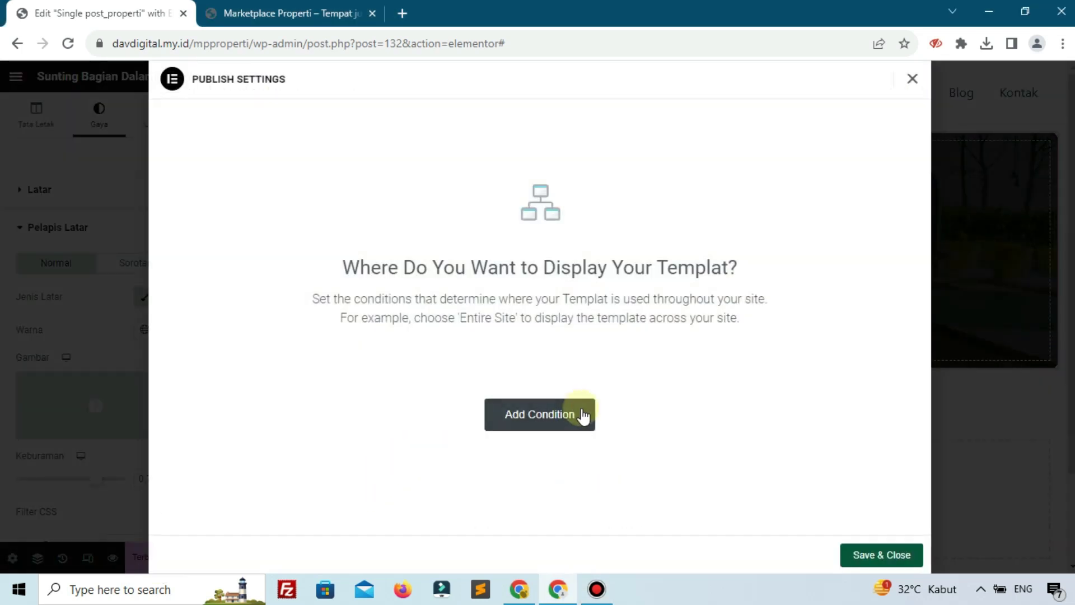
pyautogui.click(581, 414)
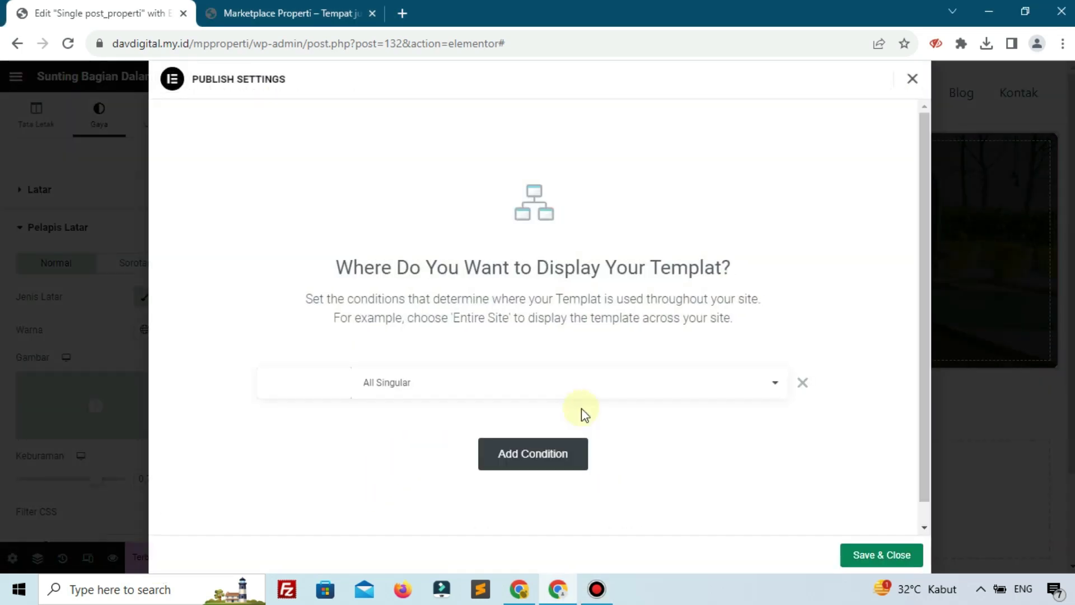
pyautogui.click(301, 7)
pyautogui.click(503, 223)
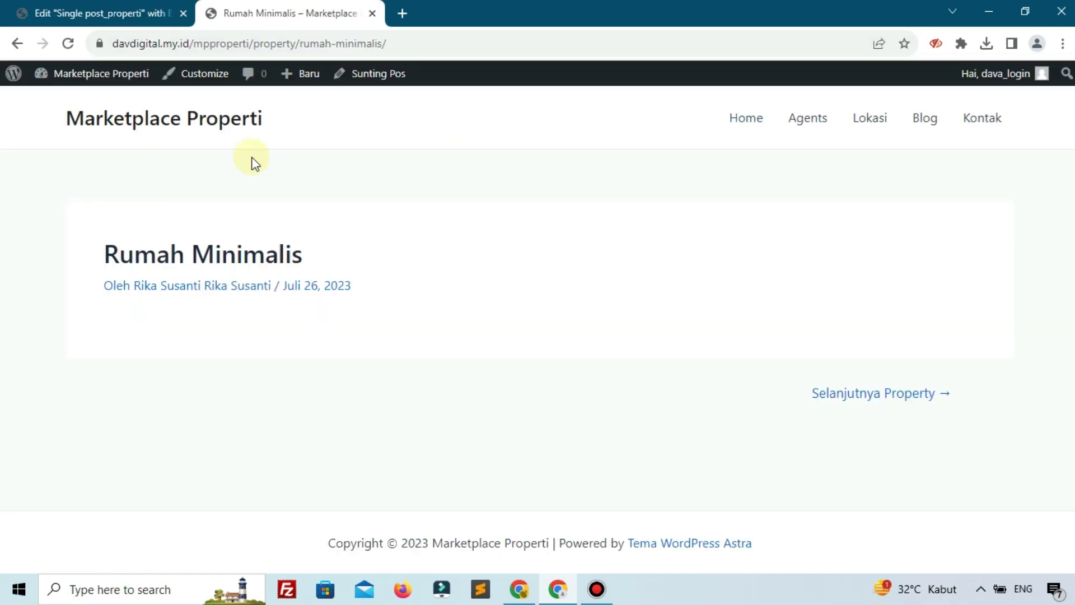
pyautogui.click(58, 10)
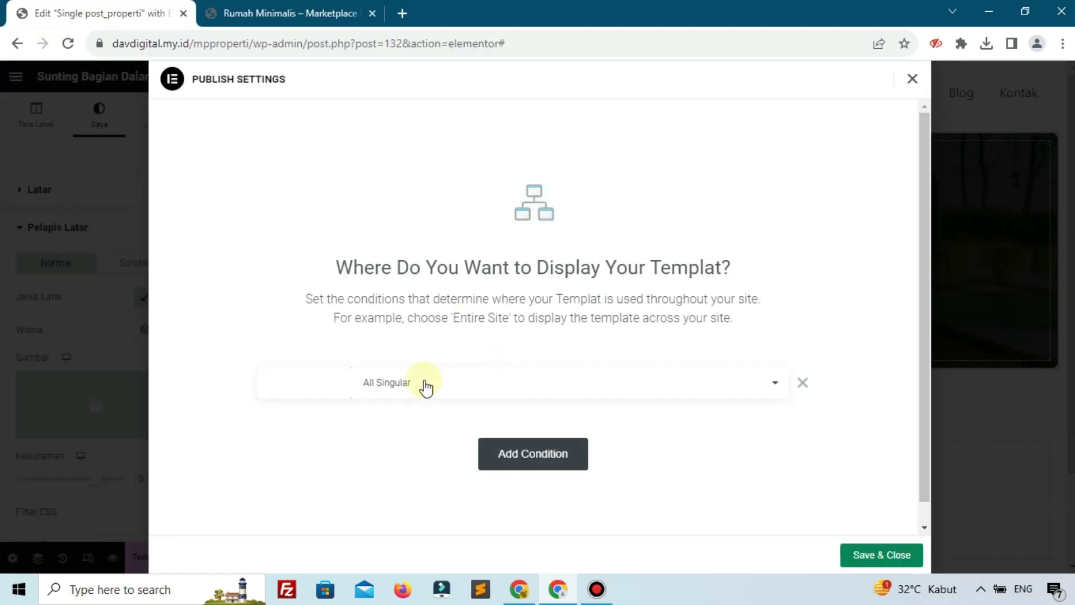
pyautogui.click(324, 386)
pyautogui.click(488, 393)
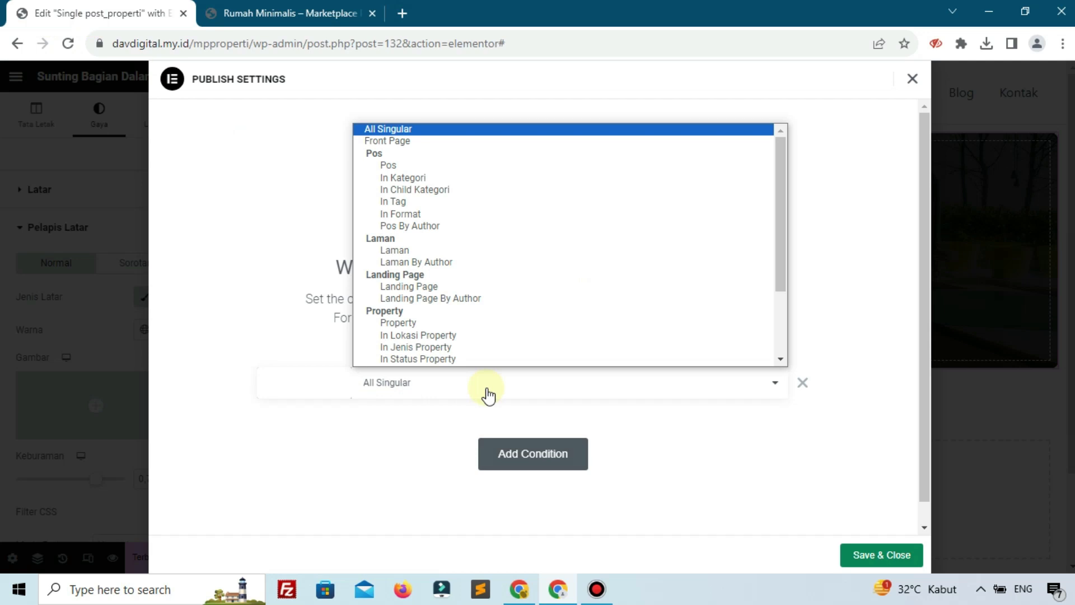
pyautogui.click(401, 322)
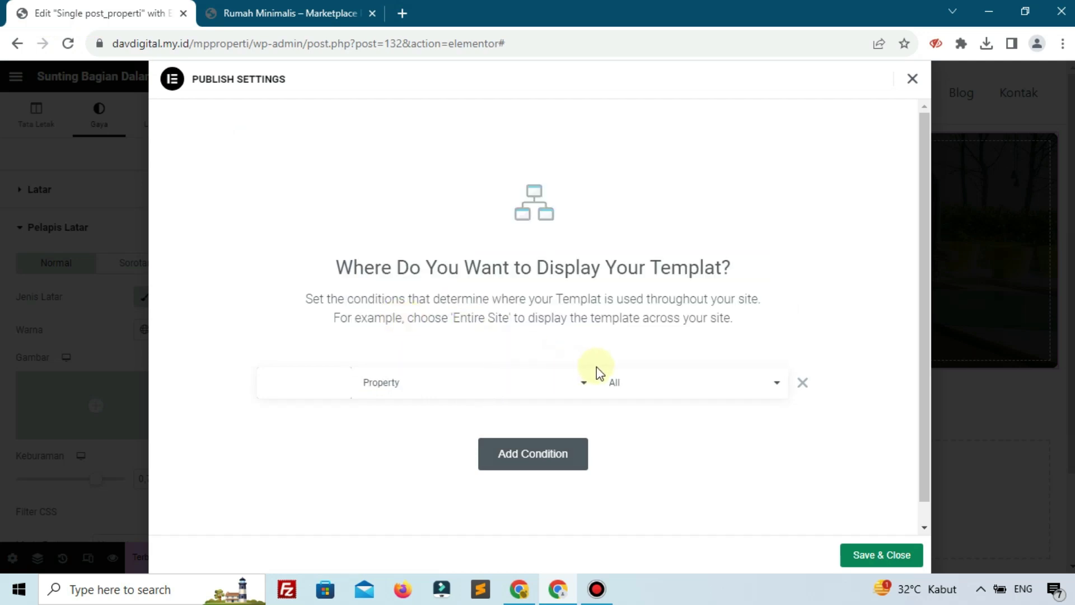
pyautogui.click(868, 555)
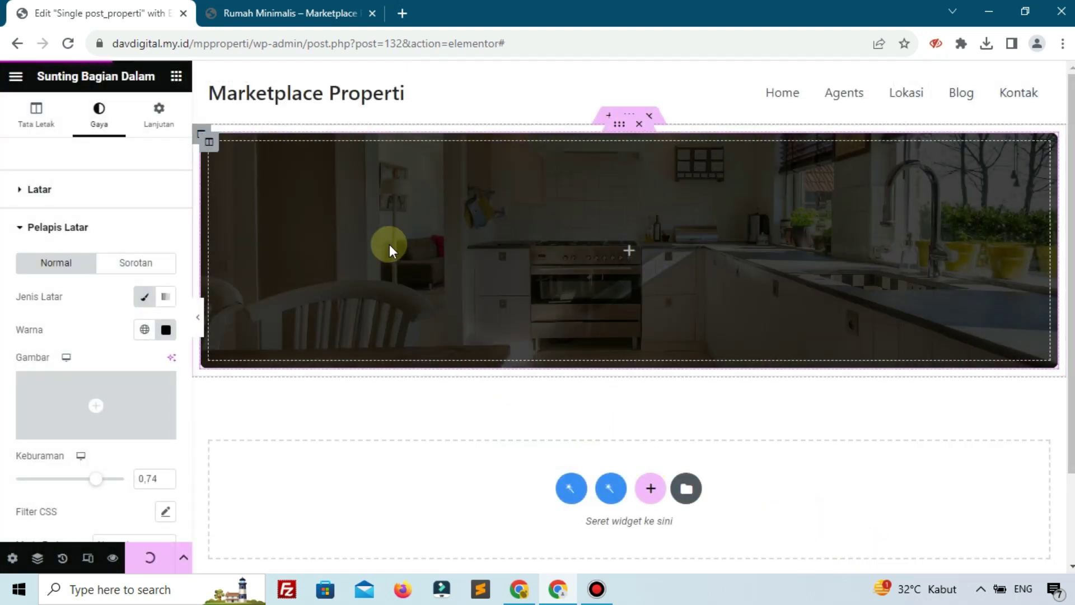
# Check the published header on the live pages of Rumah Minimalis, reloaded first, and Rumah Minimalis 1.
pyautogui.click(291, 13)
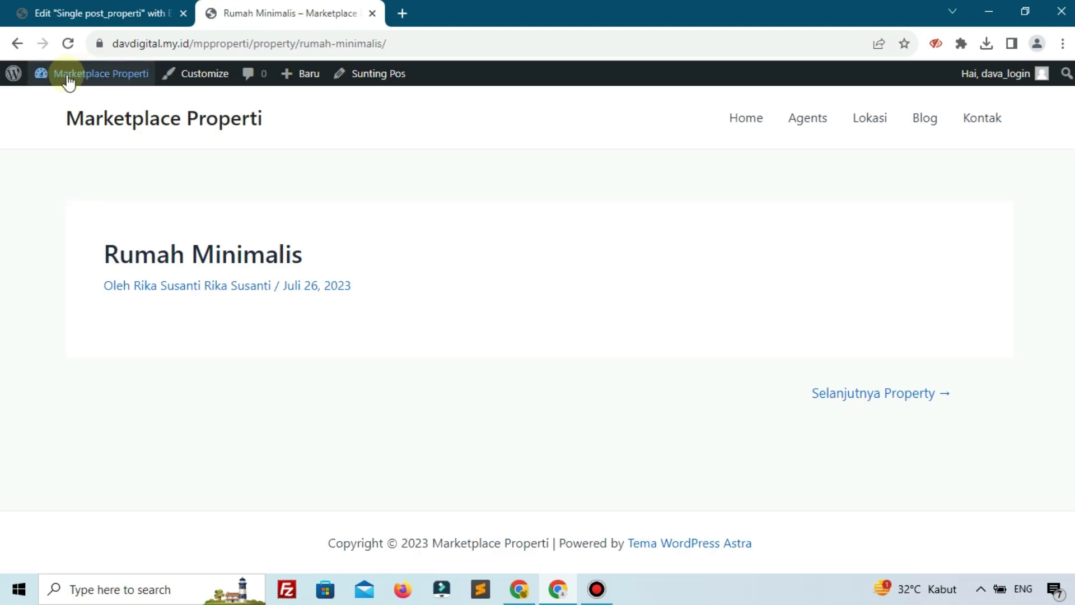
pyautogui.click(67, 49)
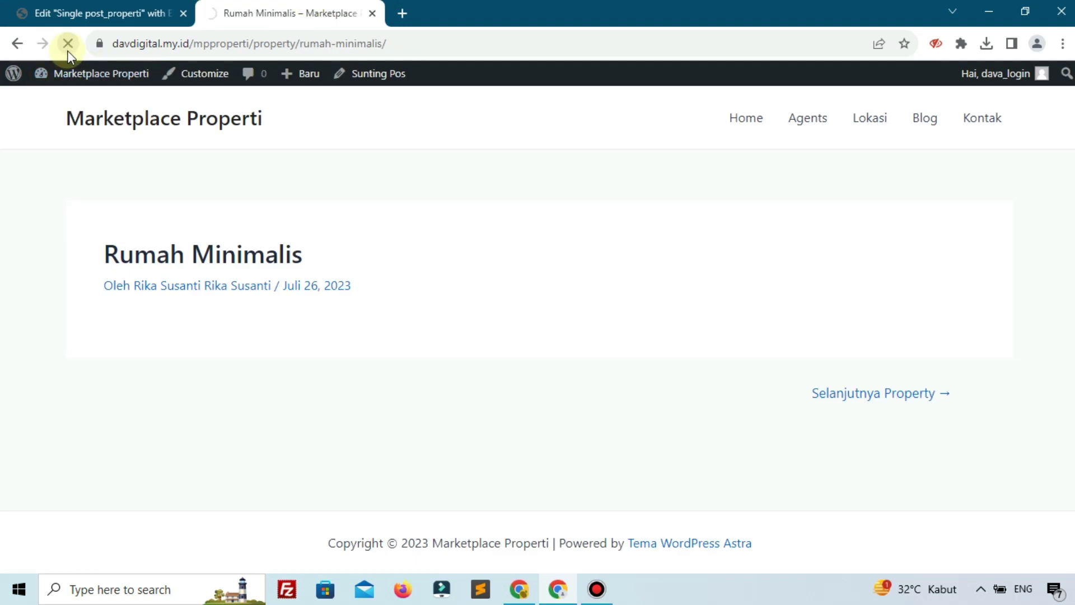
pyautogui.click(69, 49)
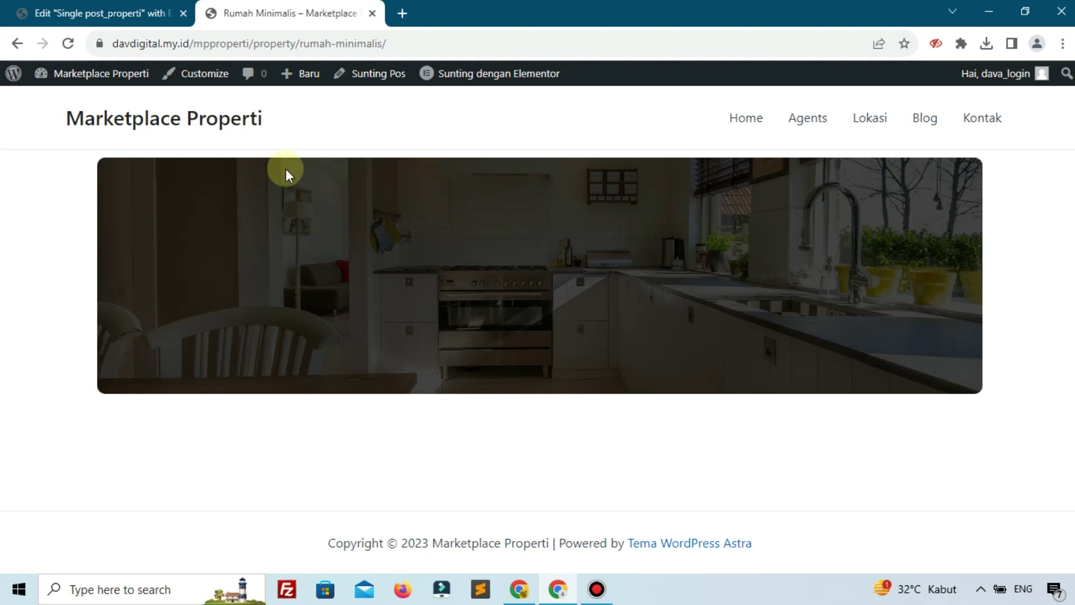
pyautogui.click(750, 130)
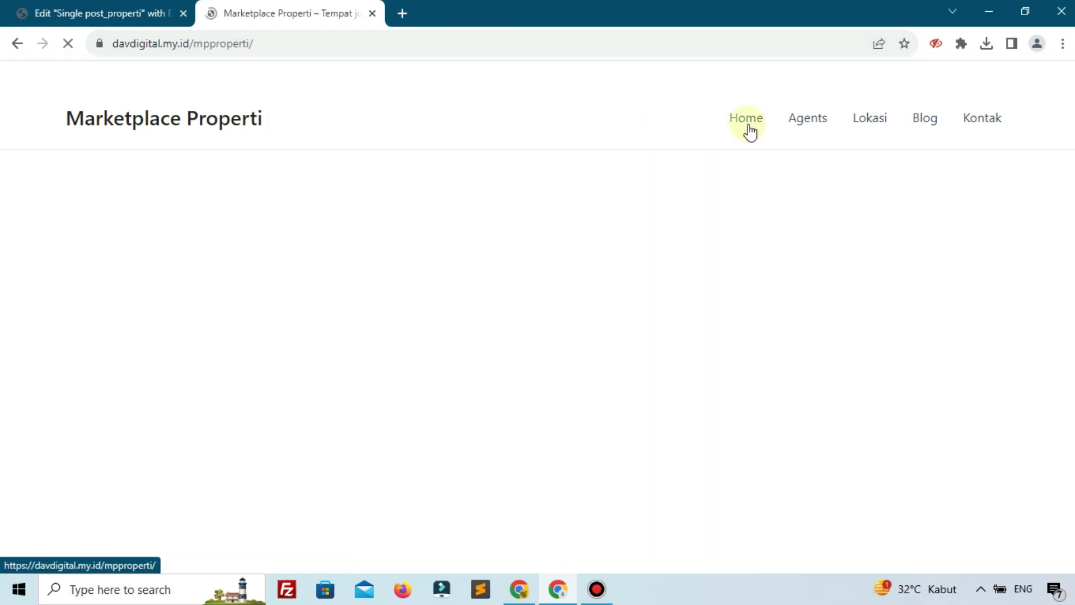
pyautogui.click(250, 287)
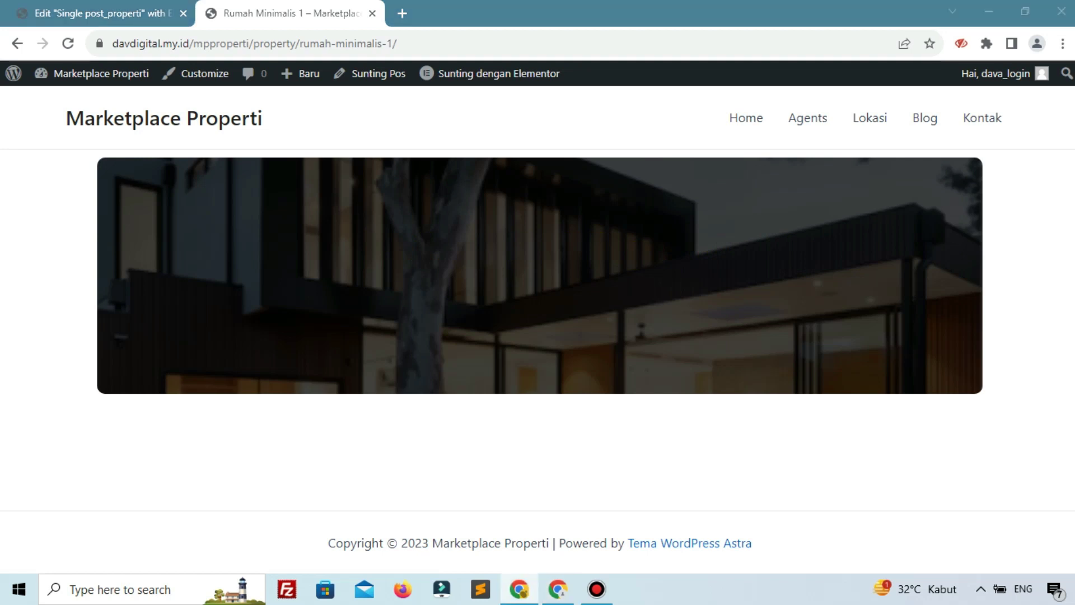
# Compare the template header with the property listing cards on the live home page and return to the template editor.
pyautogui.click(28, 7)
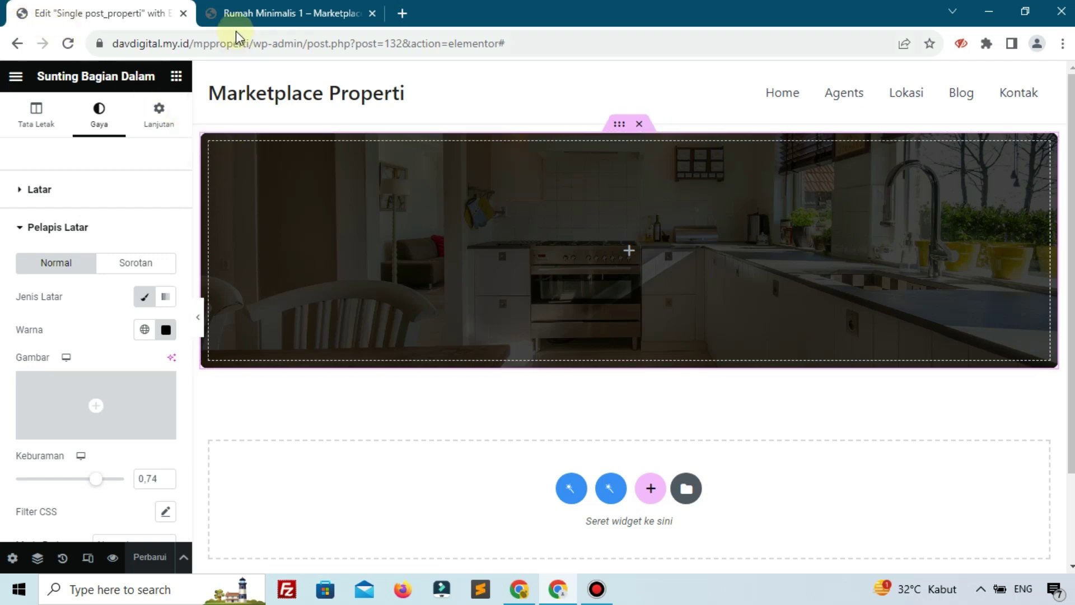
pyautogui.click(271, 13)
pyautogui.click(749, 116)
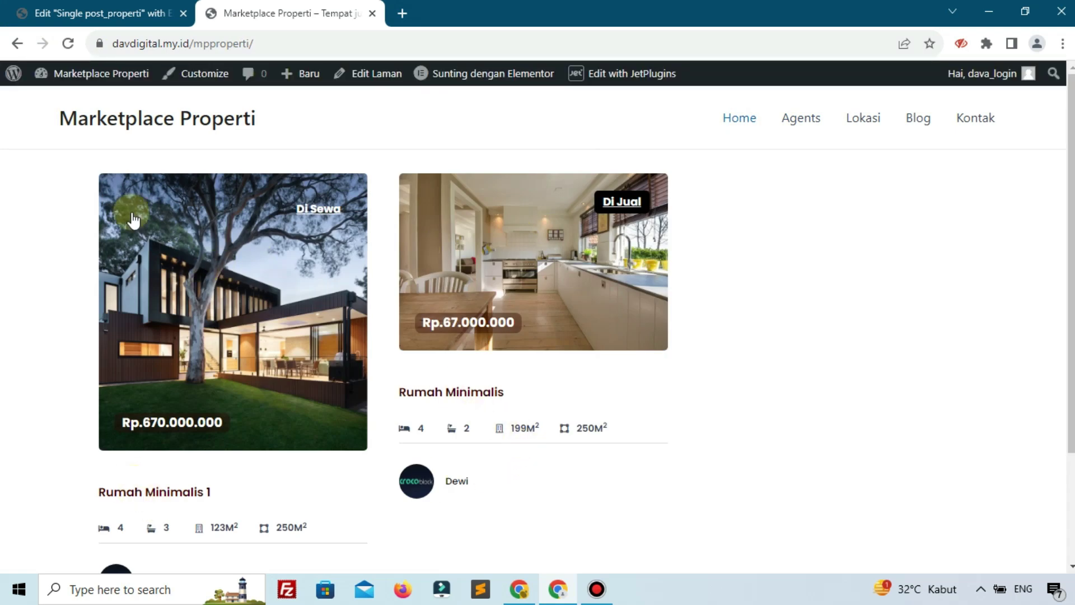
pyautogui.click(40, 11)
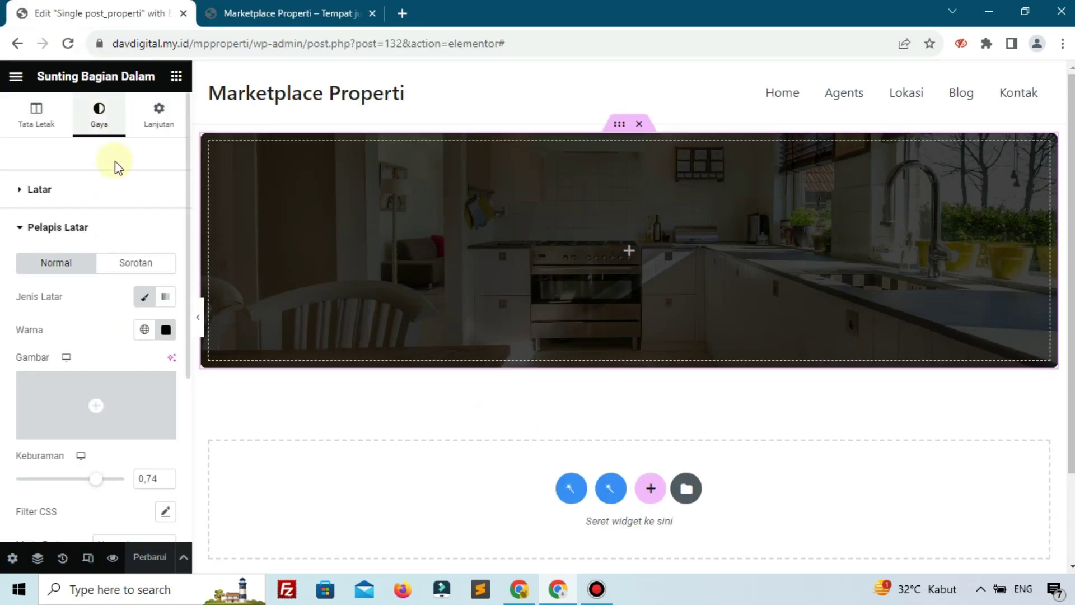
# Find the Dynamic Field widget and place it inside the dark header's inner section to show the property title.
pyautogui.click(177, 77)
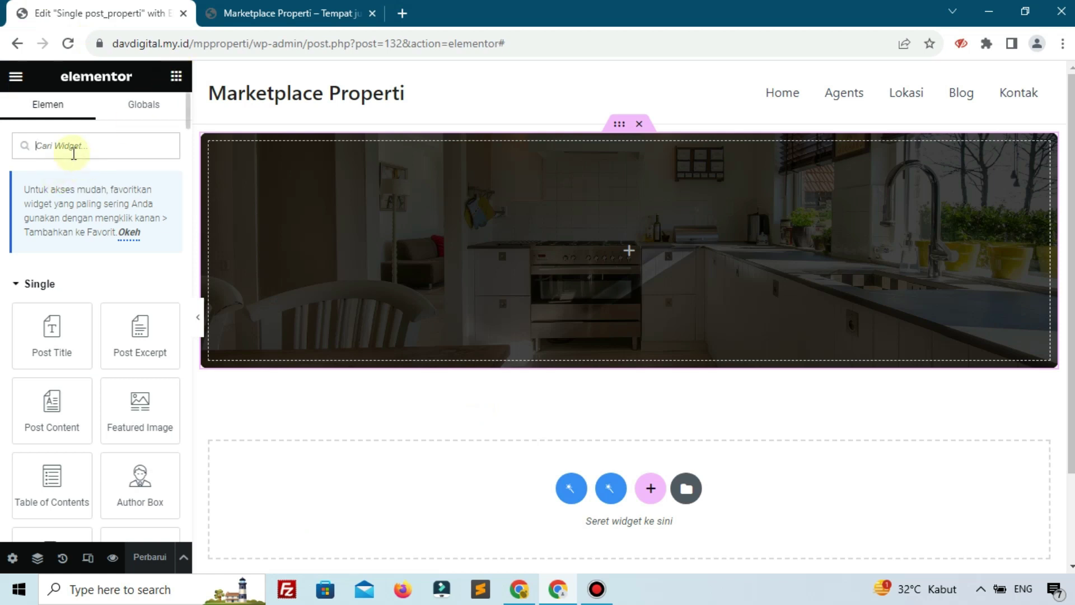
pyautogui.write('dyn')
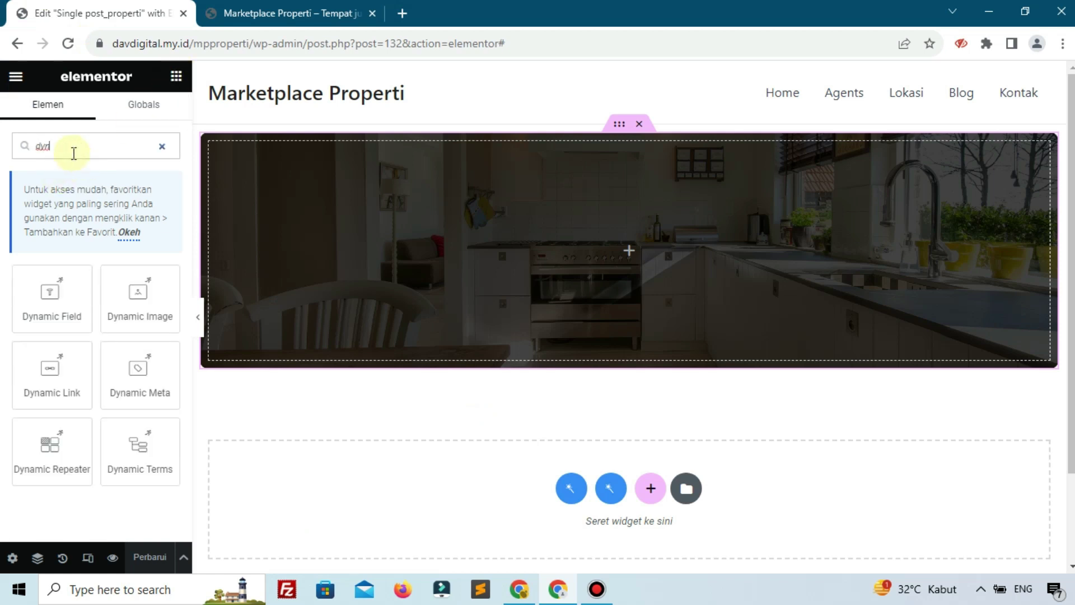
pyautogui.moveTo(43, 297); pyautogui.dragTo(447, 240)
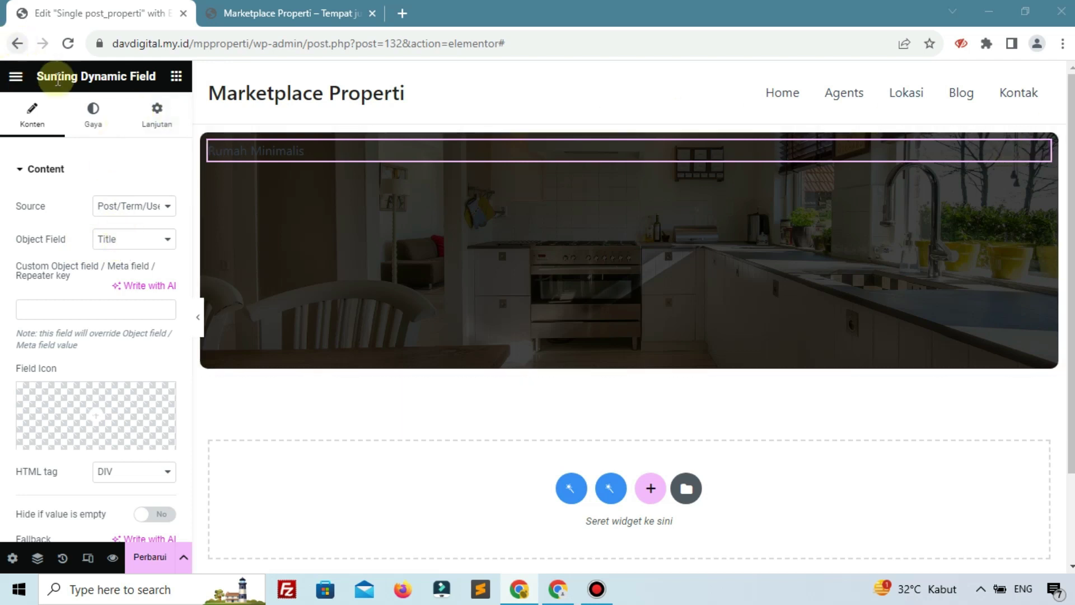
# Set the title field's text color to #D29751.
pyautogui.click(114, 78)
pyautogui.click(93, 112)
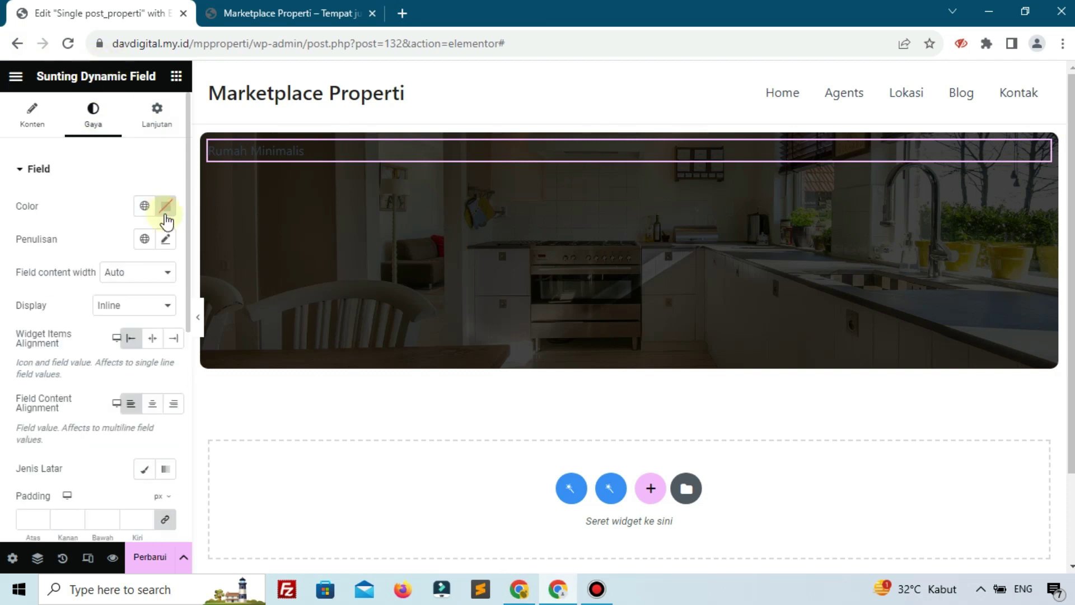
pyautogui.click(166, 206)
pyautogui.hotkey('ctrl', 'v')
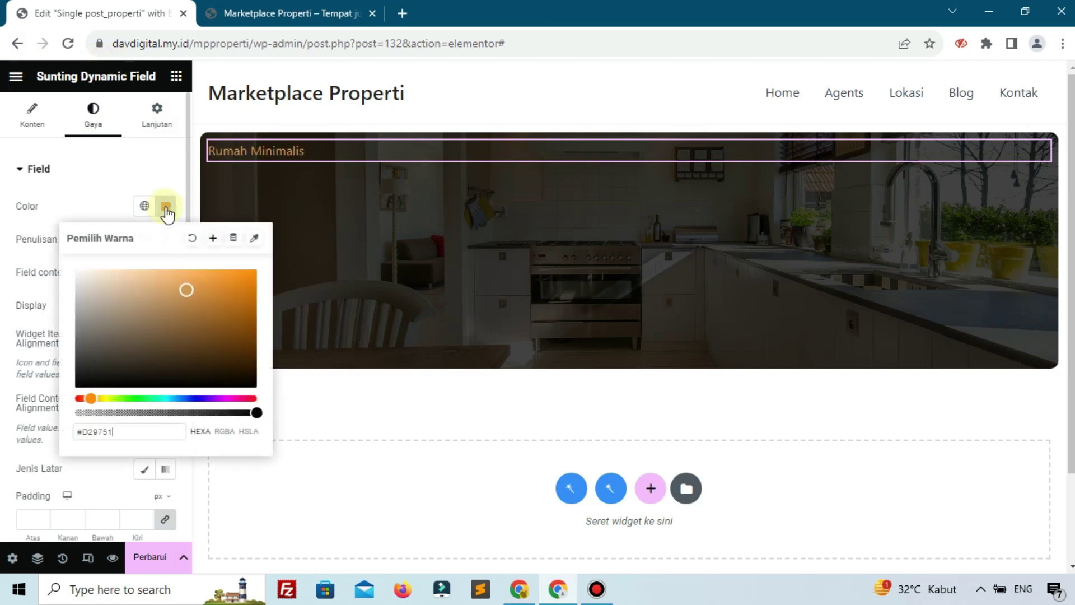
pyautogui.click(437, 264)
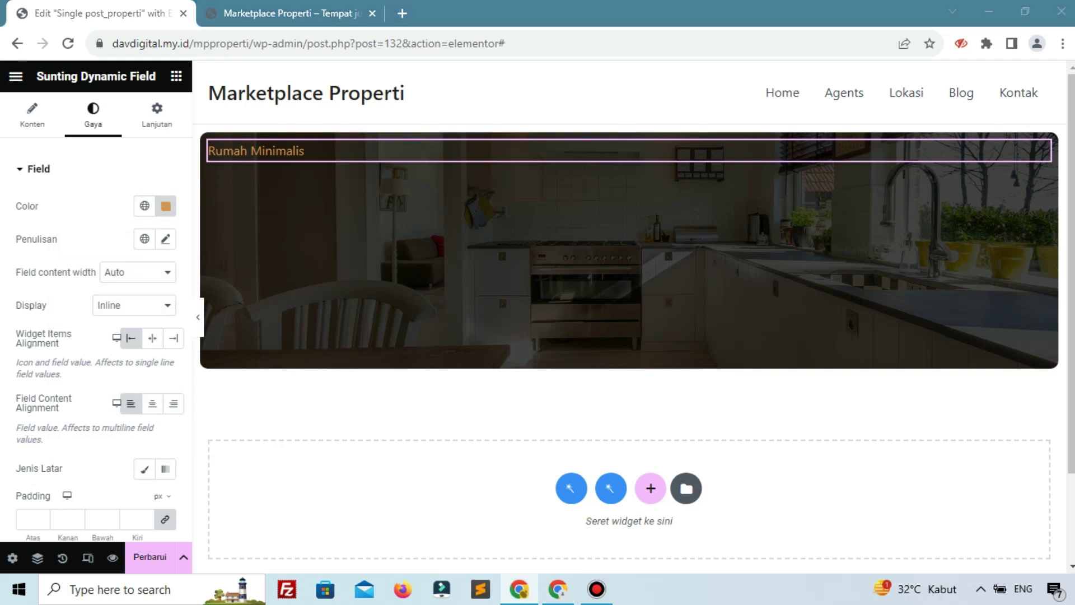
# Set the title field's typography to Poppins, size 45 px, weight 700 (Bold).
pyautogui.click(166, 239)
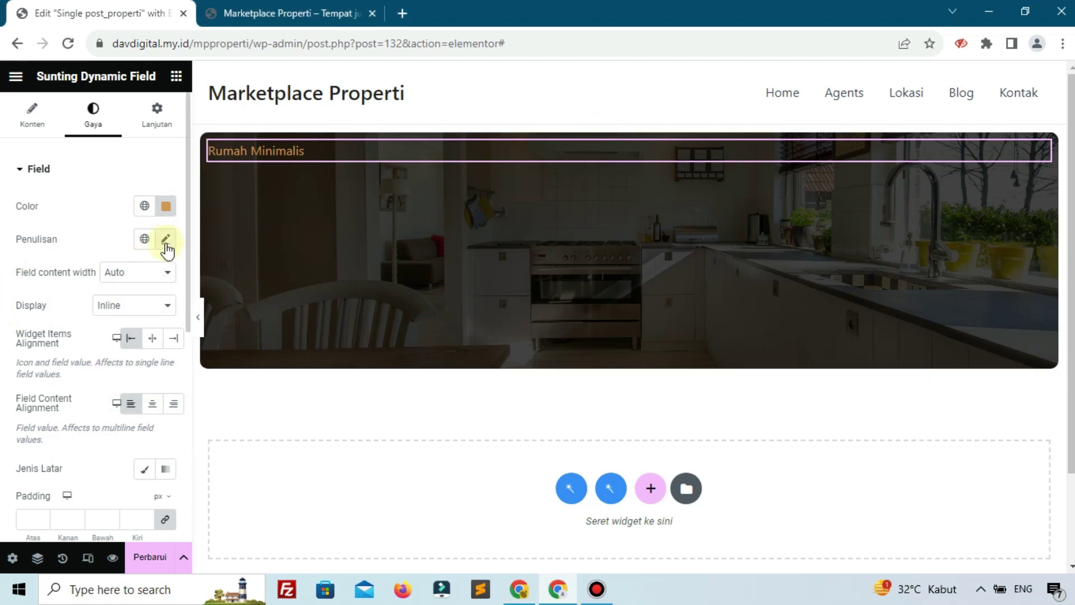
pyautogui.click(138, 318)
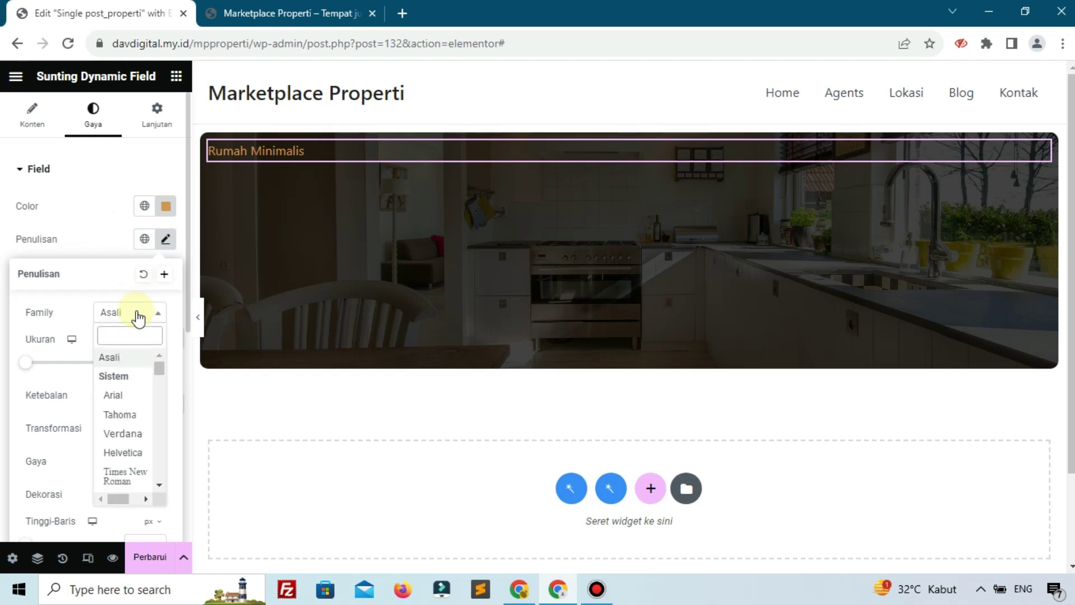
pyautogui.write('pop')
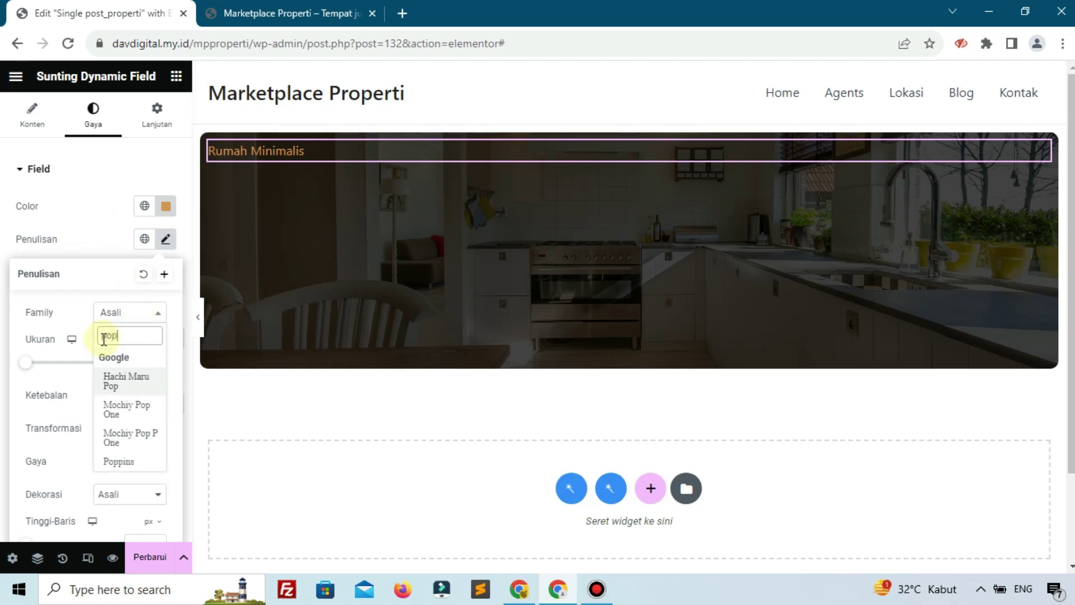
pyautogui.click(118, 462)
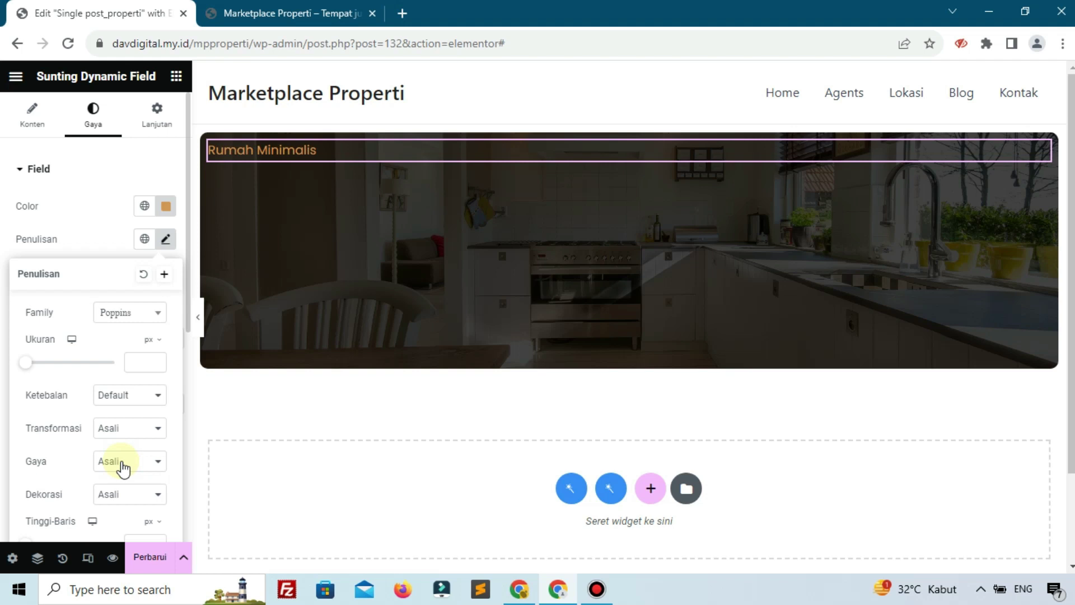
pyautogui.click(135, 363)
pyautogui.write('4')
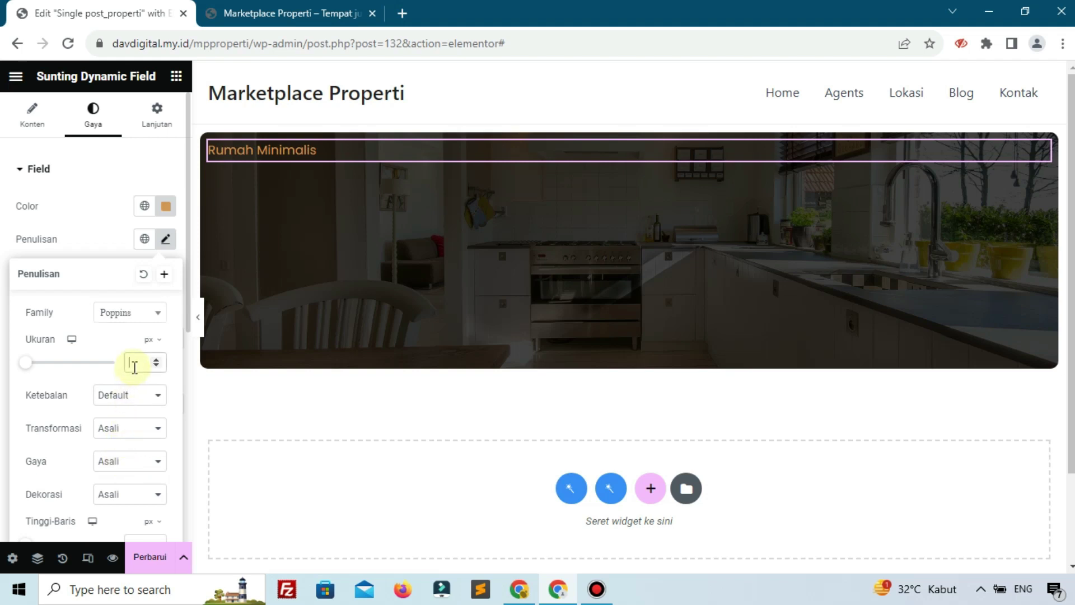
pyautogui.write('5')
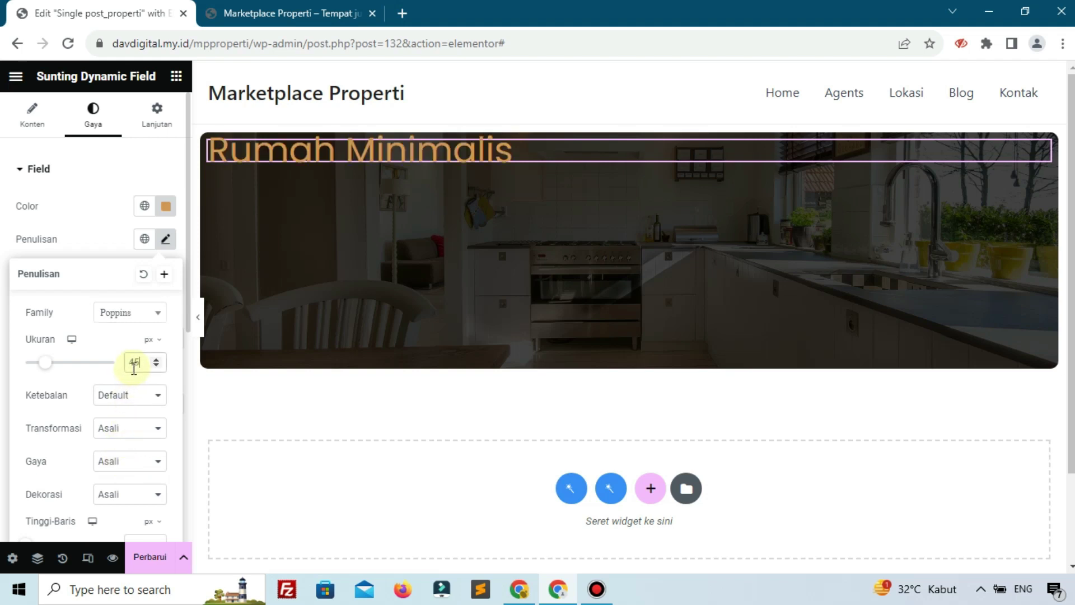
pyautogui.click(133, 397)
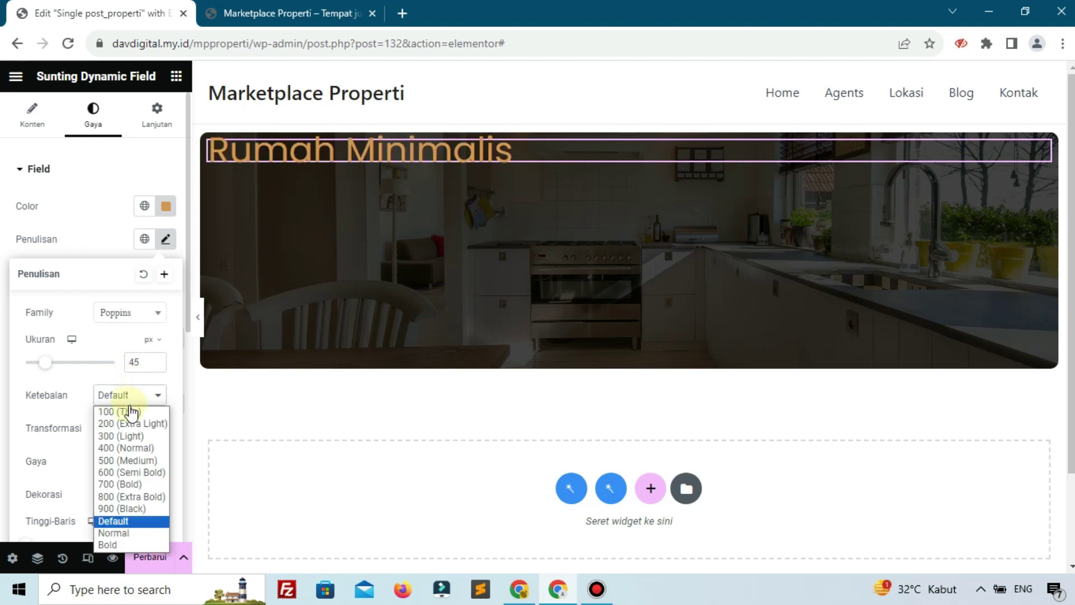
pyautogui.click(118, 485)
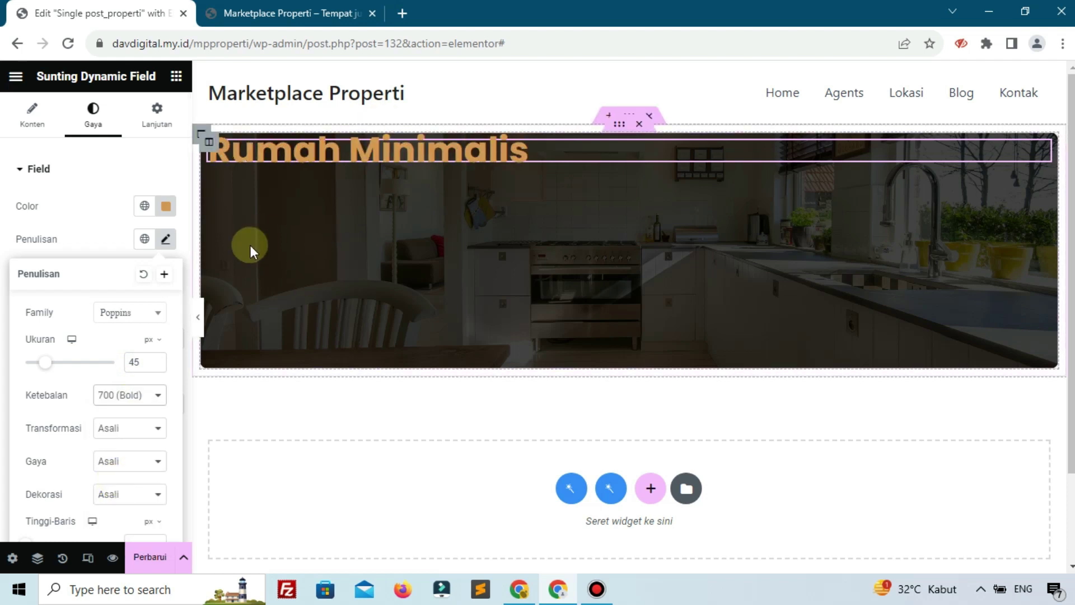
pyautogui.click(98, 240)
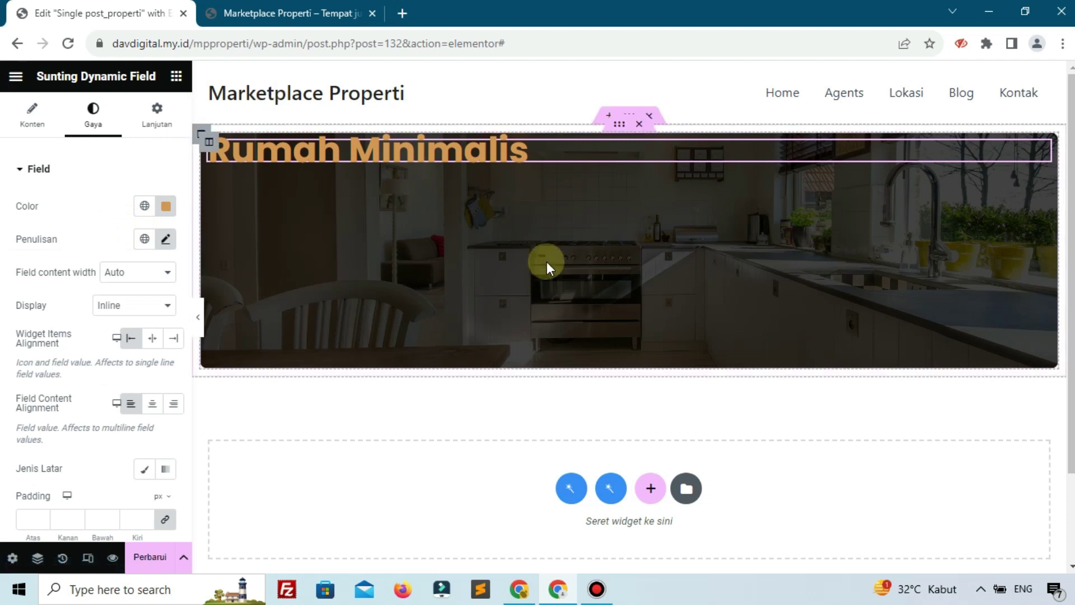
# Set the header inner section's vertical alignment (Perataan Vertikal) to Tengah.
pyautogui.click(616, 130)
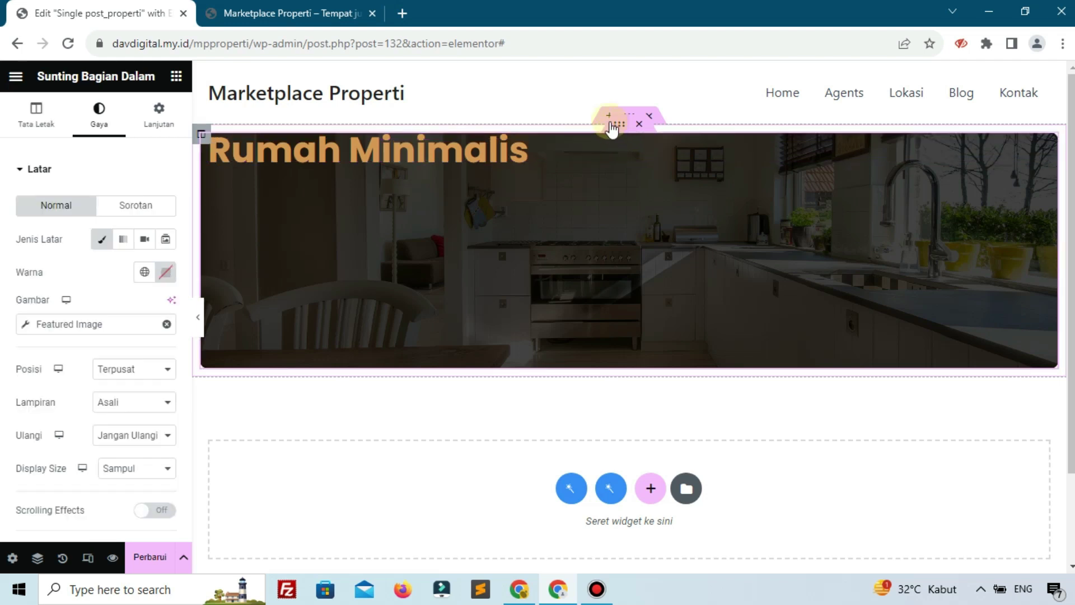
pyautogui.click(37, 121)
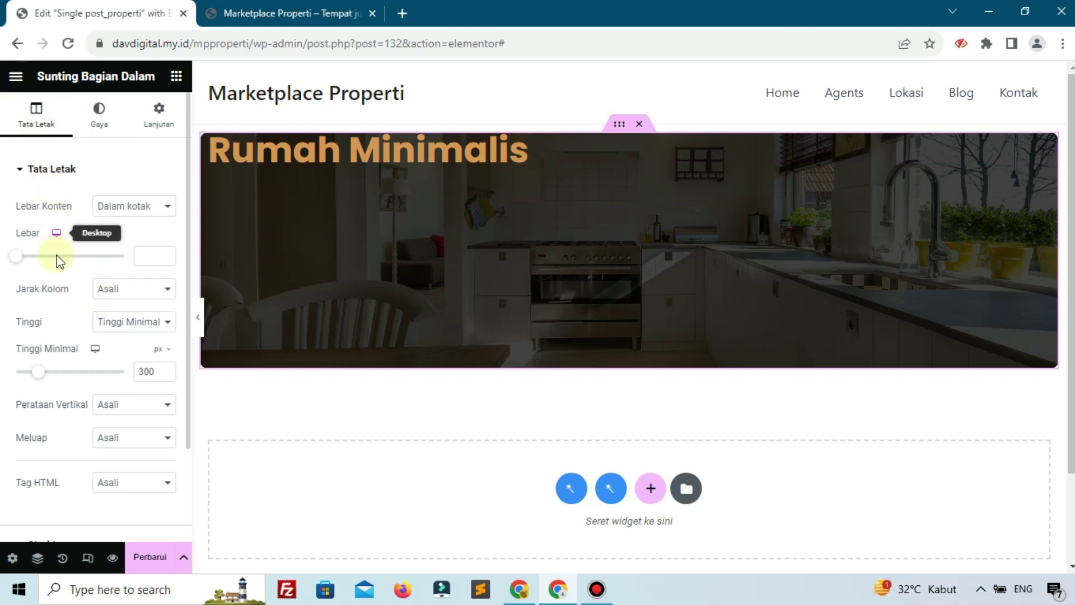
pyautogui.scroll(-2, 67, 280)
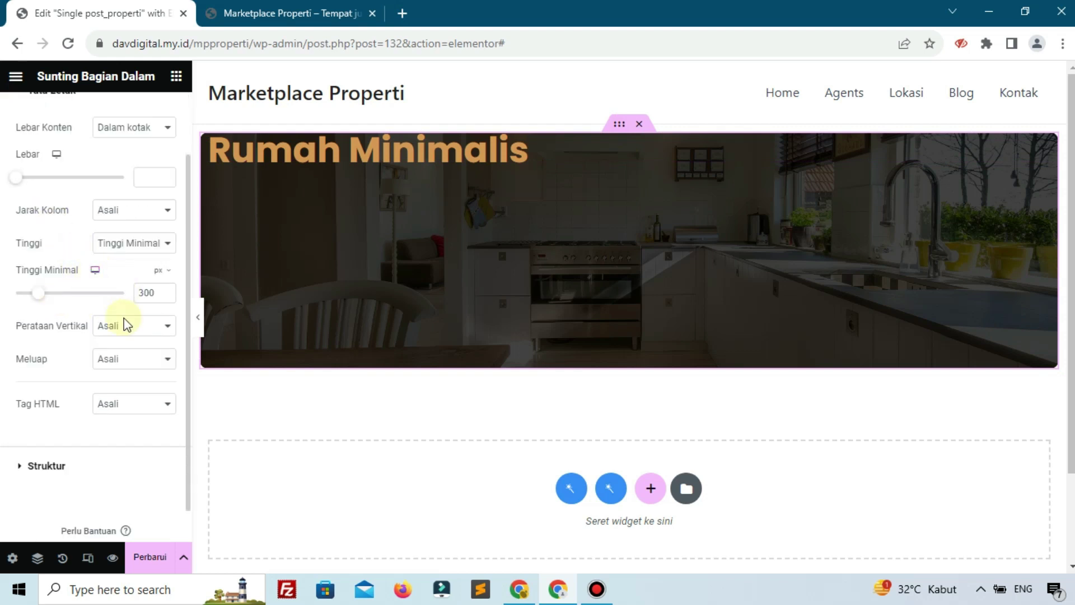
pyautogui.click(119, 335)
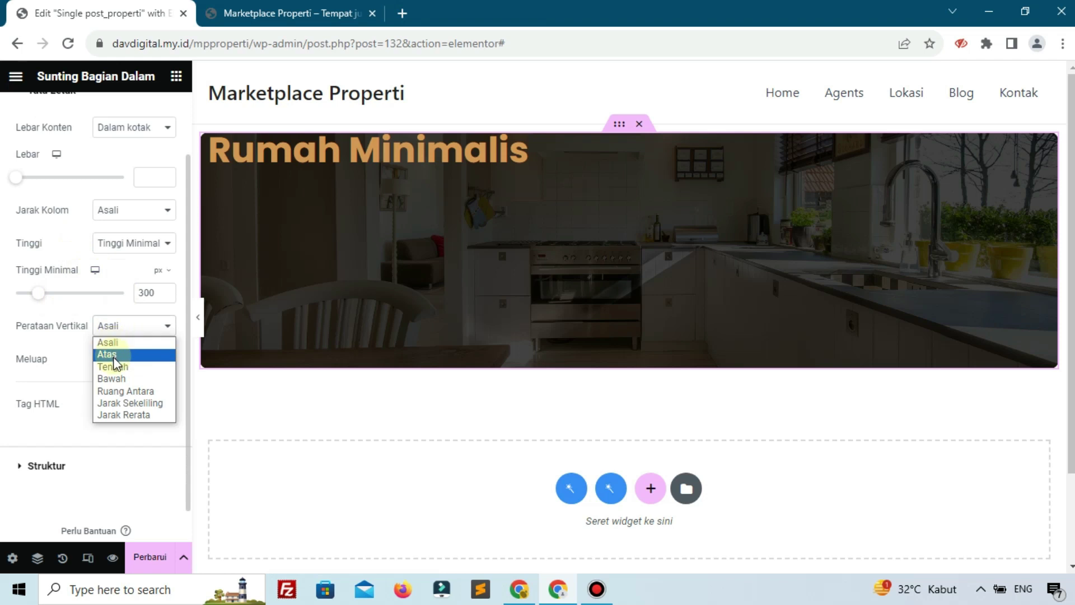
pyautogui.click(113, 361)
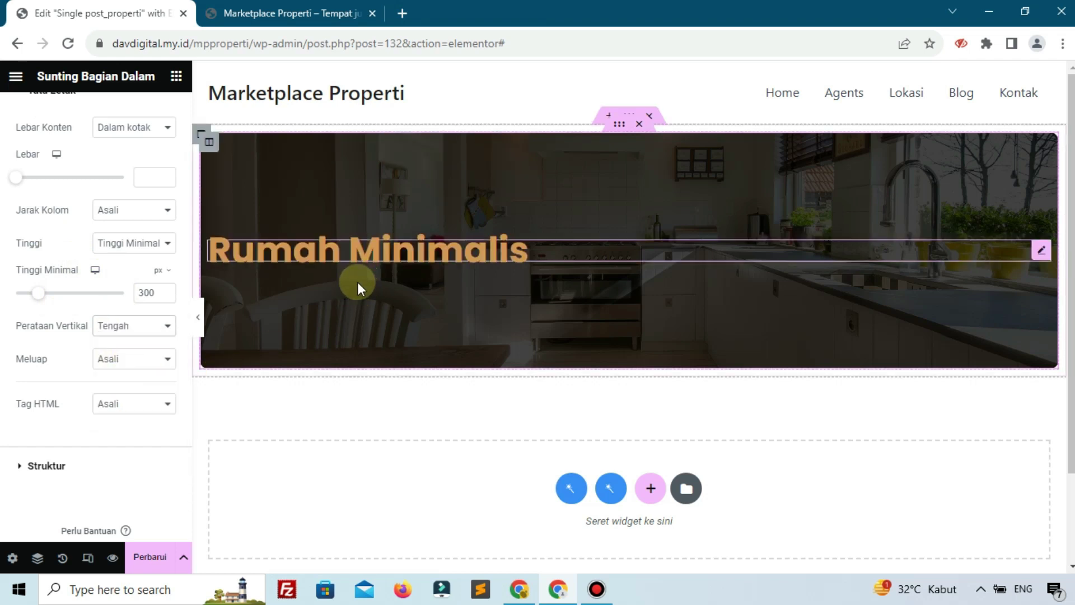
# Center the title field's widget items and field content horizontally and update the template.
pyautogui.click(377, 243)
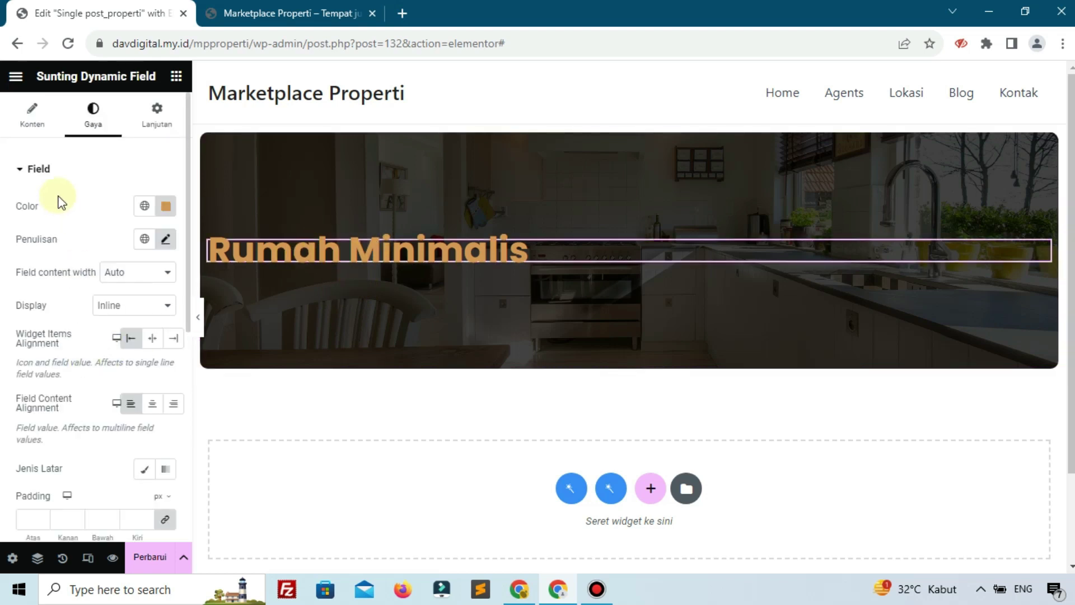
pyautogui.click(154, 345)
pyautogui.click(153, 403)
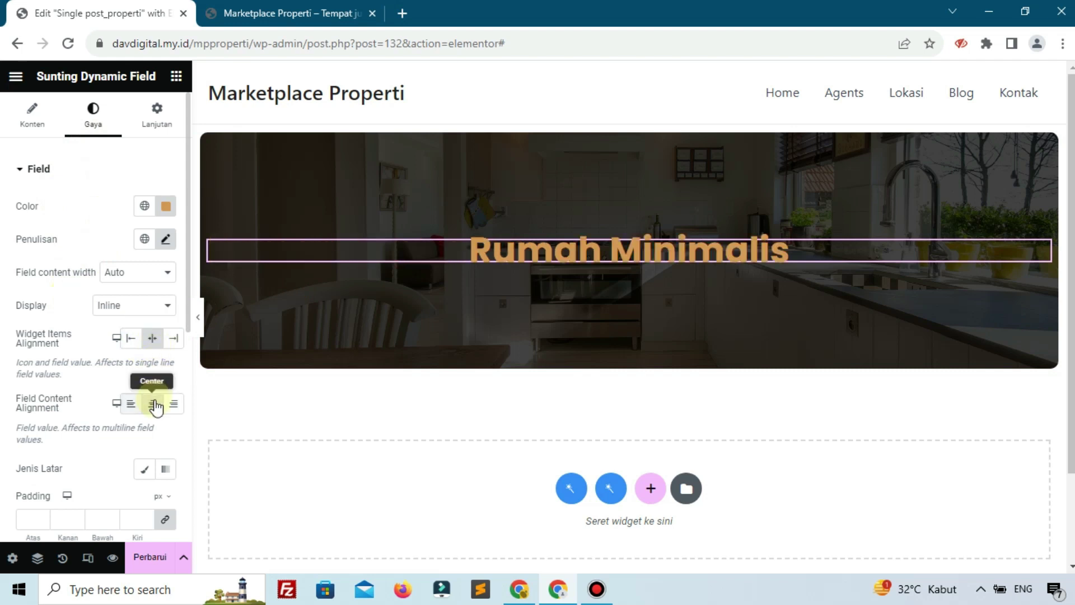
pyautogui.click(150, 556)
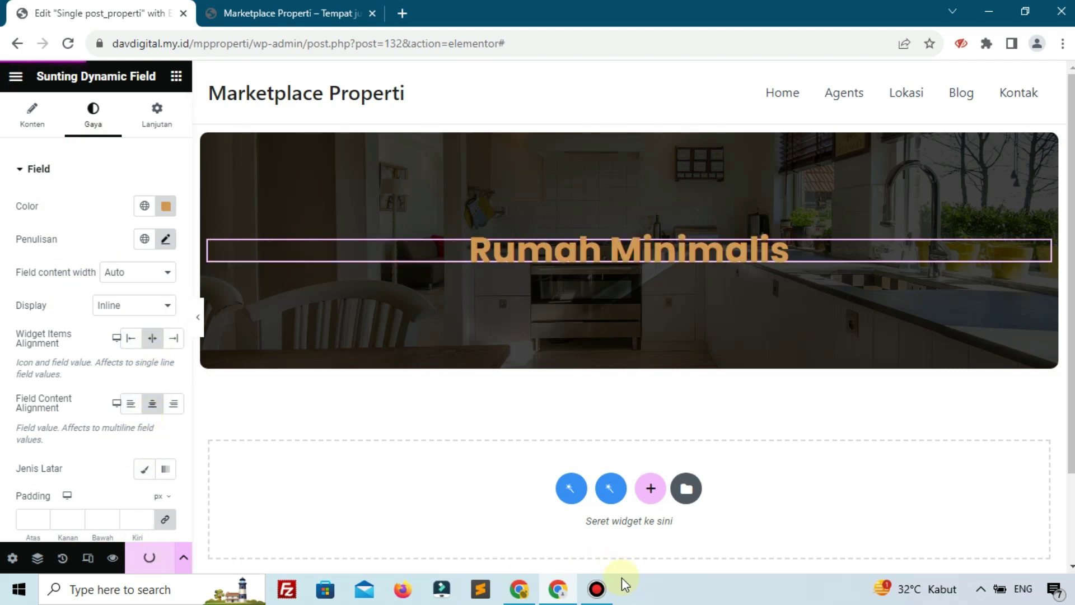
pyautogui.click(598, 598)
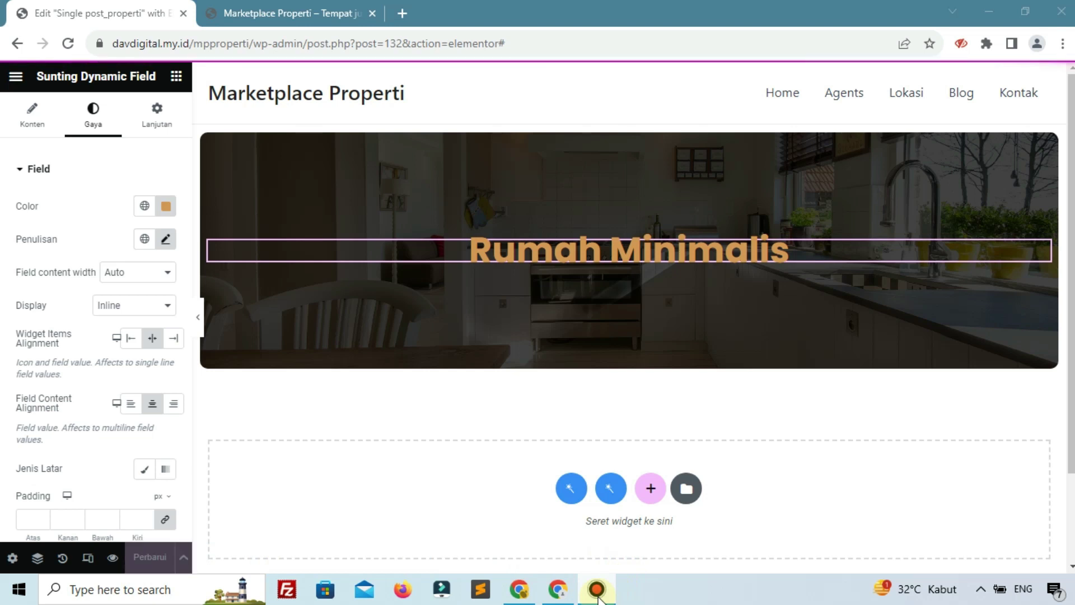
# Reload the live home page and check the header title on the Rumah Minimalis 1 and Rumah Minimalis pages.
pyautogui.click(214, 14)
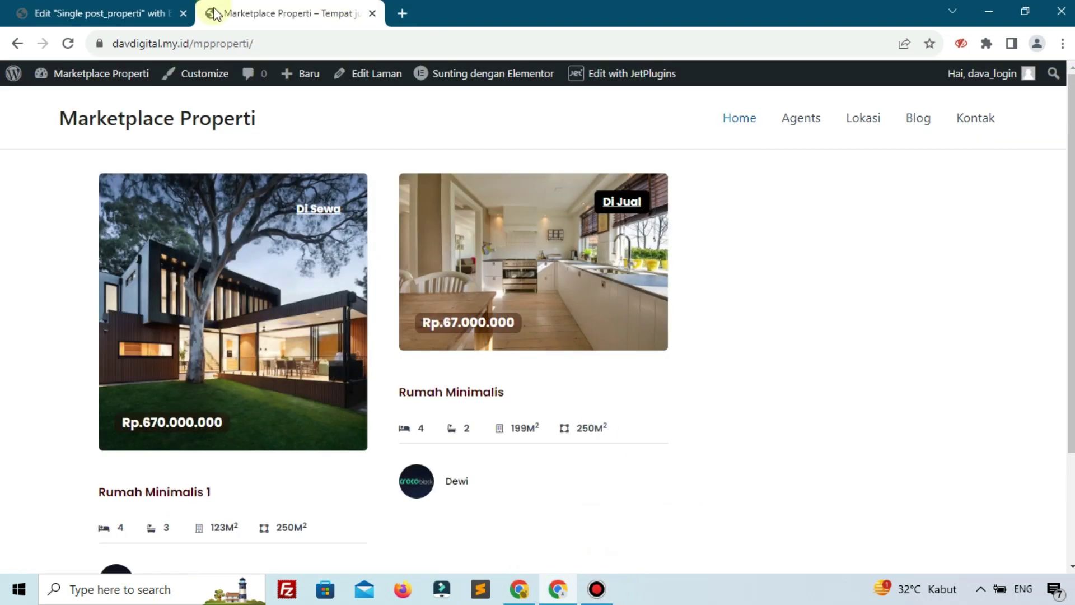
pyautogui.click(69, 42)
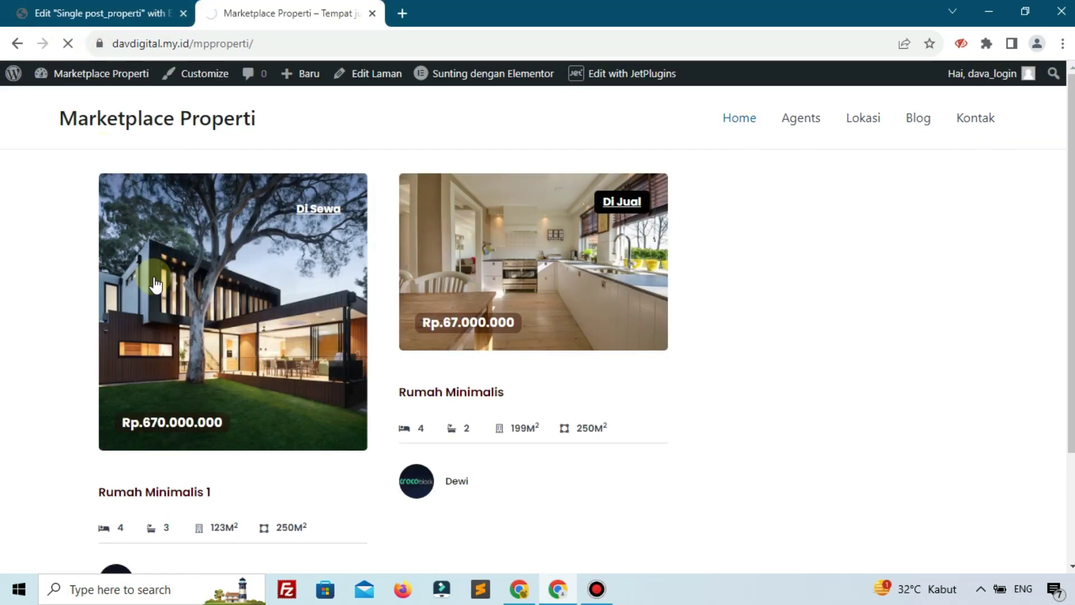
pyautogui.click(154, 277)
pyautogui.moveTo(301, 261); pyautogui.dragTo(658, 261)
pyautogui.click(17, 43)
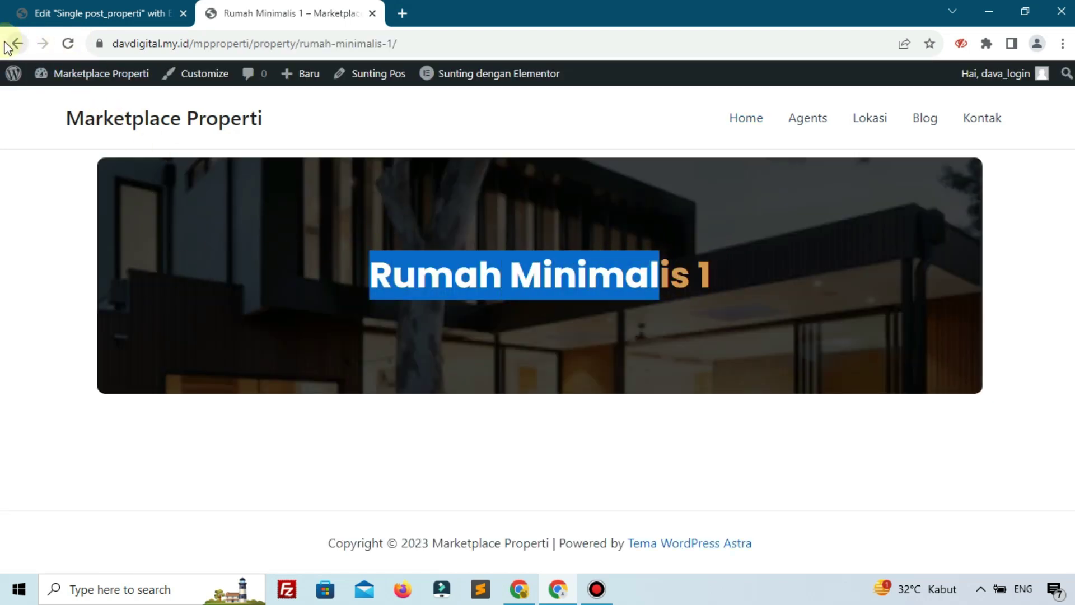
pyautogui.click(554, 227)
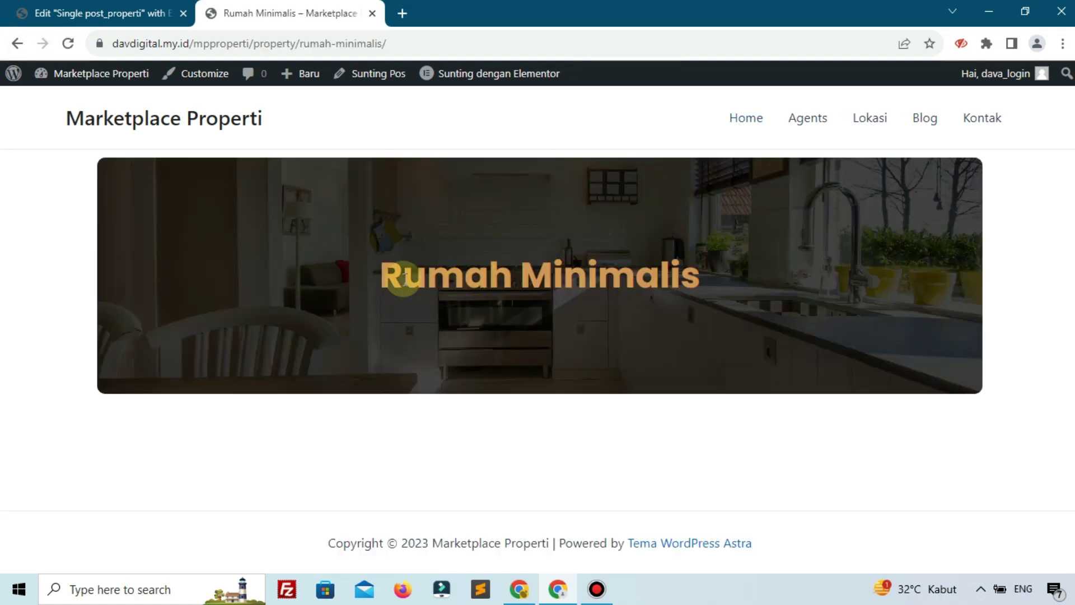
pyautogui.moveTo(403, 275); pyautogui.dragTo(679, 276)
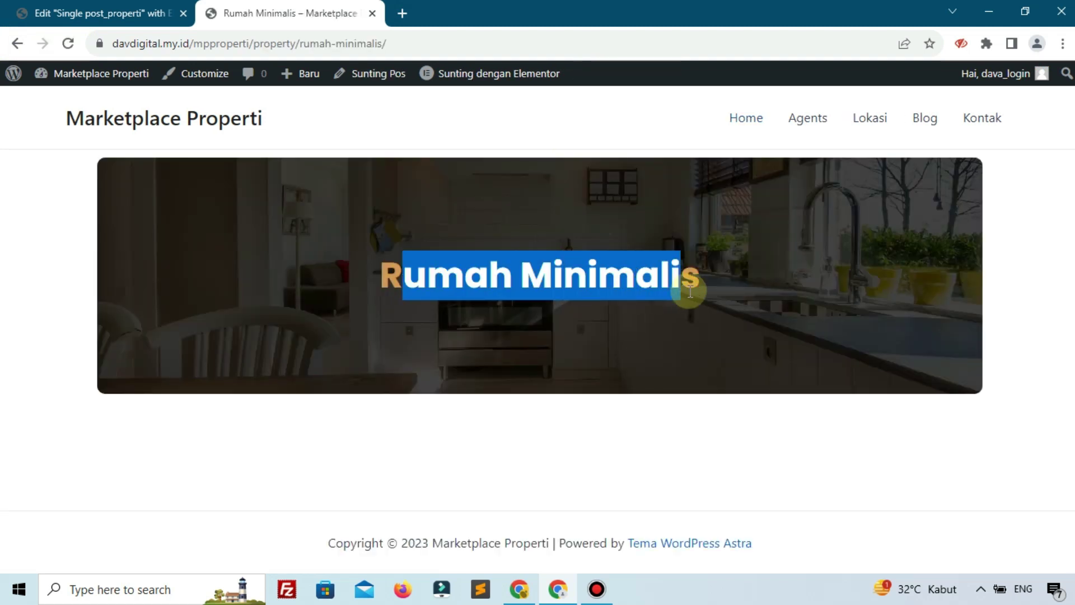
pyautogui.click(107, 8)
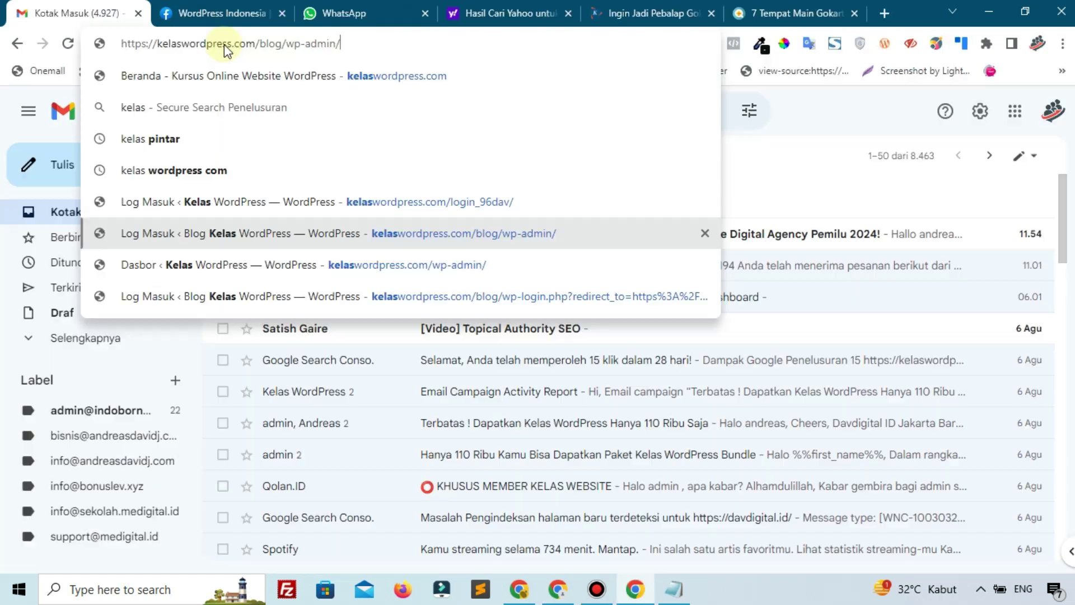
pyautogui.press('Up')
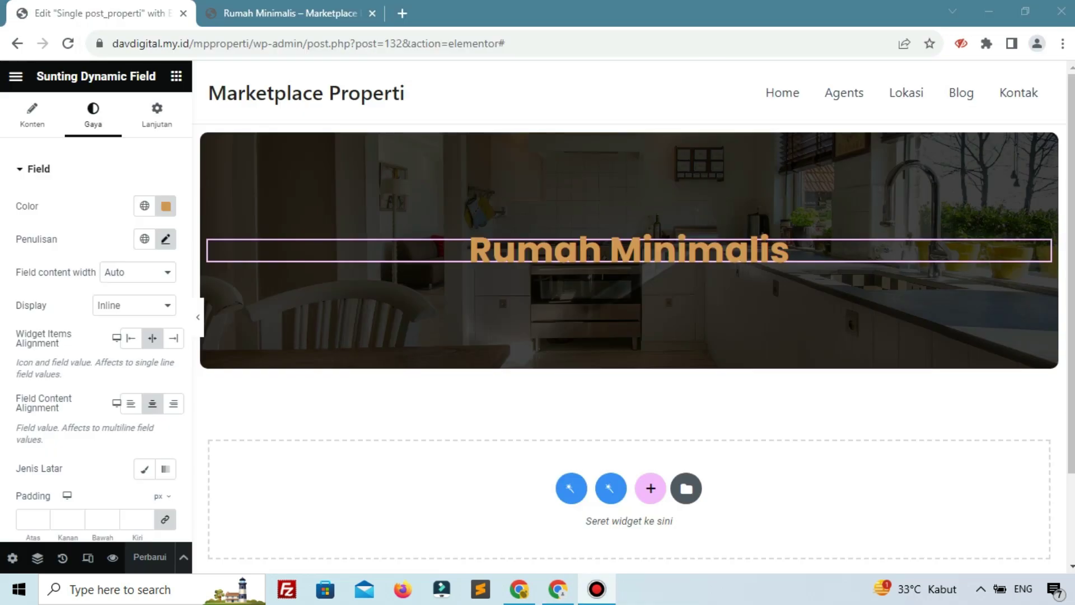
pyautogui.scroll(-5, 59, 241)
pyautogui.scroll(5, 58, 241)
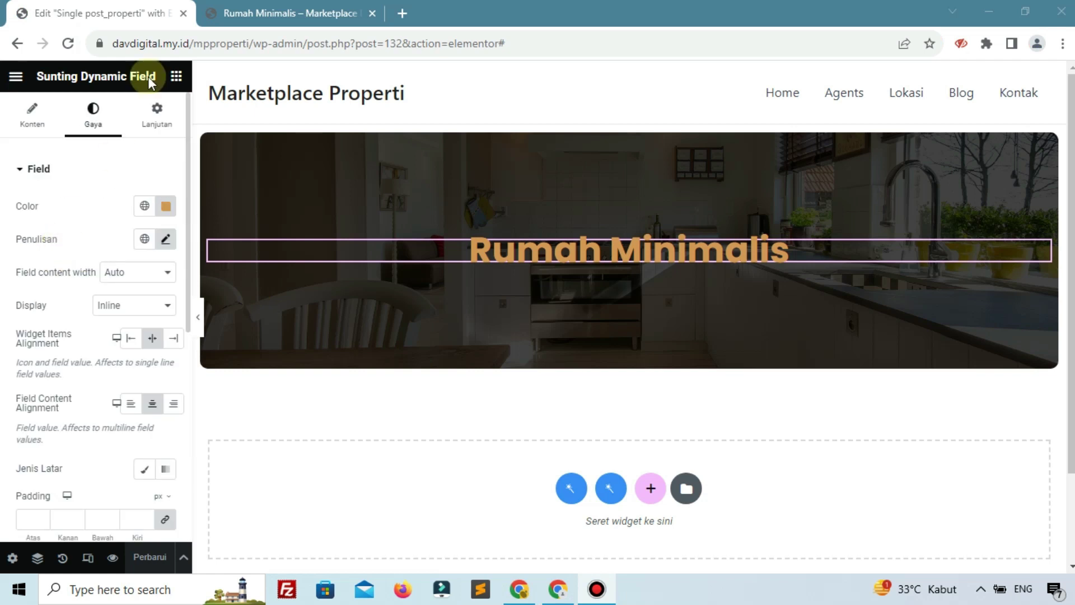
# Add a second Dynamic Field widget directly below the property title in the header.
pyautogui.click(178, 76)
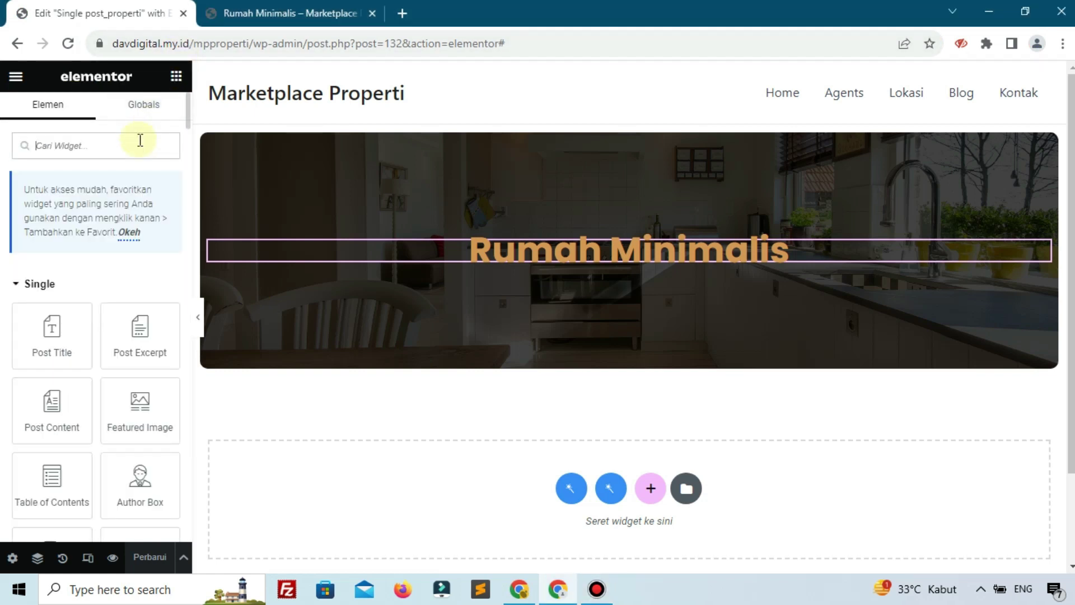
pyautogui.write('dyn')
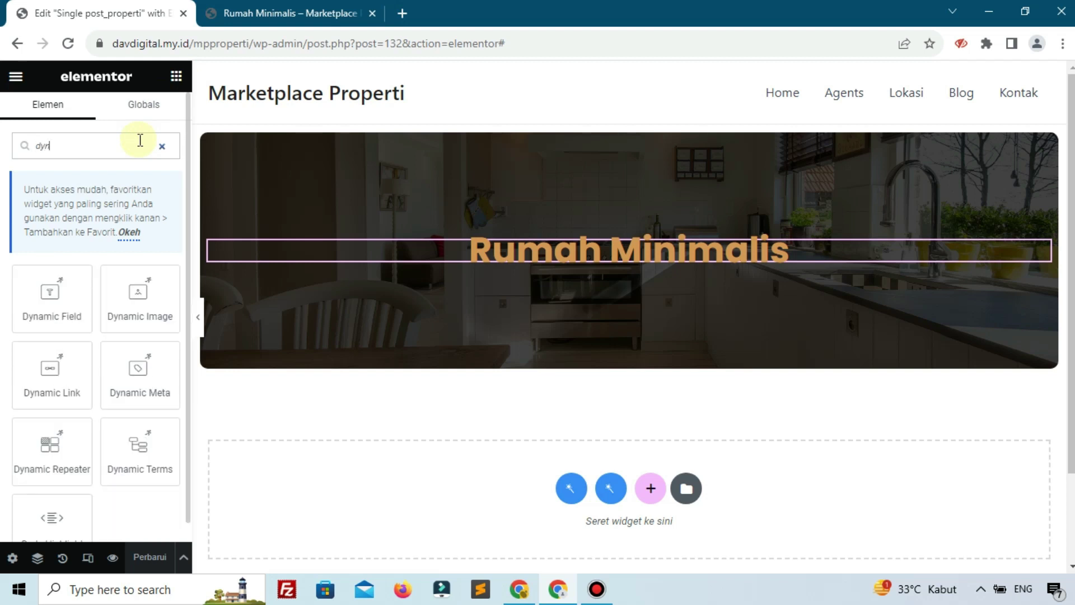
pyautogui.moveTo(19, 329); pyautogui.dragTo(565, 259)
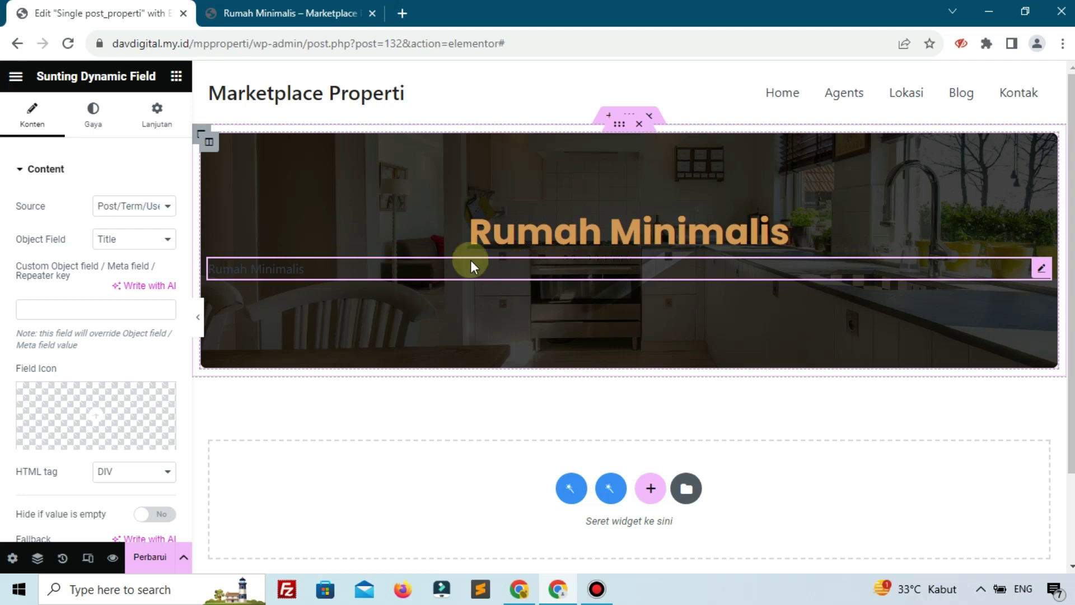
# Set the second dynamic field's source to Meta Data and its meta field to Alamat.
pyautogui.click(128, 208)
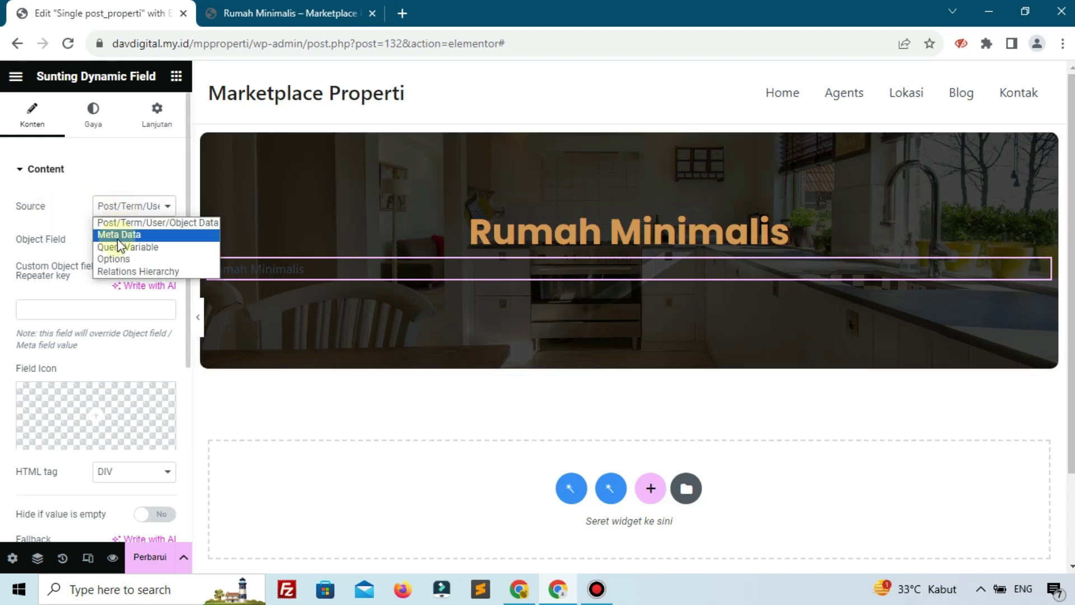
pyautogui.click(119, 236)
pyautogui.click(130, 240)
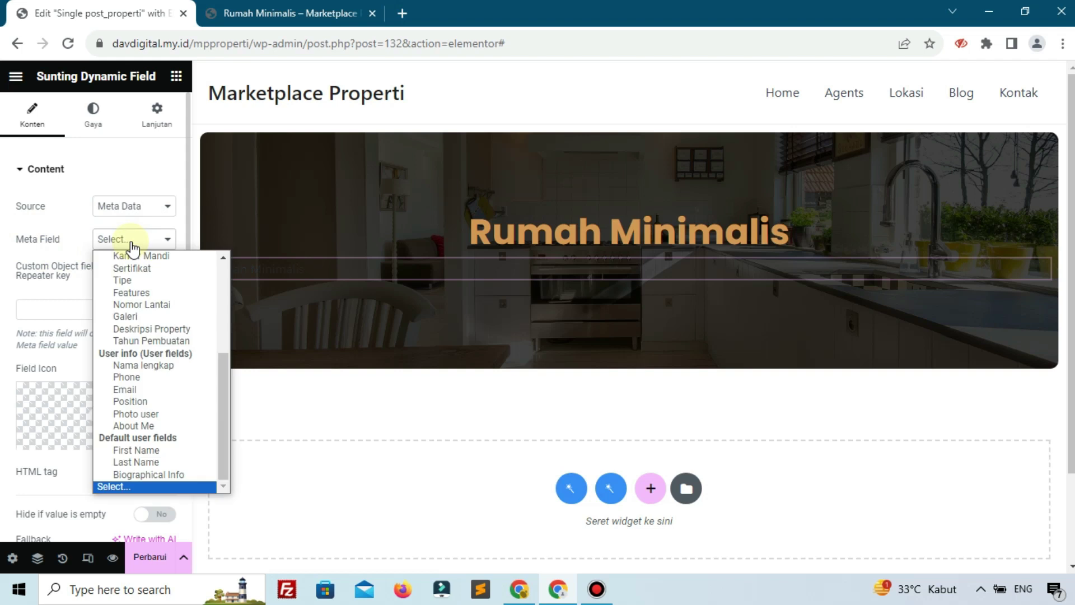
pyautogui.scroll(3, 132, 312)
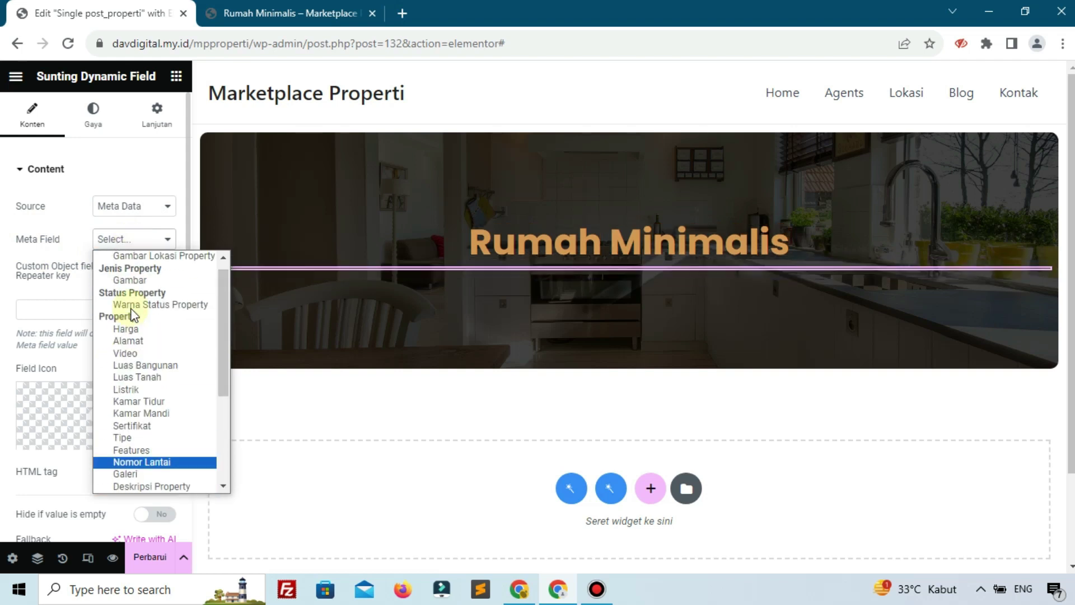
pyautogui.click(121, 341)
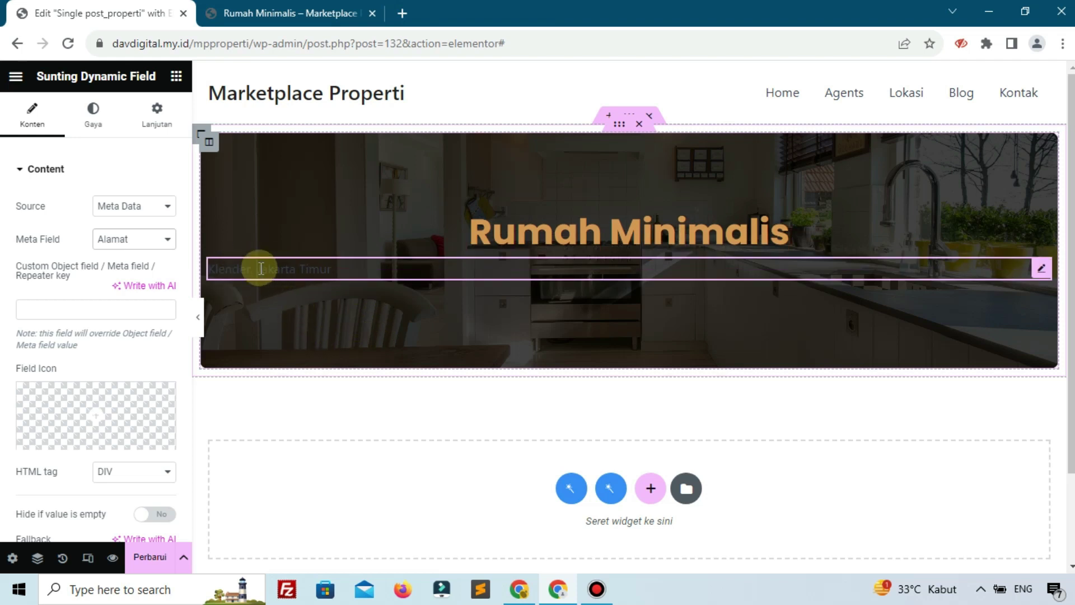
# Find a location pin icon in the icon library using "map" and insert it as the address field's icon.
pyautogui.scroll(-2, 126, 328)
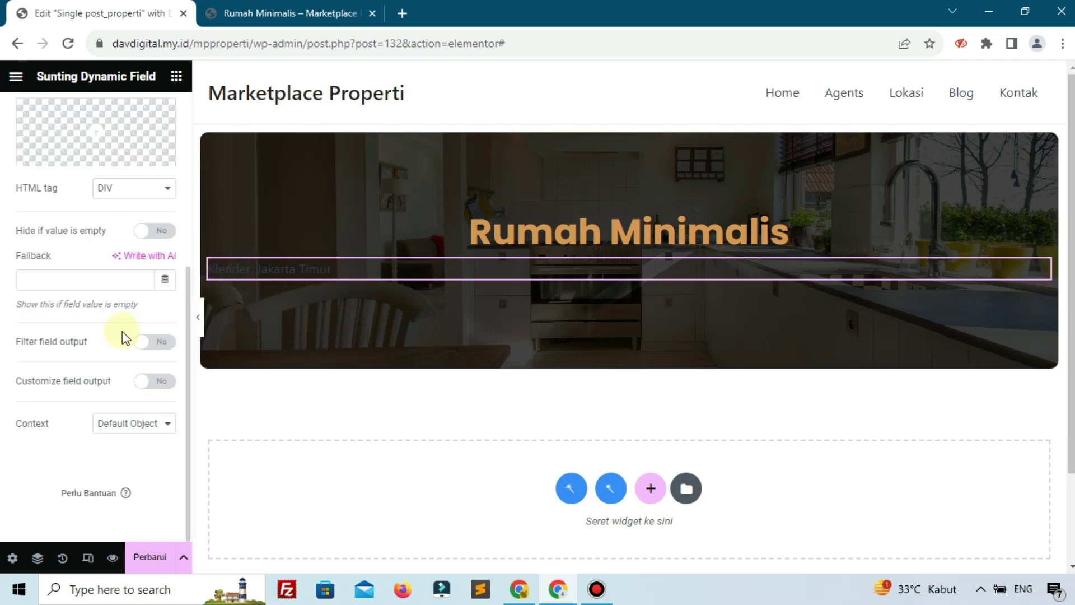
pyautogui.scroll(2, 122, 335)
pyautogui.click(53, 392)
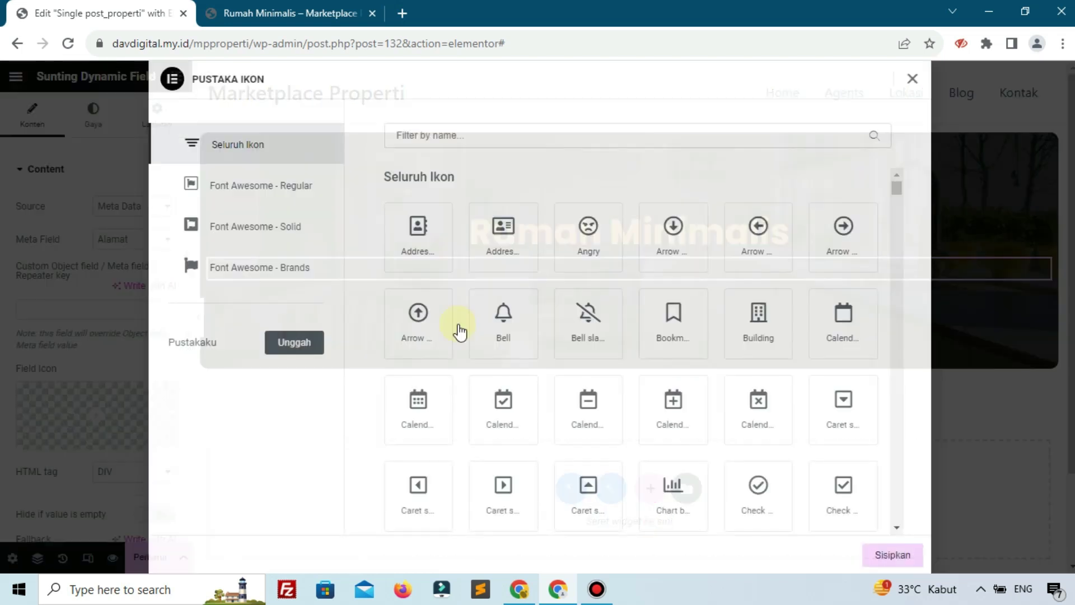
pyautogui.click(520, 135)
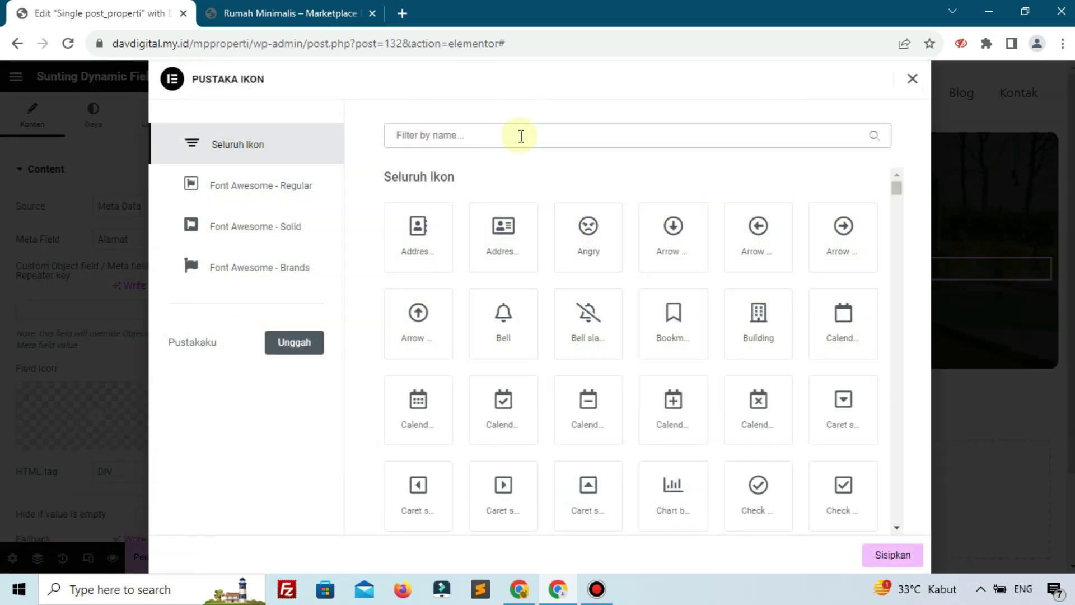
pyautogui.write('map')
pyautogui.click(853, 229)
pyautogui.click(883, 556)
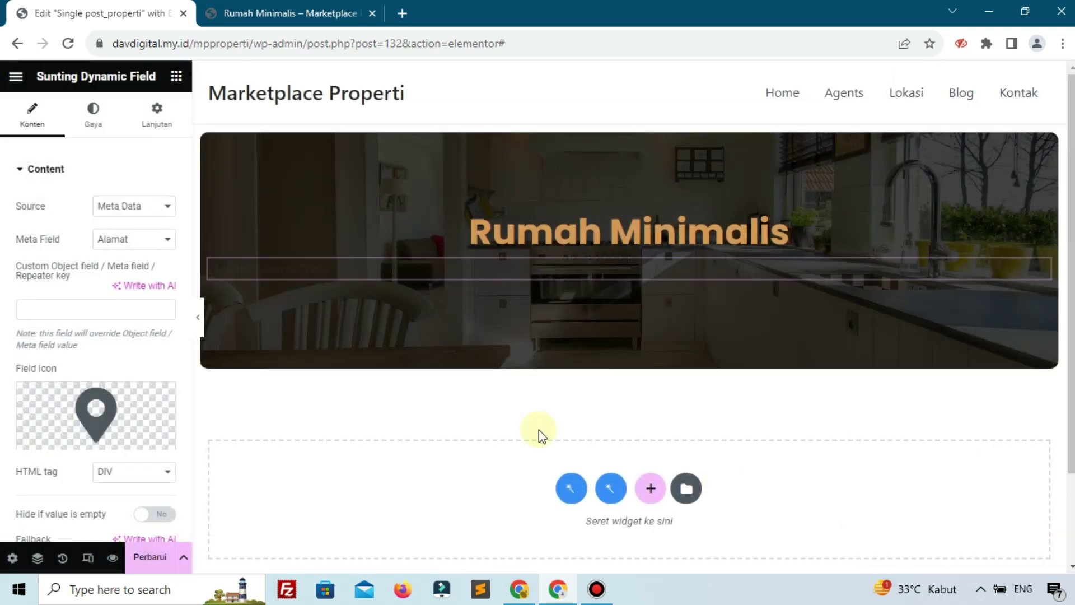
# Give the address field a classic background with the color #D29751.
pyautogui.click(94, 124)
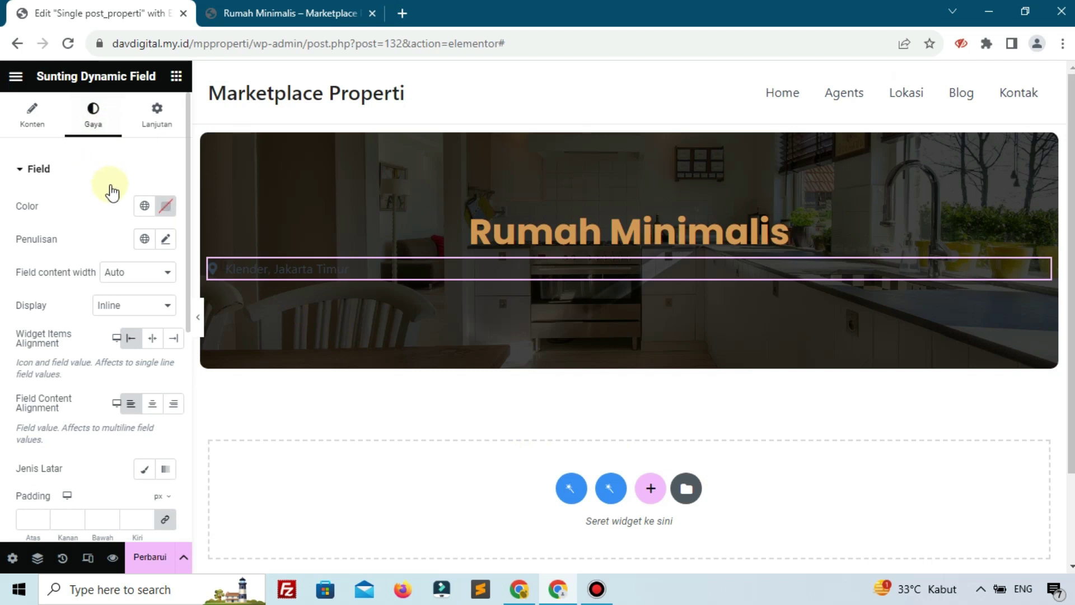
pyautogui.scroll(-5, 112, 192)
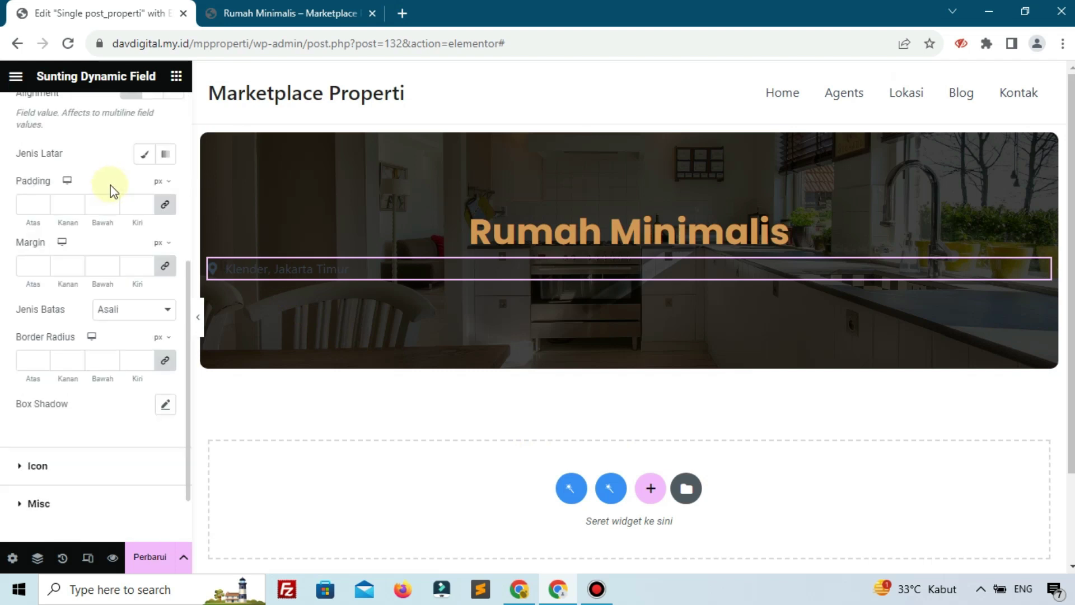
pyautogui.click(146, 156)
pyautogui.click(166, 187)
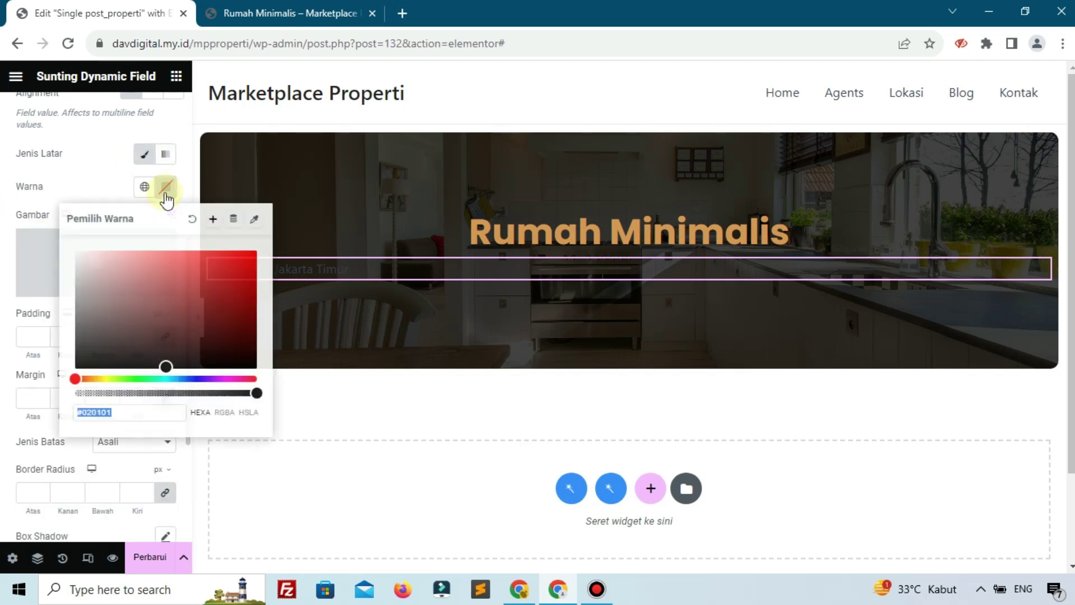
pyautogui.write('#D29751')
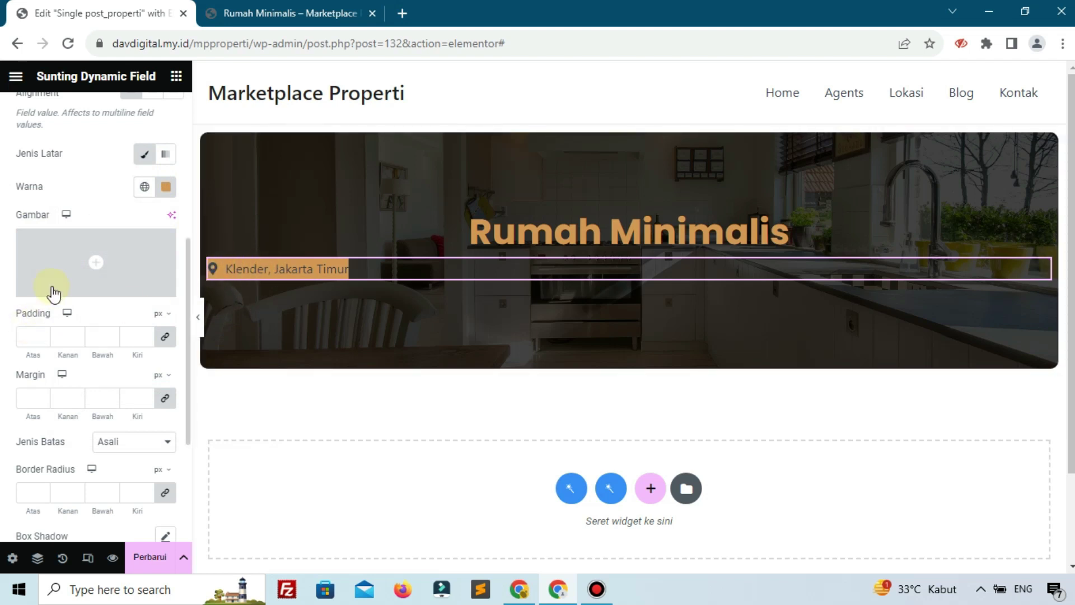
# Set the address field's text color to #FFFFFF.
pyautogui.scroll(5, 56, 292)
pyautogui.click(165, 207)
pyautogui.write('#FFFFFF')
pyautogui.click(54, 216)
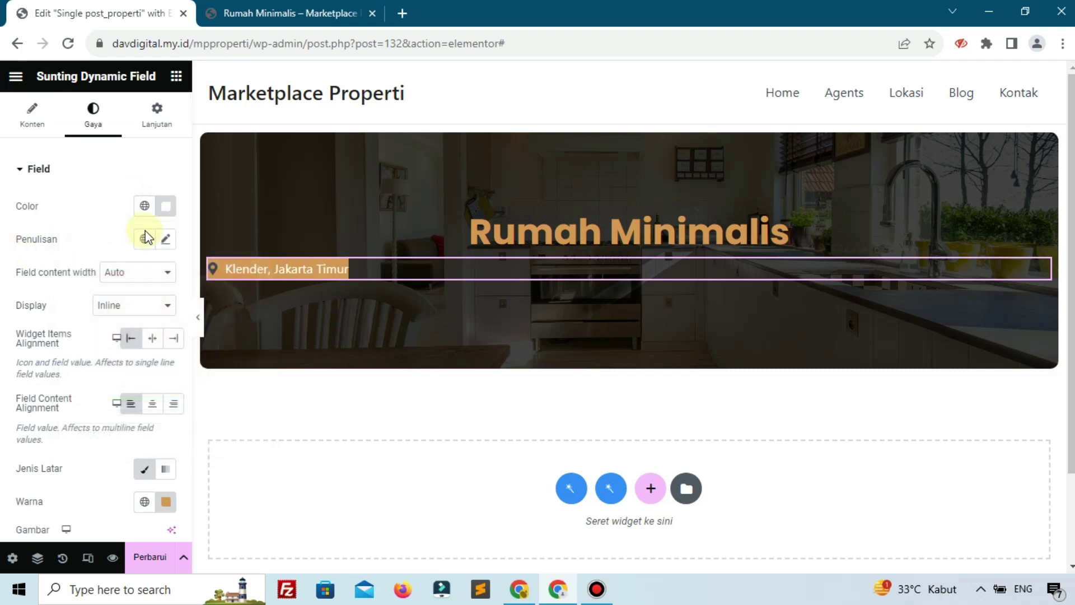
# Set the address field's typography family to Poppins.
pyautogui.click(166, 239)
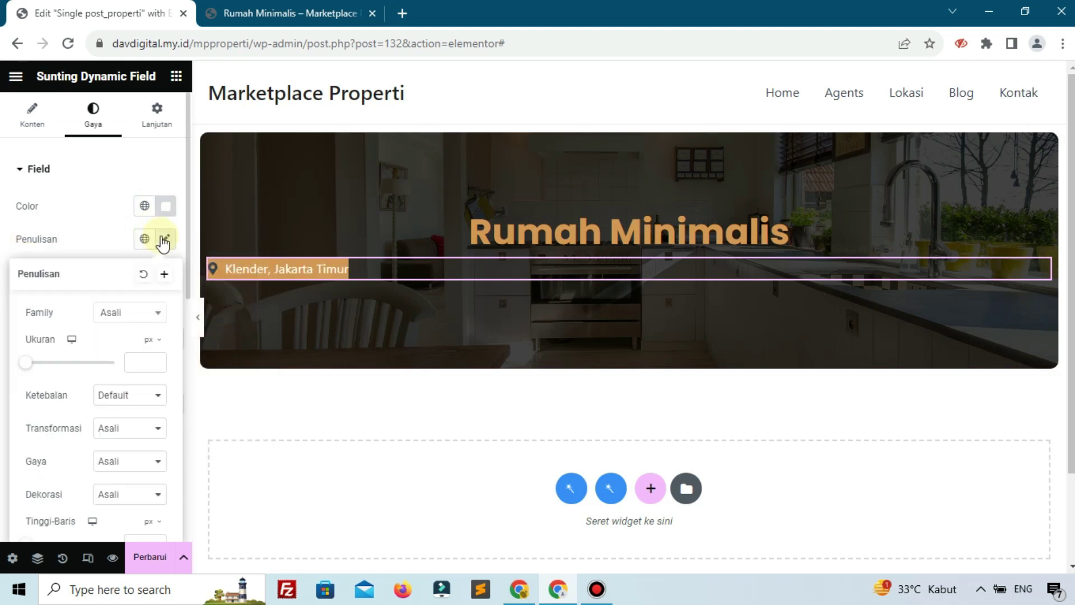
pyautogui.click(140, 317)
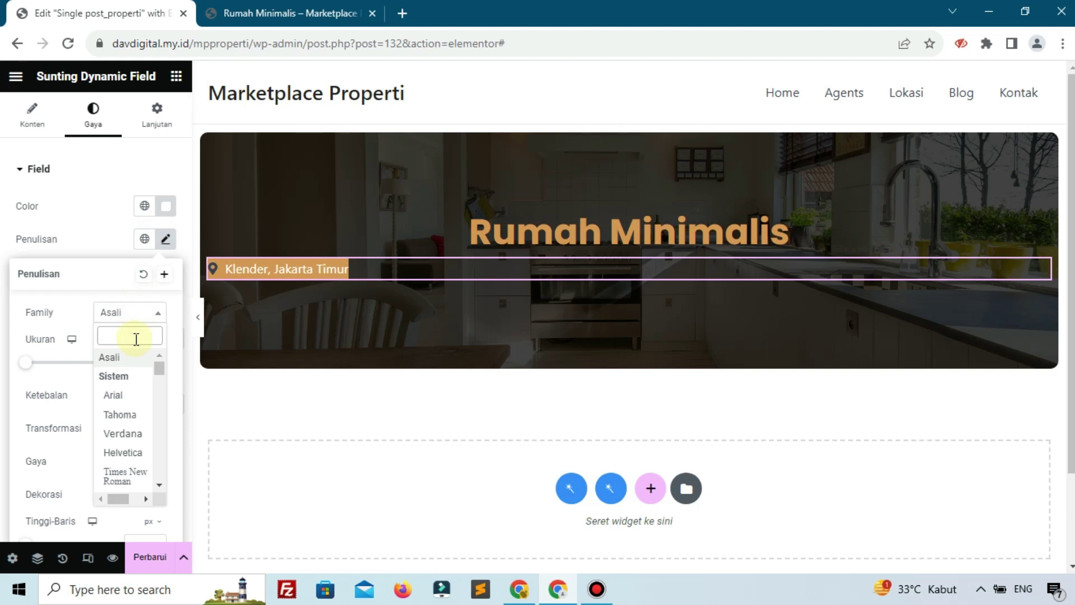
pyautogui.write('pop')
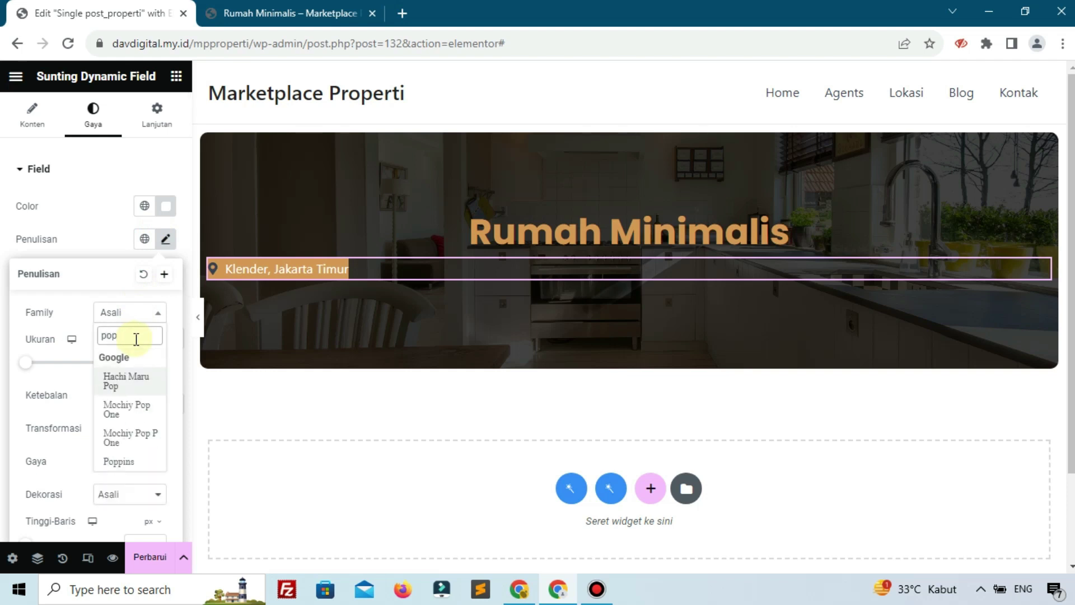
pyautogui.click(132, 461)
# Try a font size of 15 px on the address field and clear the value again.
pyautogui.click(142, 370)
pyautogui.write('15')
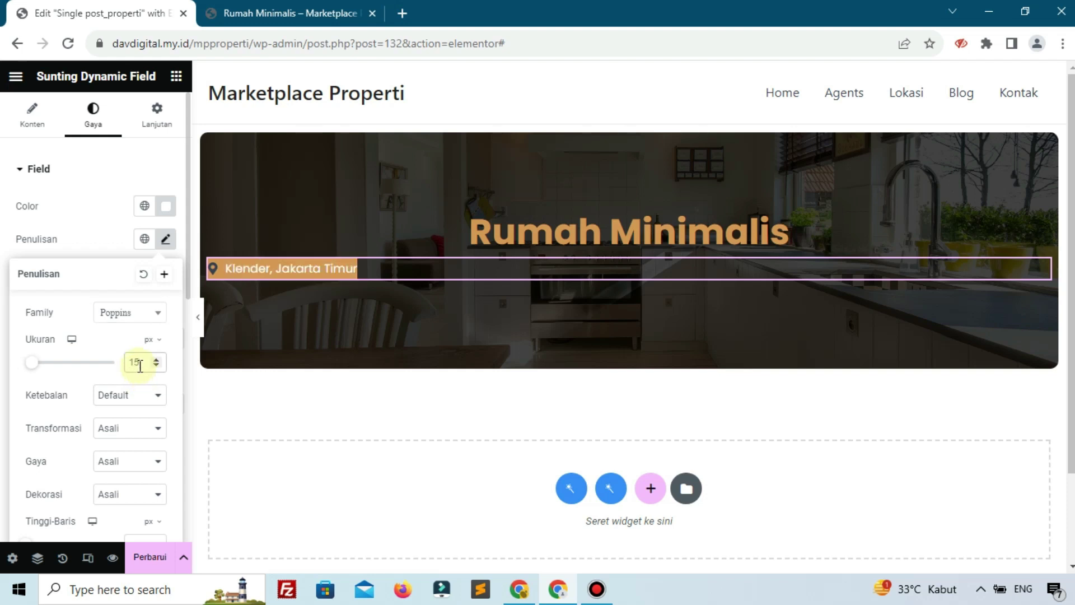
pyautogui.press('BackSpace')
pyautogui.press('BackSpace')
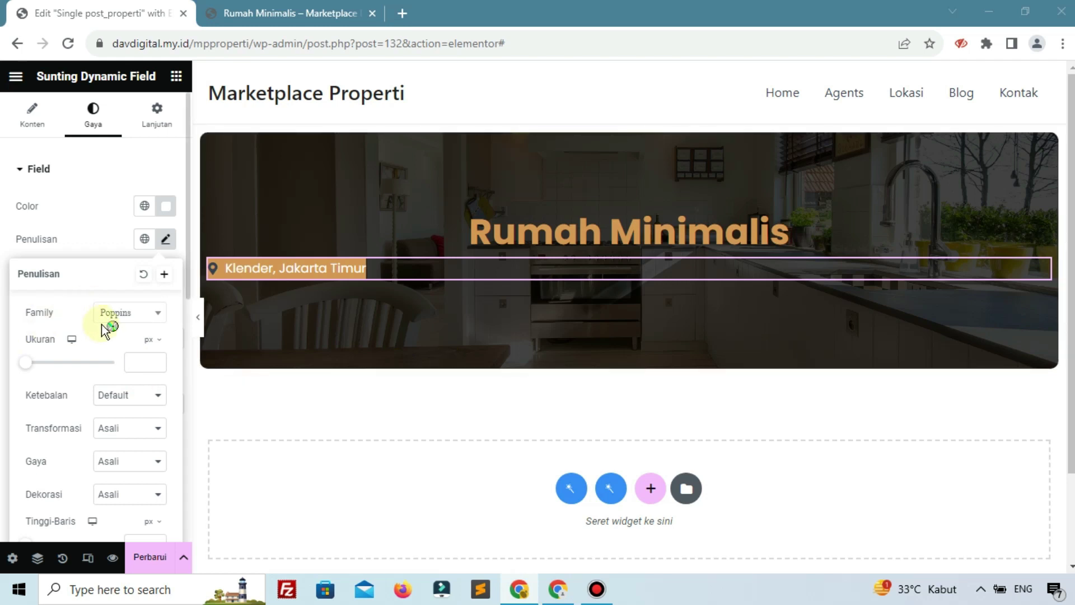
# Close the typography settings and center the address field's widget items and field content horizontally.
pyautogui.click(85, 243)
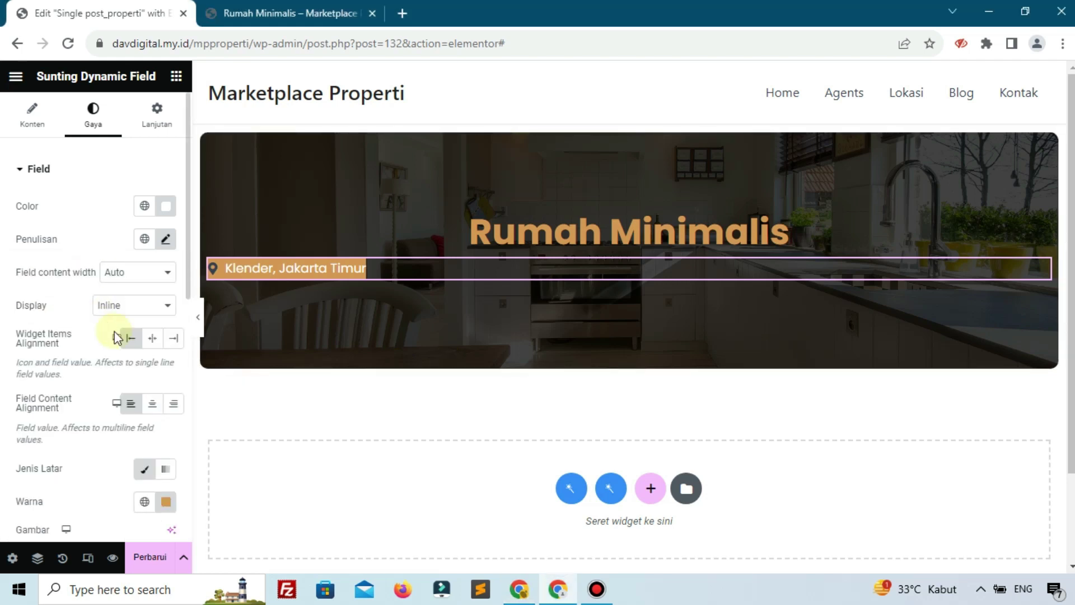
pyautogui.click(152, 339)
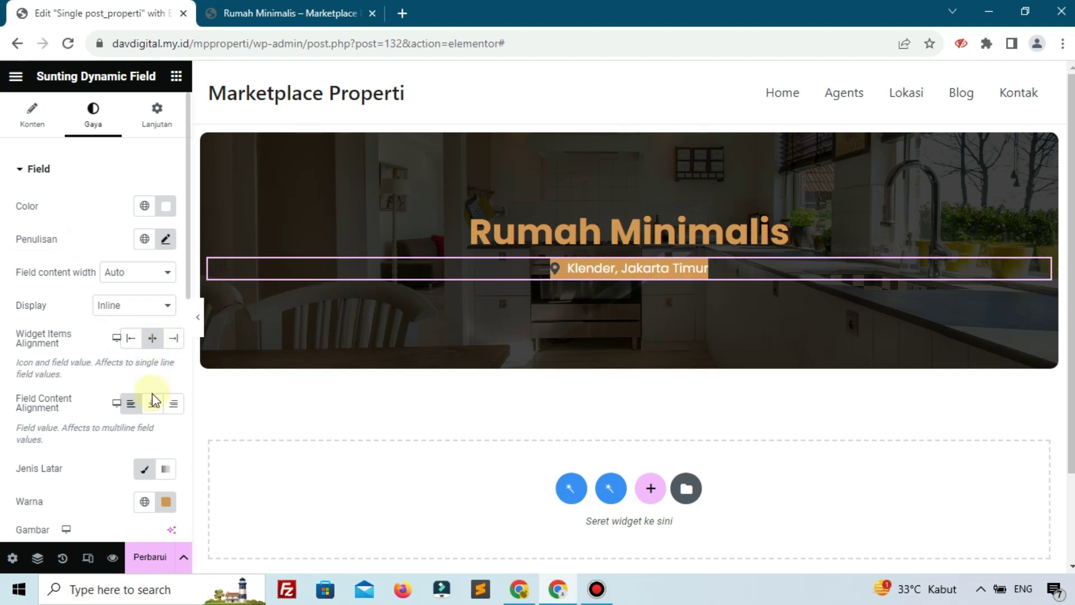
pyautogui.click(152, 403)
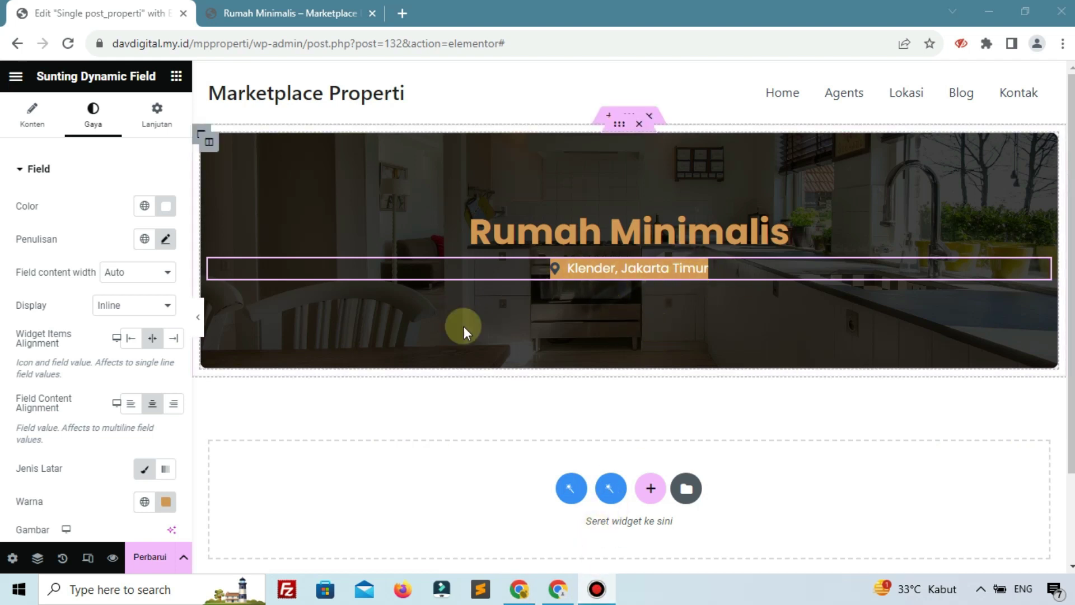
# Unlink the address field's padding values and set the top and bottom padding to 6 px.
pyautogui.scroll(-7, 130, 335)
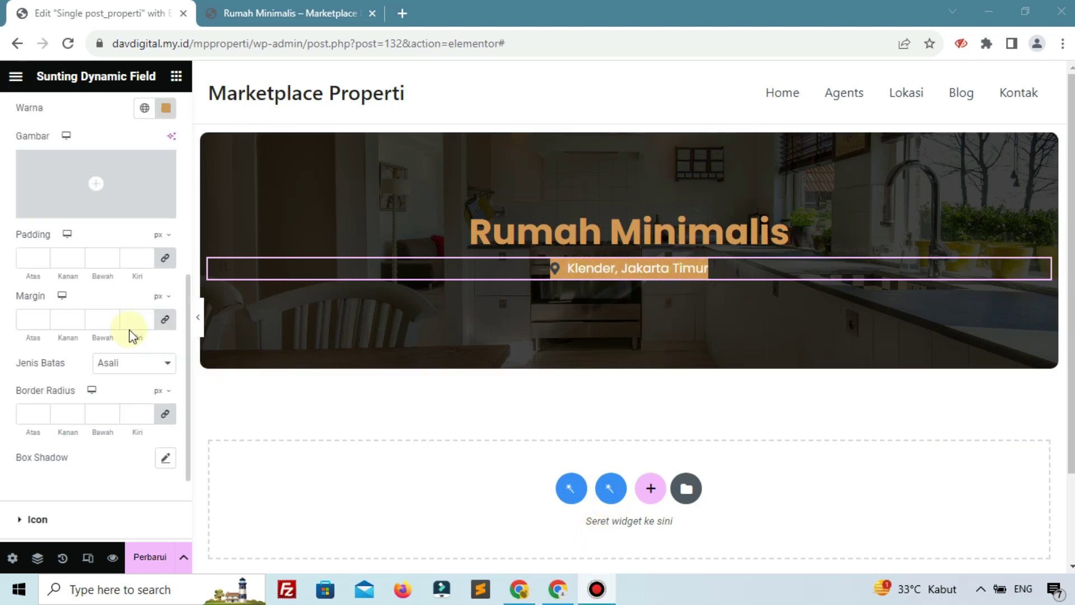
pyautogui.click(159, 262)
pyautogui.doubleClick(41, 258)
pyautogui.write('2')
pyautogui.click(42, 253)
pyautogui.click(42, 254)
pyautogui.click(42, 253)
pyautogui.click(42, 254)
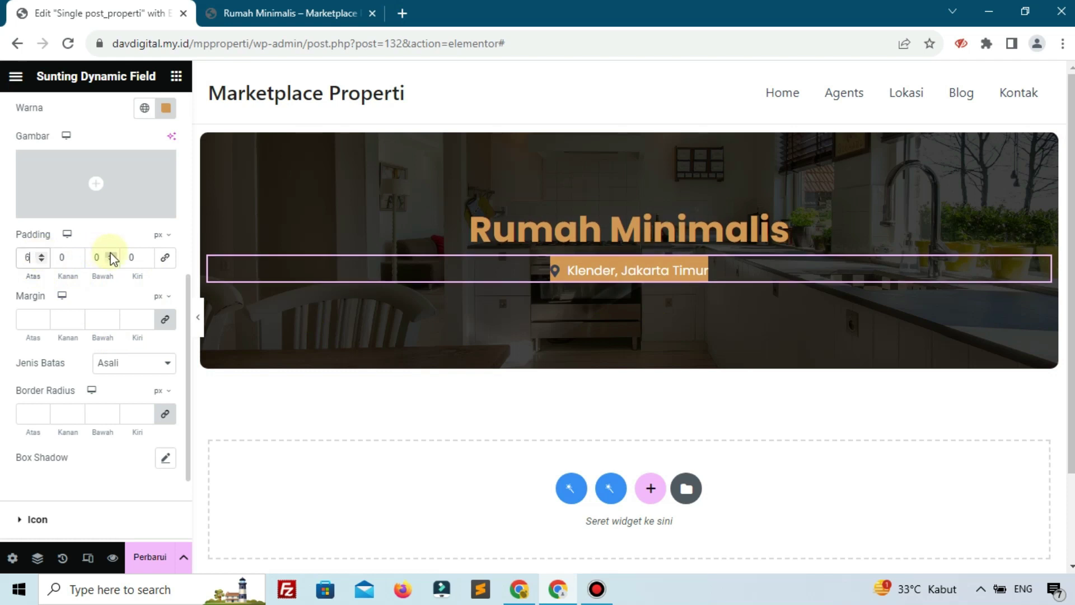
pyautogui.click(111, 254)
pyautogui.click(111, 254)
pyautogui.click(111, 254)
pyautogui.click(111, 255)
pyautogui.click(111, 254)
pyautogui.click(111, 254)
# Set the address field's right and left padding to 18 px and its border radius to 8 px on all corners.
pyautogui.click(67, 261)
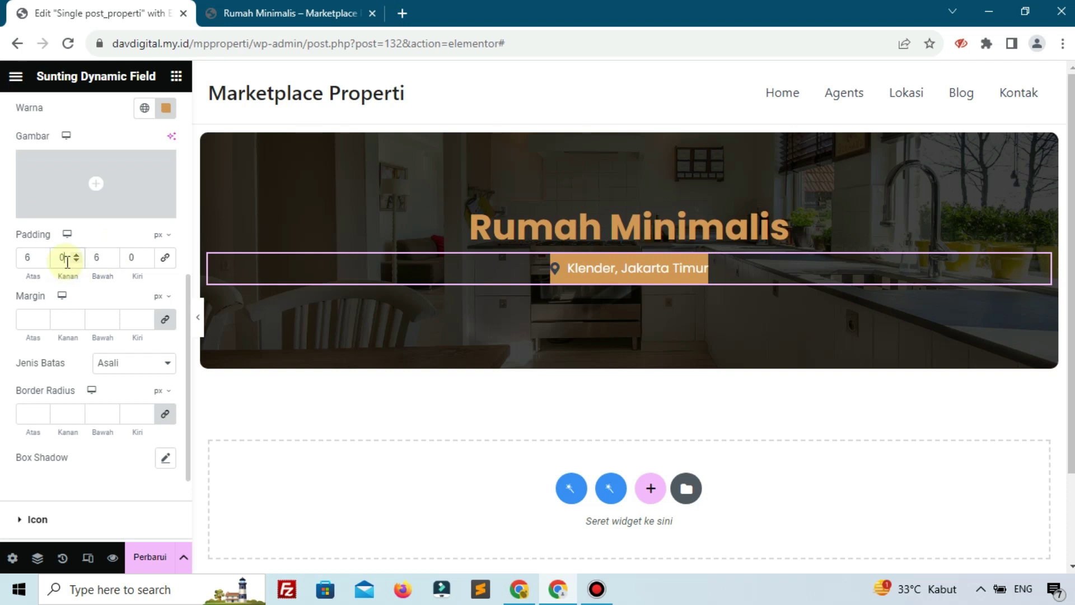
pyautogui.write('18')
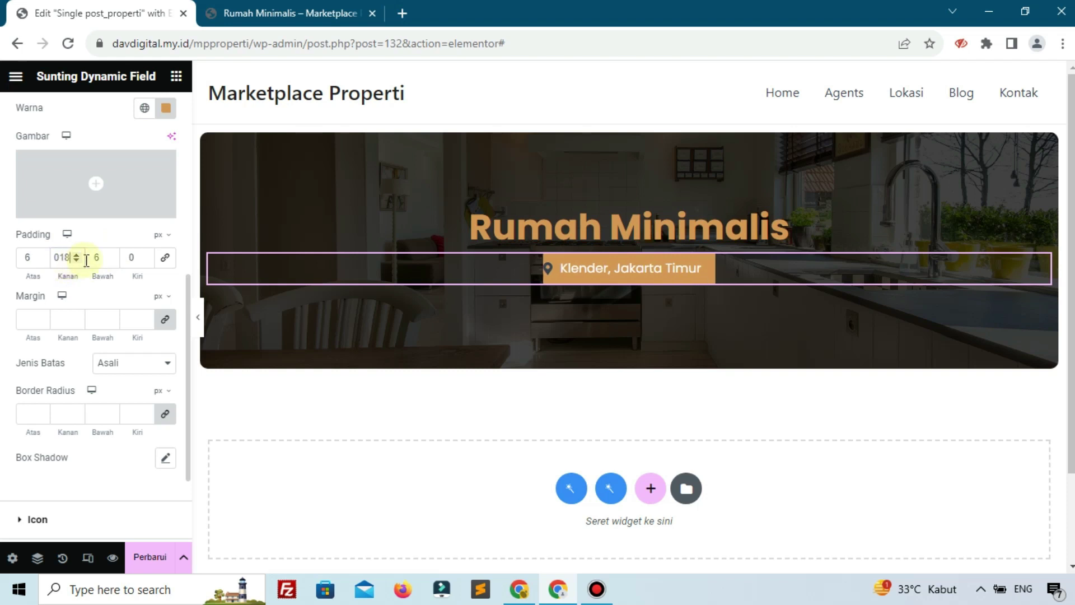
pyautogui.click(134, 252)
pyautogui.write('018')
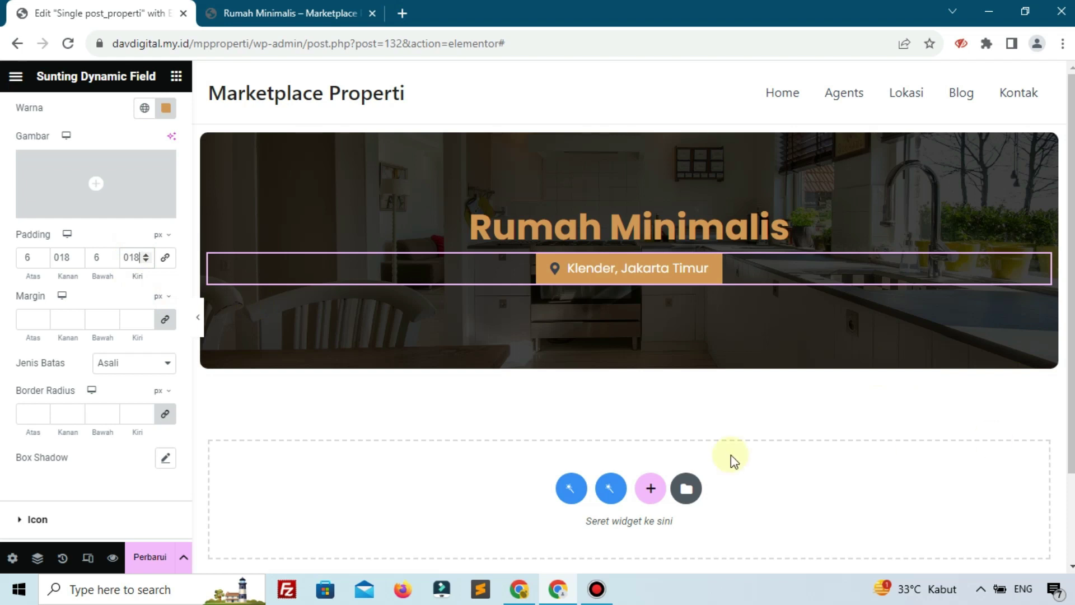
pyautogui.click(28, 405)
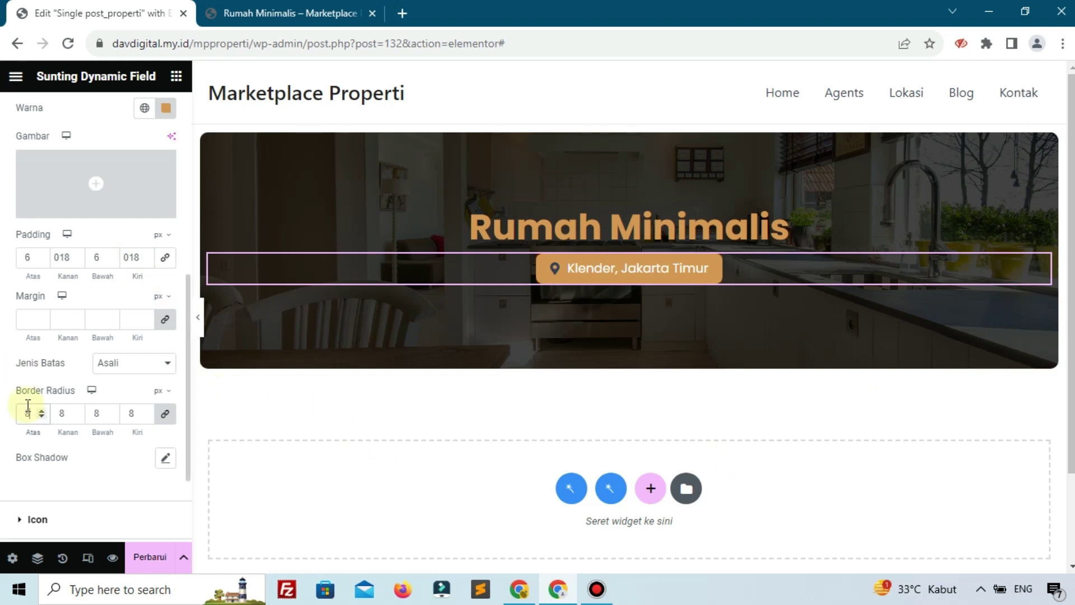
# Set the address field's icon color to #FFFFFF and update the template.
pyautogui.scroll(-2, 34, 425)
pyautogui.click(39, 438)
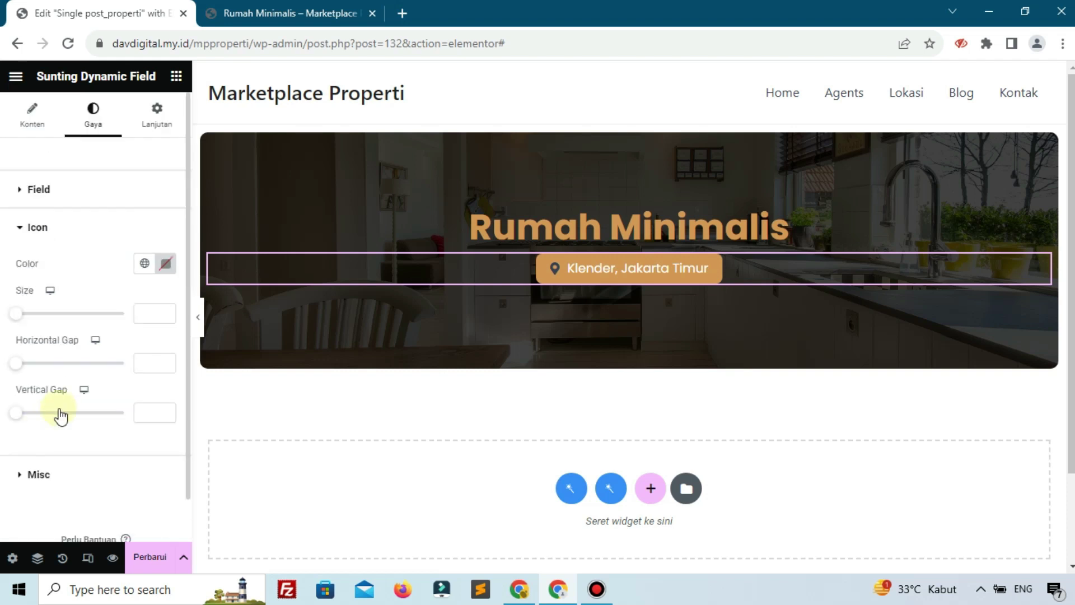
pyautogui.click(165, 263)
pyautogui.moveTo(179, 371); pyautogui.dragTo(155, 355)
pyautogui.write('#FFFFFF')
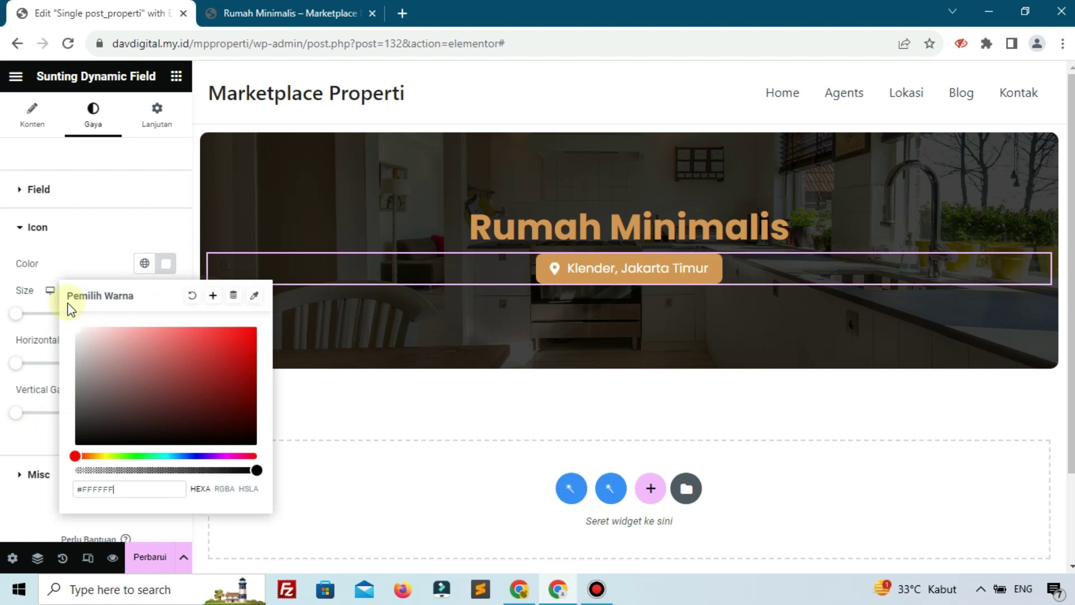
pyautogui.click(95, 264)
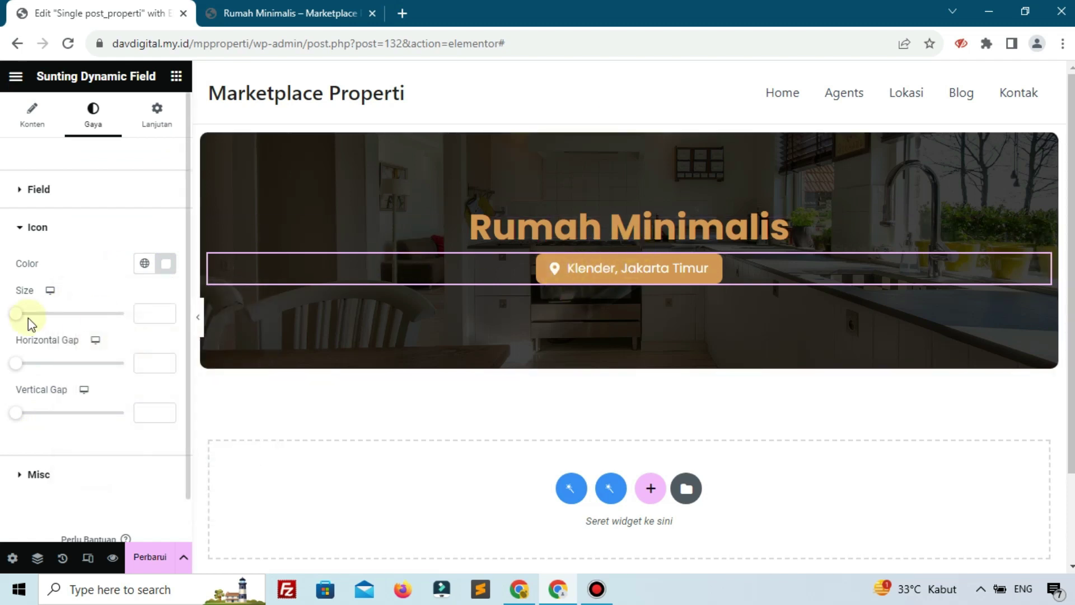
pyautogui.click(146, 558)
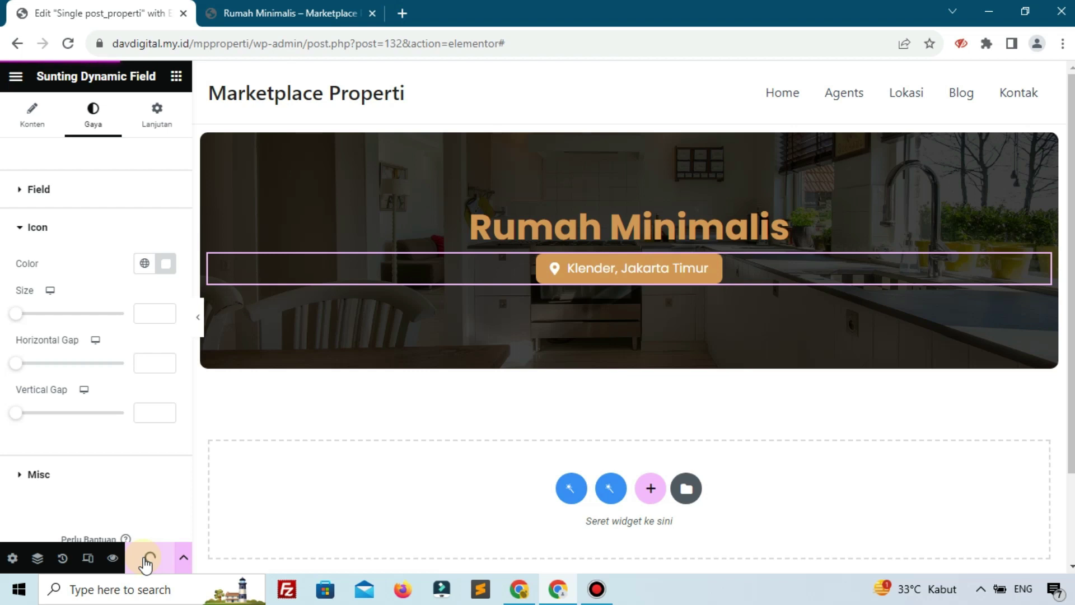
# Check the address badge below the title on the live Rumah Minimalis page and return to the template editor.
pyautogui.click(241, 13)
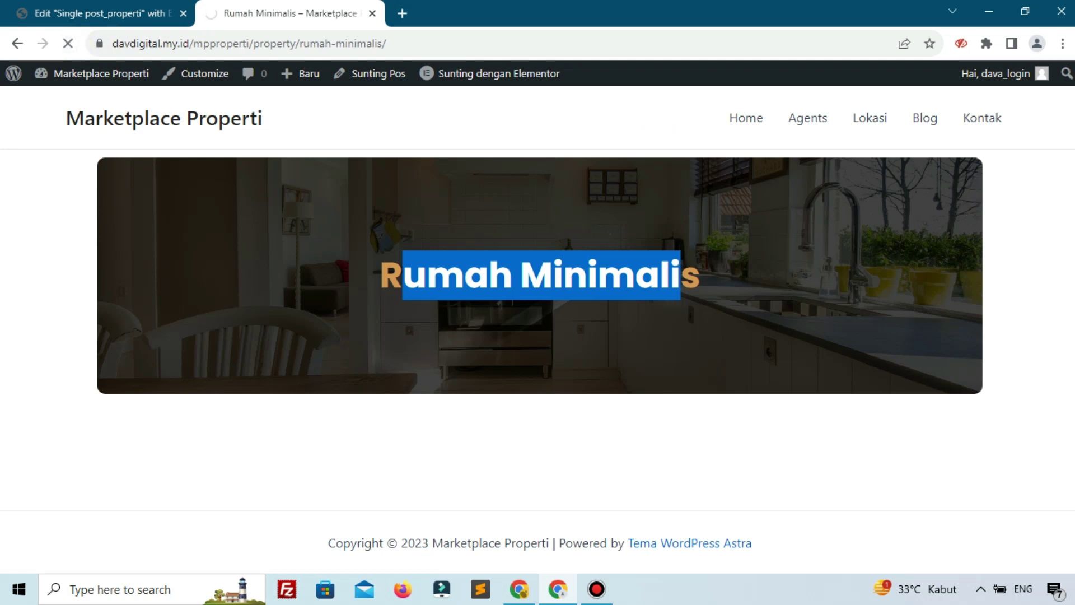
pyautogui.click(442, 282)
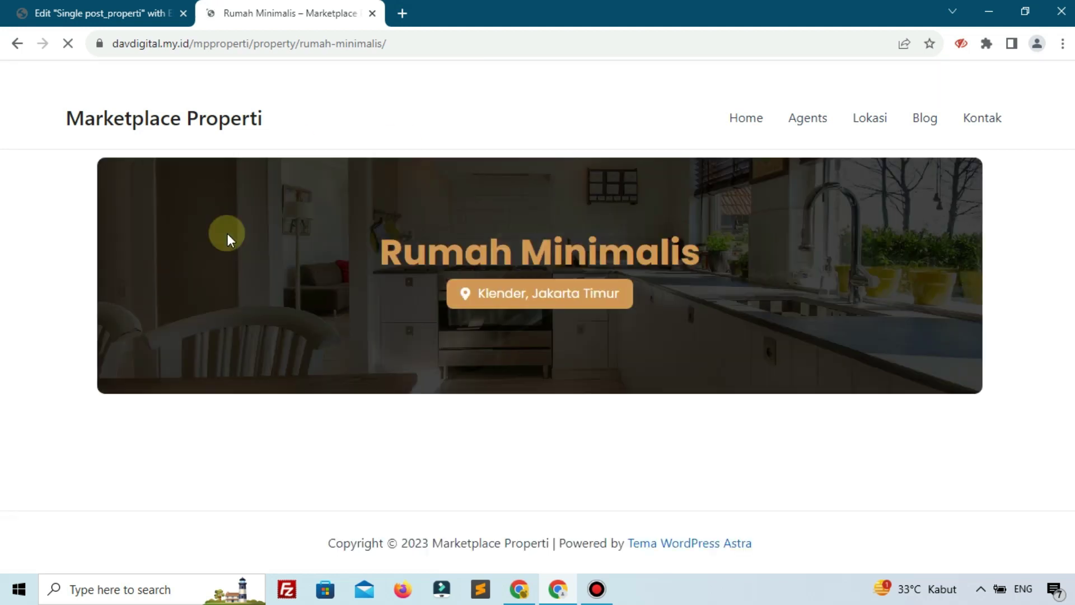
pyautogui.moveTo(478, 293); pyautogui.dragTo(643, 284)
pyautogui.click(643, 284)
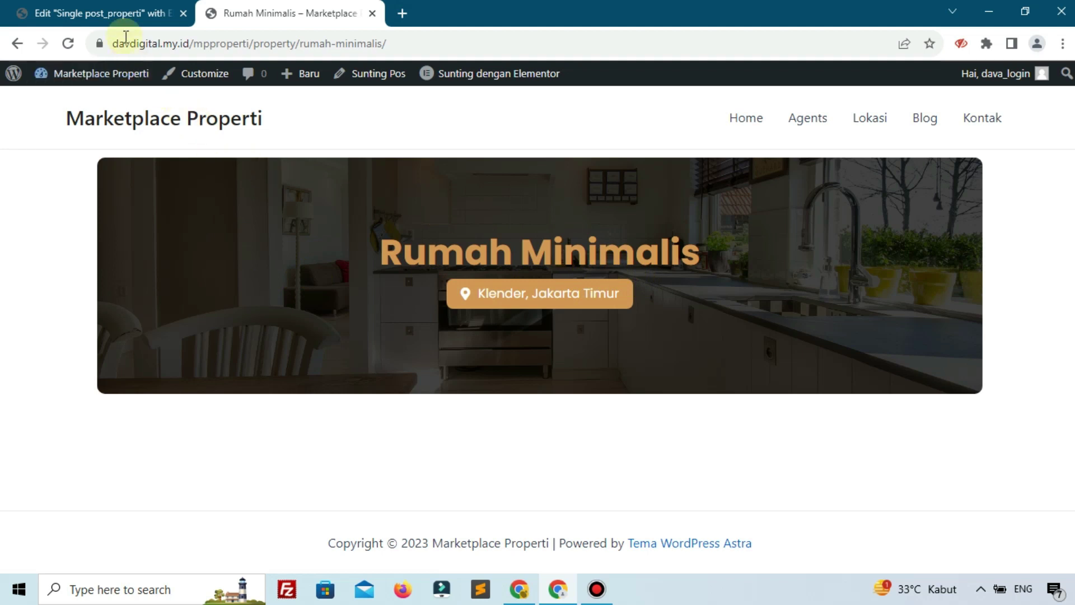
pyautogui.click(120, 8)
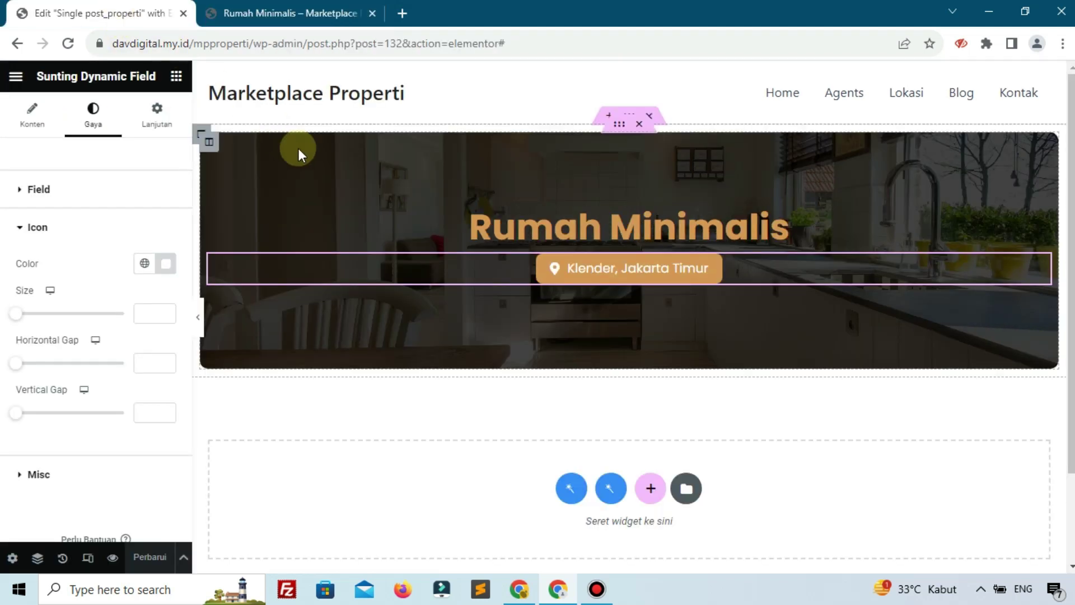
# Compare the header in the template editor with the published Rumah Minimalis page.
pyautogui.scroll(-2, 573, 272)
pyautogui.scroll(2, 574, 272)
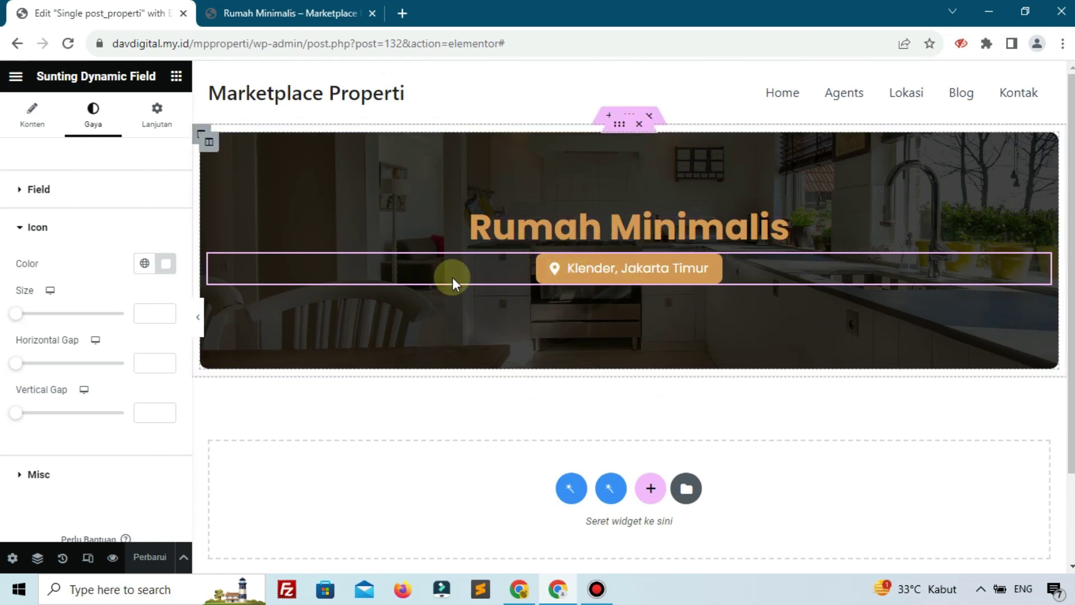
pyautogui.click(291, 13)
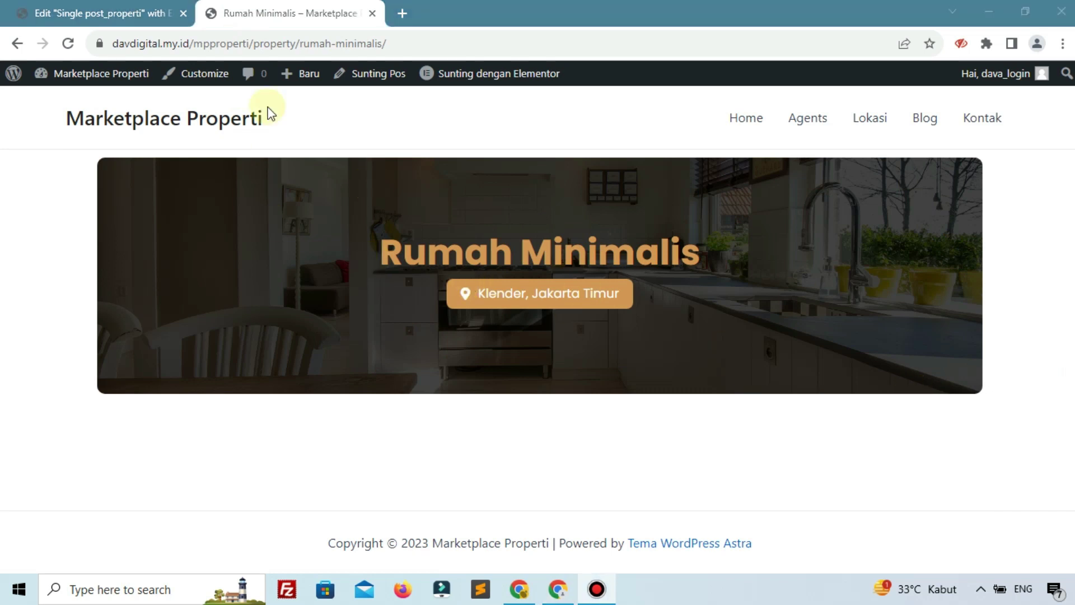
pyautogui.click(106, 12)
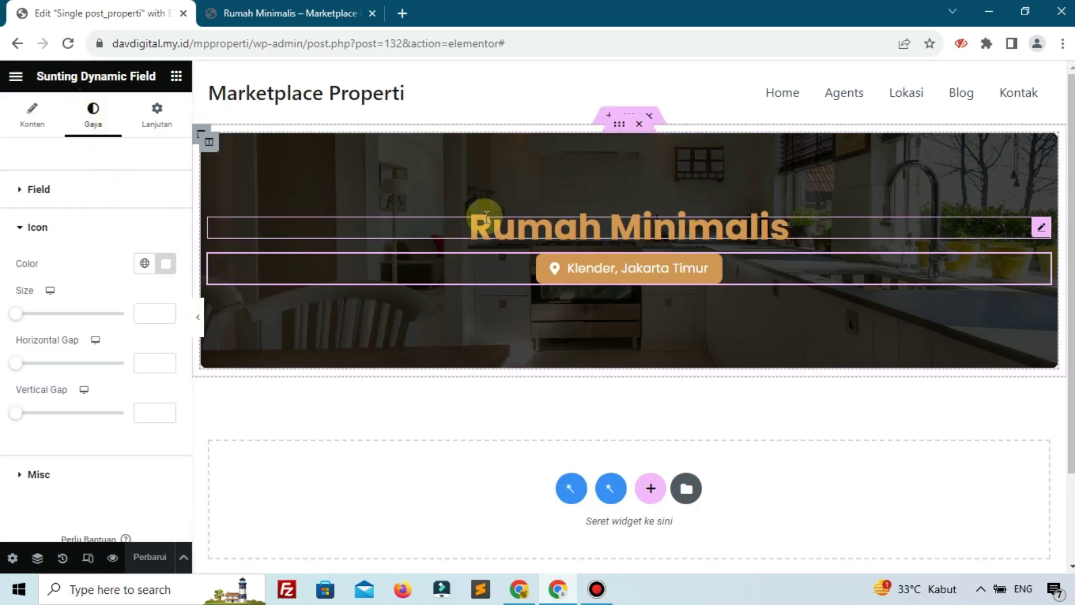
# Close the template editor and inspect the address badge after reopening the Rumah Minimalis property from the Home page listing.
pyautogui.click(183, 13)
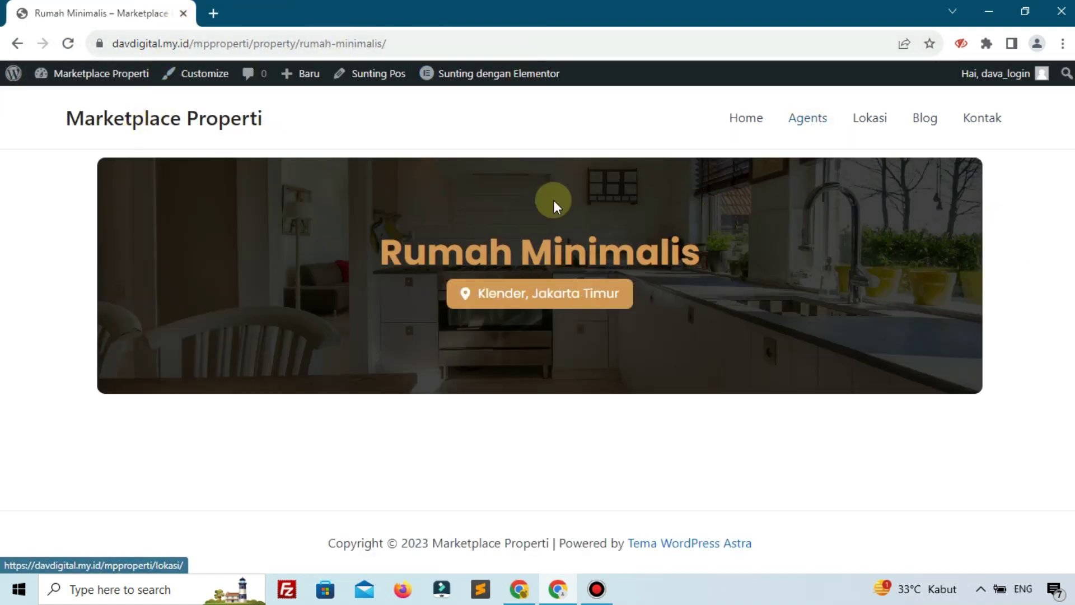
pyautogui.click(749, 133)
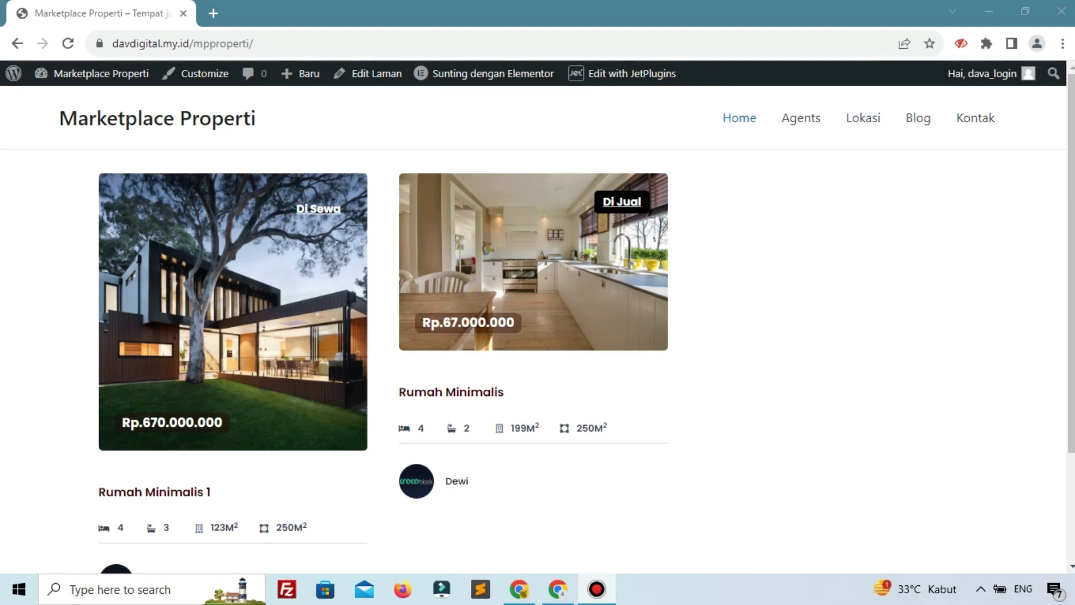
pyautogui.scroll(-3, 726, 238)
pyautogui.scroll(3, 726, 238)
pyautogui.click(550, 213)
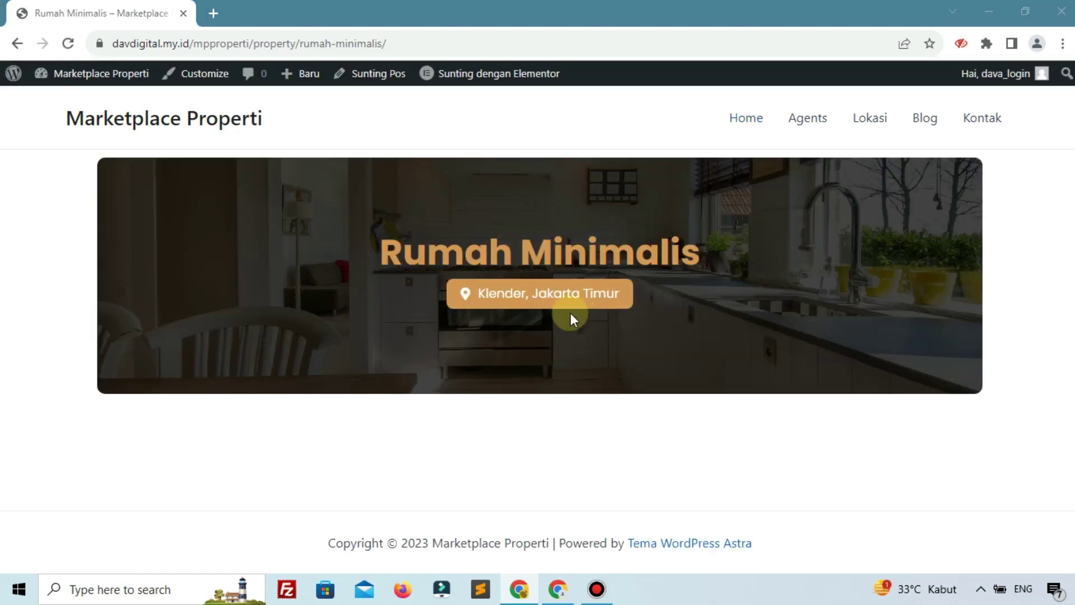
pyautogui.moveTo(348, 293); pyautogui.dragTo(680, 303)
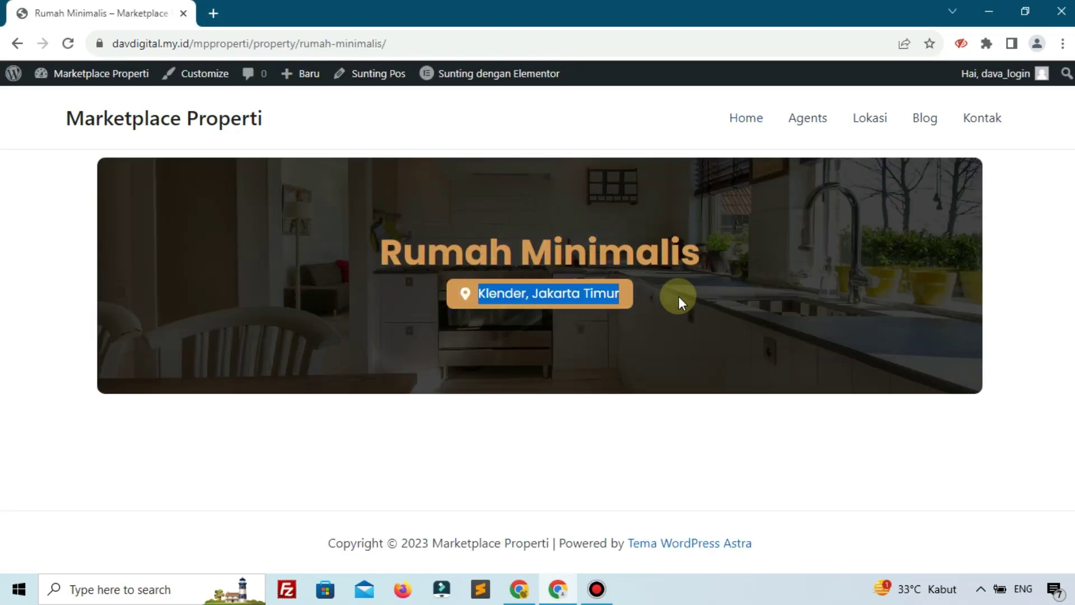
pyautogui.click(721, 293)
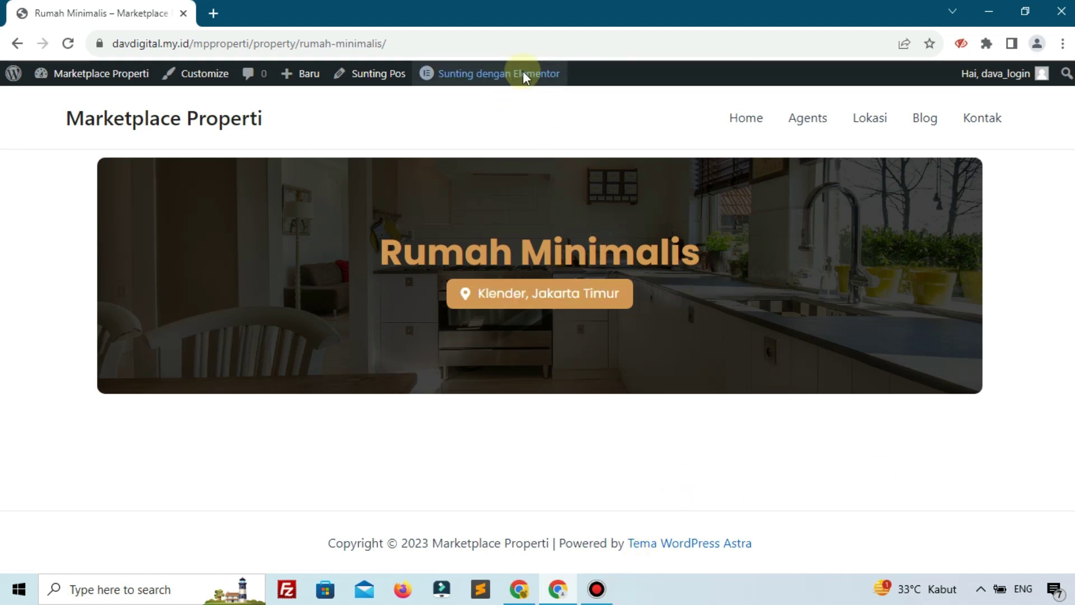
# Open the Single post_properti template in Elementor in a new browser tab and place that tab before the live page.
pyautogui.moveTo(470, 77)
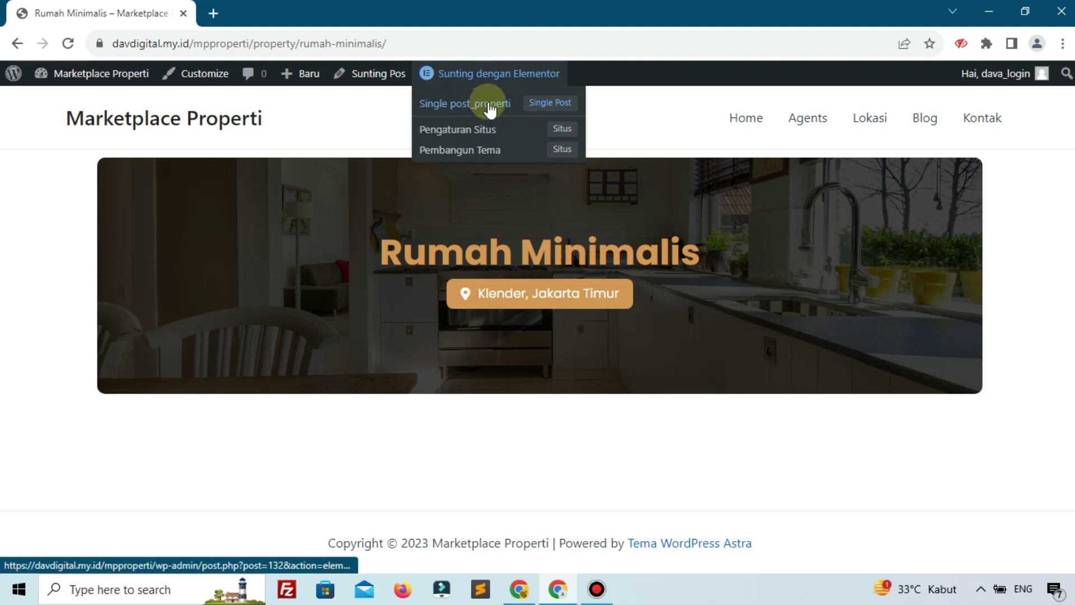
pyautogui.rightClick(448, 115)
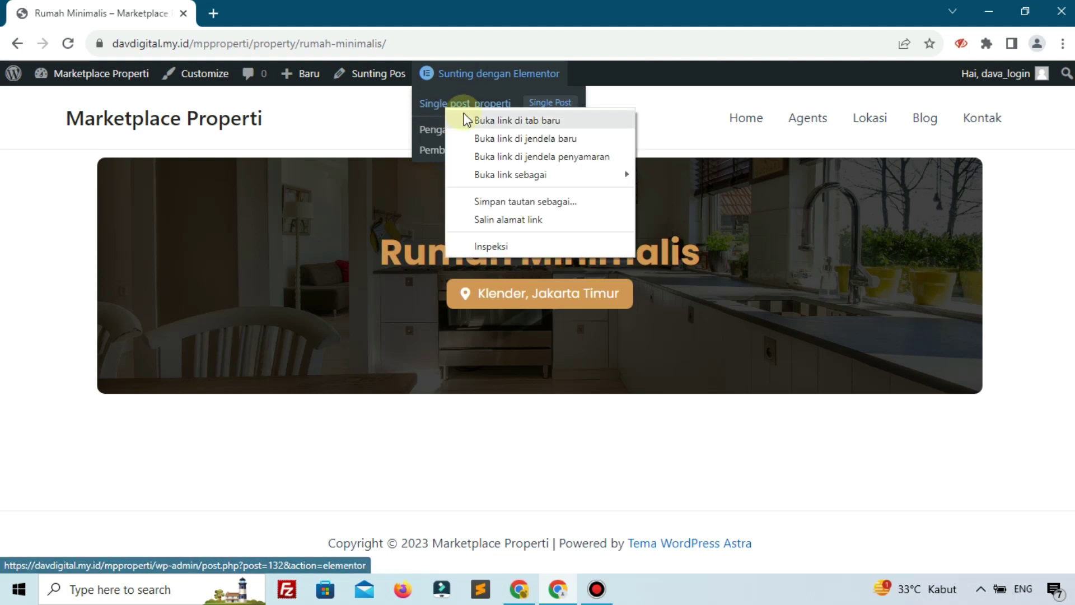
pyautogui.click(474, 118)
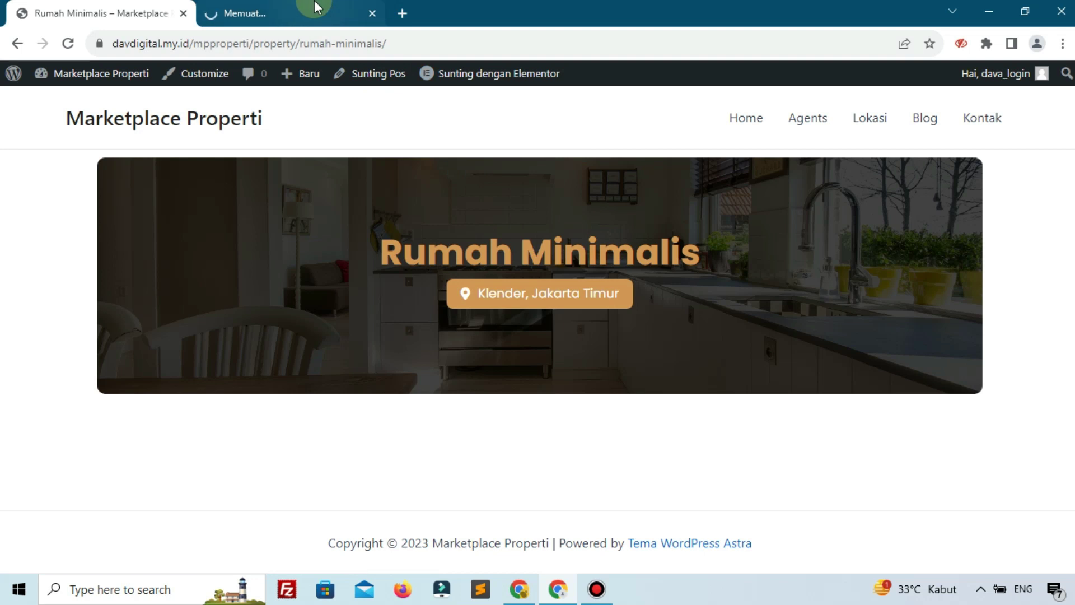
pyautogui.click(314, 6)
pyautogui.moveTo(314, 5); pyautogui.dragTo(117, 6)
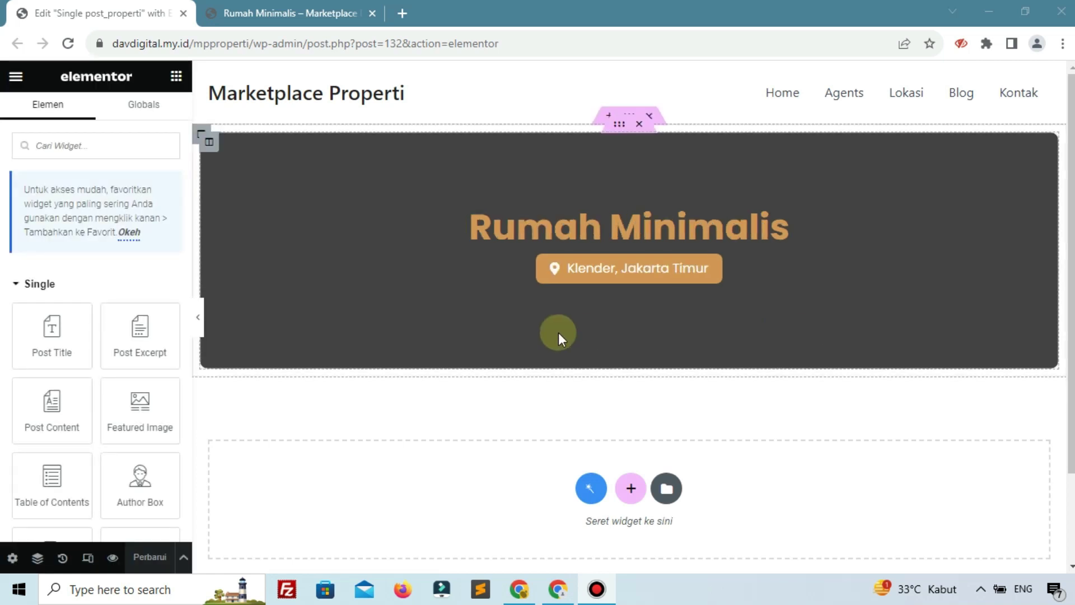
# Start adding a new section below the header and display its column structure choices.
pyautogui.scroll(-2, 559, 332)
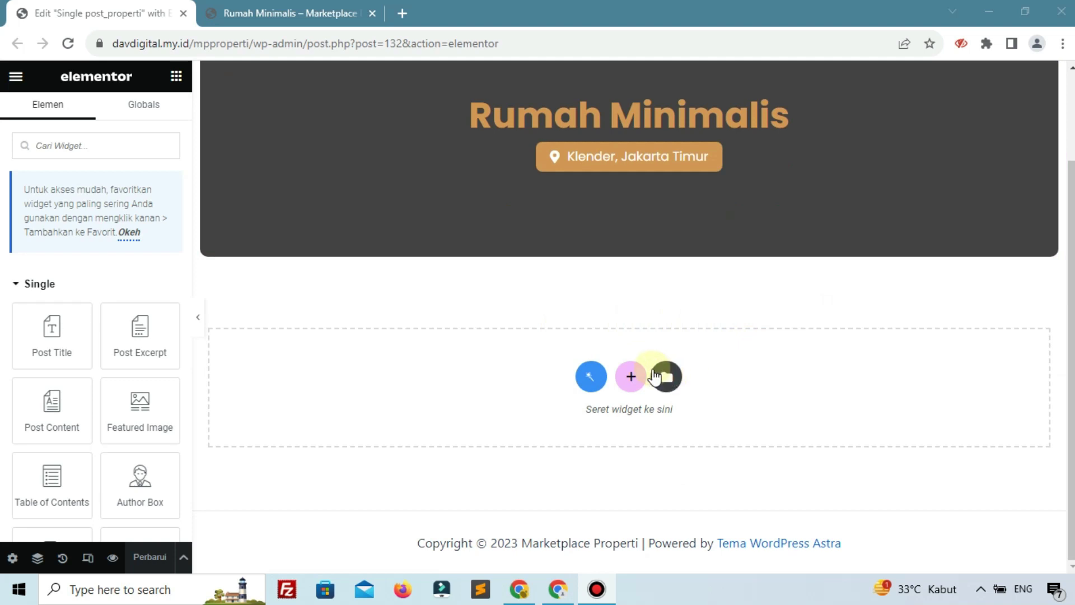
pyautogui.scroll(2, 661, 378)
pyautogui.click(630, 491)
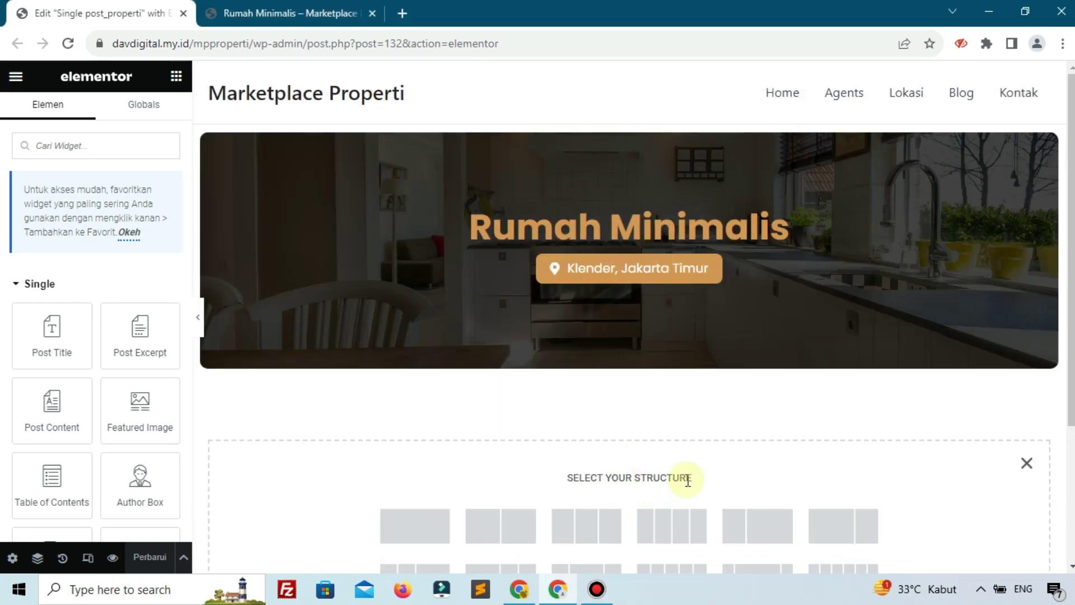
# Add a section with a wide first column and a narrow second column below the banner, and set its top margin to 5%.
pyautogui.scroll(-3, 694, 480)
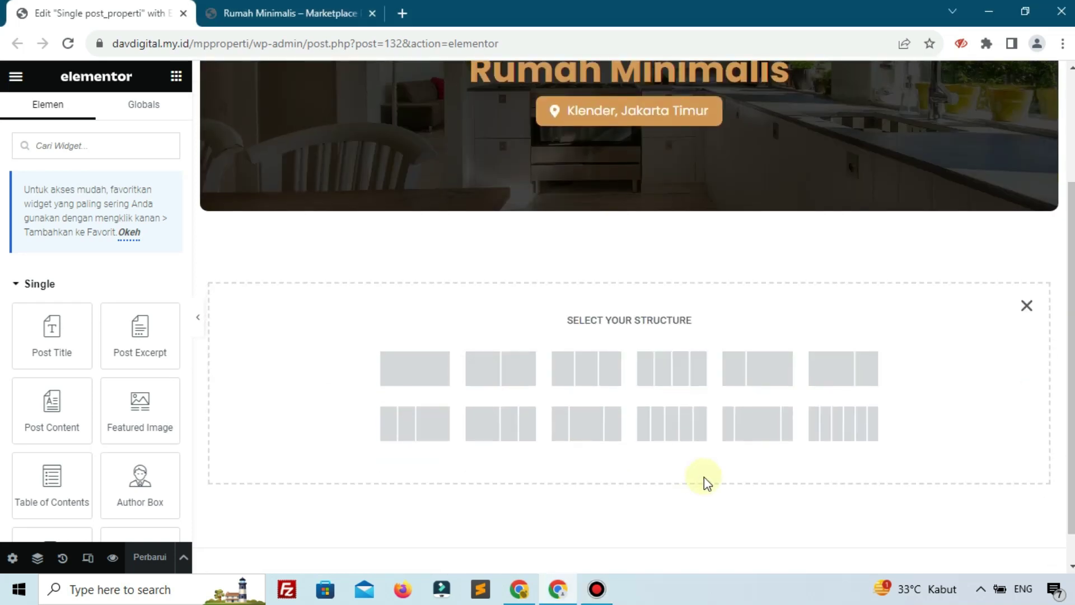
pyautogui.click(837, 386)
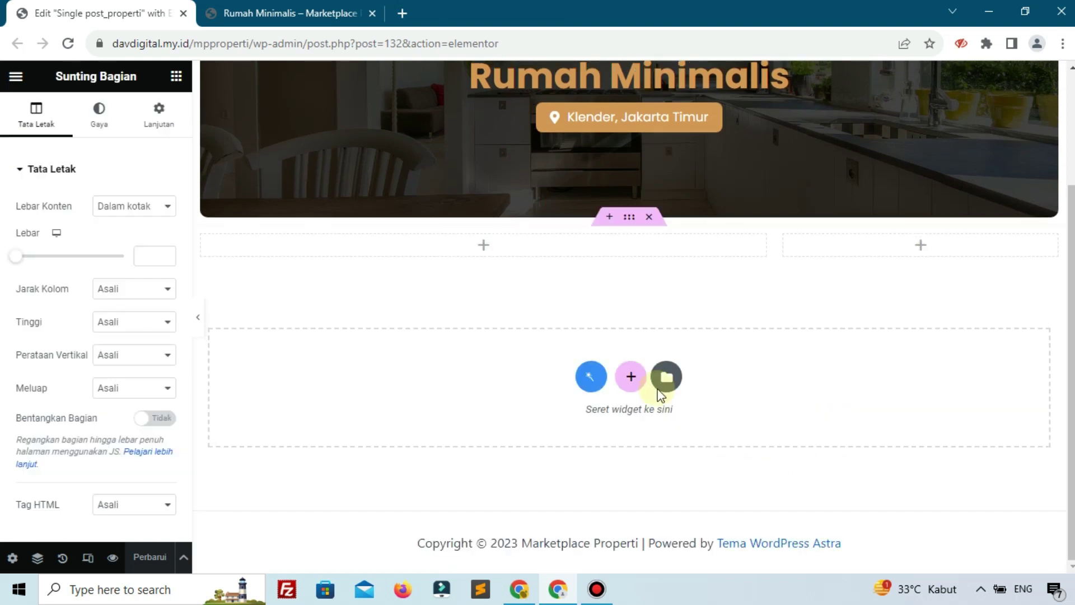
pyautogui.click(160, 133)
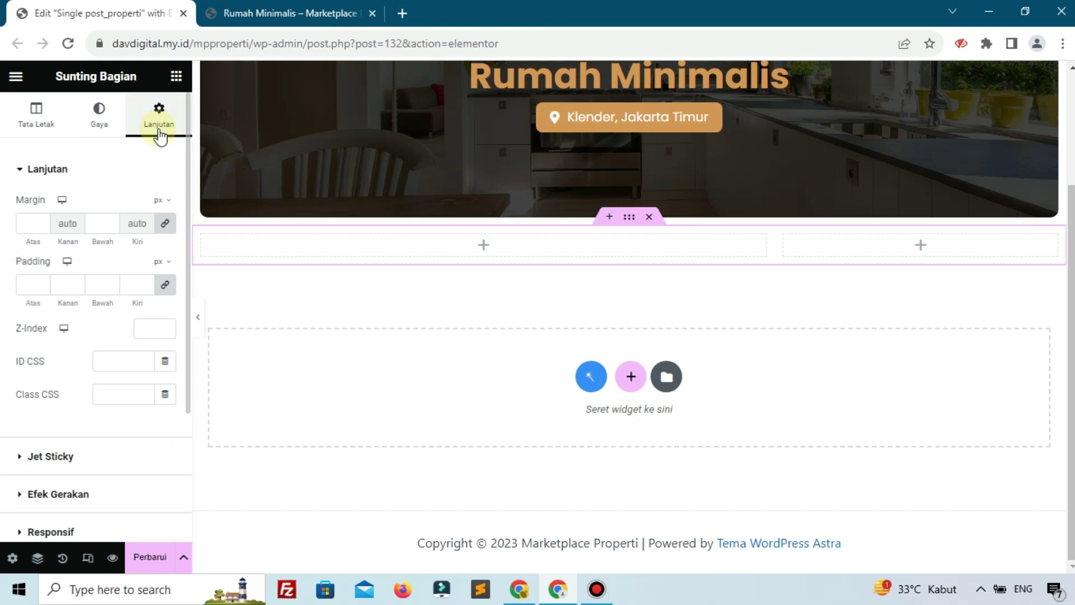
pyautogui.click(158, 201)
pyautogui.click(160, 224)
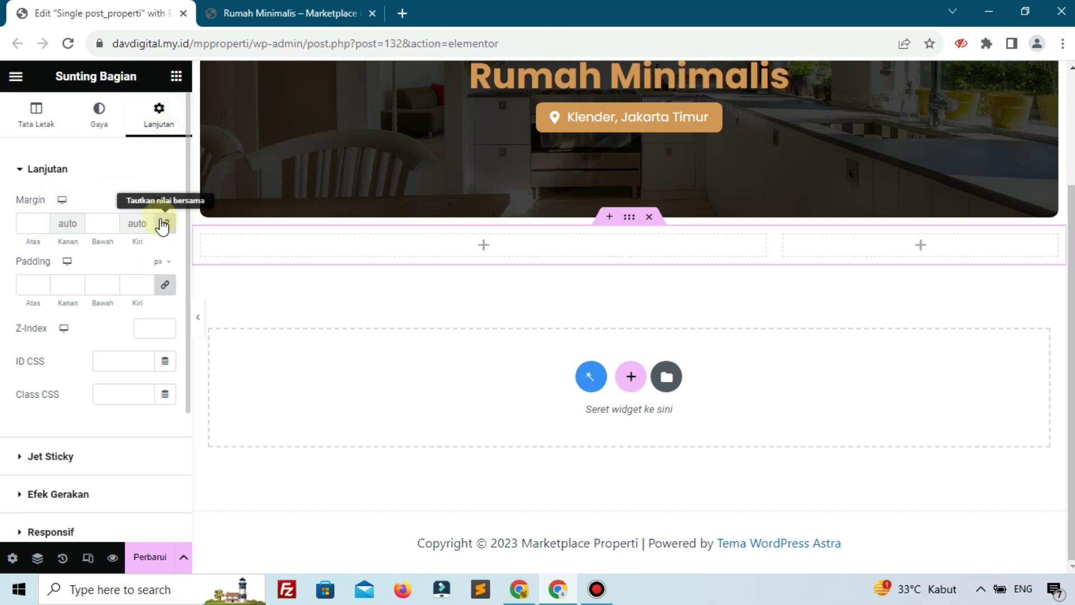
pyautogui.click(42, 220)
pyautogui.click(42, 220)
pyautogui.click(41, 220)
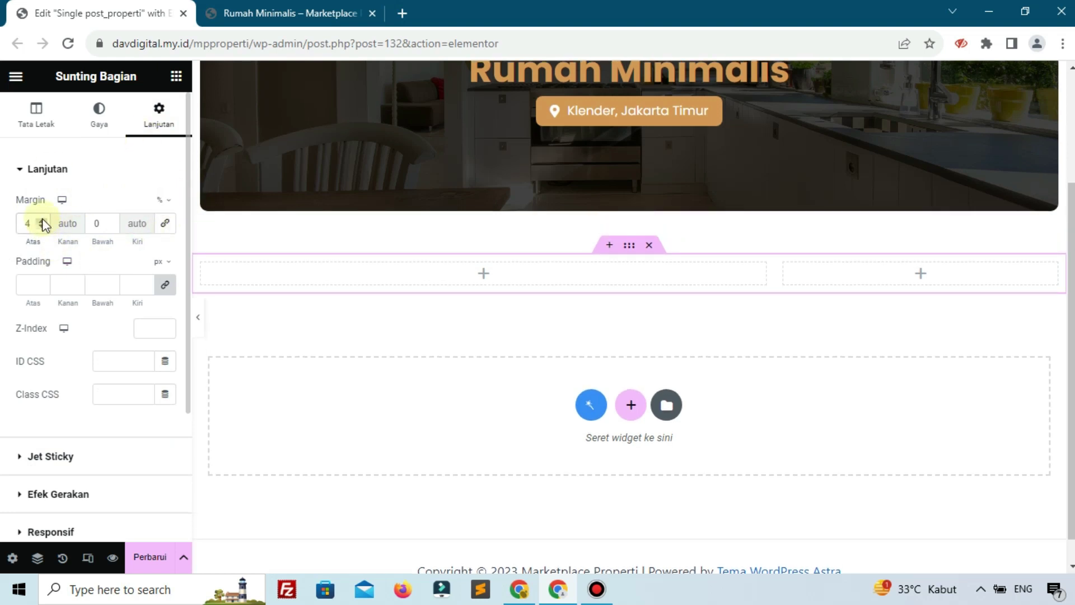
pyautogui.click(489, 284)
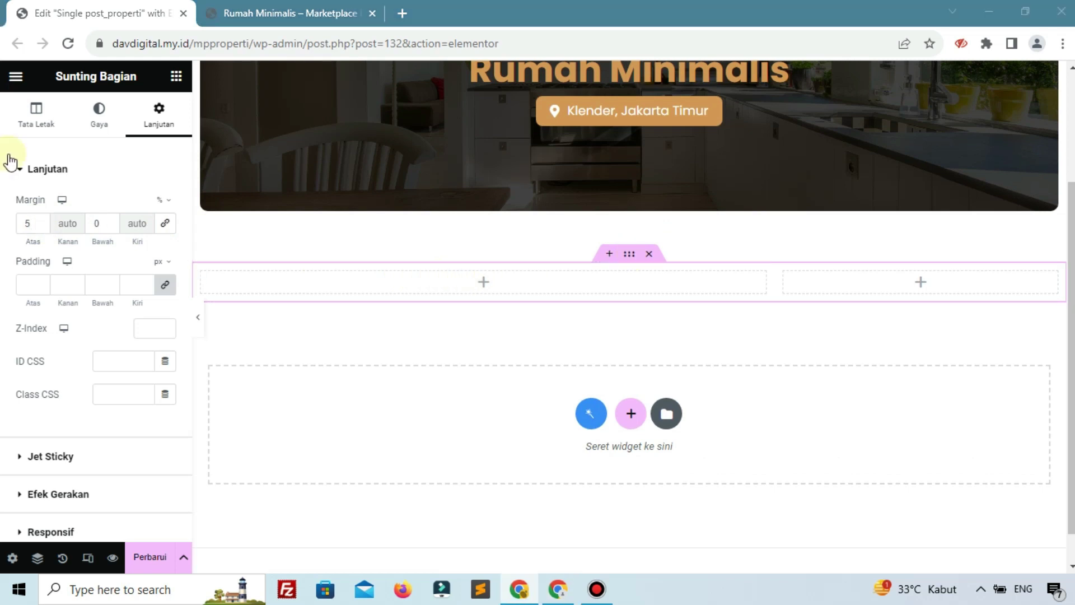
# Find the Dynamic Field widget and place it in the new section's wide column.
pyautogui.click(175, 77)
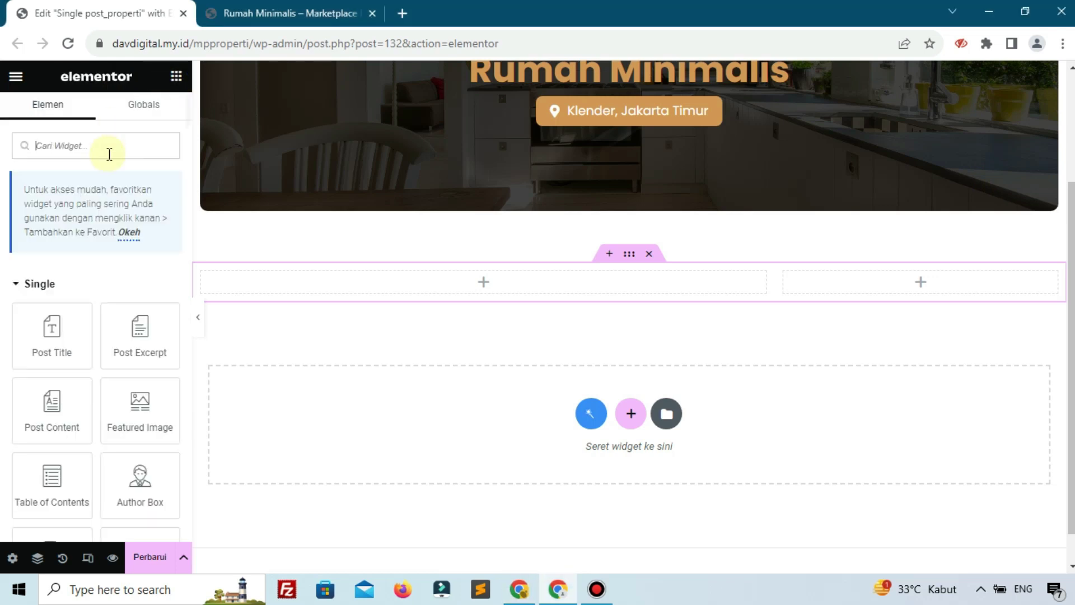
pyautogui.write('d')
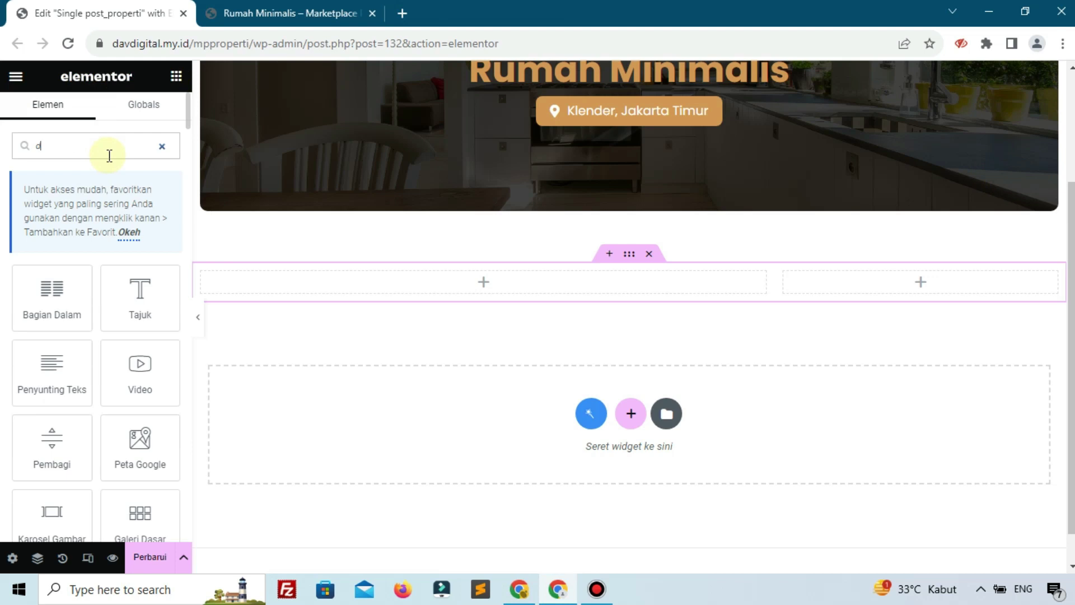
pyautogui.write('yn')
pyautogui.moveTo(53, 293); pyautogui.dragTo(297, 281)
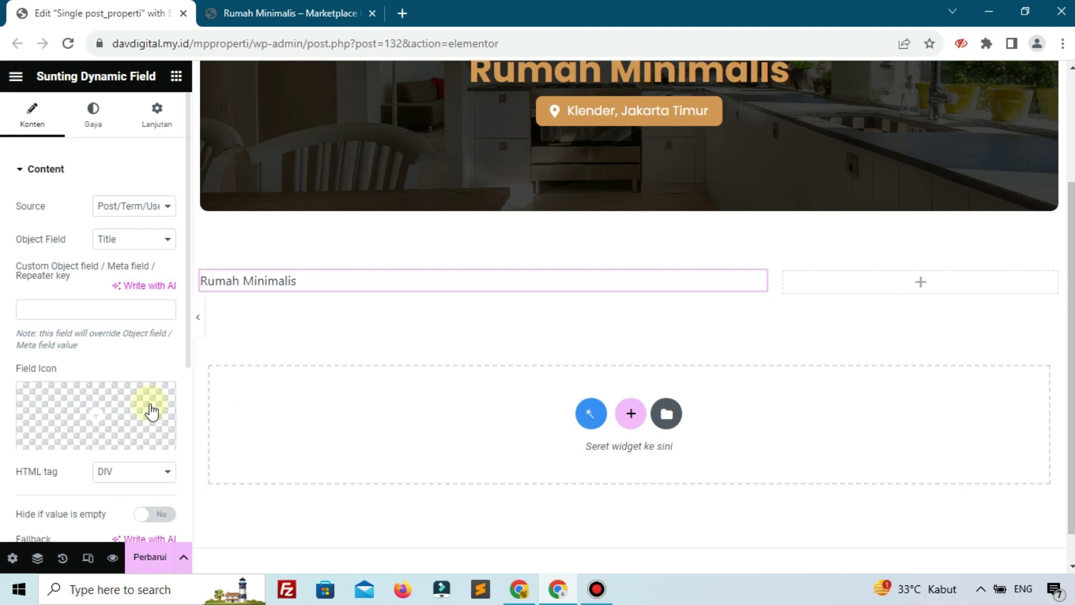
# Set the dynamic field's source to Meta Data and its meta field to the property's Harga.
pyautogui.click(129, 208)
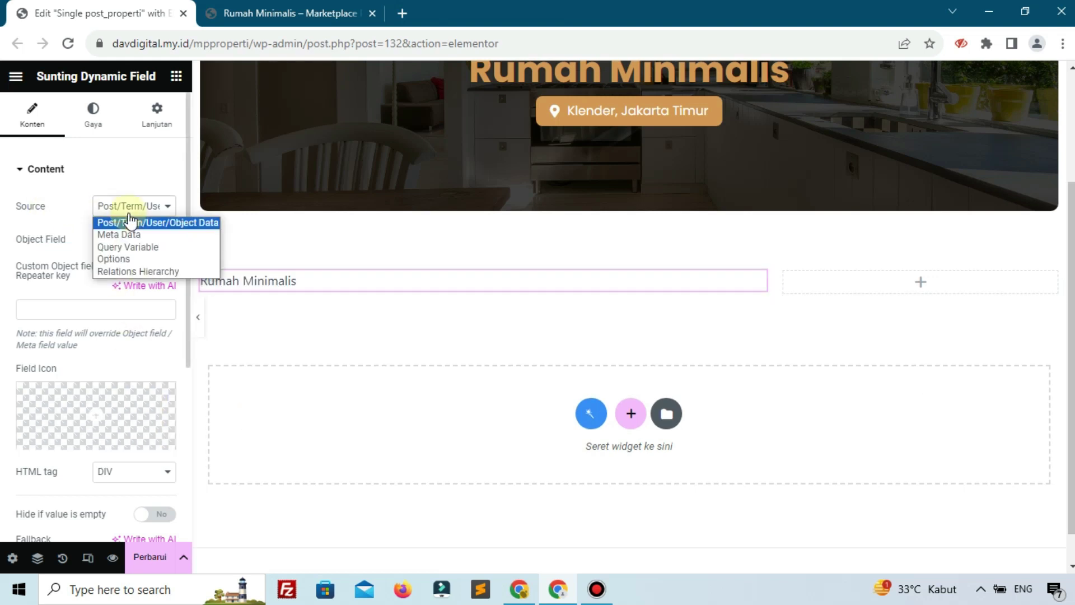
pyautogui.click(118, 236)
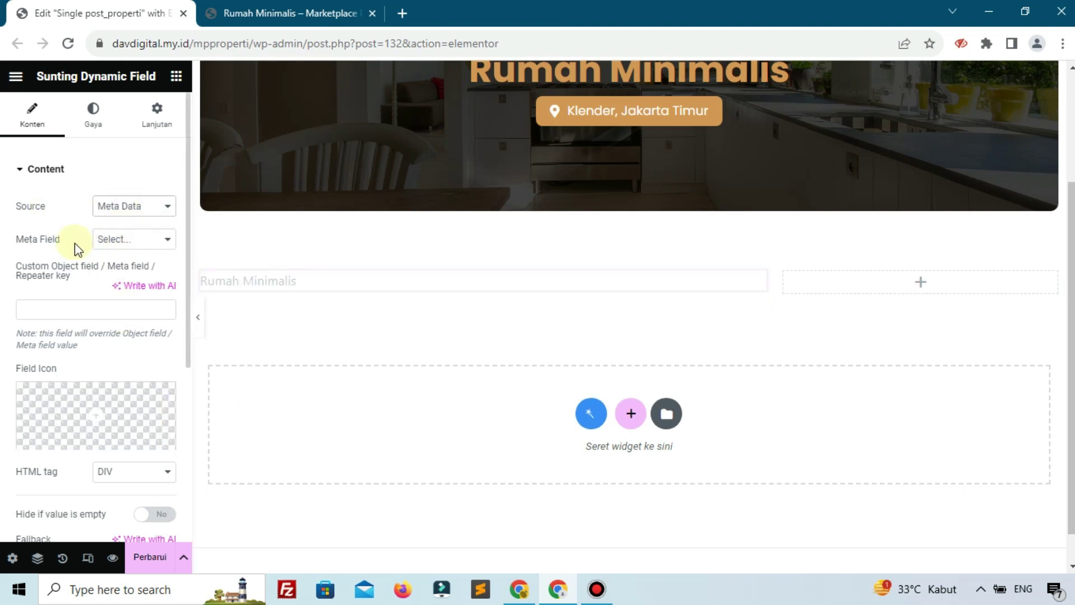
pyautogui.click(111, 246)
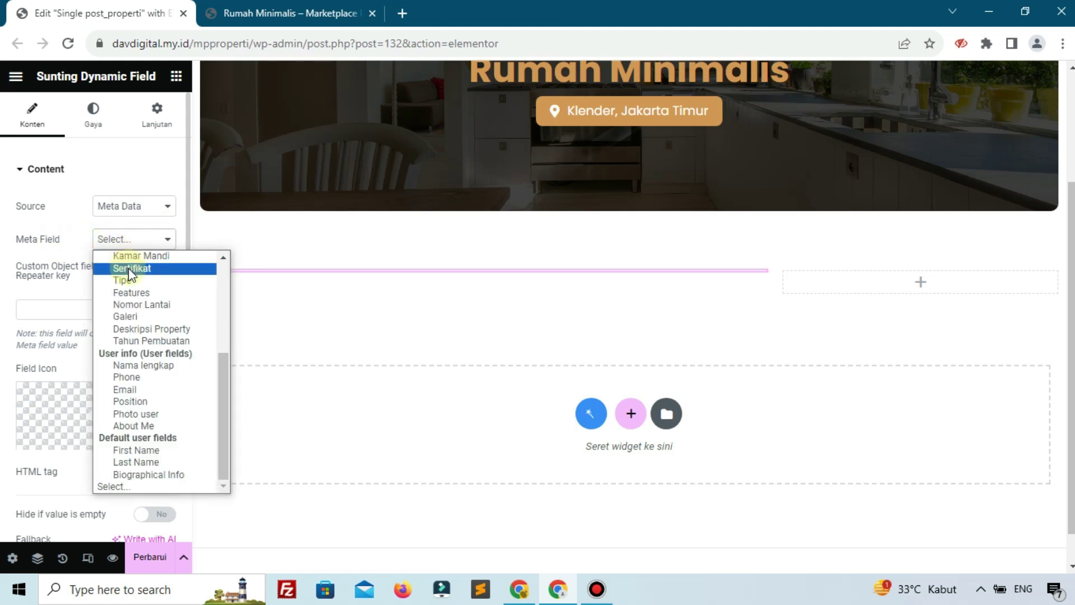
pyautogui.scroll(4, 136, 320)
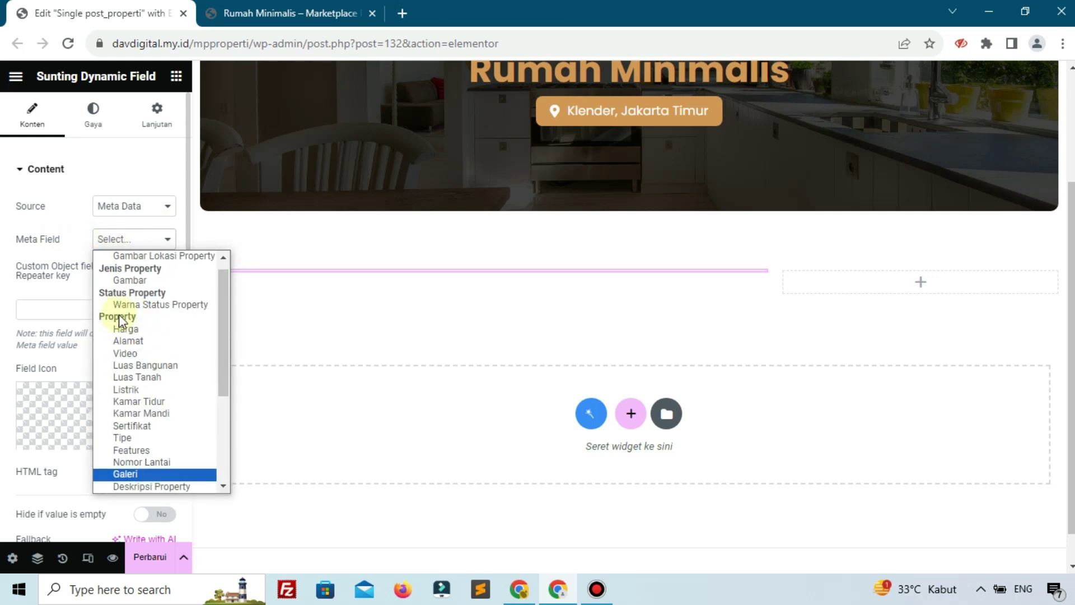
pyautogui.click(120, 329)
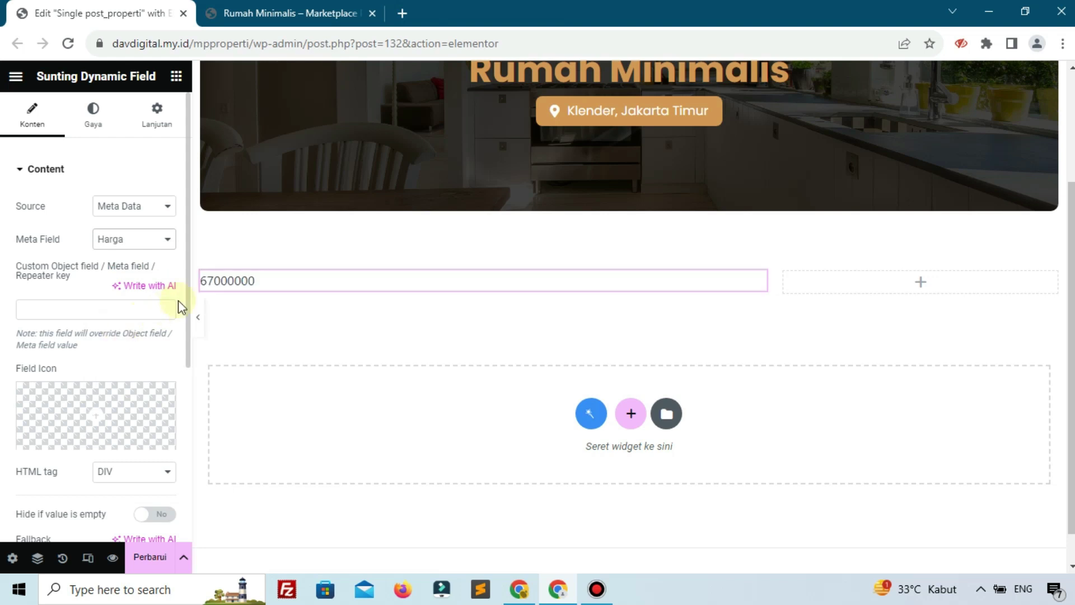
# Enable filtering of the price field's output and choose the Format number callback.
pyautogui.scroll(-5, 70, 302)
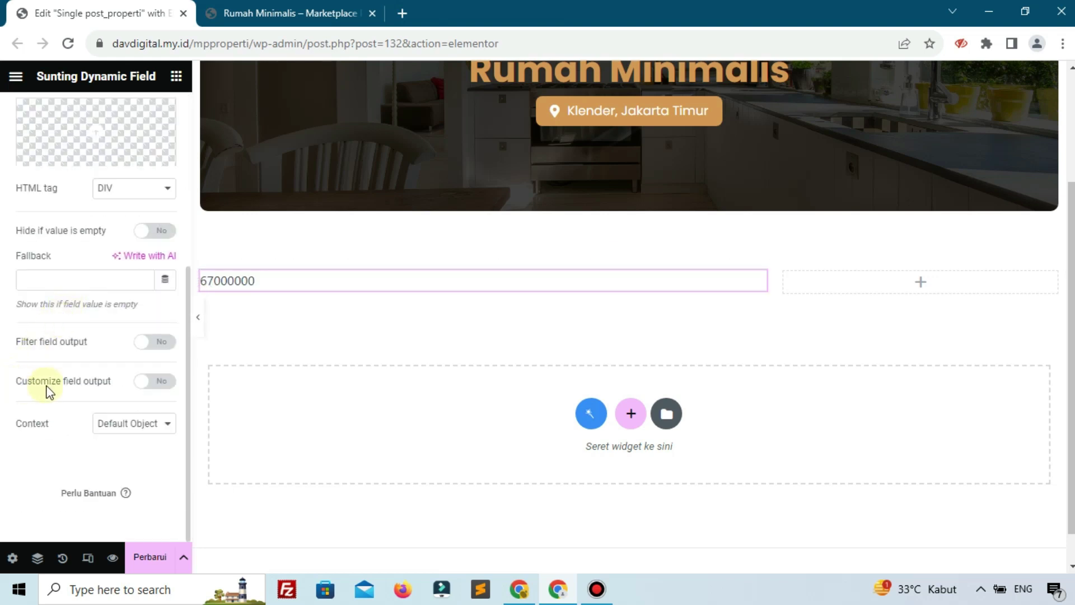
pyautogui.click(152, 346)
pyautogui.click(101, 372)
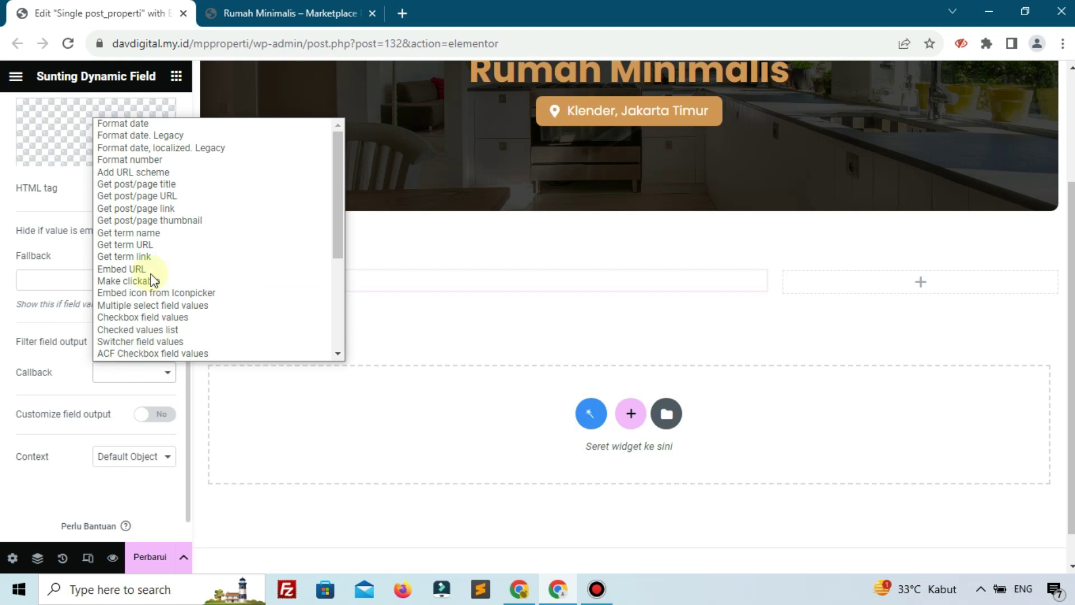
pyautogui.click(168, 160)
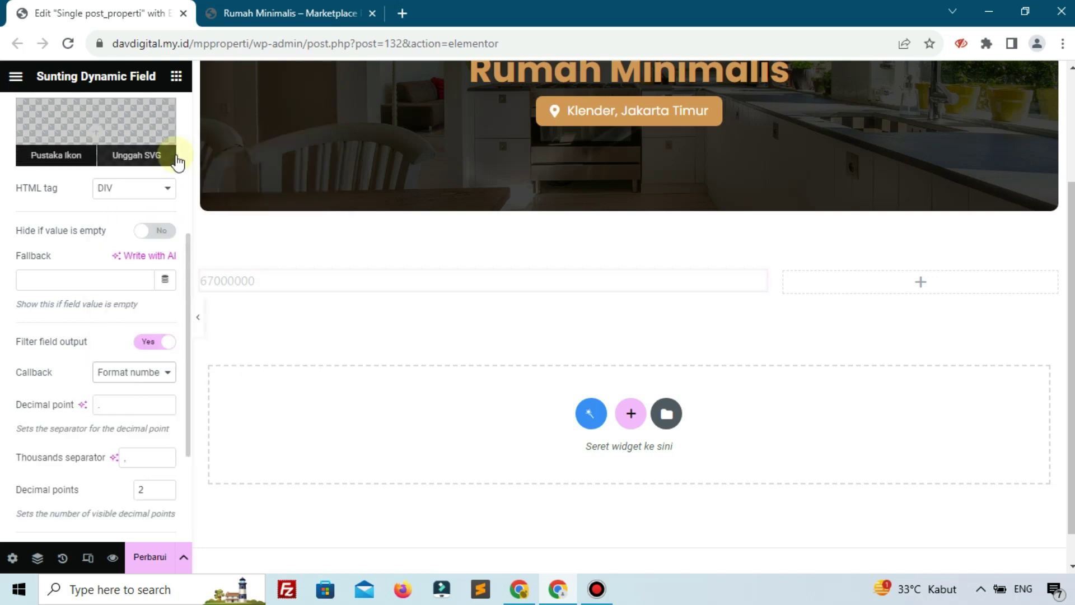
# Set the price's decimal separator to a comma and its thousands separator to a period.
pyautogui.scroll(-3, 81, 282)
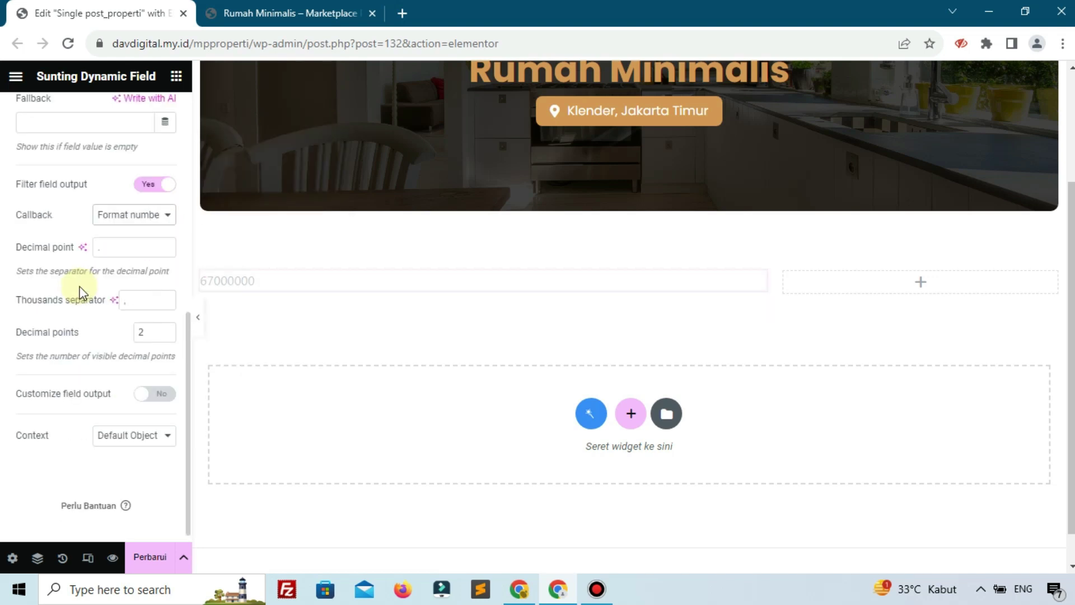
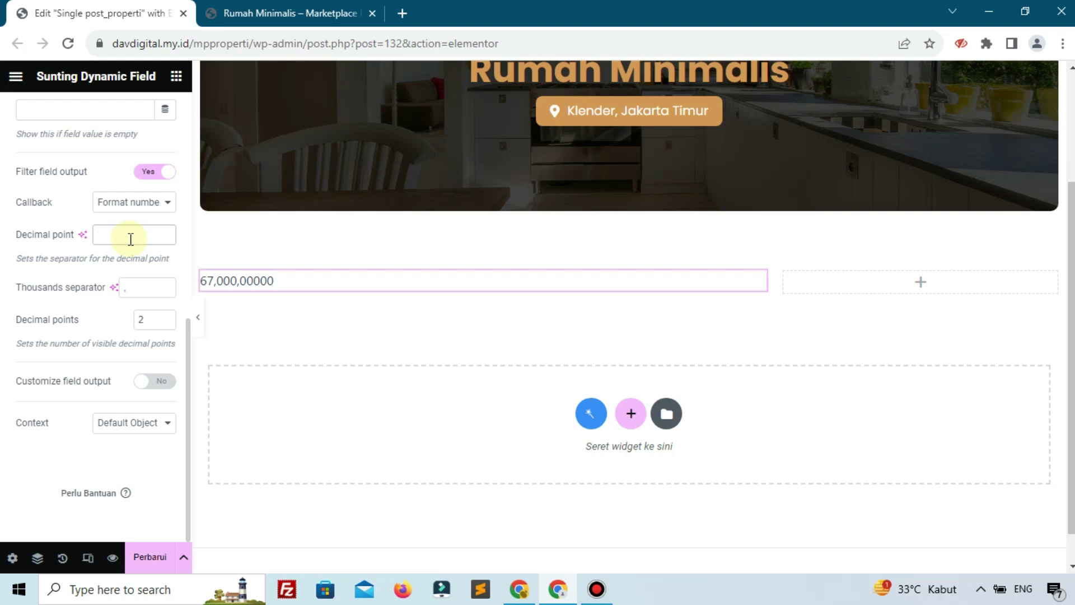
pyautogui.write(',')
pyautogui.click(144, 294)
pyautogui.press('BackSpace')
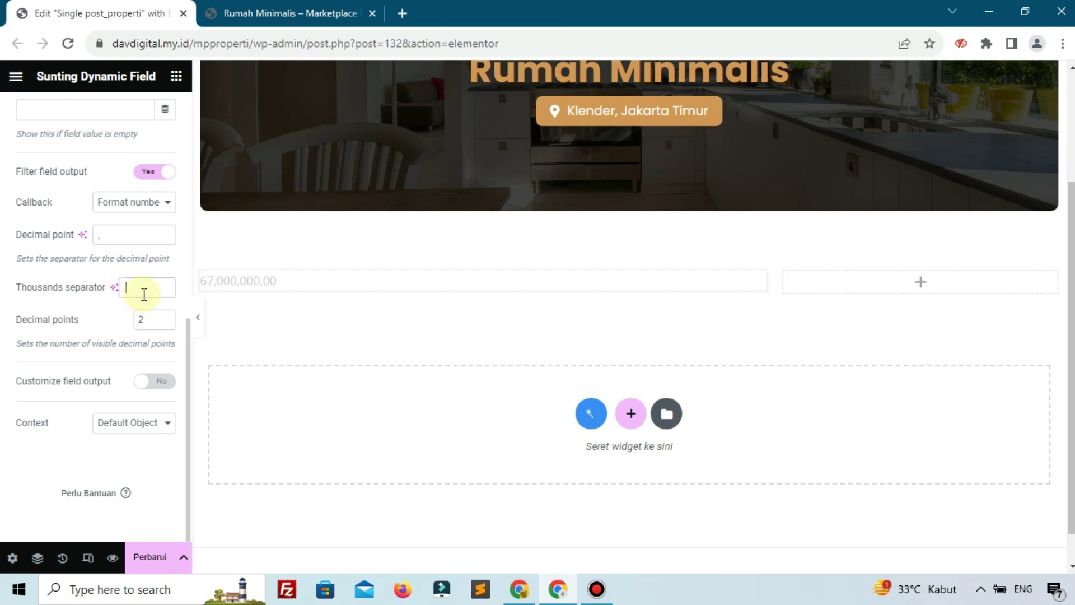
pyautogui.write('.')
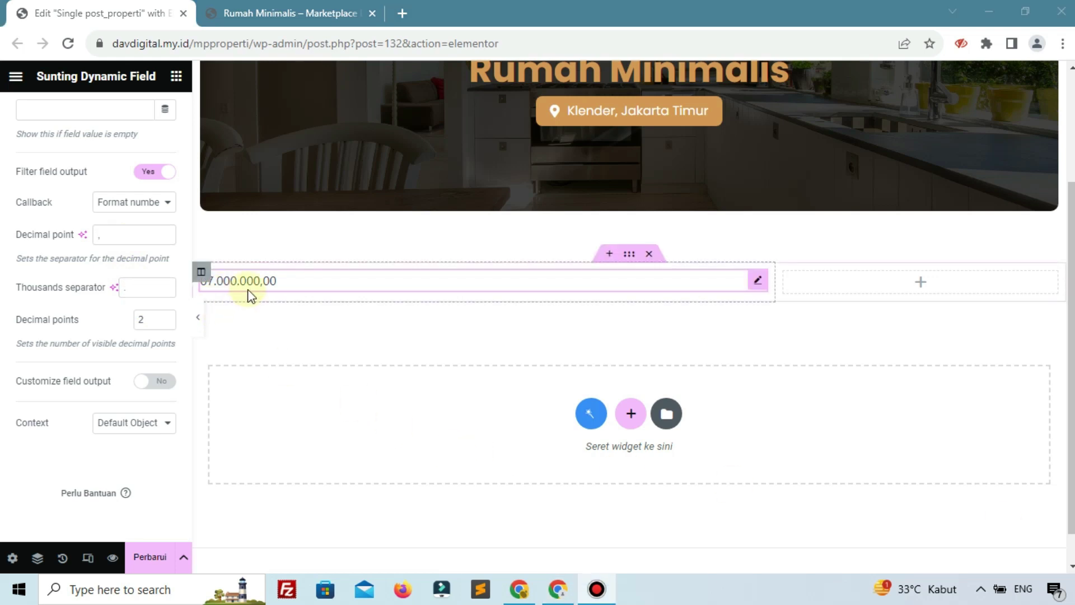
# Set the price's visible decimals to 0 and customize the field output with the format Rp.%s.
pyautogui.doubleClick(171, 326)
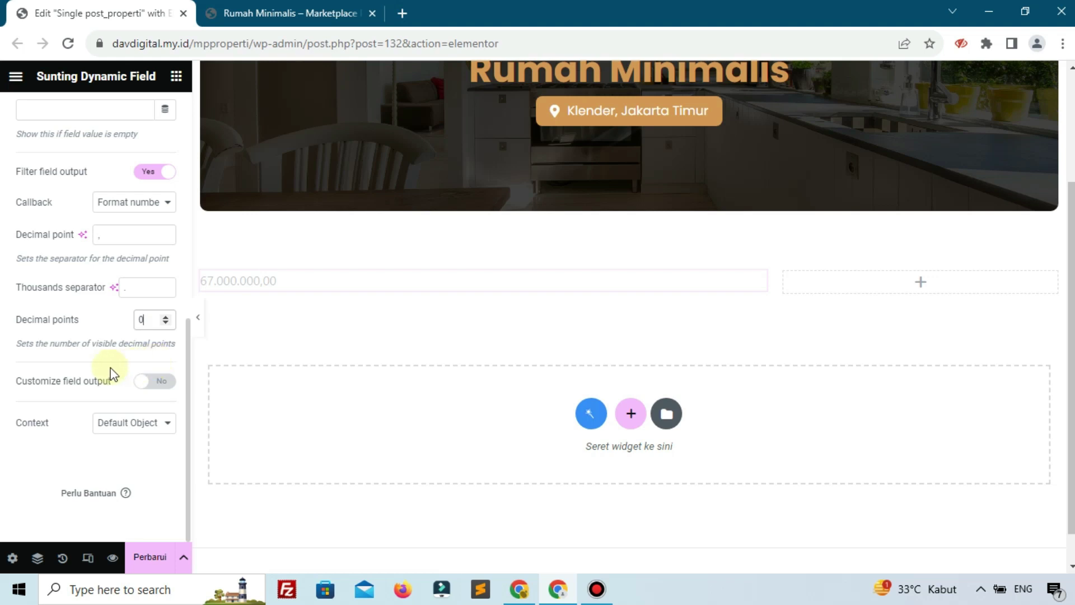
pyautogui.click(147, 386)
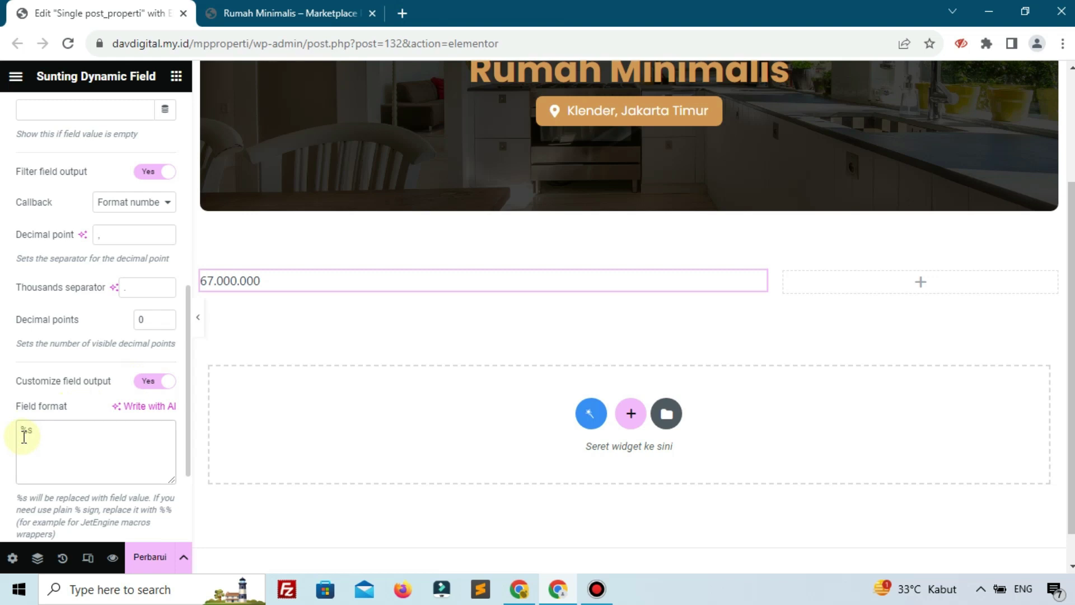
pyautogui.write('Rp.')
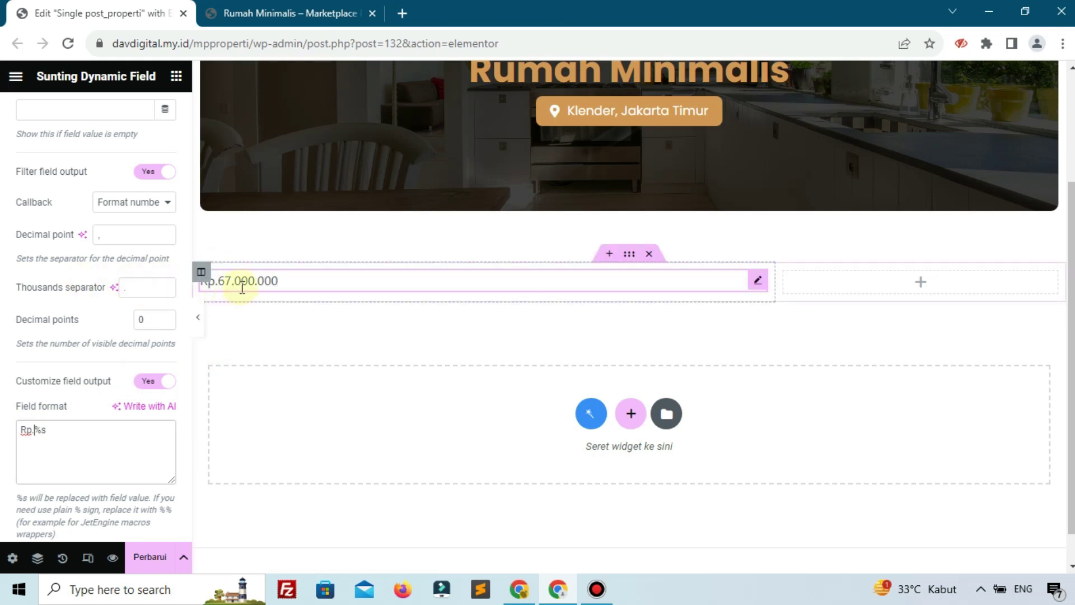
# Set the price field's text color to black, #000000.
pyautogui.scroll(10, 127, 263)
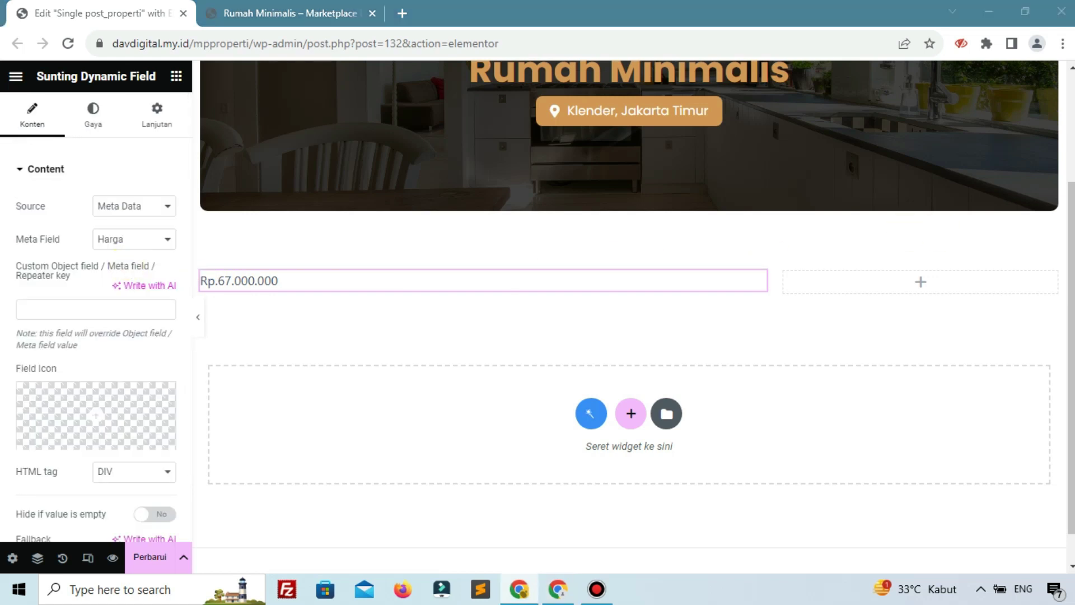
pyautogui.click(110, 125)
pyautogui.click(110, 125)
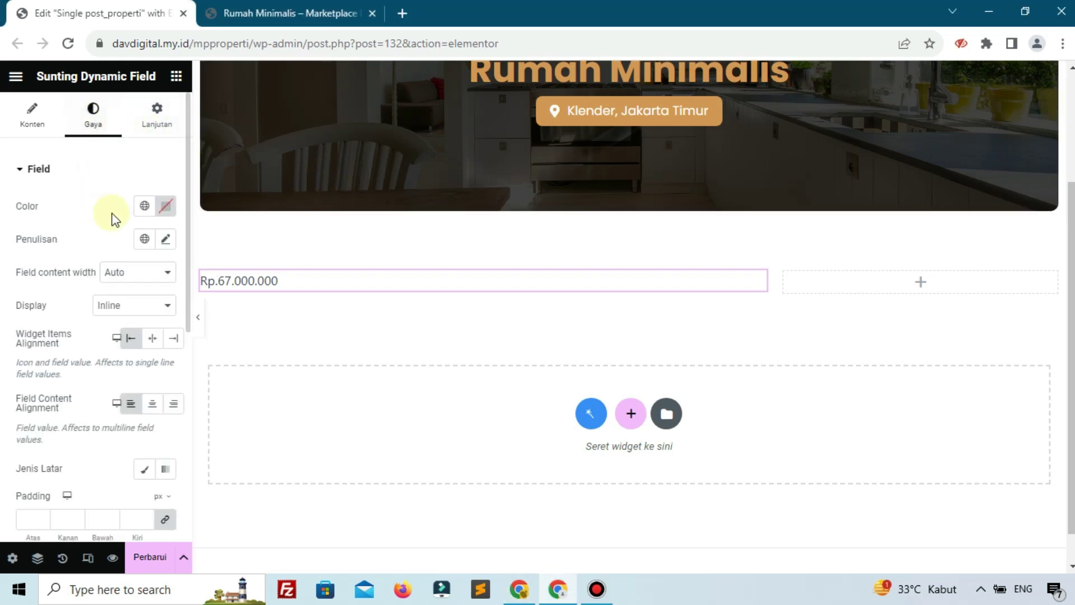
pyautogui.click(166, 206)
pyautogui.moveTo(201, 343); pyautogui.dragTo(242, 437)
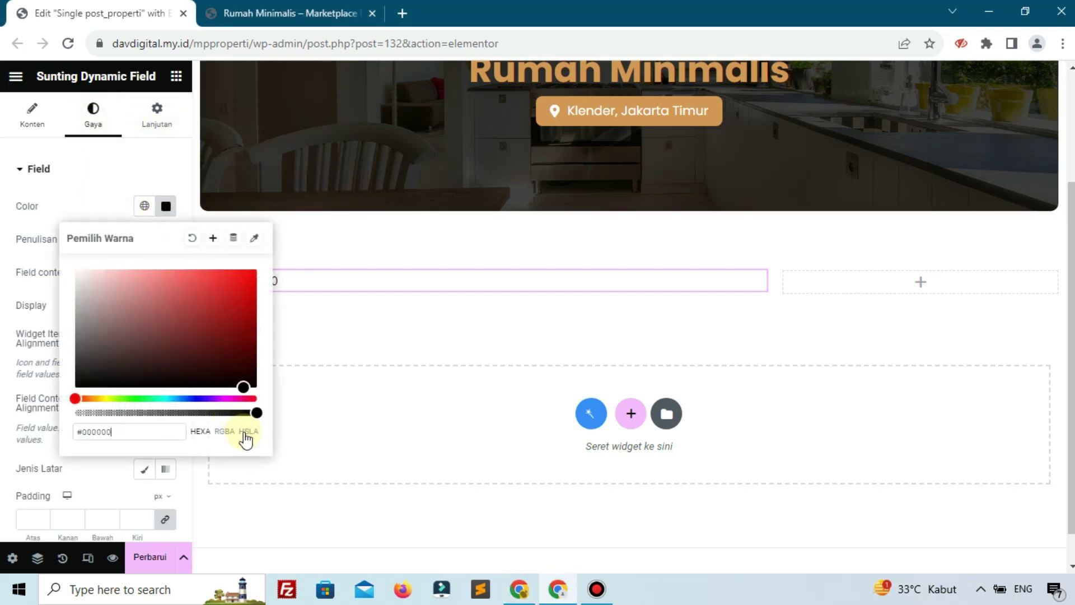
pyautogui.click(98, 222)
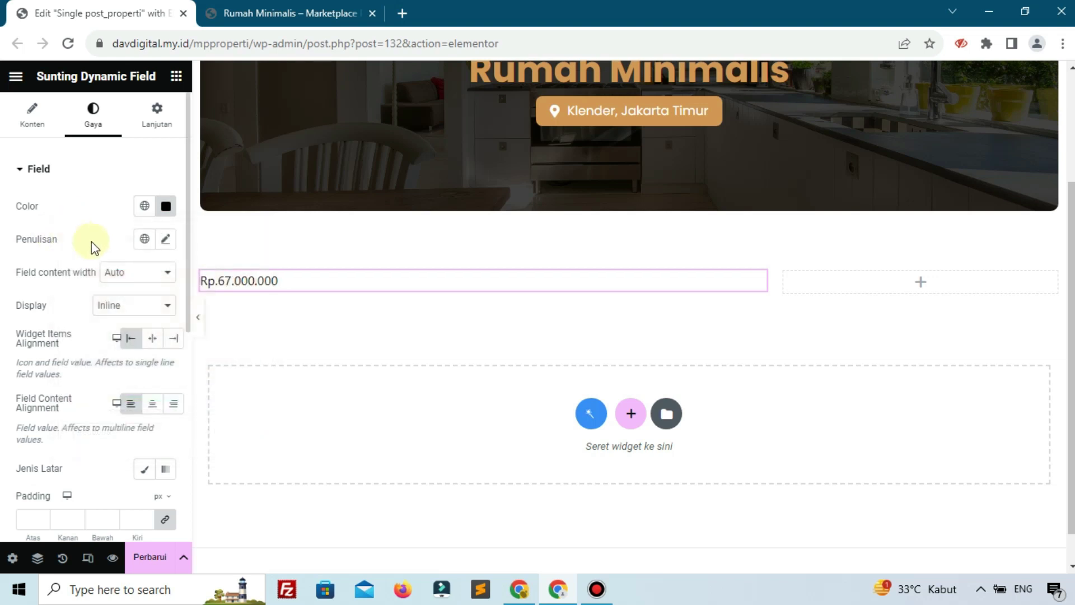
# Set the price field's font family to Poppins and its size to 25 px.
pyautogui.click(166, 246)
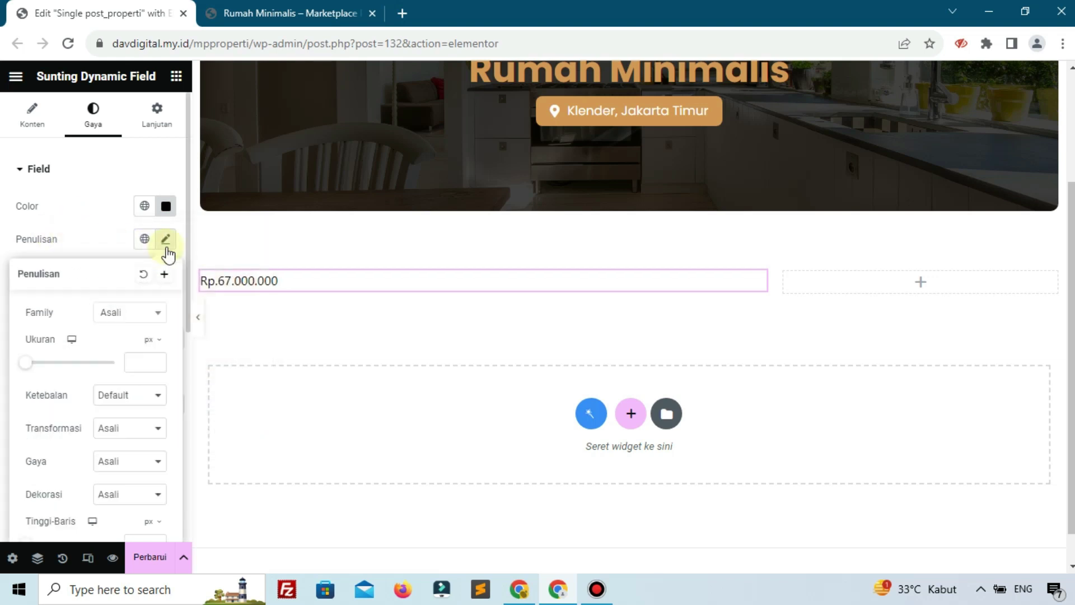
pyautogui.click(123, 322)
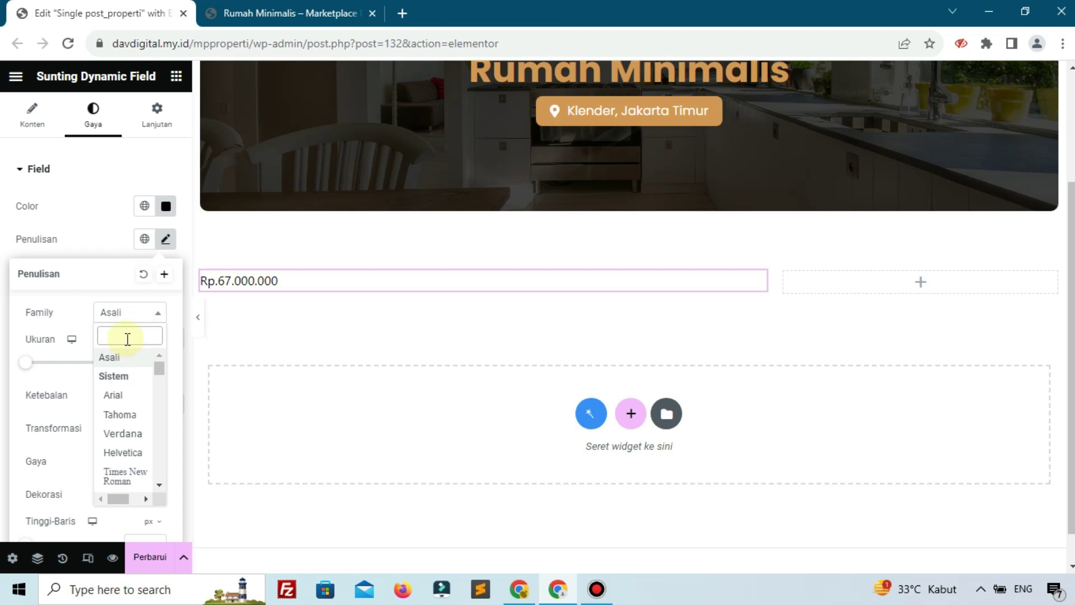
pyautogui.write('pop')
pyautogui.click(125, 463)
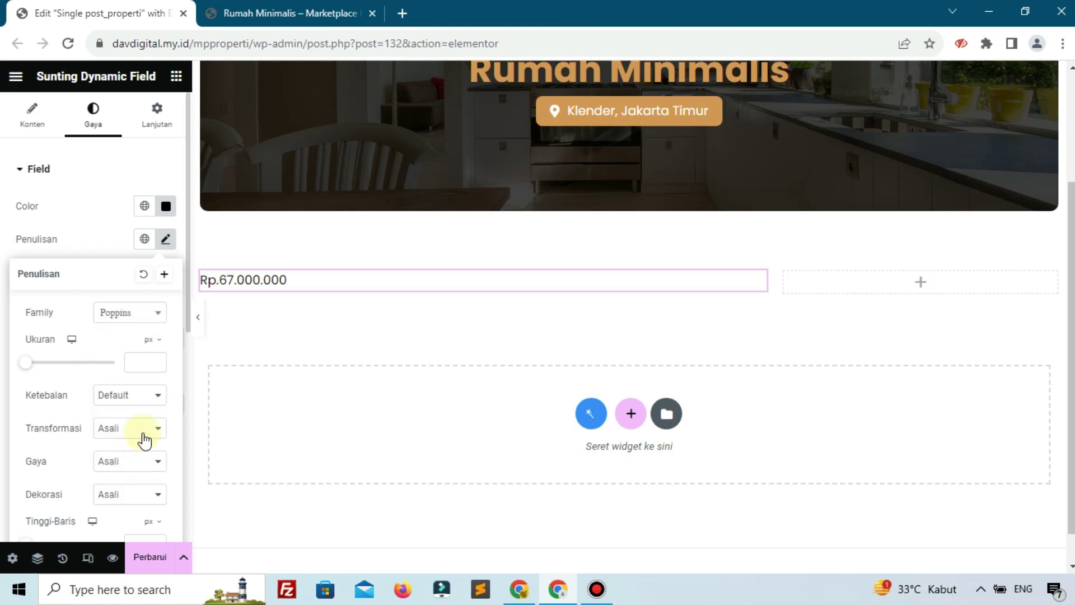
pyautogui.write('25')
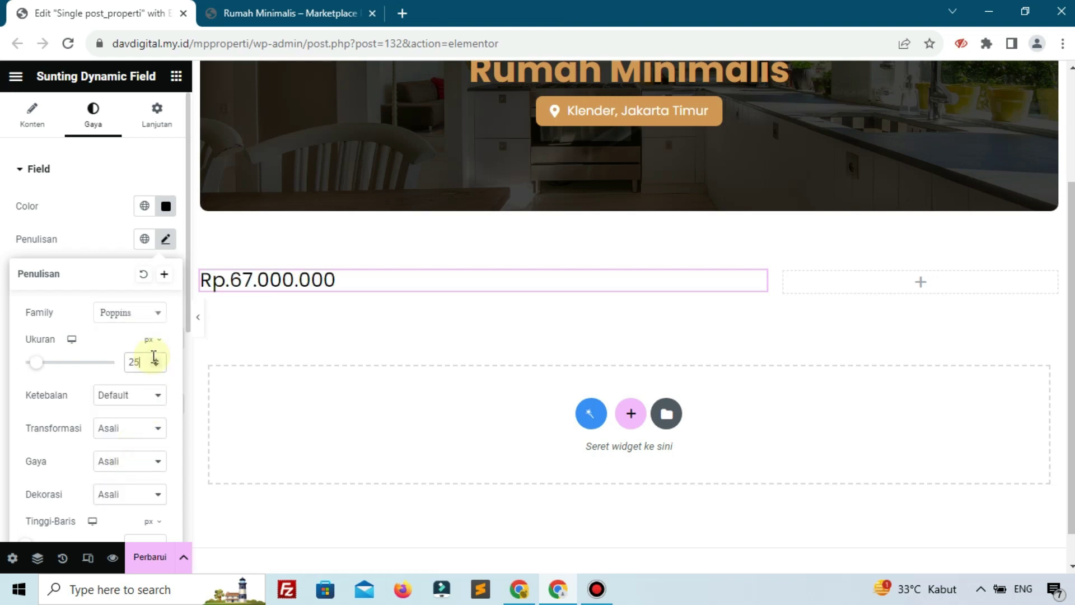
# Set the price field's font weight to 700 (Bold).
pyautogui.click(134, 395)
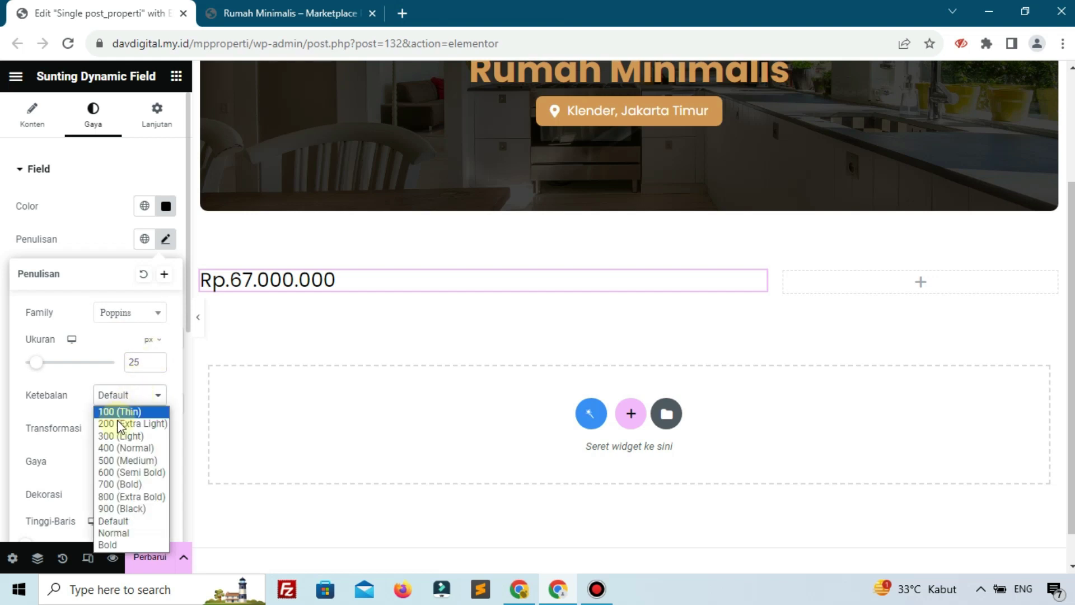
pyautogui.click(117, 473)
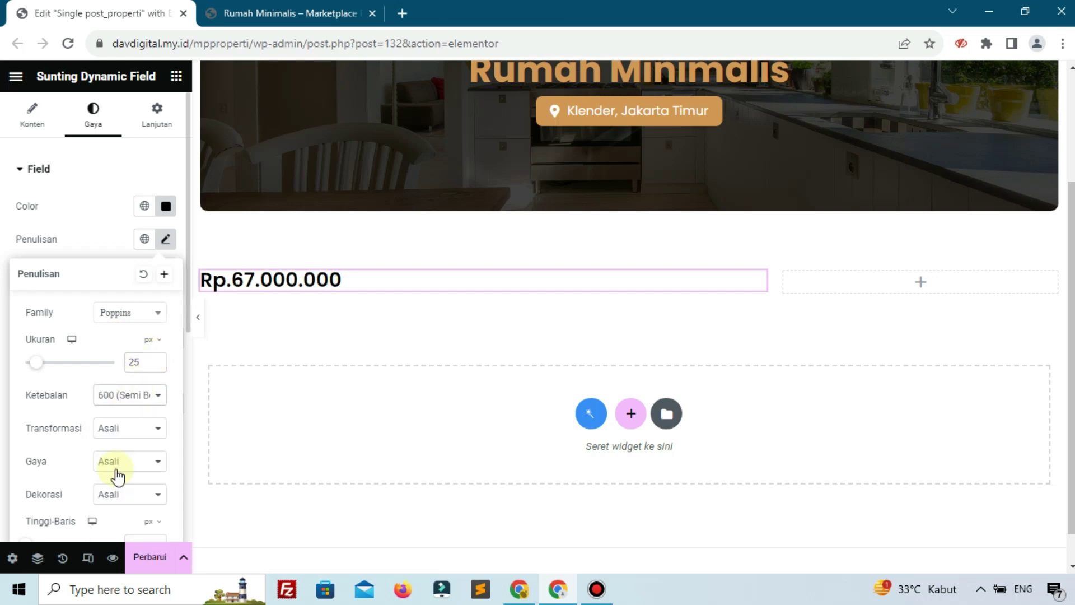
pyautogui.click(125, 396)
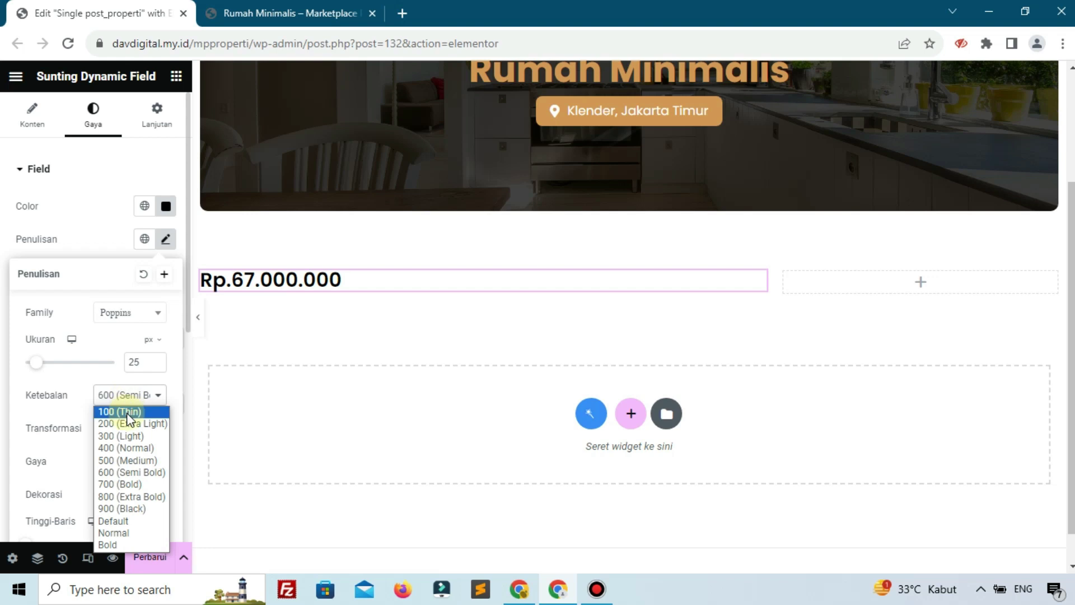
pyautogui.click(133, 485)
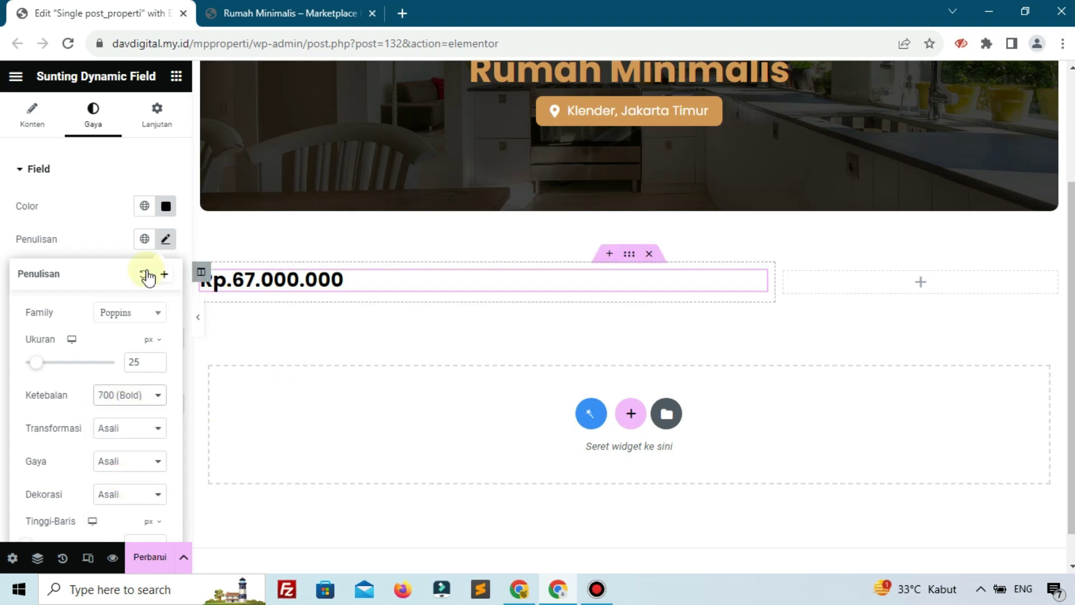
# Give the price field a custom (Khusus) width of 50%.
pyautogui.click(155, 109)
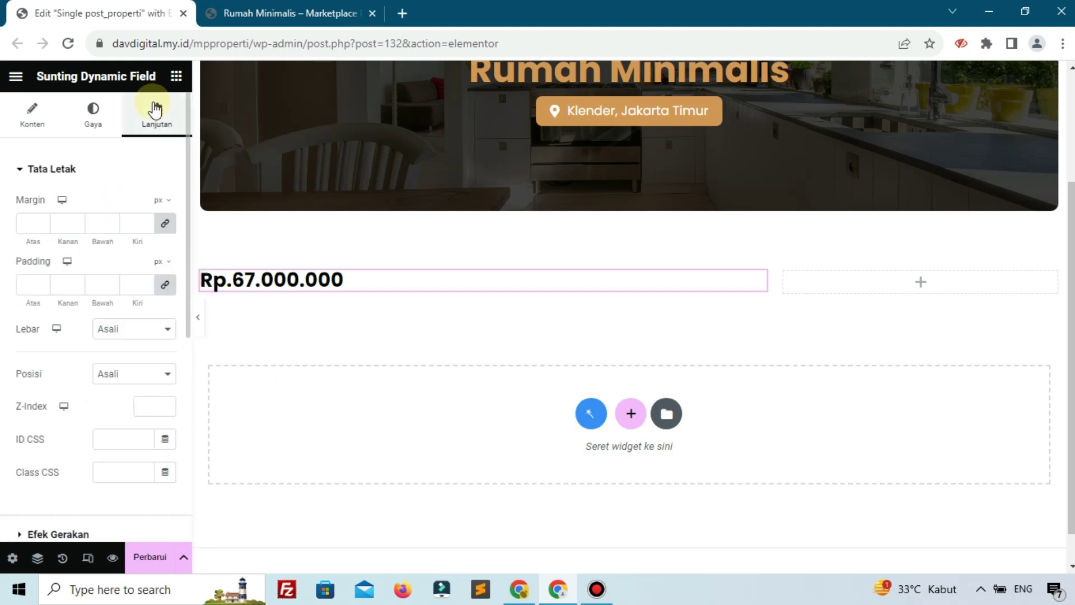
pyautogui.click(113, 331)
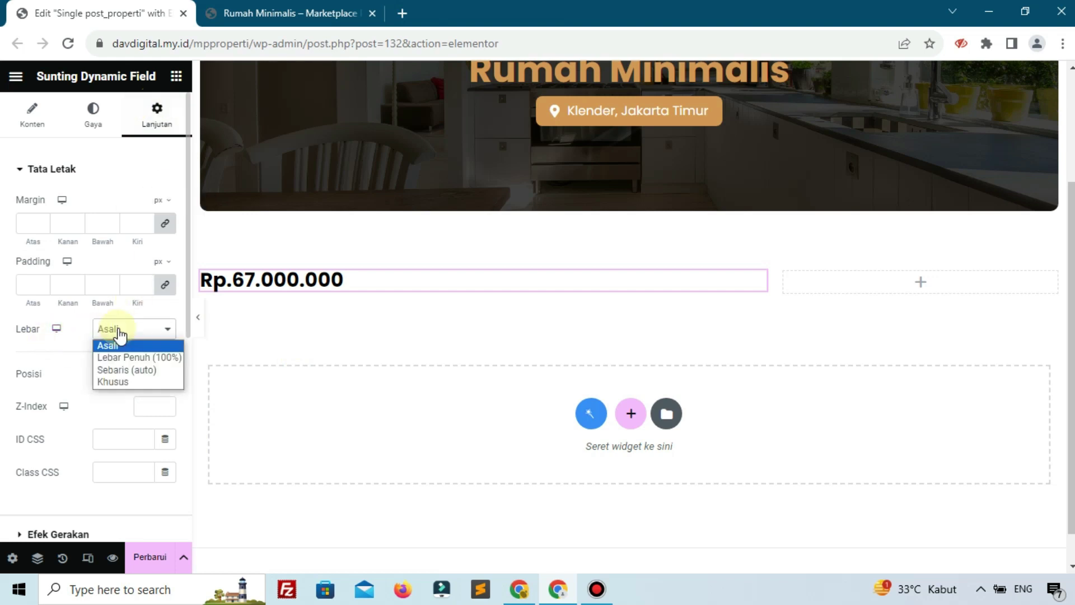
pyautogui.click(123, 381)
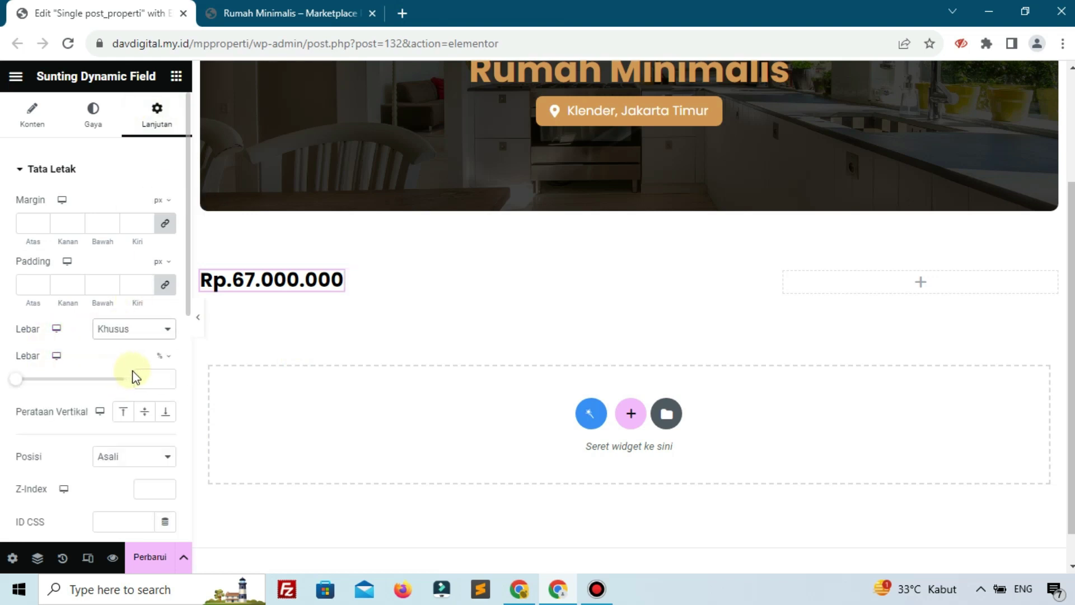
pyautogui.click(137, 371)
pyautogui.write('50')
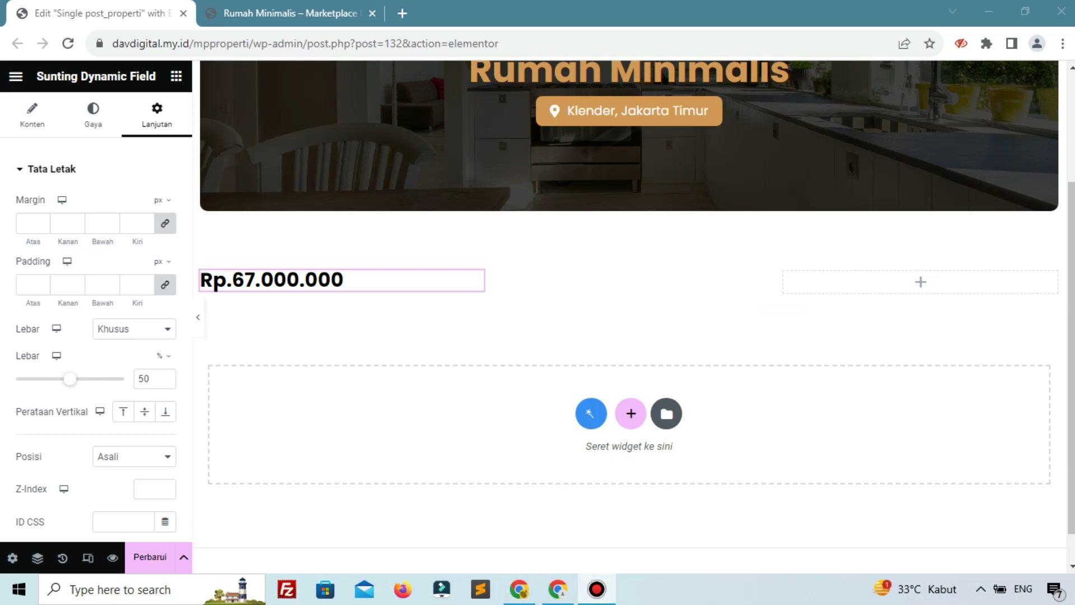
# Add a Dynamic Terms widget beneath the price and source its terms from the Status Property taxonomy.
pyautogui.click(151, 101)
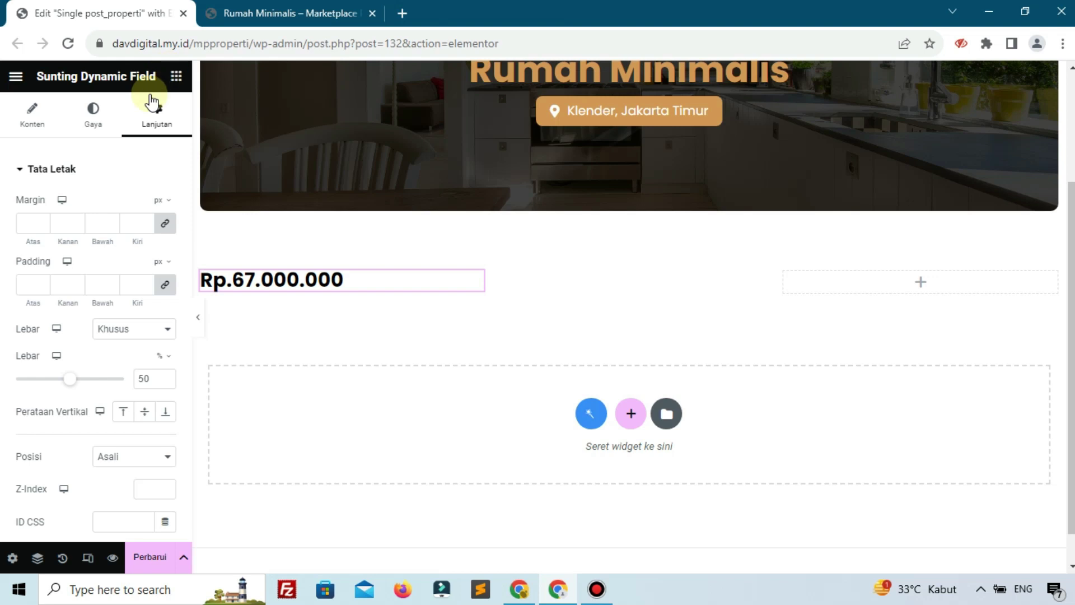
pyautogui.write('dyn')
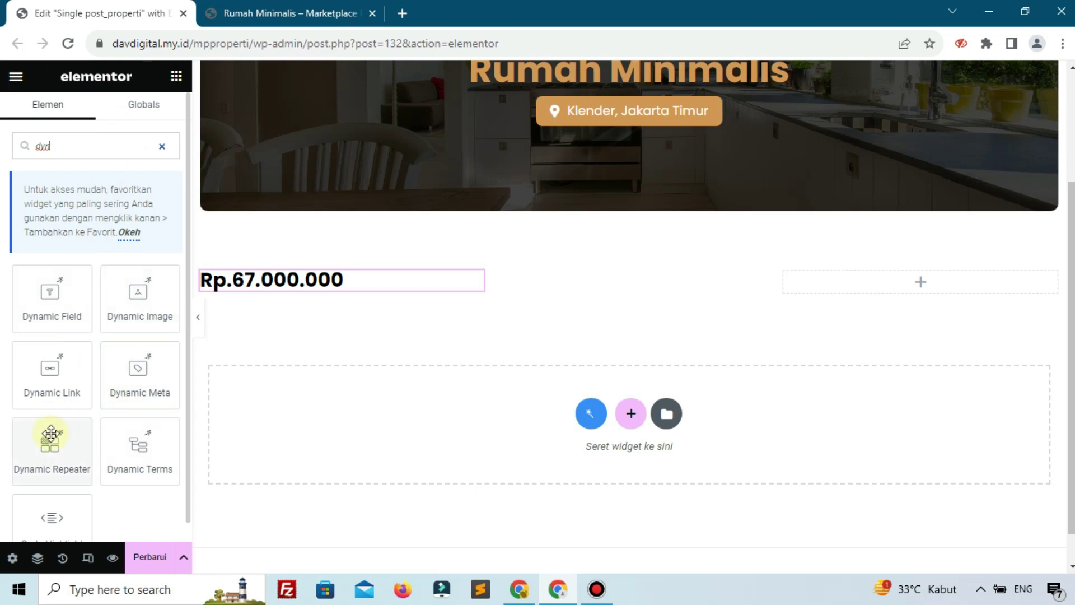
pyautogui.moveTo(111, 420); pyautogui.dragTo(226, 284)
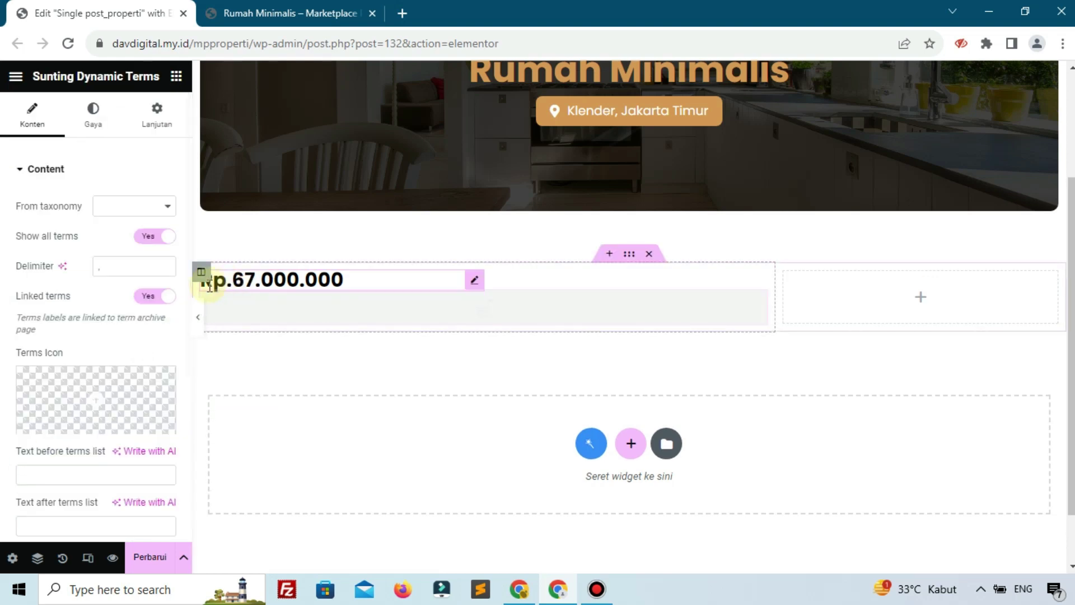
pyautogui.click(130, 209)
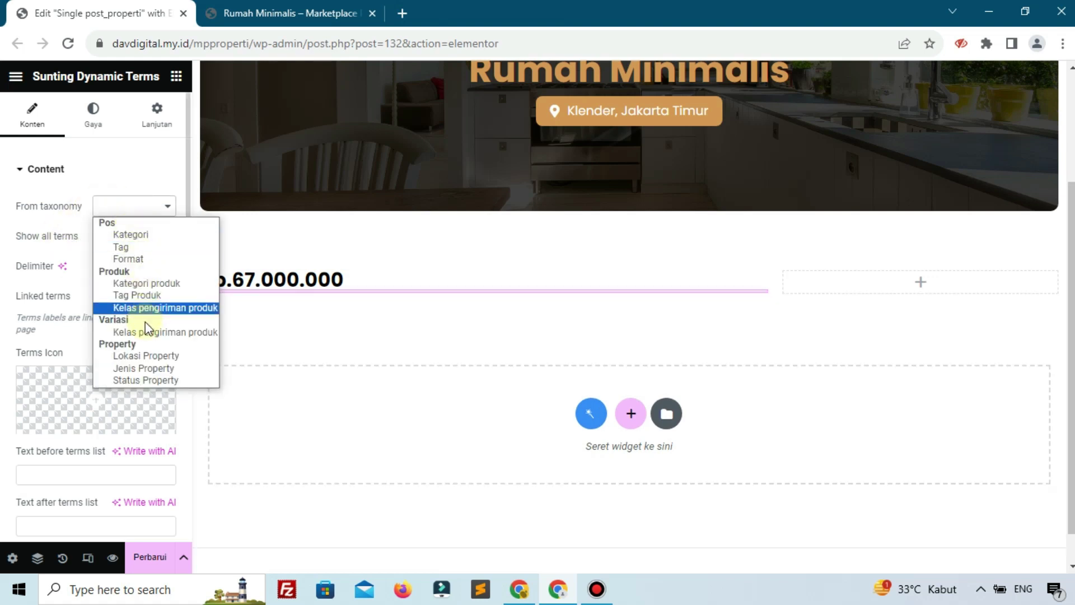
pyautogui.click(137, 379)
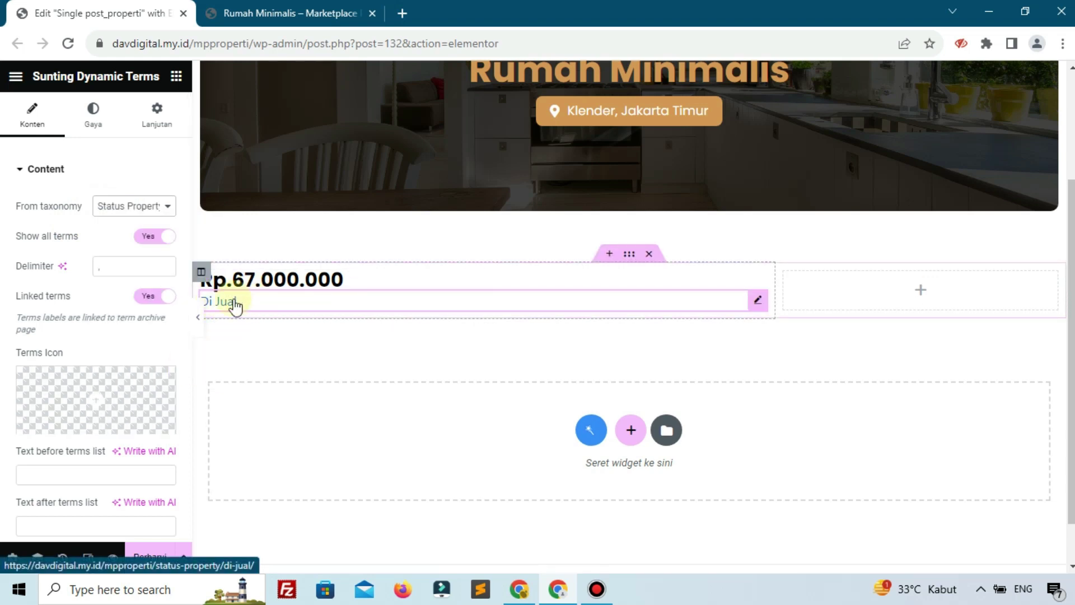
# Give the status terms widget a custom (Khusus) width of 50%.
pyautogui.scroll(-5, 23, 296)
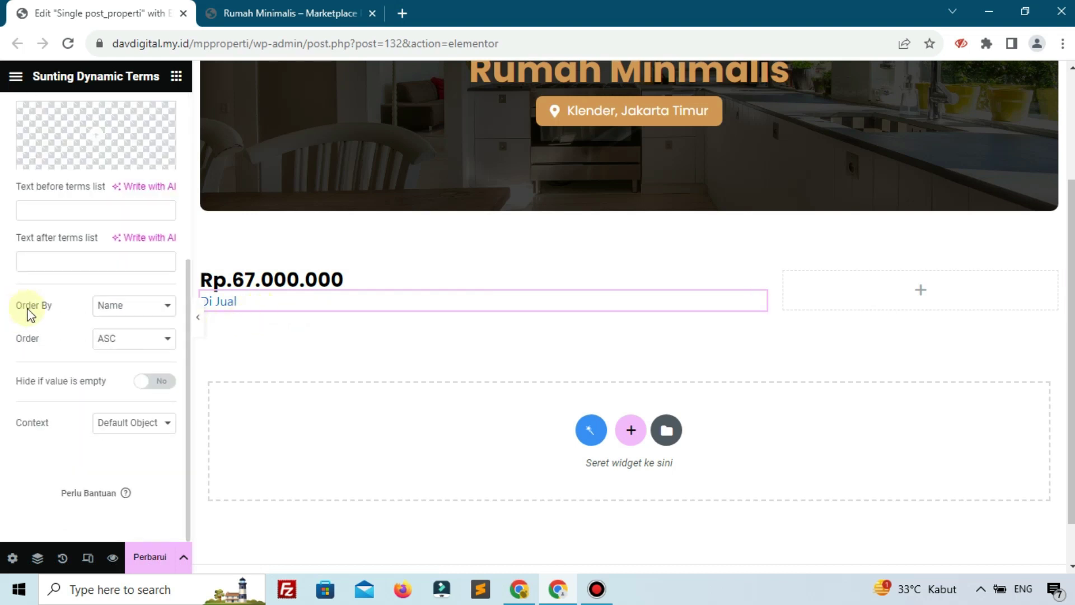
pyautogui.scroll(5, 87, 246)
pyautogui.click(157, 111)
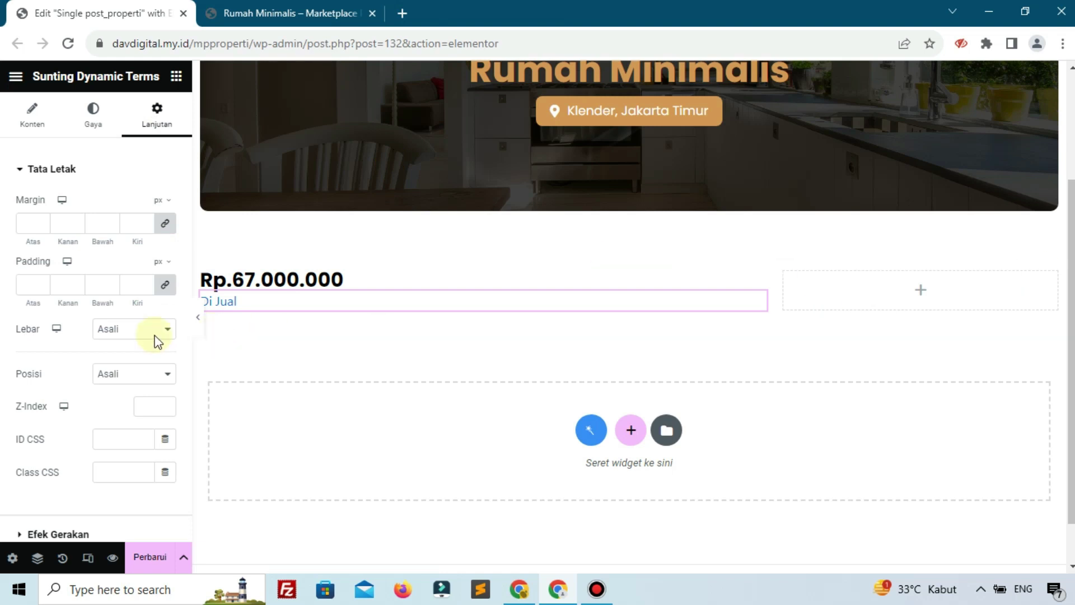
pyautogui.click(149, 330)
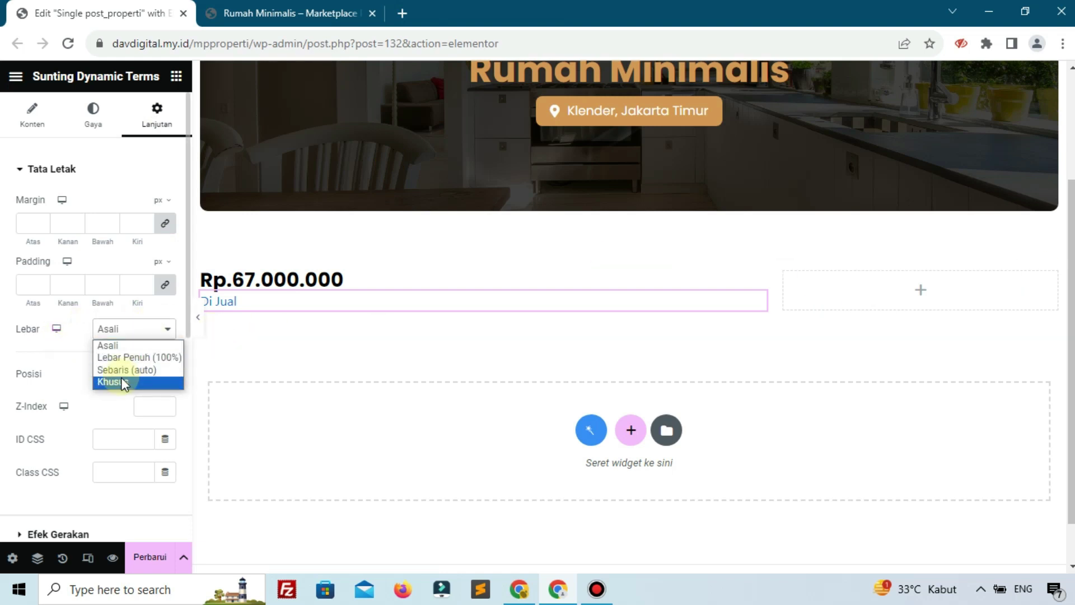
pyautogui.click(121, 381)
pyautogui.click(142, 381)
pyautogui.write('50')
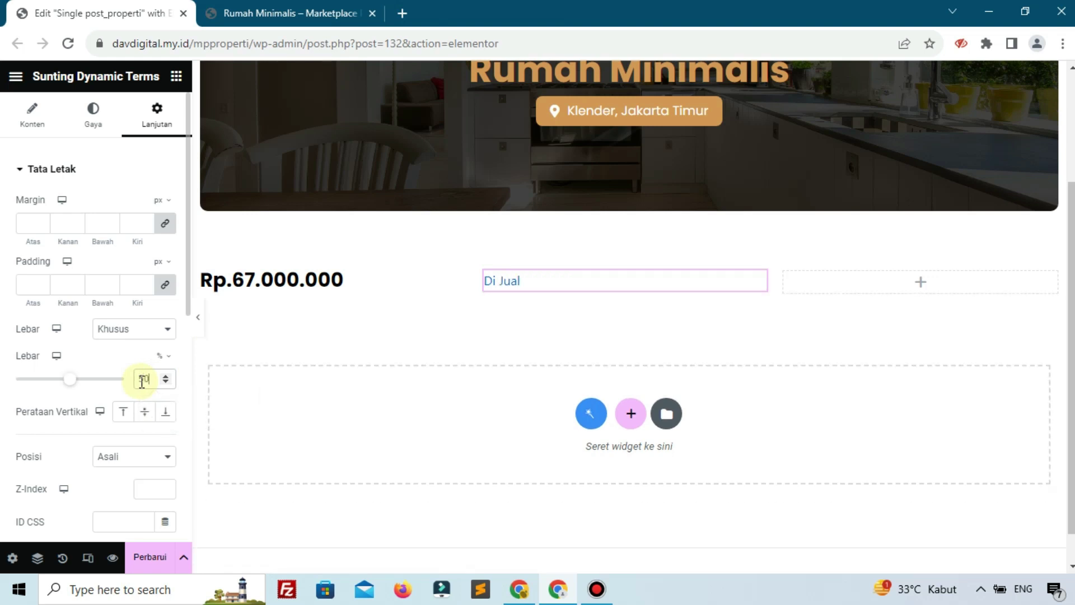
# Align the status terms to the right within their widget and update the template.
pyautogui.scroll(-4, 5, 329)
pyautogui.scroll(4, 63, 211)
pyautogui.click(95, 141)
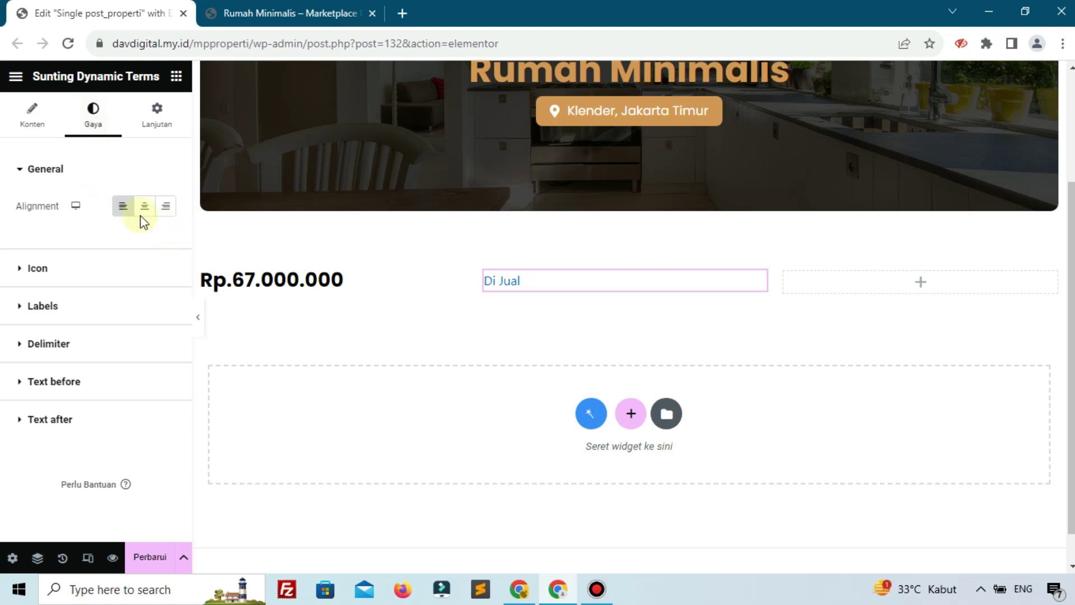
pyautogui.click(159, 206)
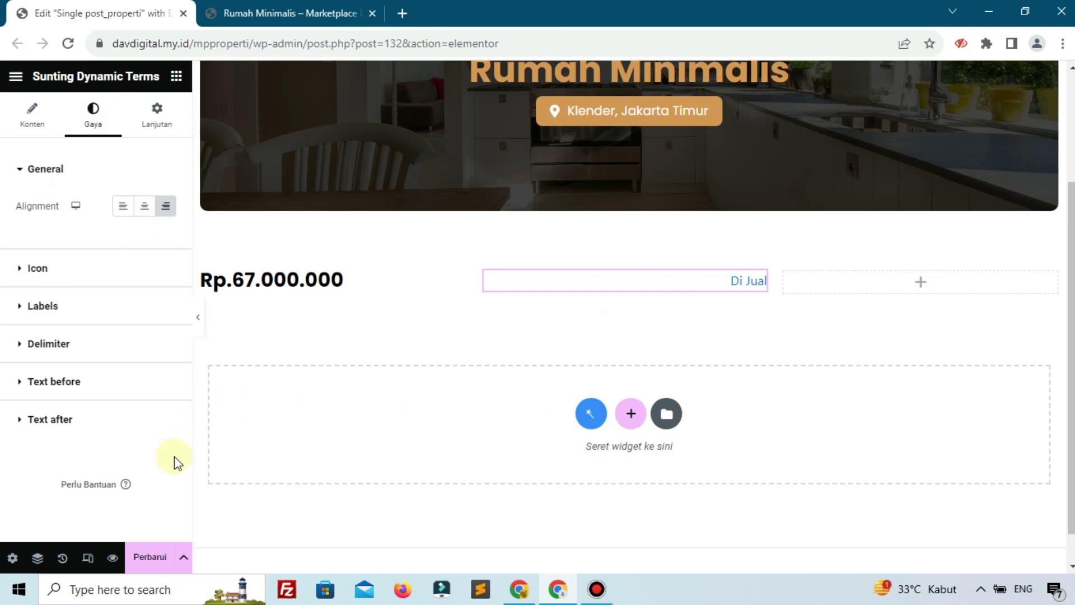
pyautogui.click(149, 558)
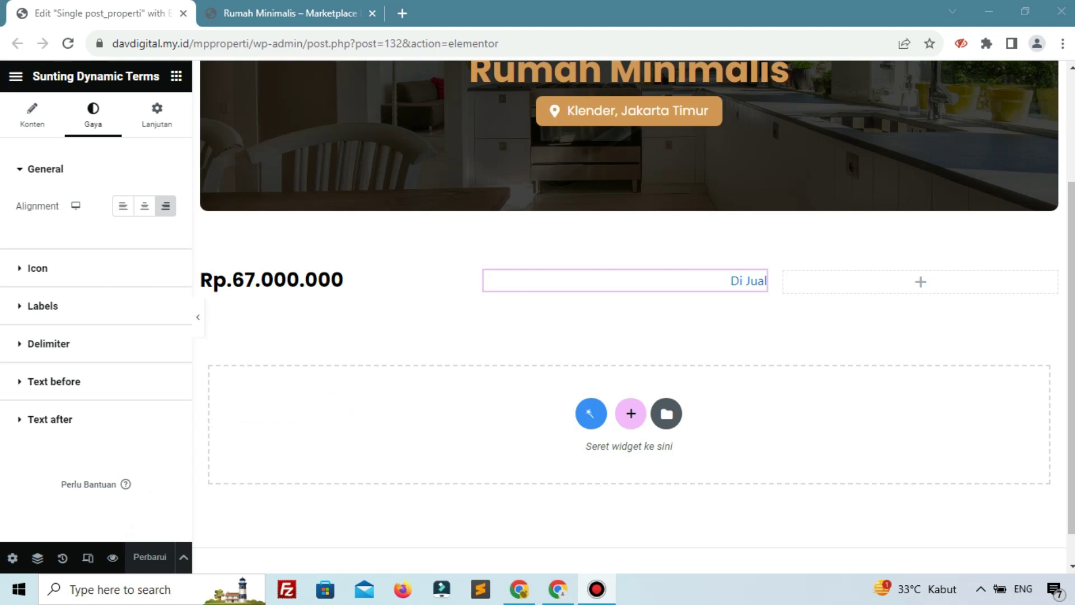
# Open the Labels style settings of the status terms widget.
pyautogui.click(29, 311)
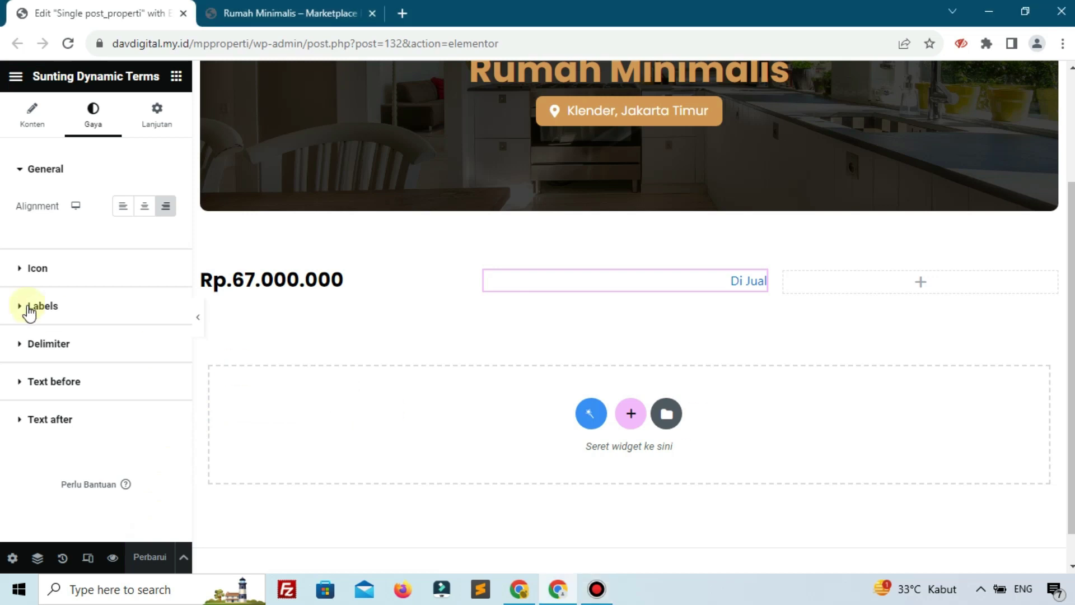
pyautogui.click(29, 307)
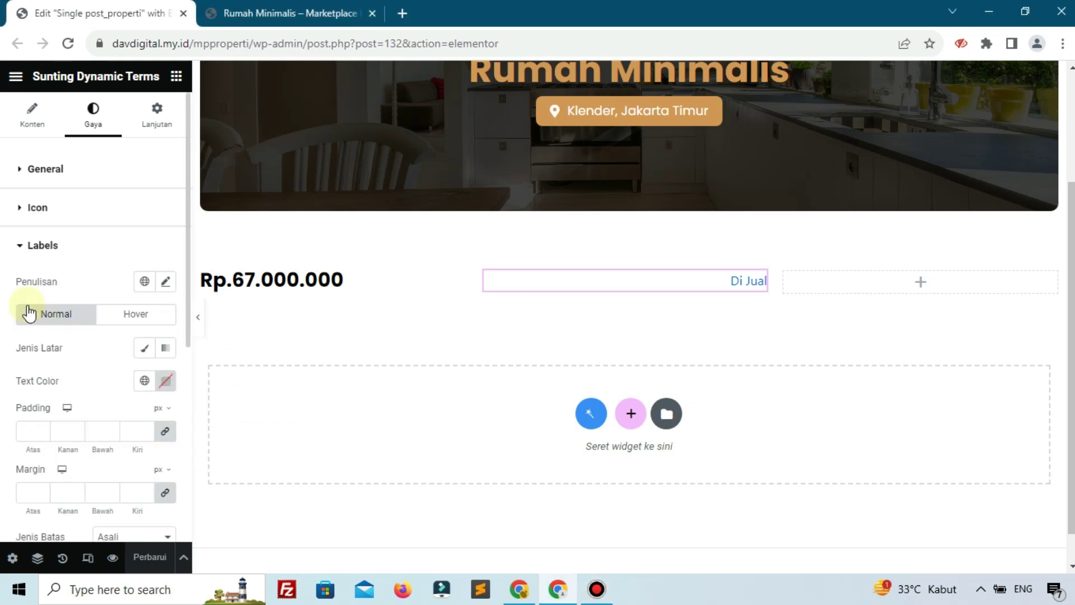
# Open the site's WordPress dashboard in a new browser tab and place that tab first.
pyautogui.click(315, 7)
pyautogui.moveTo(82, 79)
pyautogui.rightClick(70, 105)
pyautogui.click(108, 119)
pyautogui.moveTo(396, 8); pyautogui.dragTo(2, 6)
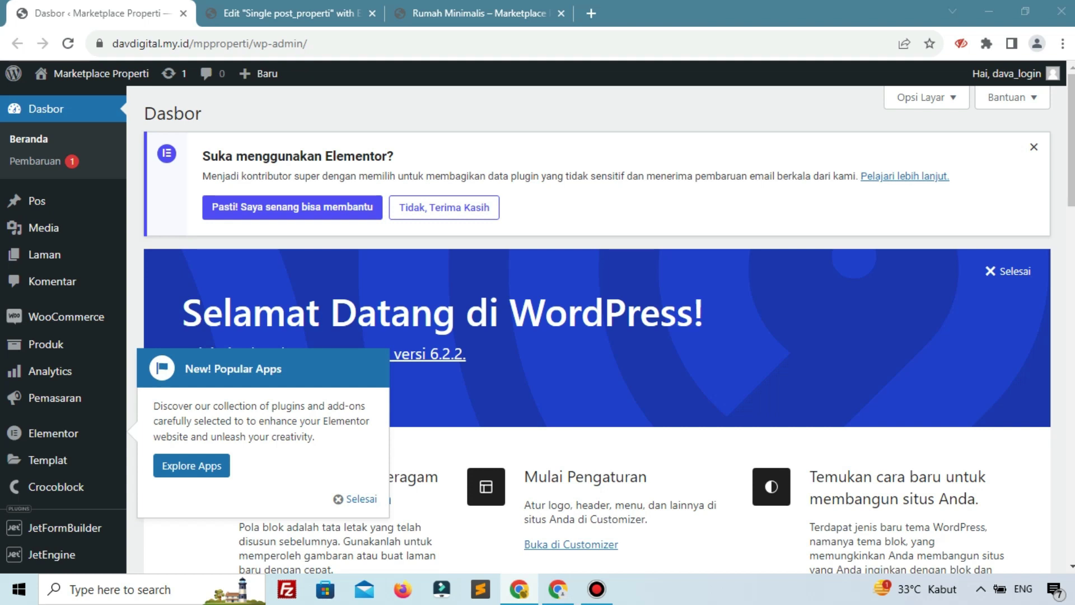
# Open the Status Property taxonomy and examine its Warna Status Property color field.
pyautogui.scroll(-3, 49, 425)
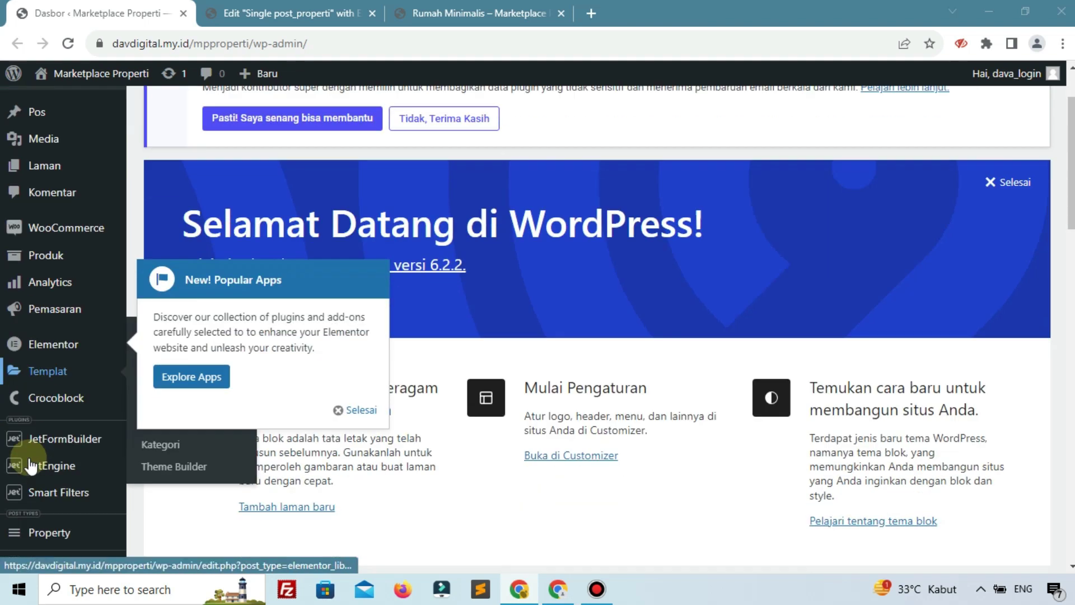
pyautogui.moveTo(50, 404)
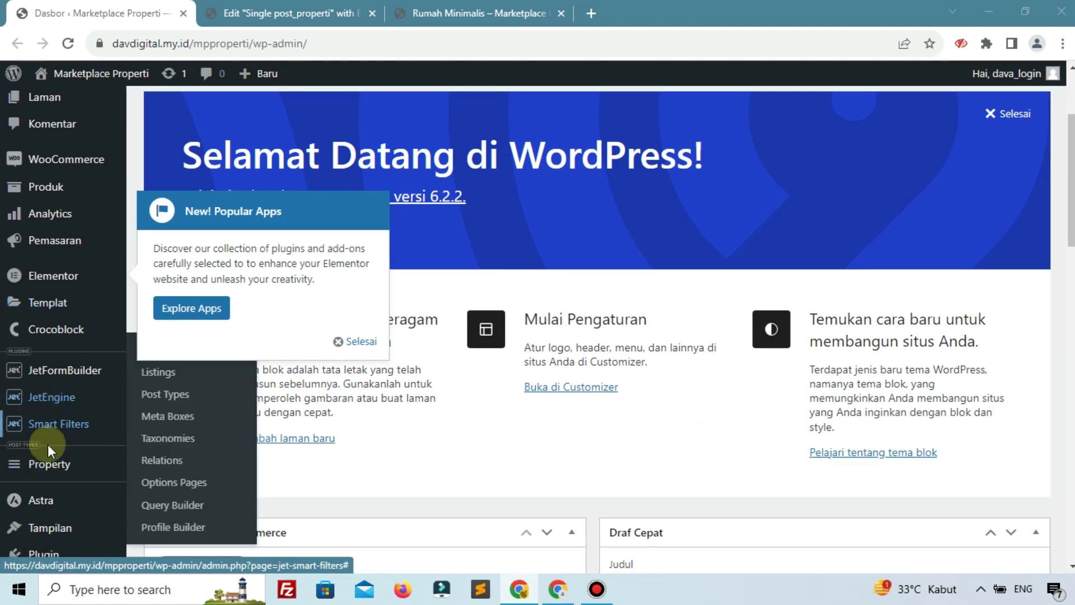
pyautogui.moveTo(48, 465)
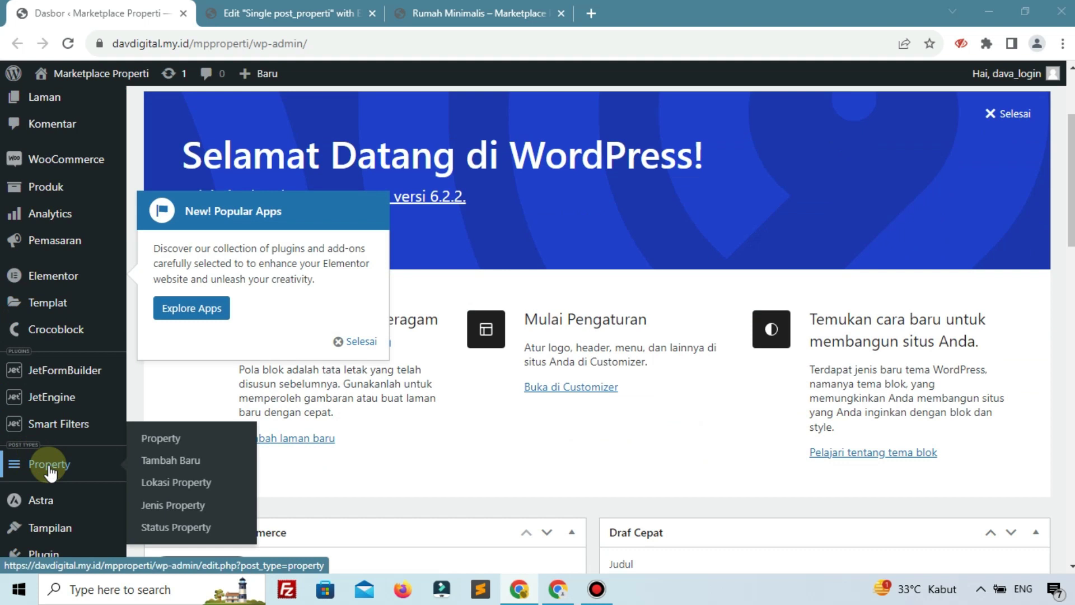
pyautogui.click(168, 527)
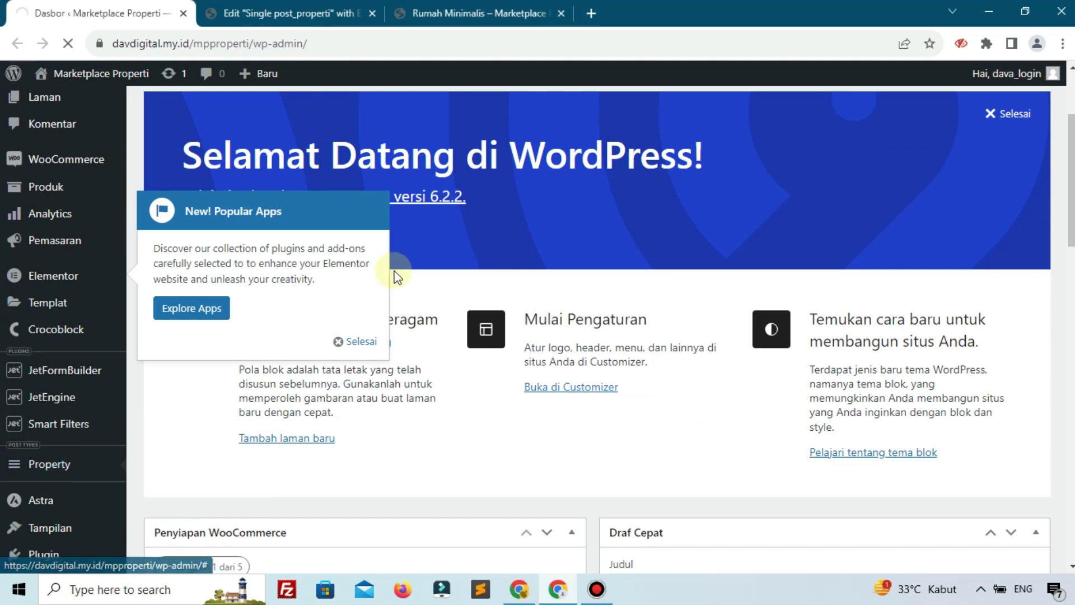
pyautogui.scroll(-5, 397, 276)
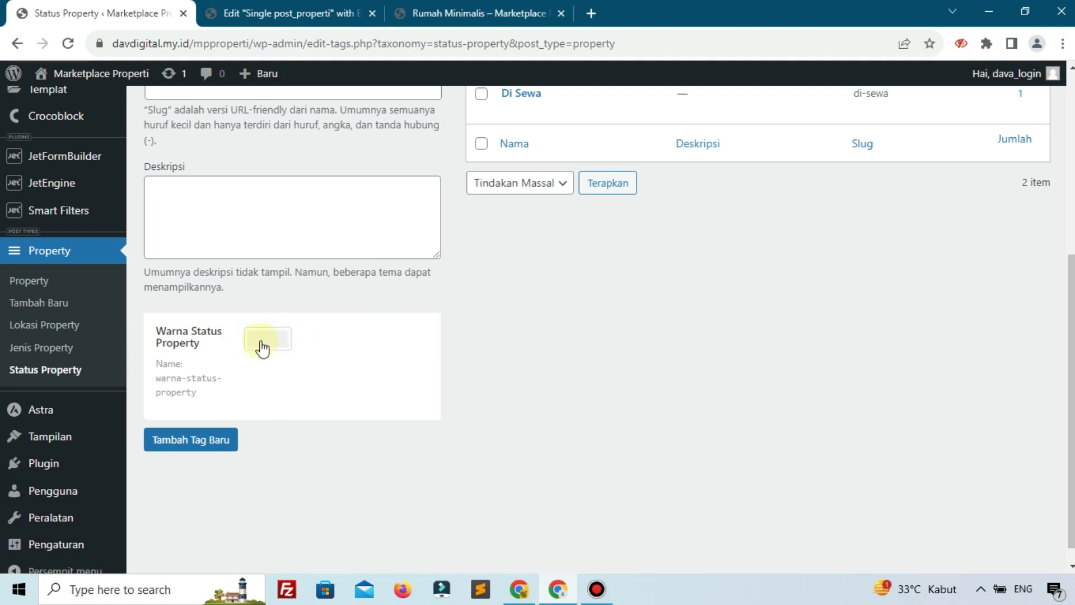
# In the Elementor template, give the status labels a classic background whose color comes from the dynamic Term Field.
pyautogui.click(341, 11)
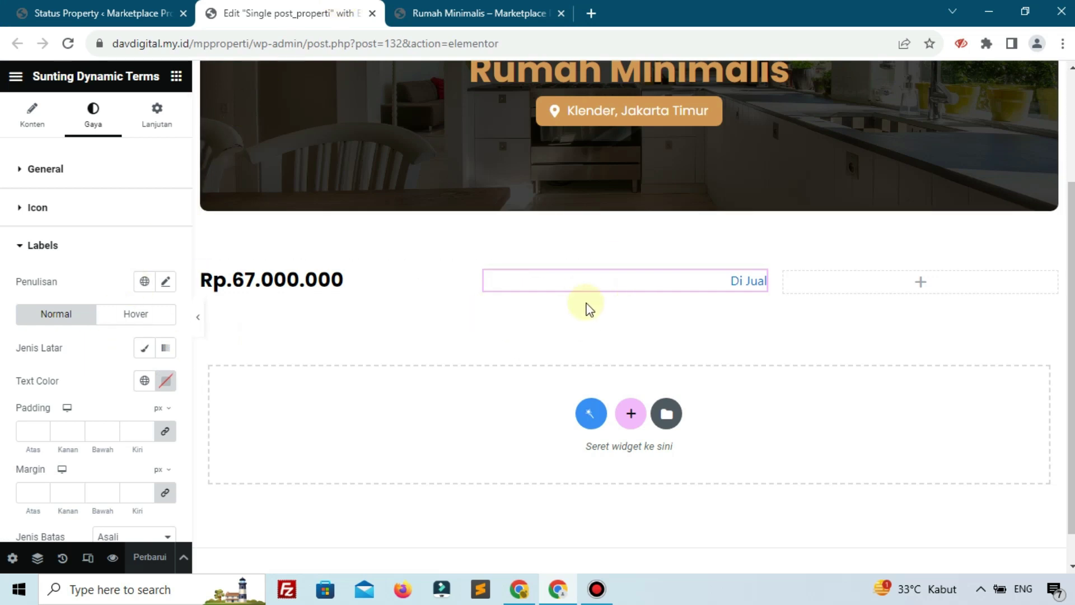
pyautogui.click(143, 349)
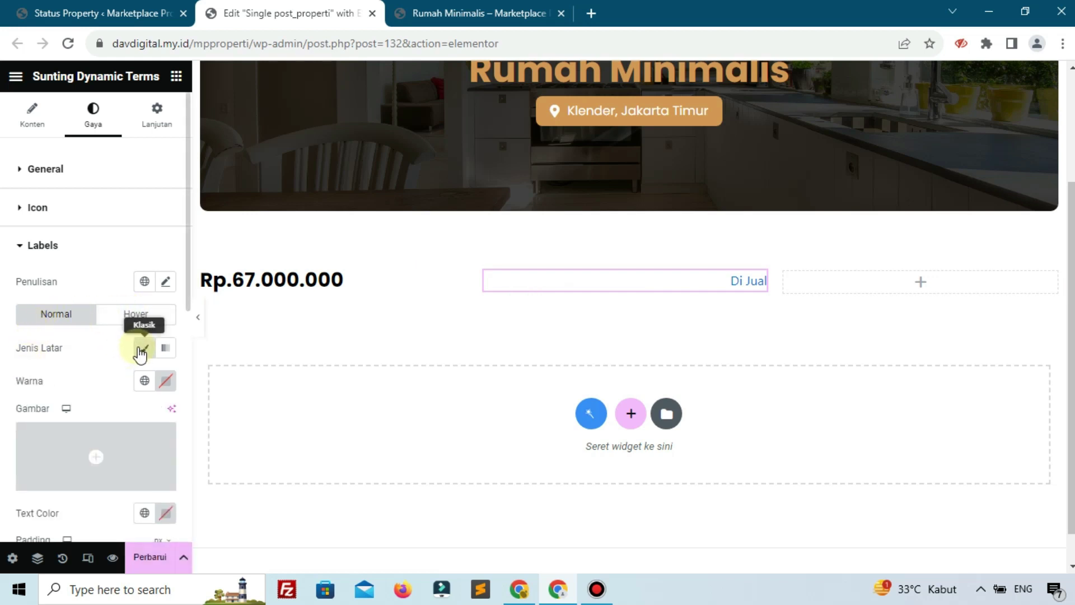
pyautogui.click(168, 382)
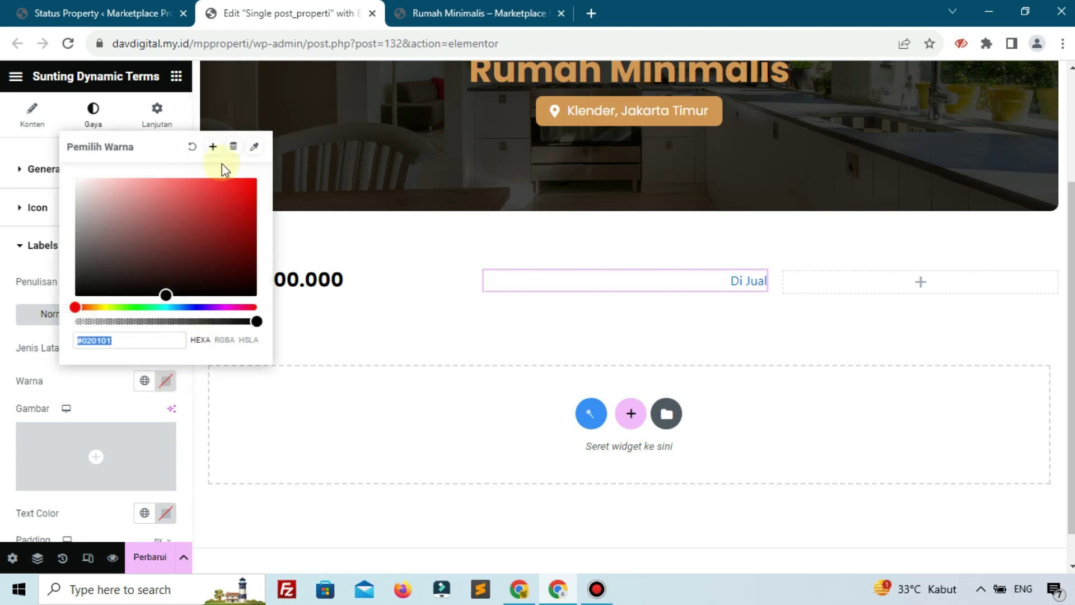
pyautogui.click(232, 148)
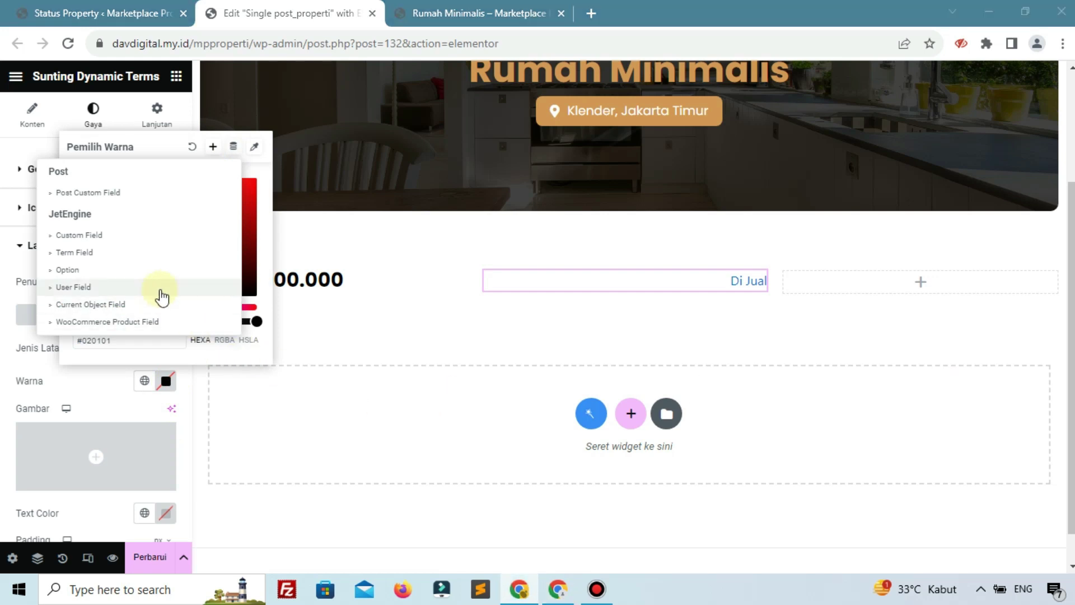
pyautogui.click(87, 254)
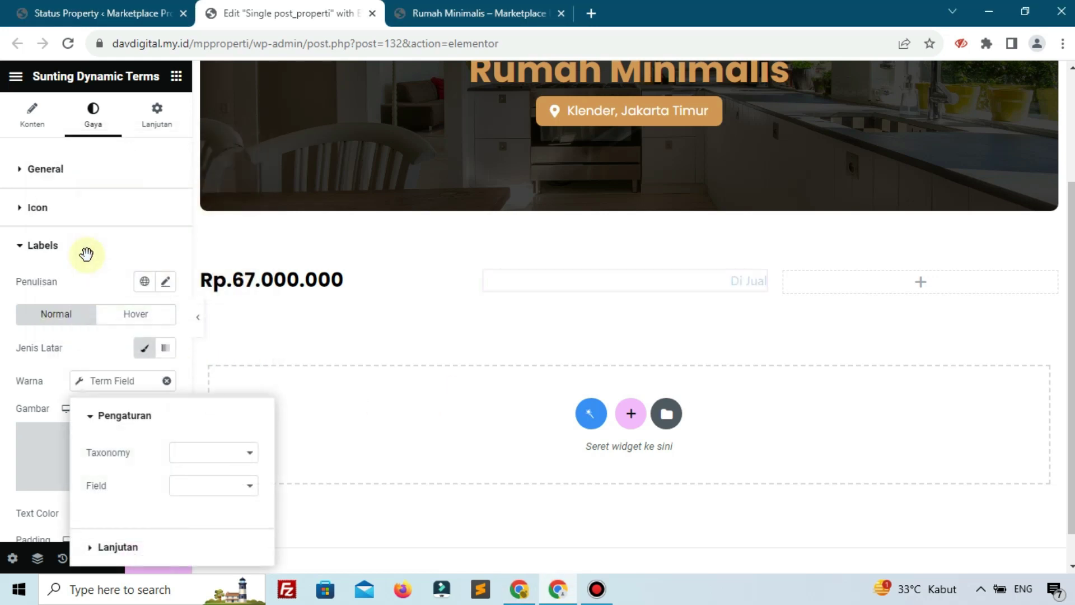
# Configure the background color's Term Field with the Status Property taxonomy and Meta field as its field.
pyautogui.click(189, 456)
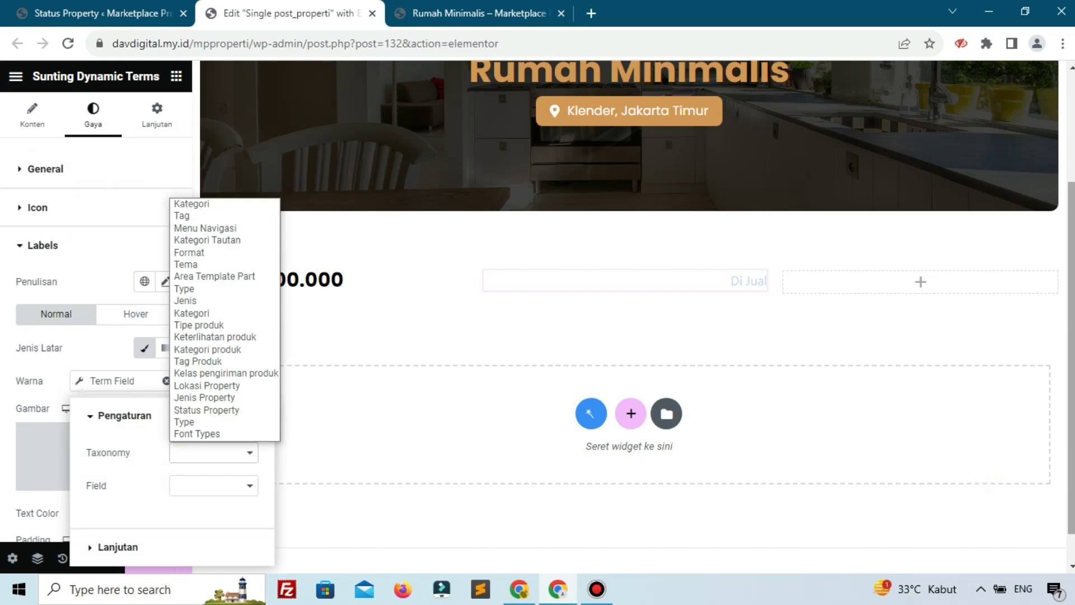
pyautogui.click(189, 458)
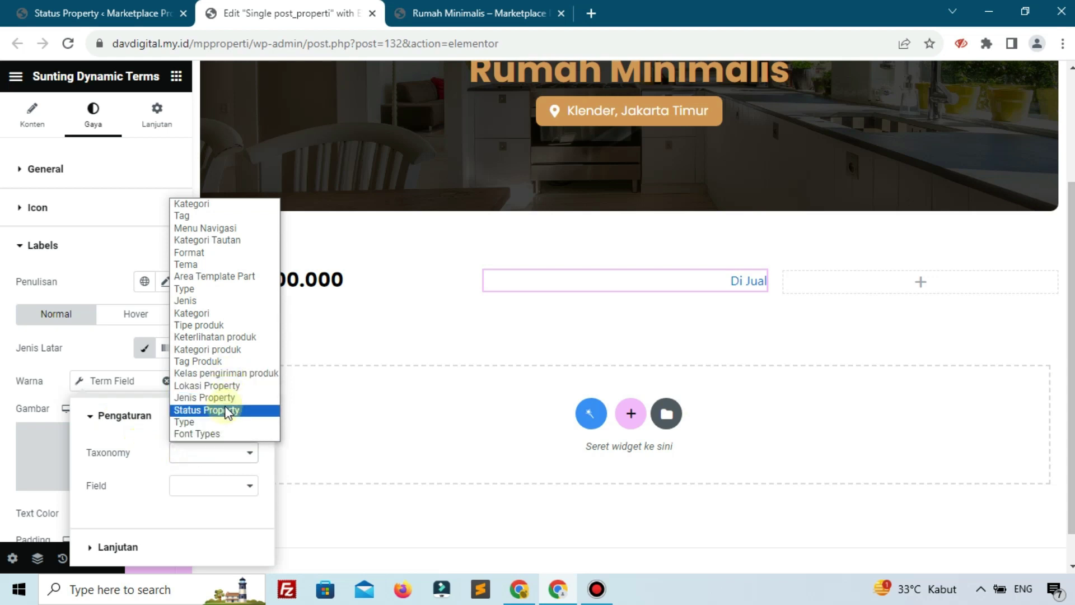
pyautogui.click(226, 411)
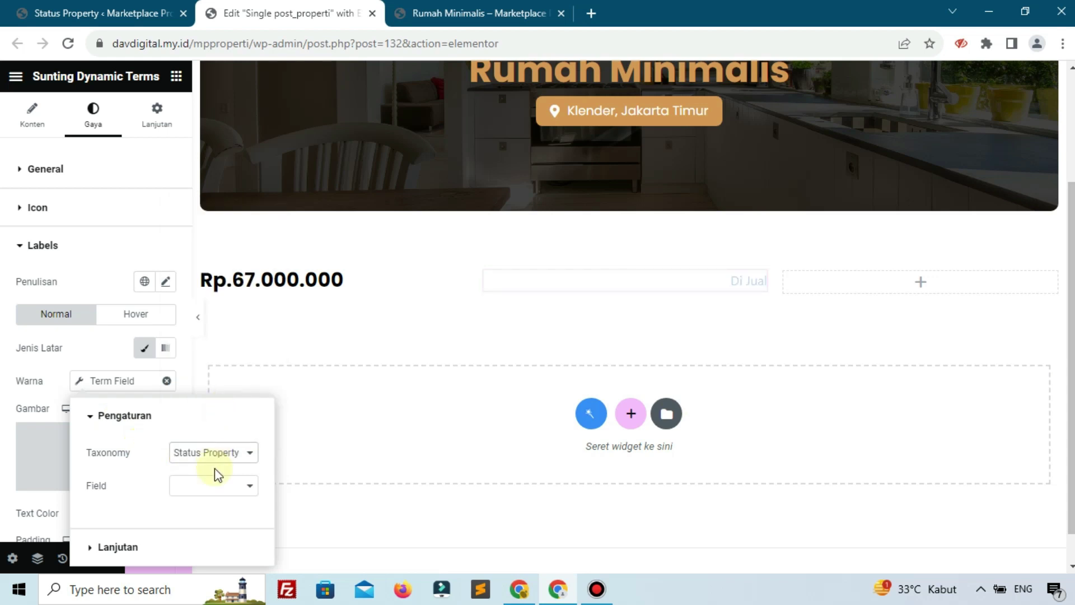
pyautogui.click(219, 491)
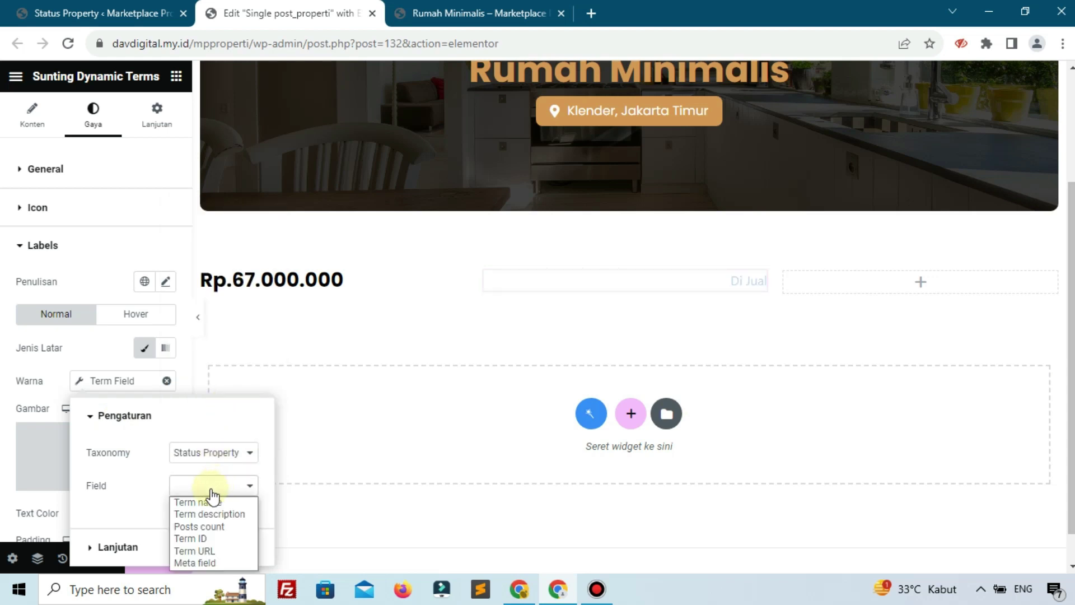
pyautogui.click(187, 563)
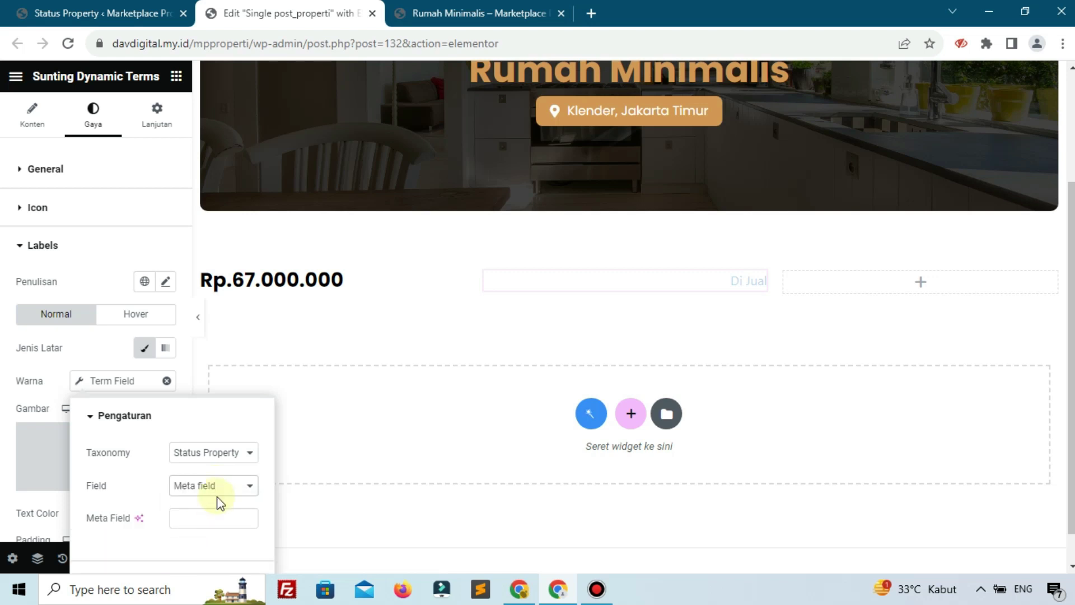
# Look up the color field's name in the Status Property taxonomy and enter warna-status-property as the Term Field's meta field.
pyautogui.click(107, 13)
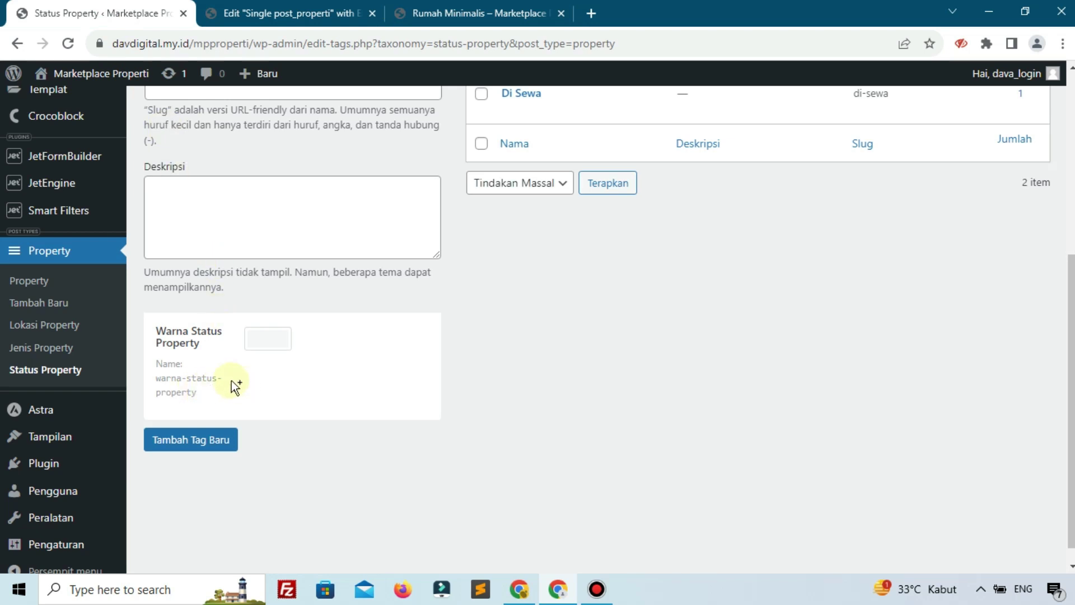
pyautogui.click(314, 13)
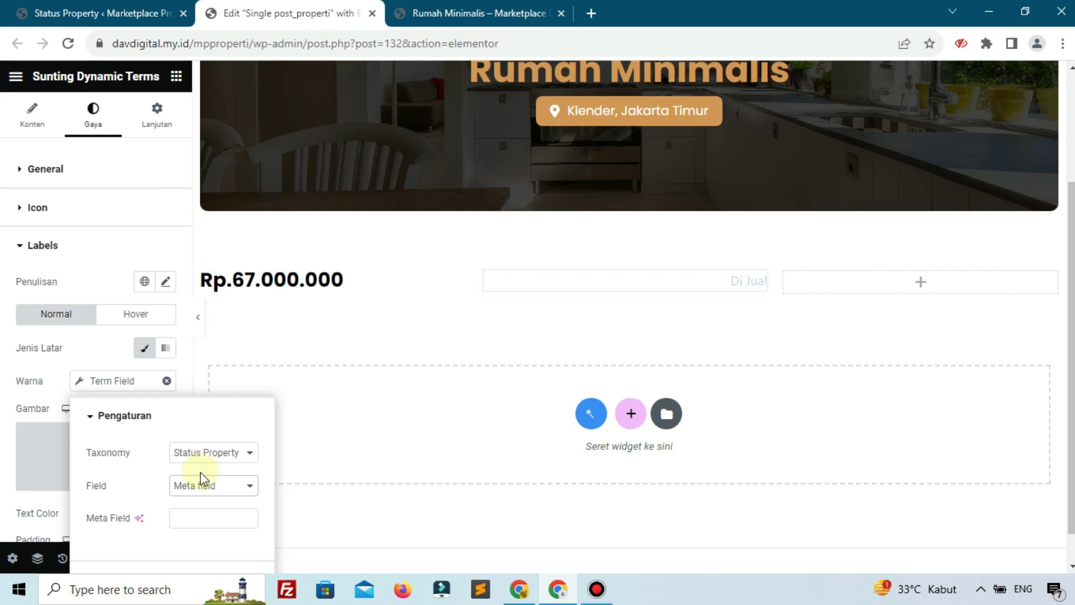
pyautogui.click(199, 511)
pyautogui.write('rna-status-property')
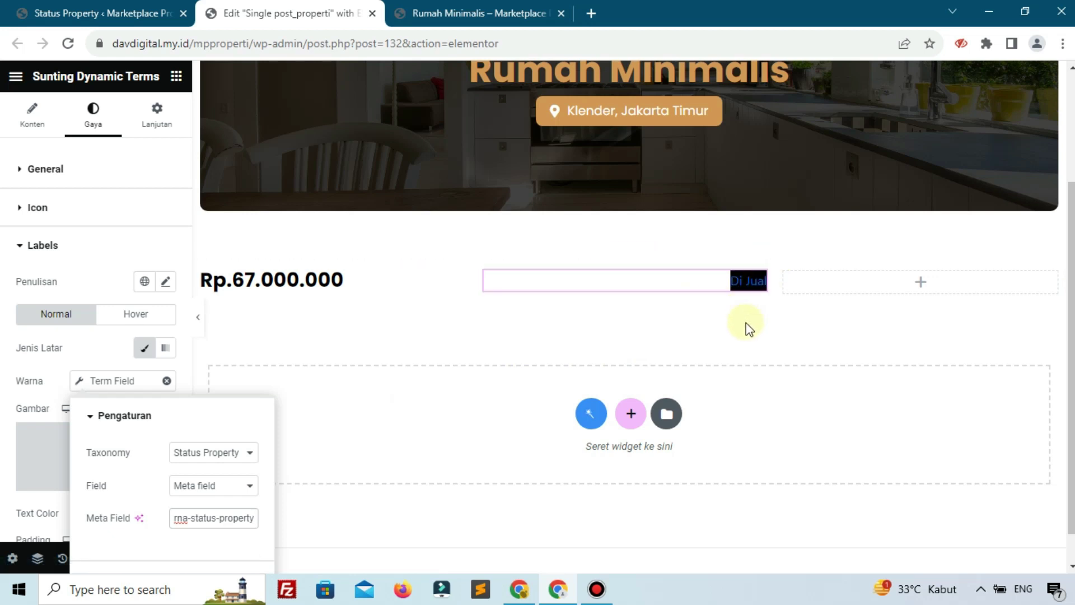
pyautogui.press('F12')
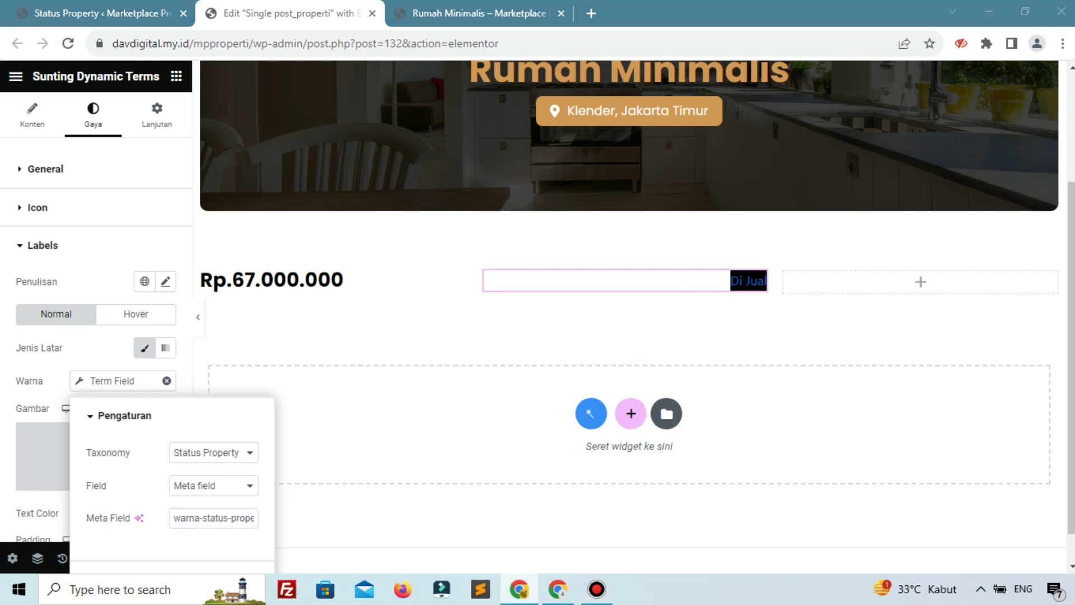
pyautogui.click(48, 374)
# Set the status label's text color to white.
pyautogui.scroll(-5, 48, 378)
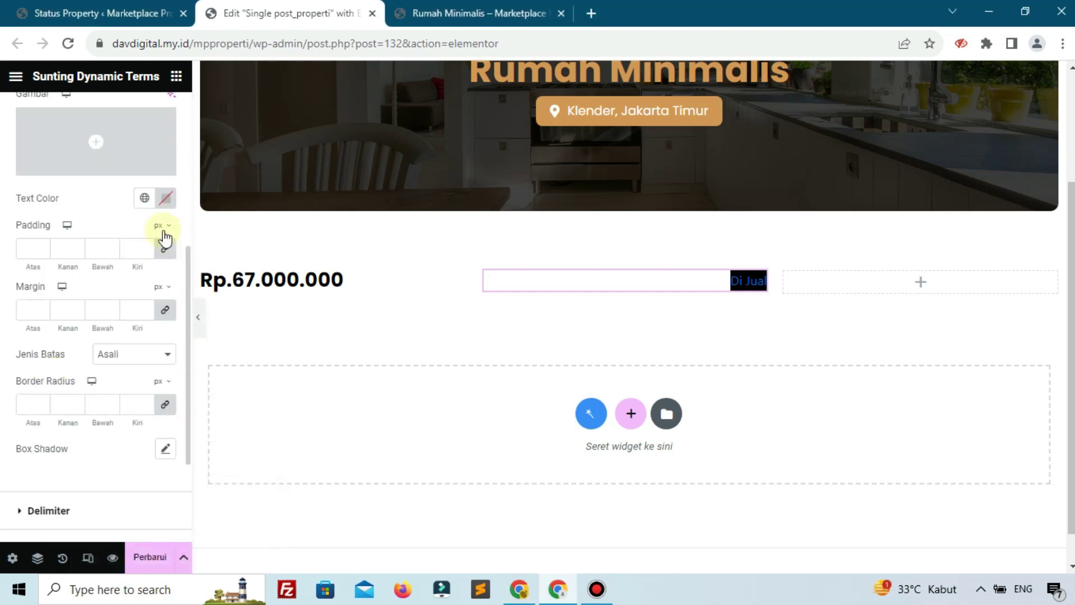
pyautogui.click(165, 201)
pyautogui.click(25, 214)
# Set the status label's unlinked padding to 1 px top and bottom and 15 px on each side, with a 5 px border radius.
pyautogui.click(166, 249)
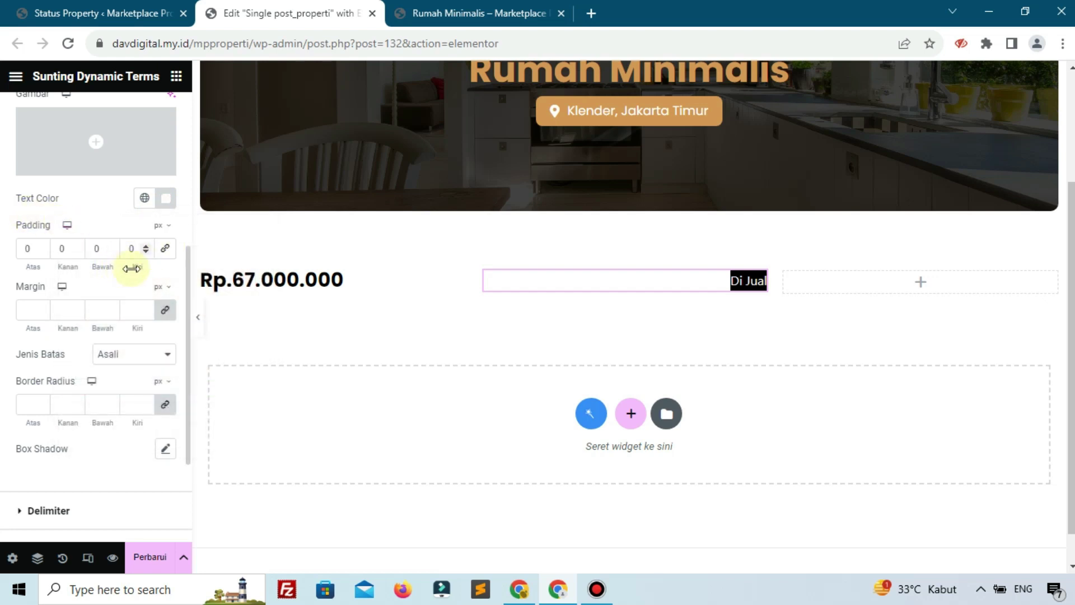
pyautogui.click(42, 245)
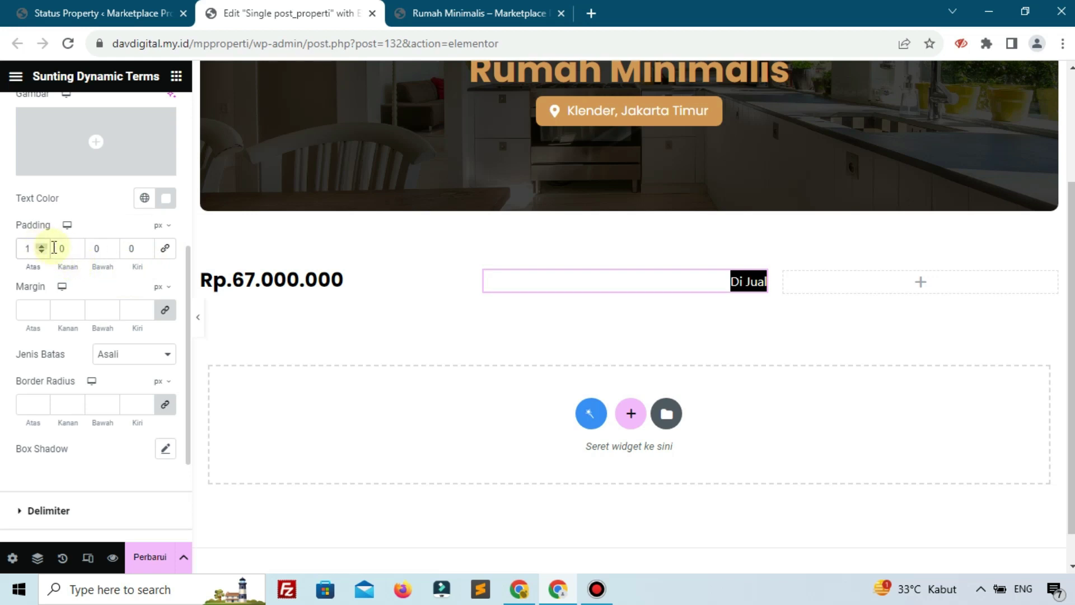
pyautogui.click(111, 246)
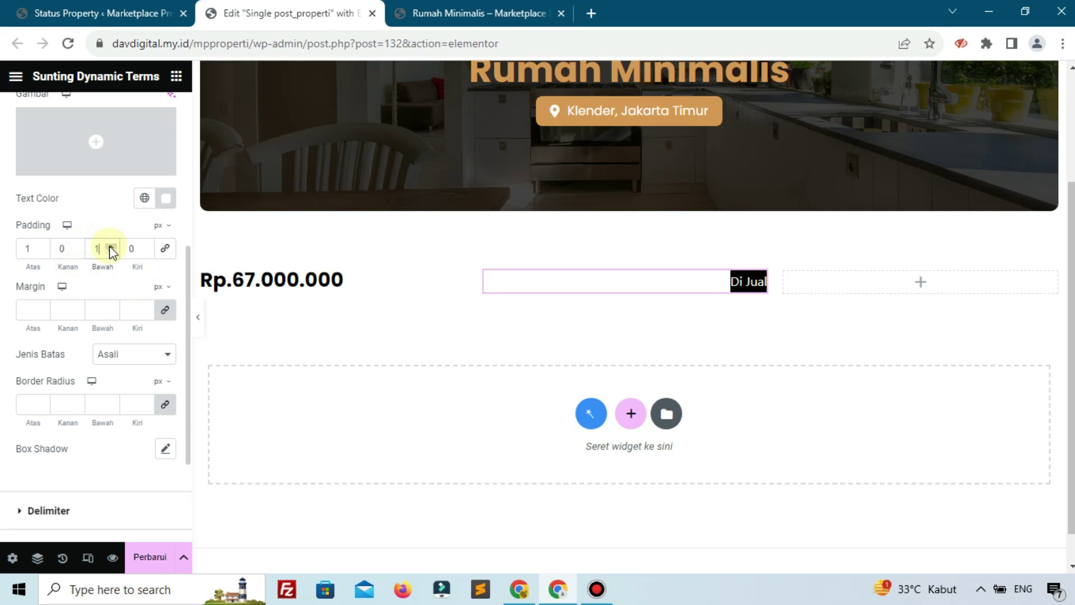
pyautogui.click(67, 249)
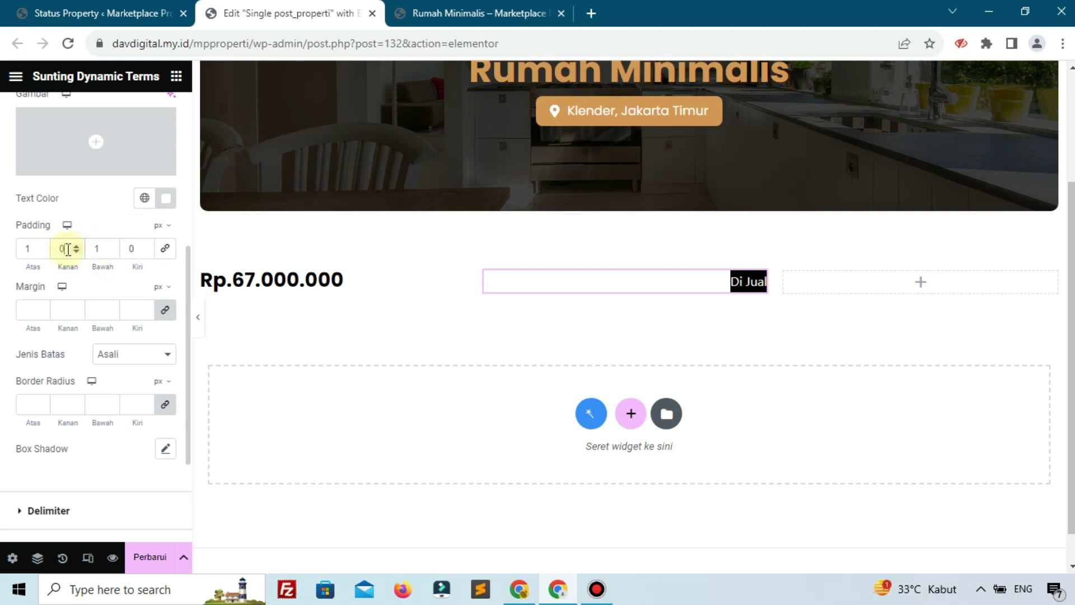
pyautogui.write('15')
pyautogui.click(96, 253)
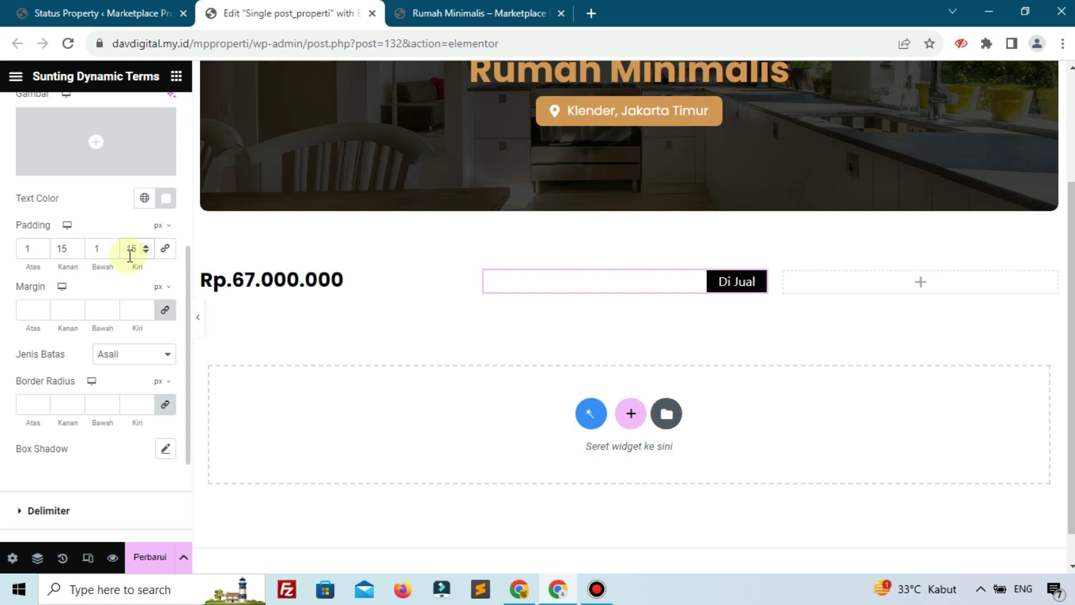
pyautogui.click(60, 398)
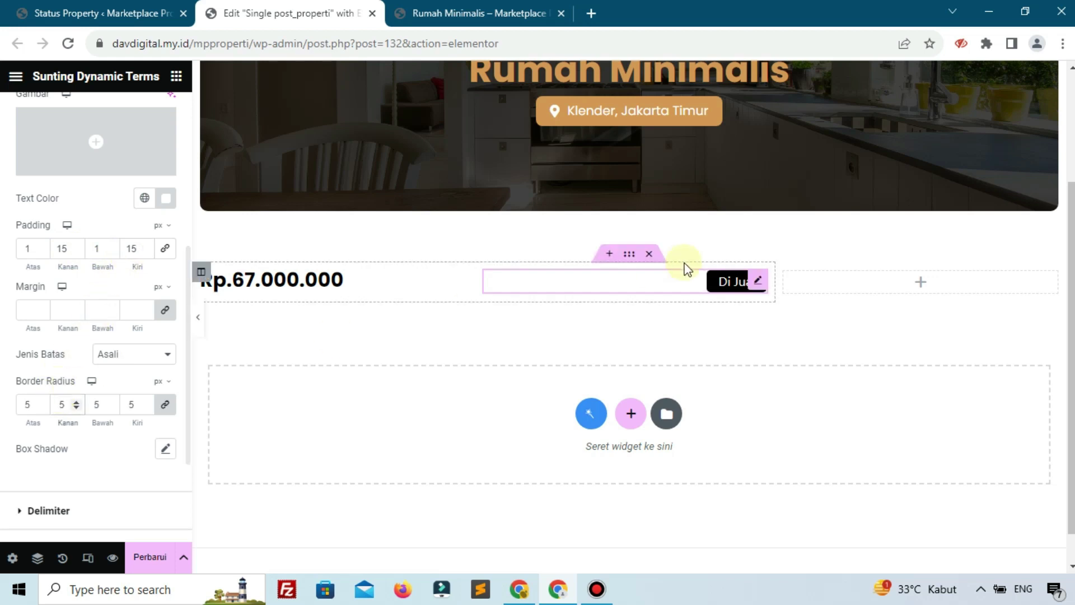
# Set the status label's typography to Poppins, 14 px, weight 500 (Medium).
pyautogui.scroll(5, 79, 233)
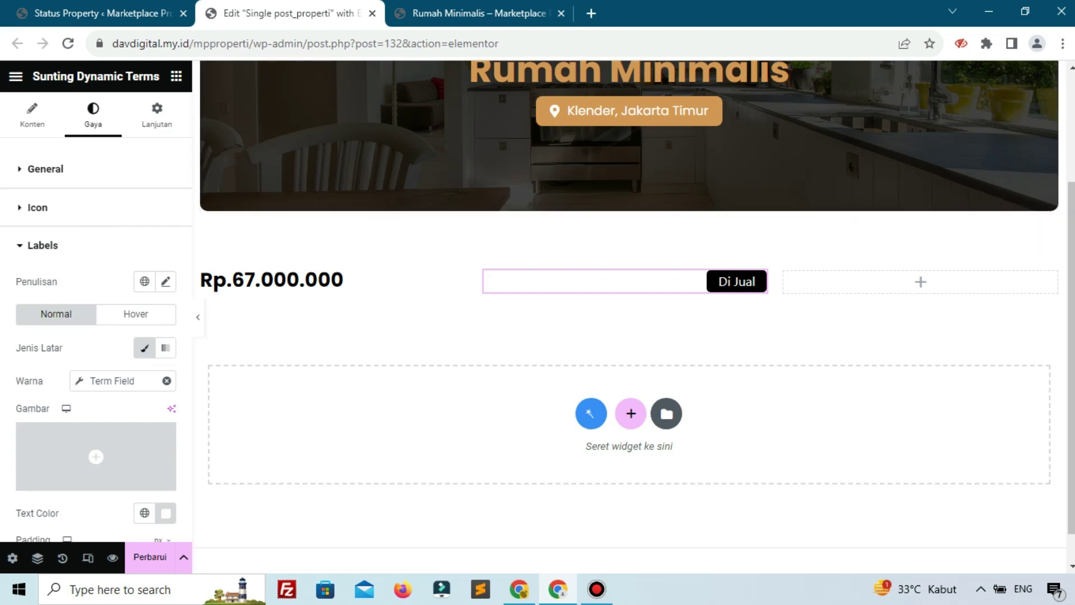
pyautogui.click(166, 283)
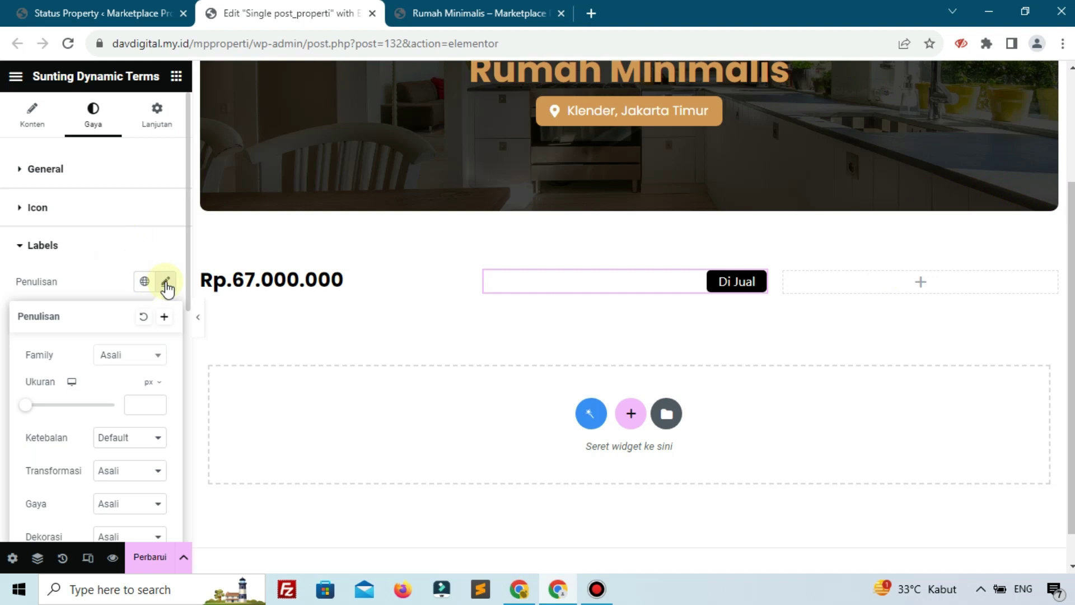
pyautogui.click(137, 409)
pyautogui.write('14')
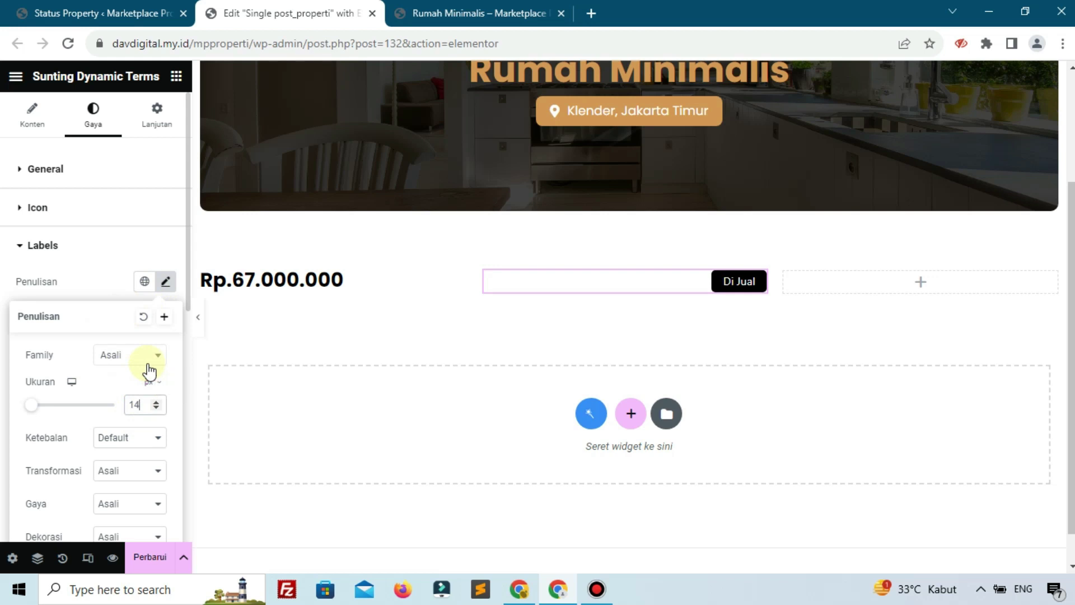
pyautogui.click(149, 370)
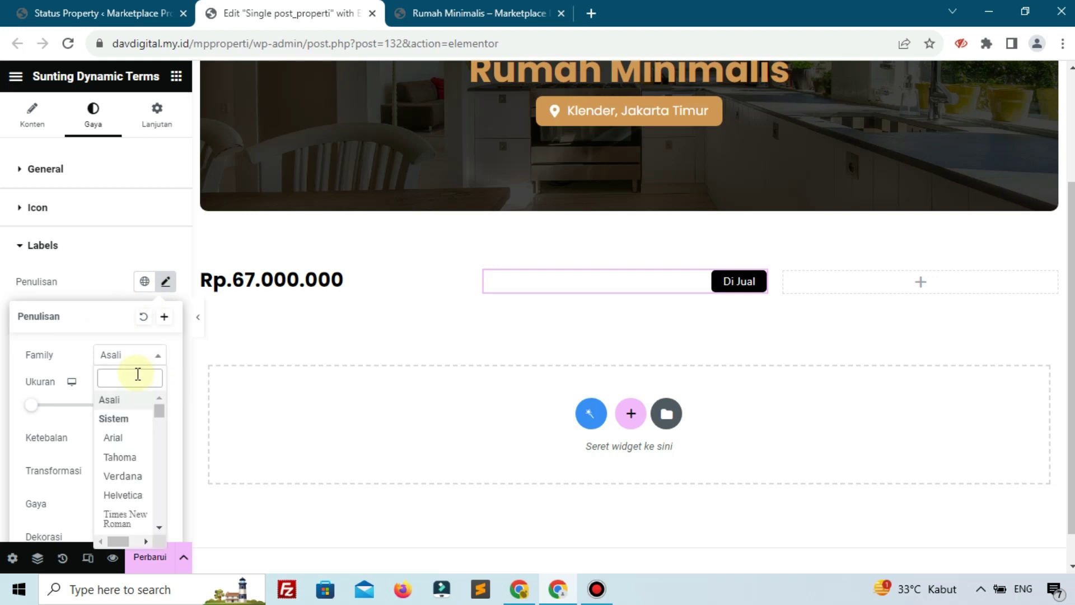
pyautogui.write('pop')
pyautogui.click(130, 506)
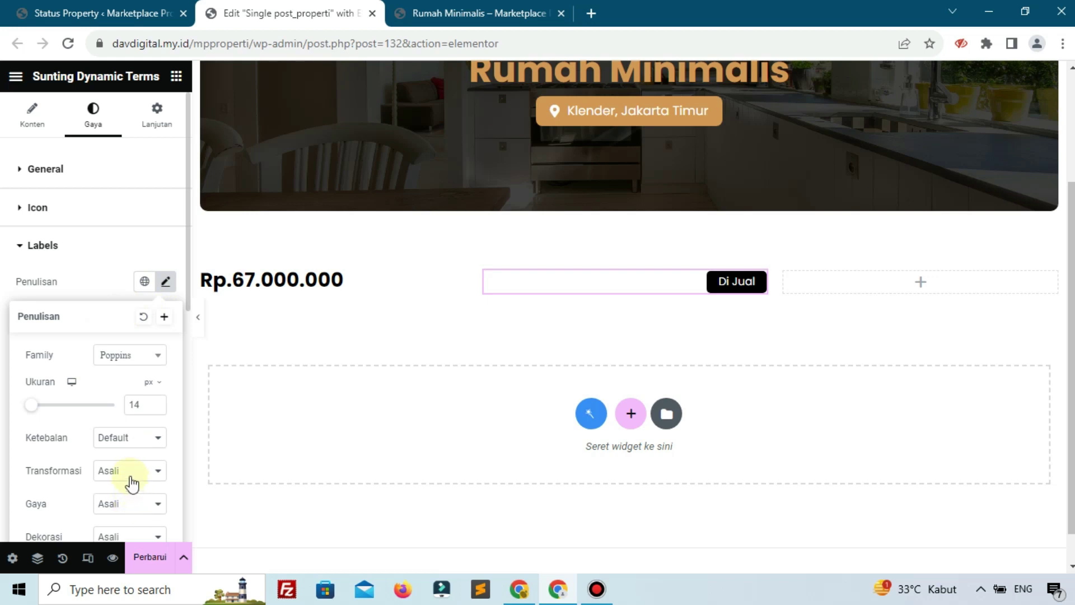
pyautogui.click(135, 438)
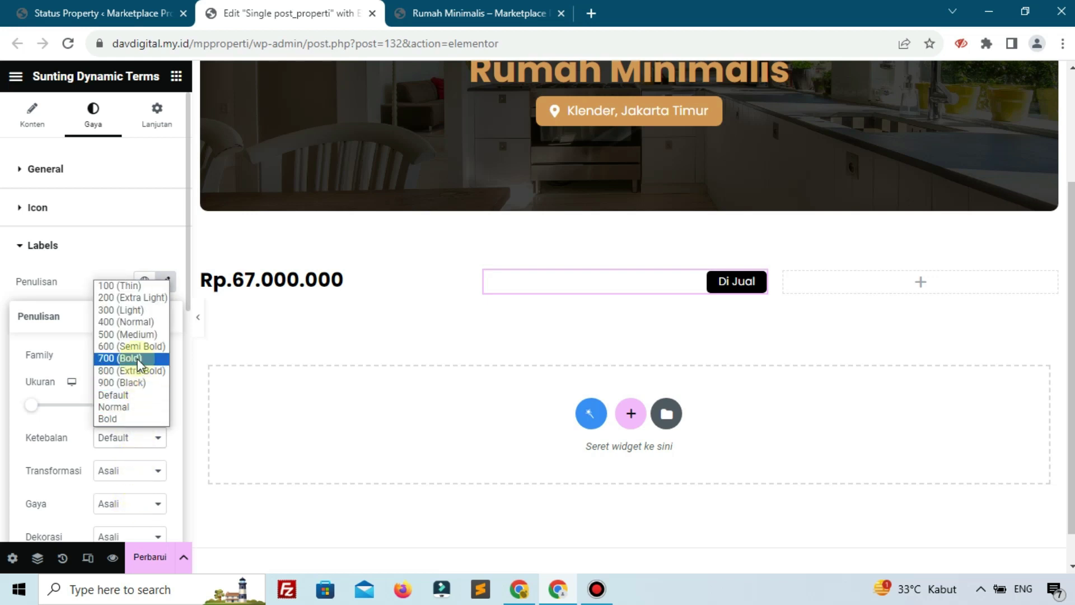
pyautogui.click(139, 335)
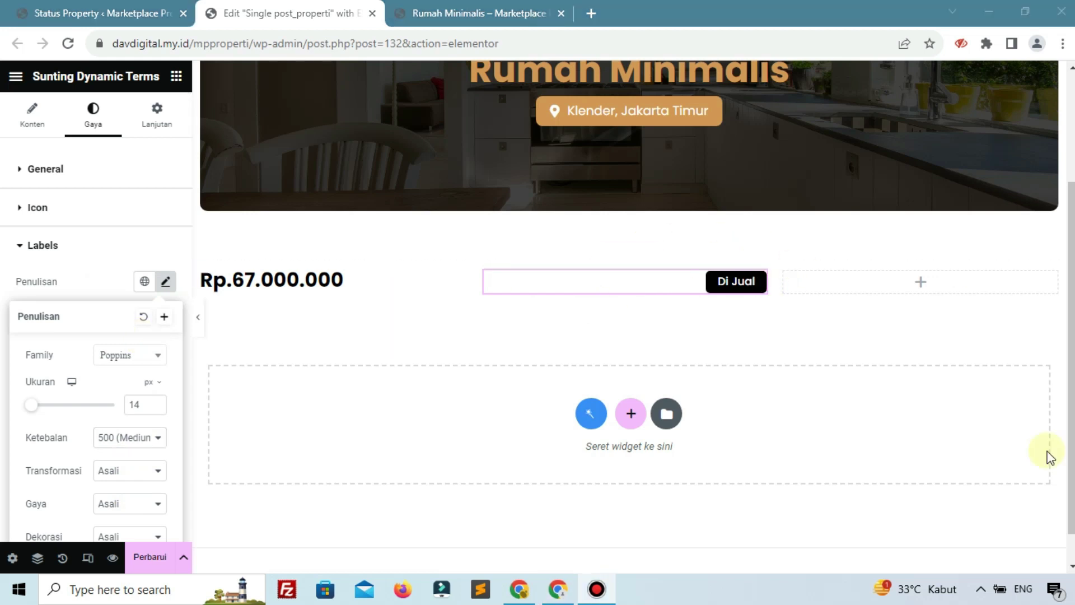
# Update the template and reload the Rumah Minimalis property page to check the status label.
pyautogui.click(152, 557)
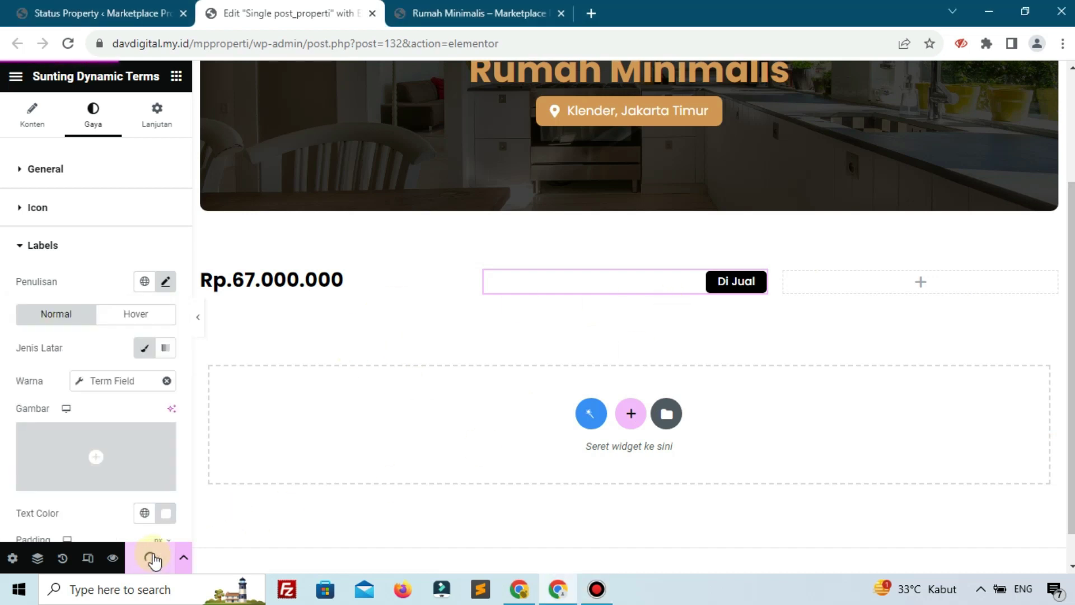
pyautogui.click(451, 11)
pyautogui.click(68, 45)
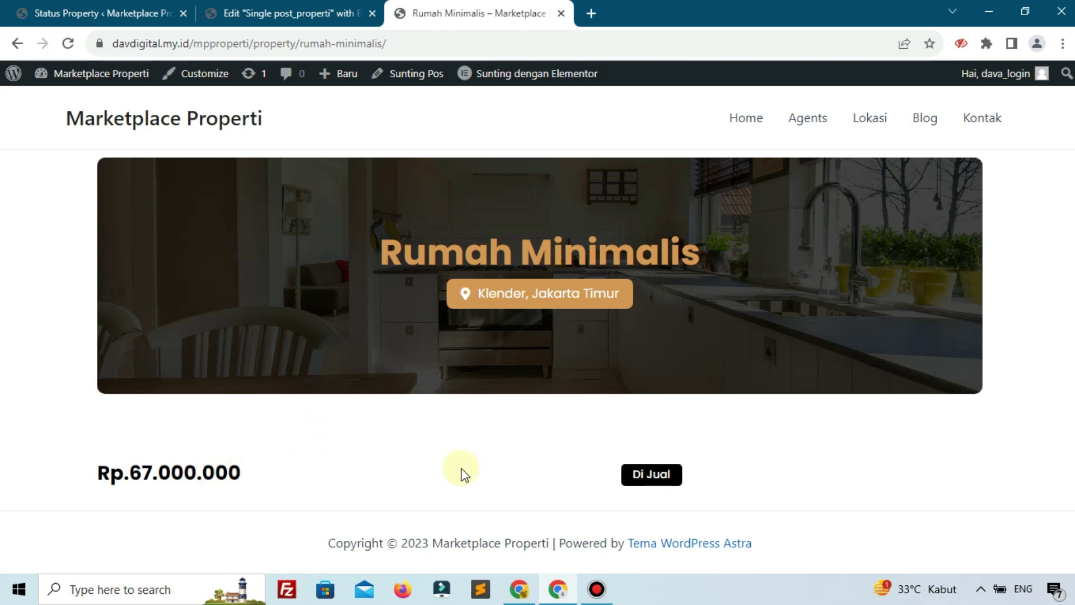
# Return to the template editor and add a Divider (Pembagi) widget below the price and status label in the same column.
pyautogui.click(283, 11)
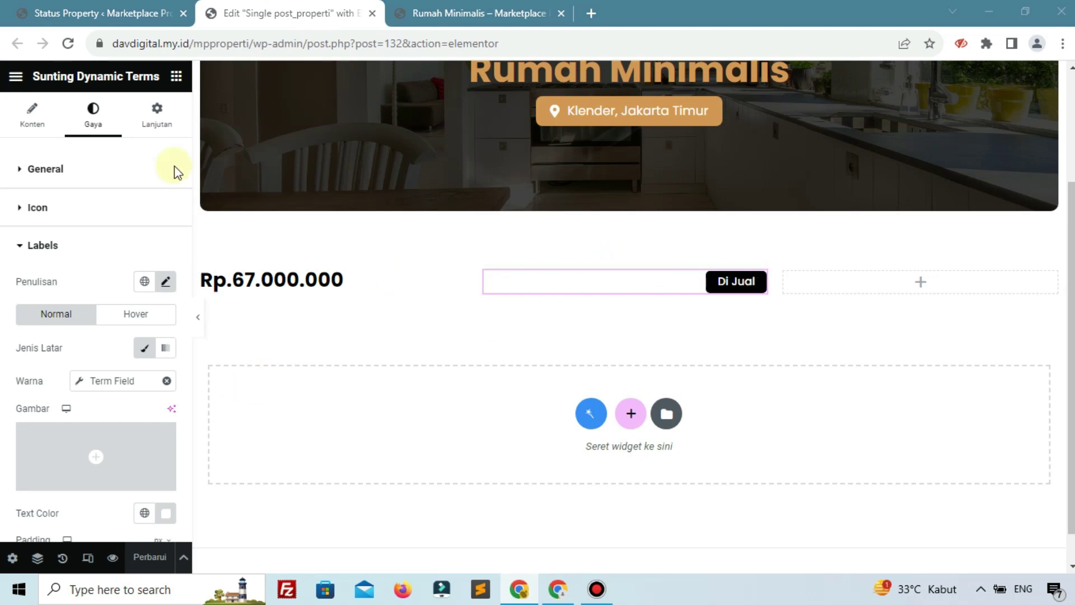
pyautogui.click(175, 86)
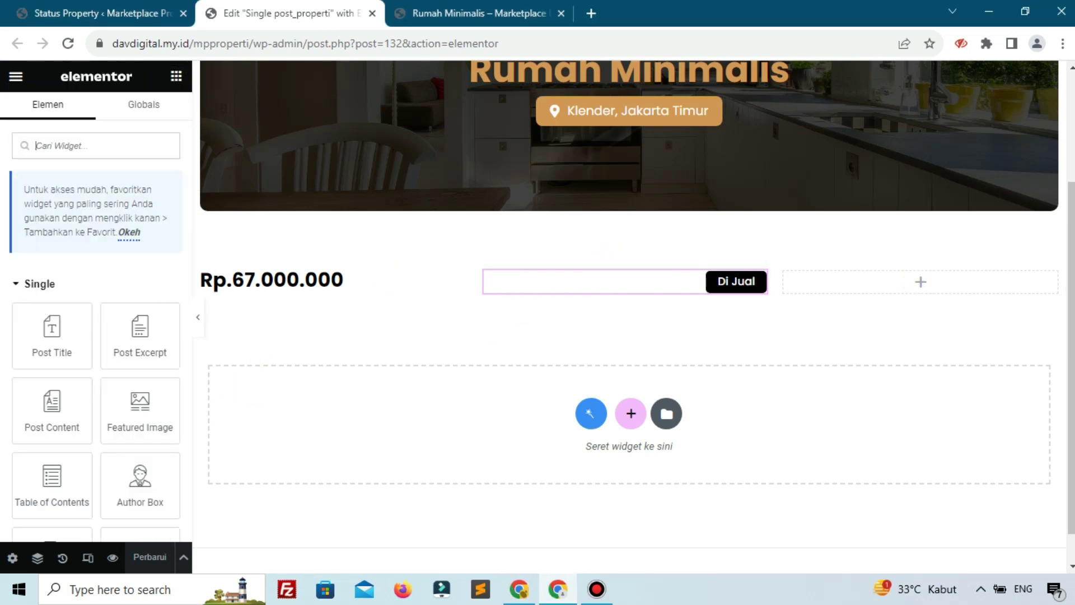
pyautogui.click(123, 139)
pyautogui.write('div')
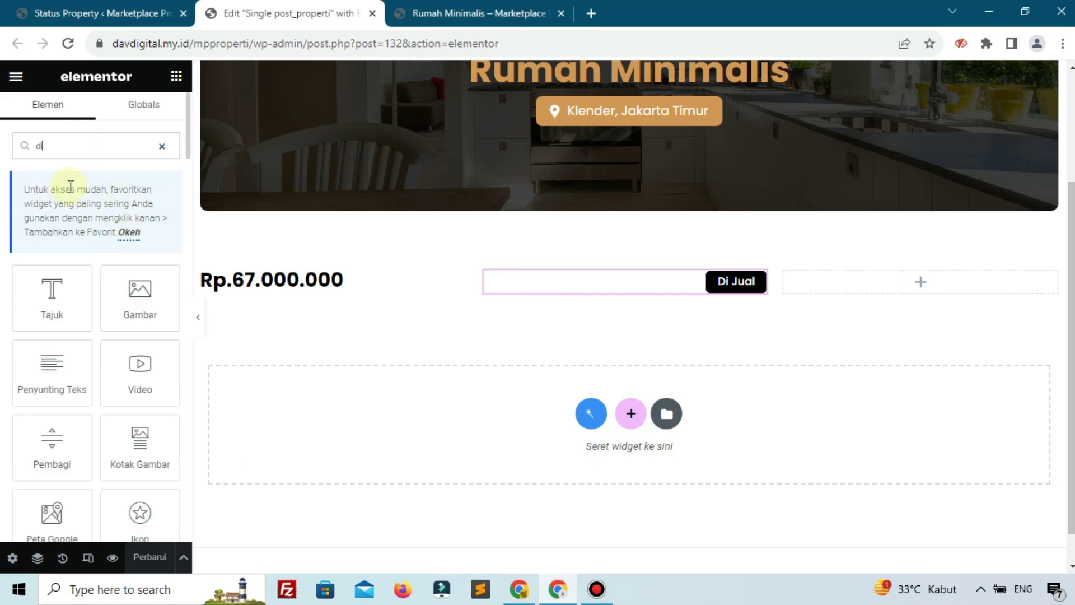
pyautogui.moveTo(36, 281); pyautogui.dragTo(517, 293)
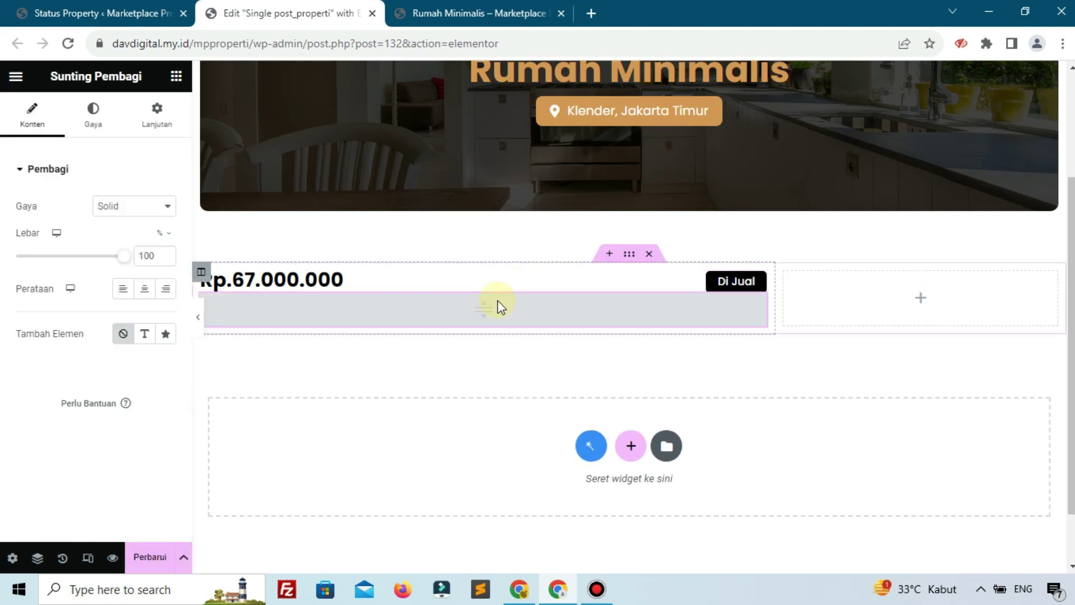
# Set the divider's gap (Jarak) to 27 and its line style to dotted (Titik).
pyautogui.click(99, 119)
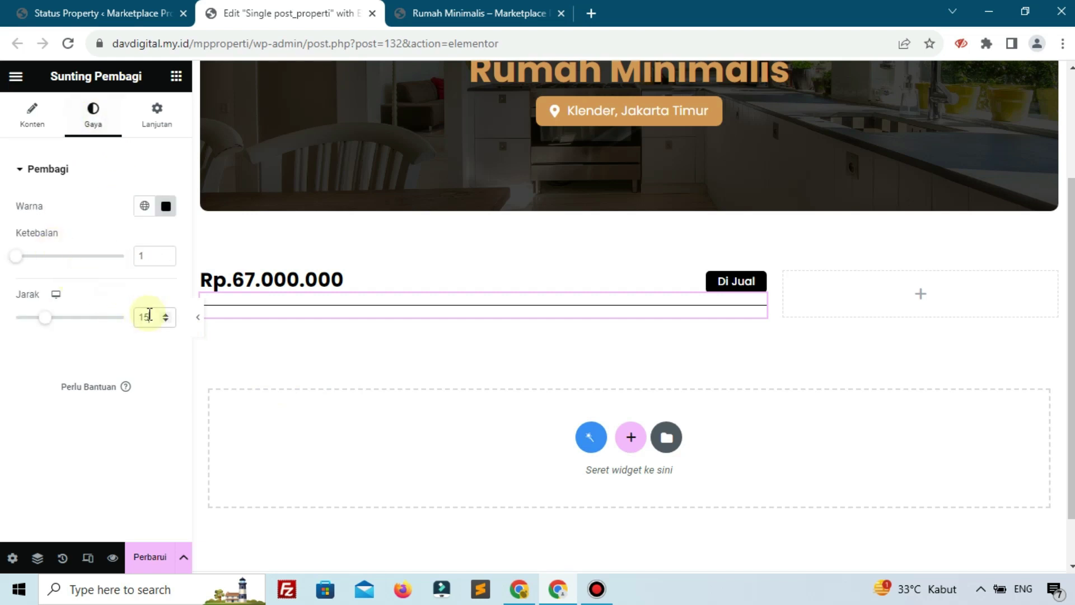
pyautogui.write('27')
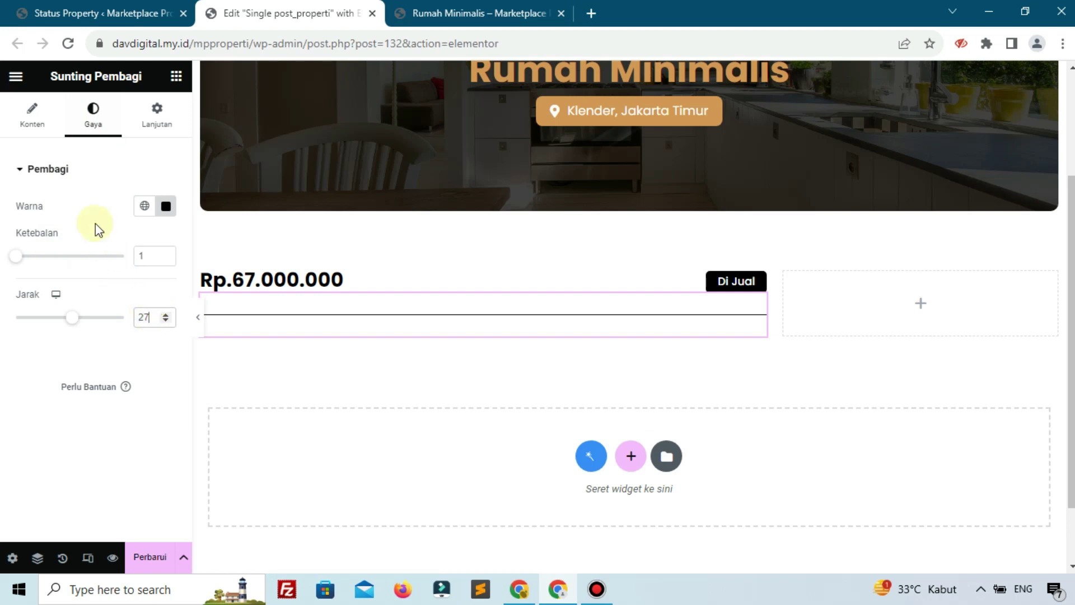
pyautogui.click(30, 112)
pyautogui.click(110, 212)
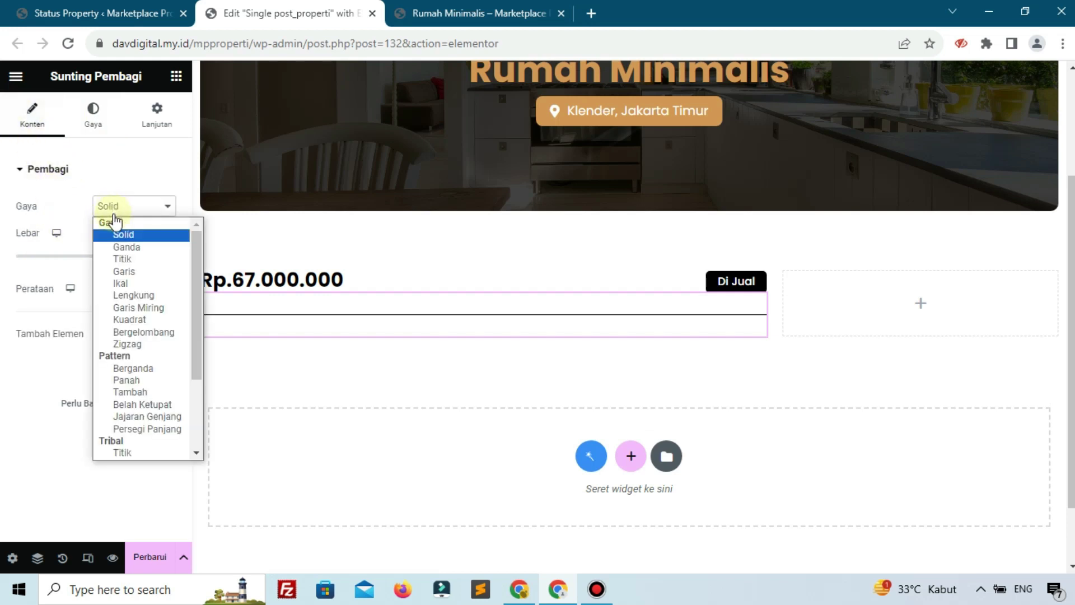
pyautogui.click(140, 259)
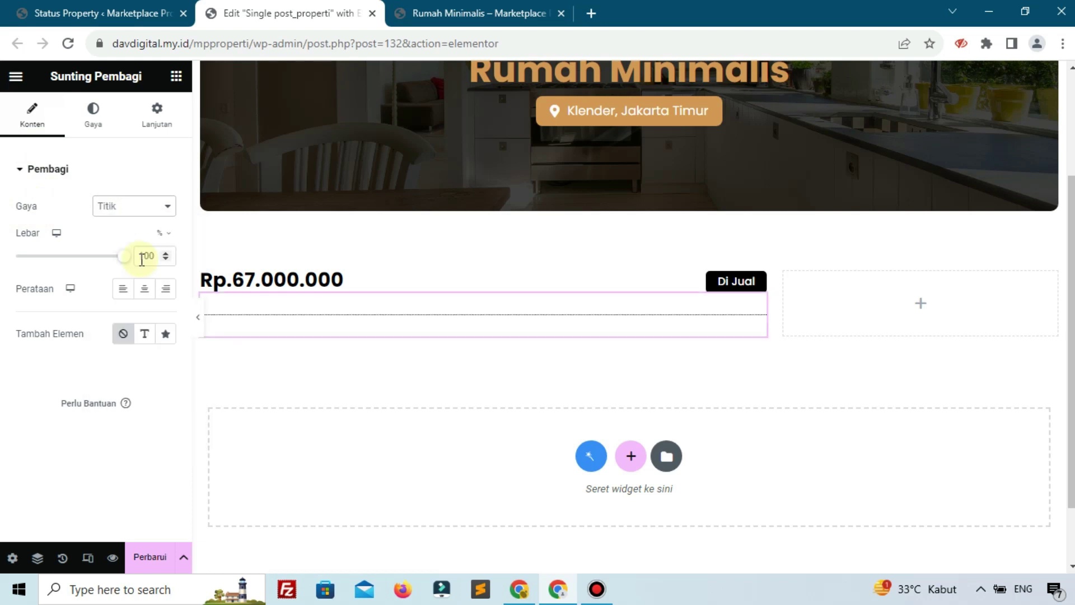
# Make the divider's color a semi-transparent black and update the template.
pyautogui.click(99, 134)
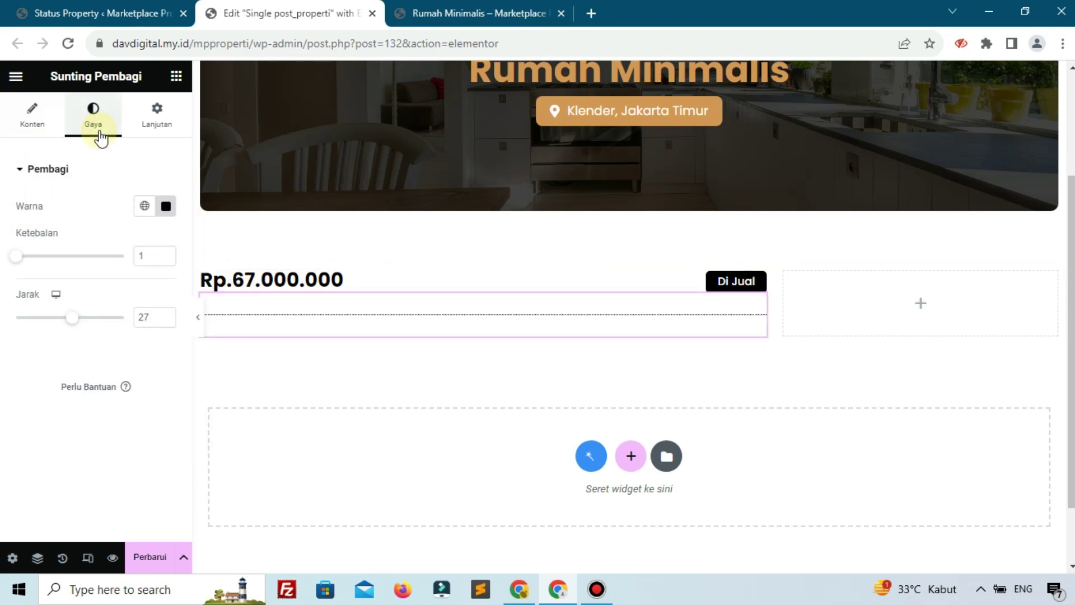
pyautogui.click(165, 206)
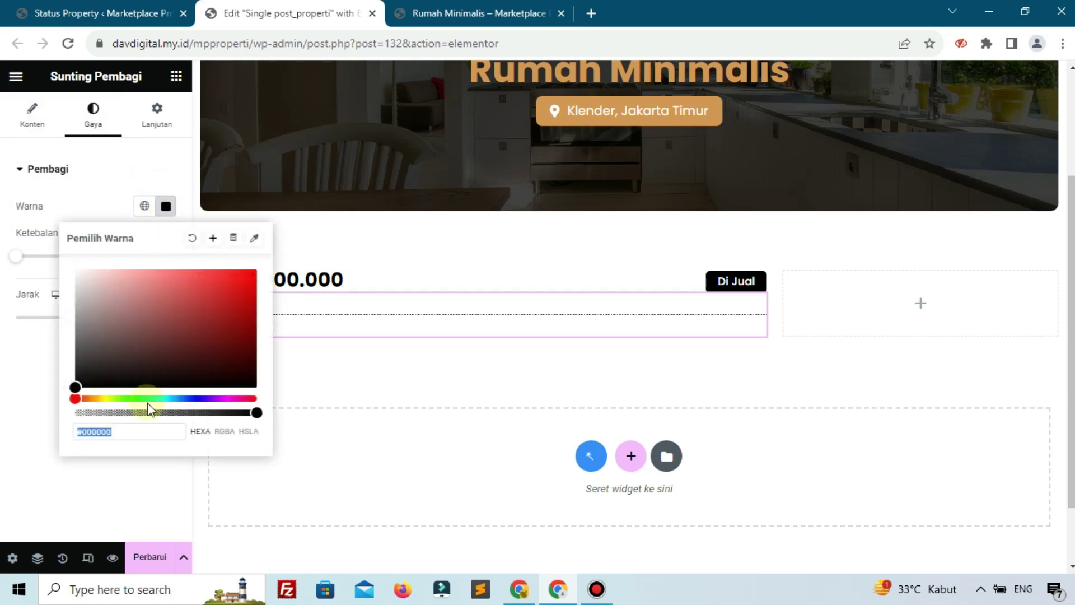
pyautogui.click(169, 412)
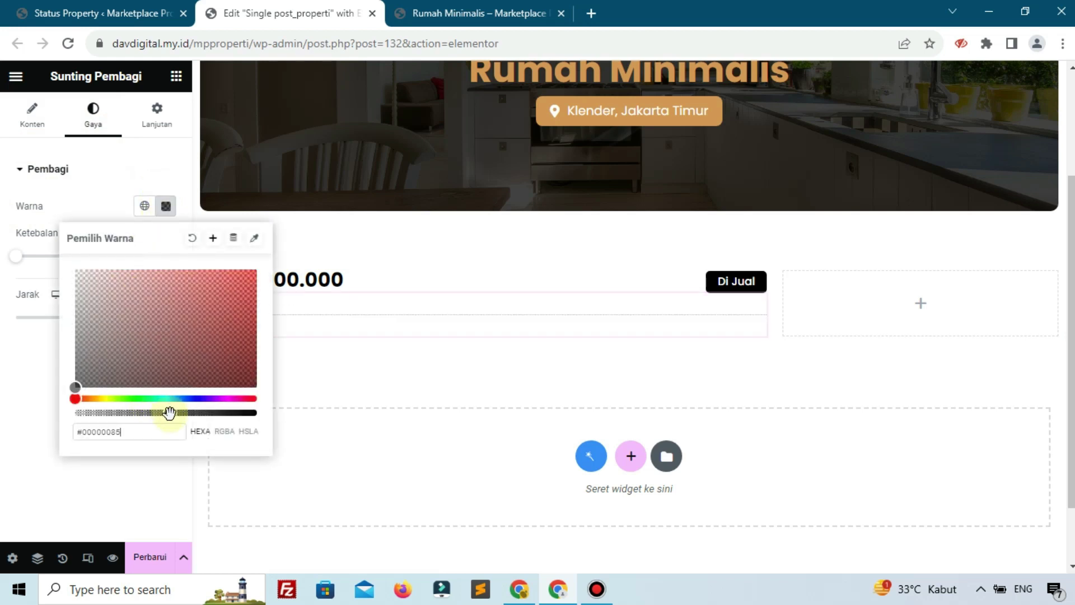
pyautogui.moveTo(169, 412); pyautogui.dragTo(175, 414)
pyautogui.click(106, 502)
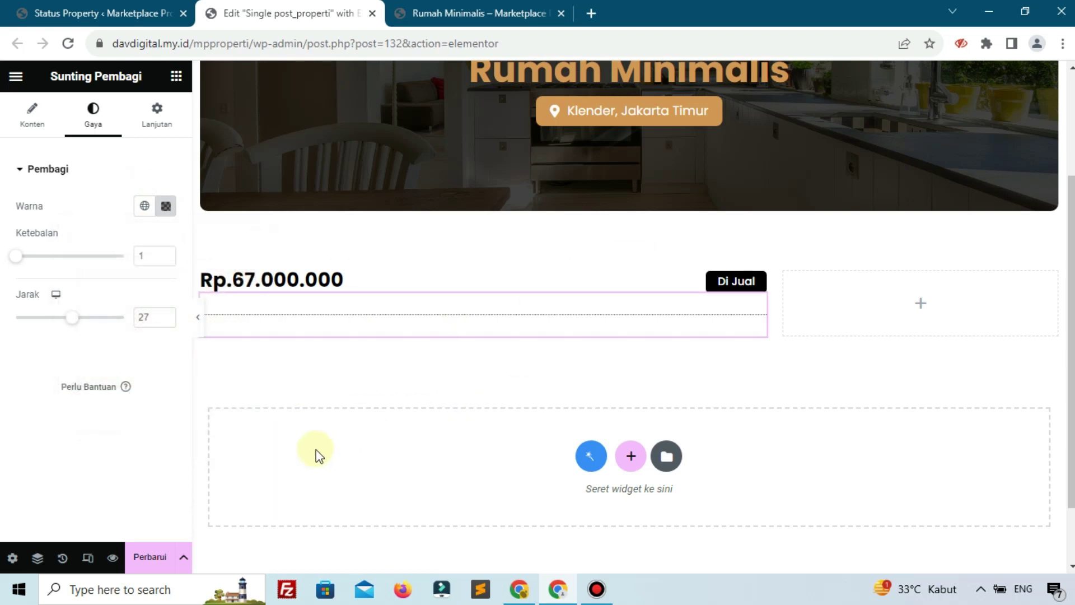
pyautogui.click(153, 559)
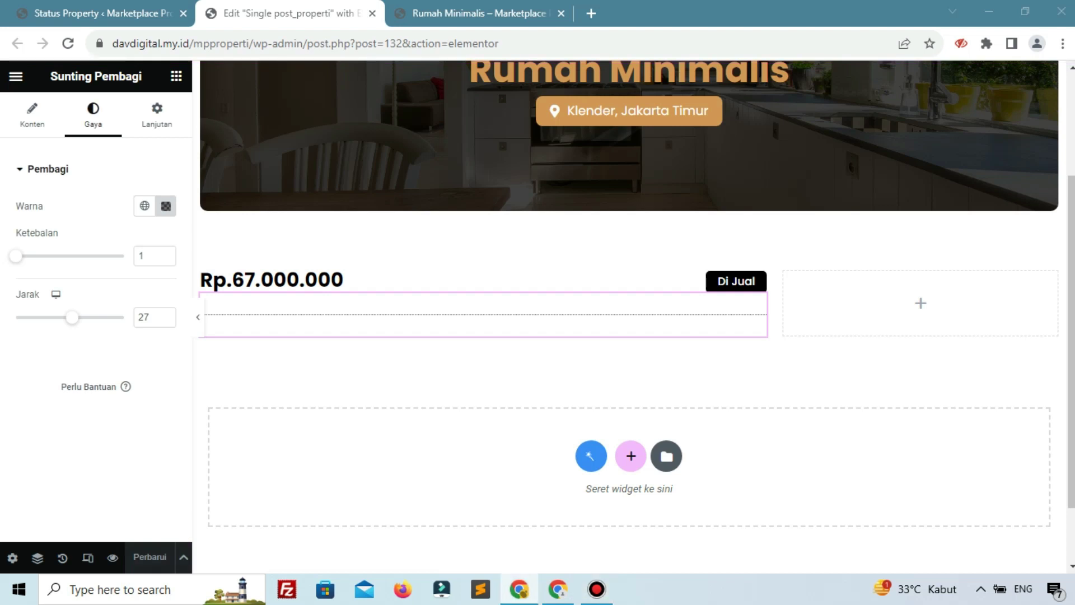
# Switch to the reference property page and examine the Detail section's labels and values, from Tahun Pembuatan to No. Lantai.
pyautogui.hotkey('alt', 'Tab')
pyautogui.moveTo(334, 59); pyautogui.dragTo(286, 49)
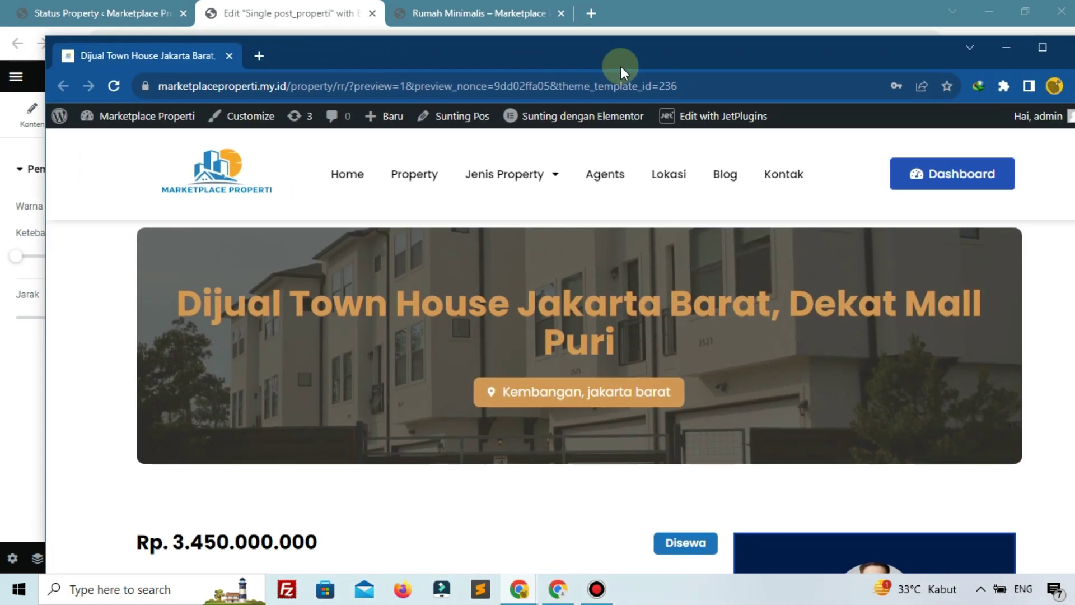
pyautogui.click(1005, 46)
pyautogui.scroll(-5, 479, 210)
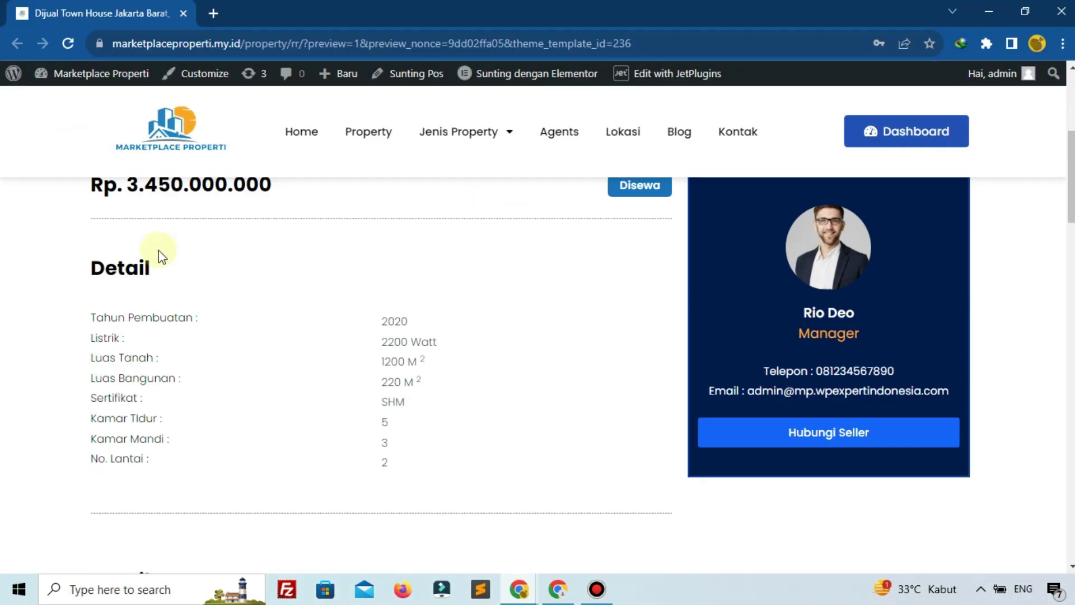
pyautogui.moveTo(142, 317); pyautogui.dragTo(133, 358)
pyautogui.click(177, 373)
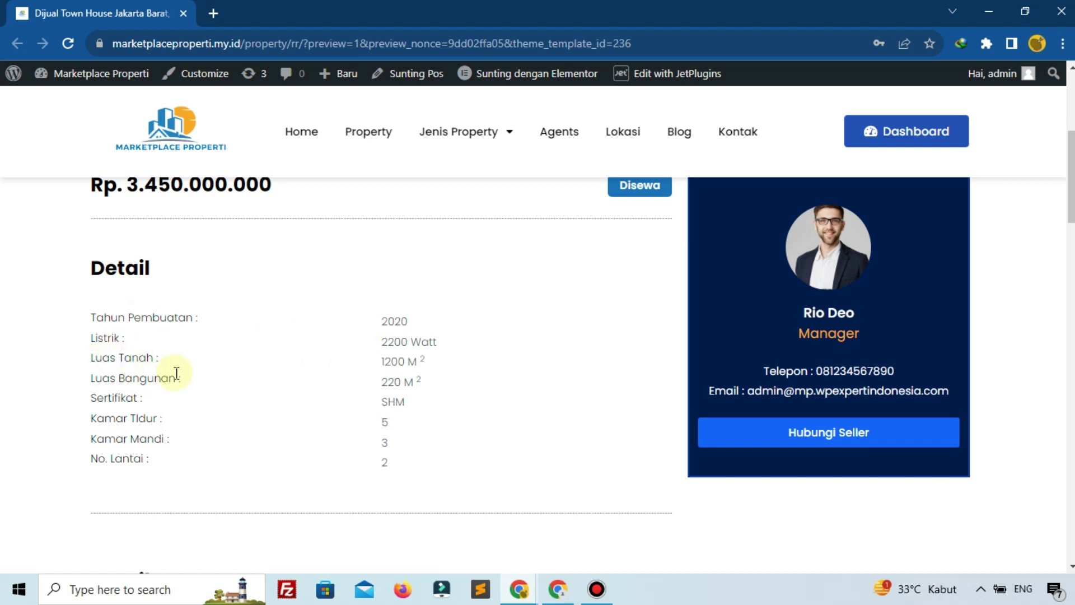
pyautogui.moveTo(88, 314); pyautogui.dragTo(385, 462)
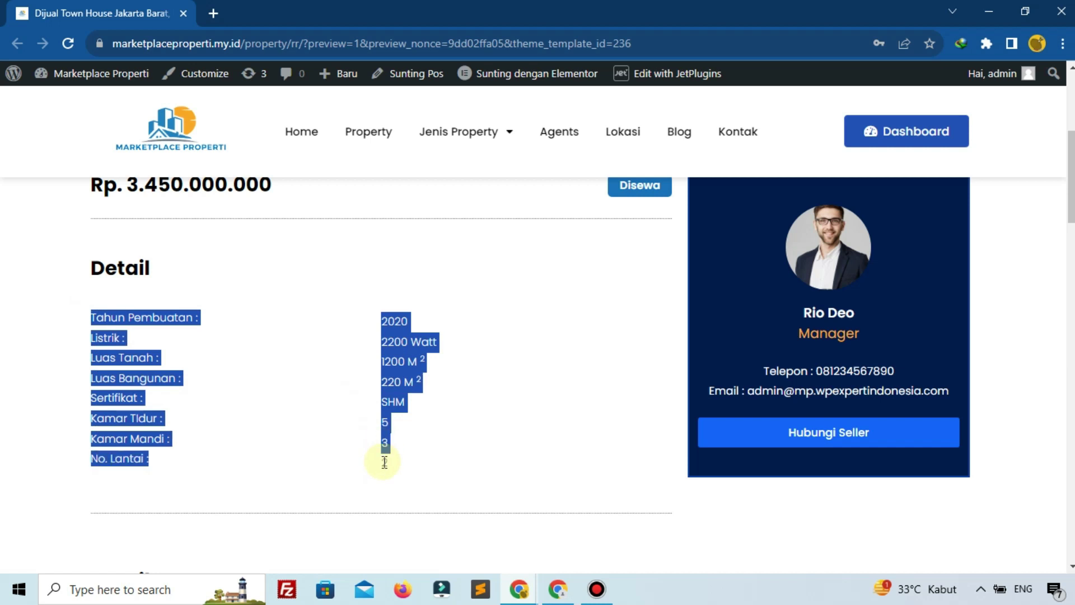
pyautogui.click(384, 462)
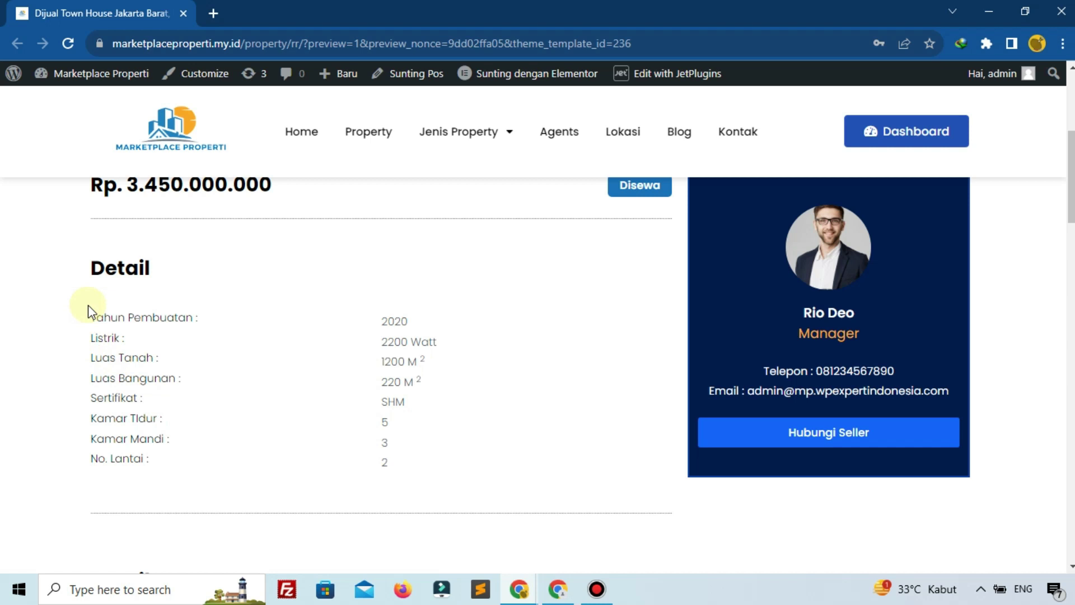
pyautogui.doubleClick(116, 316)
pyautogui.click(220, 324)
pyautogui.scroll(-1, 123, 402)
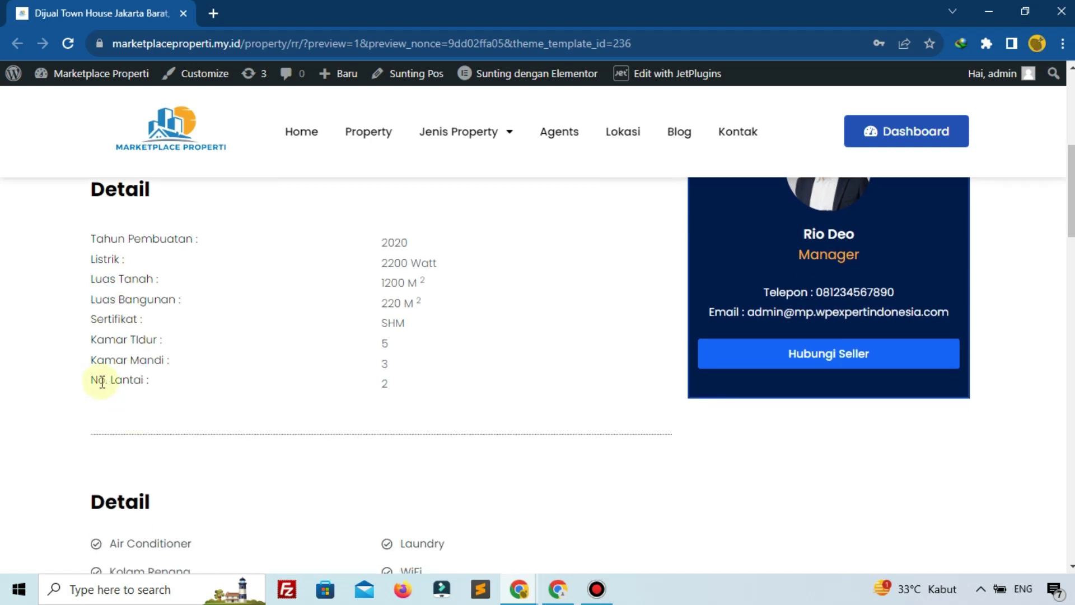
pyautogui.moveTo(101, 381); pyautogui.dragTo(116, 386)
pyautogui.click(597, 589)
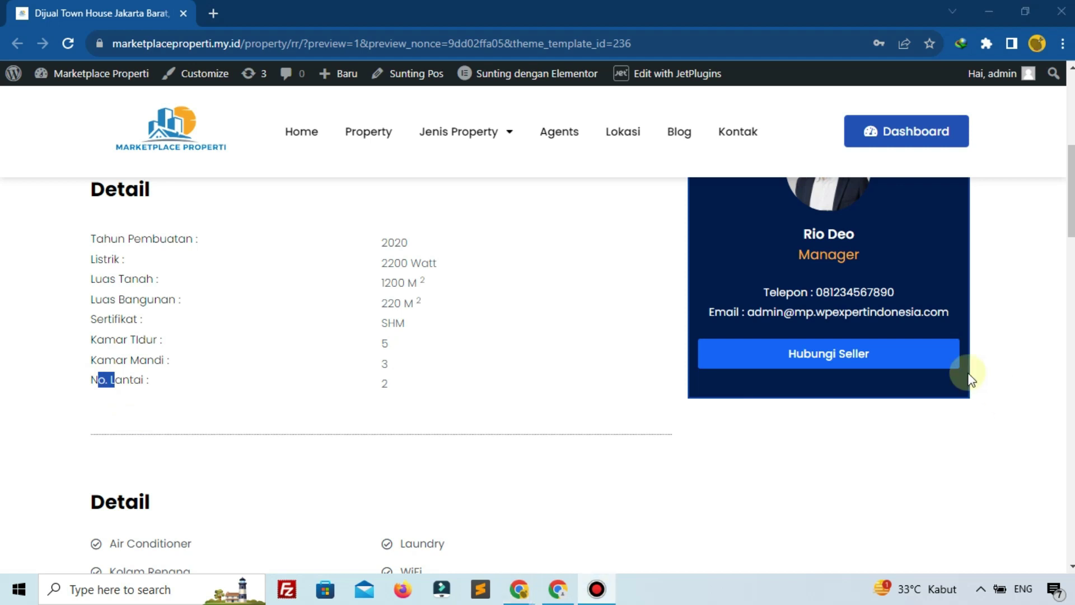
pyautogui.click(124, 385)
pyautogui.moveTo(87, 386); pyautogui.dragTo(453, 402)
pyautogui.click(454, 402)
pyautogui.scroll(1, 459, 401)
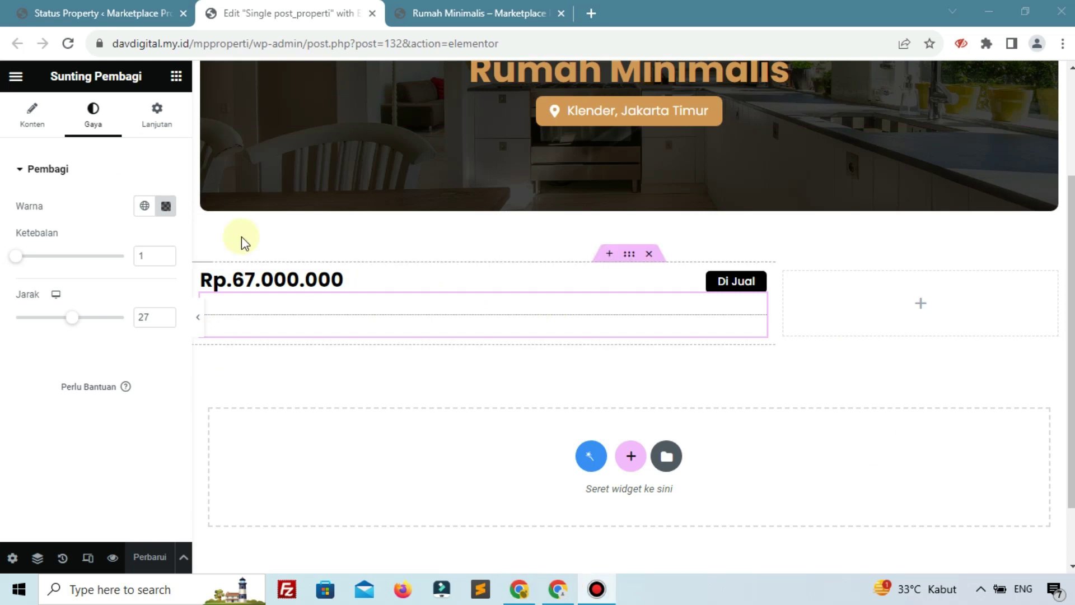
# In the template editor, add a Heading (Tajuk) widget below the divider with the text "Tahun Pembuatan :".
pyautogui.click(176, 79)
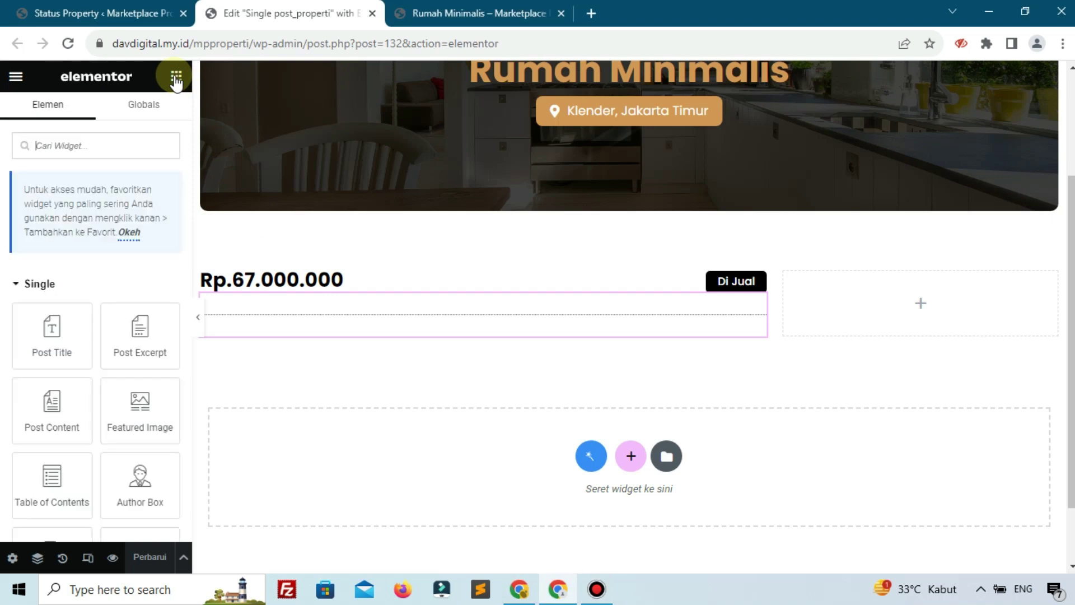
pyautogui.scroll(-5, 97, 313)
pyautogui.moveTo(140, 442); pyautogui.dragTo(216, 321)
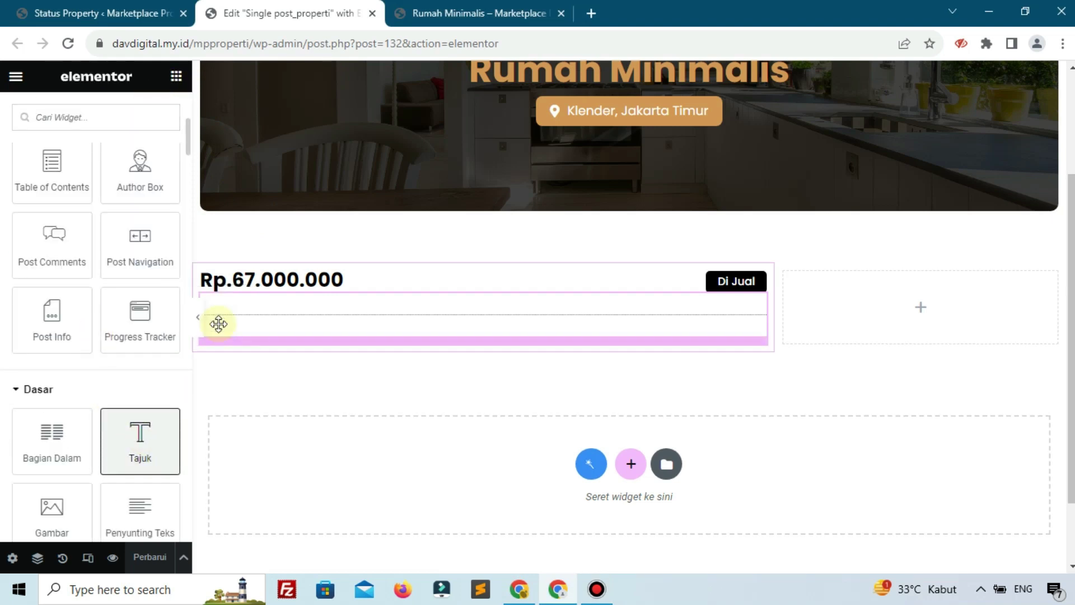
pyautogui.tripleClick(65, 218)
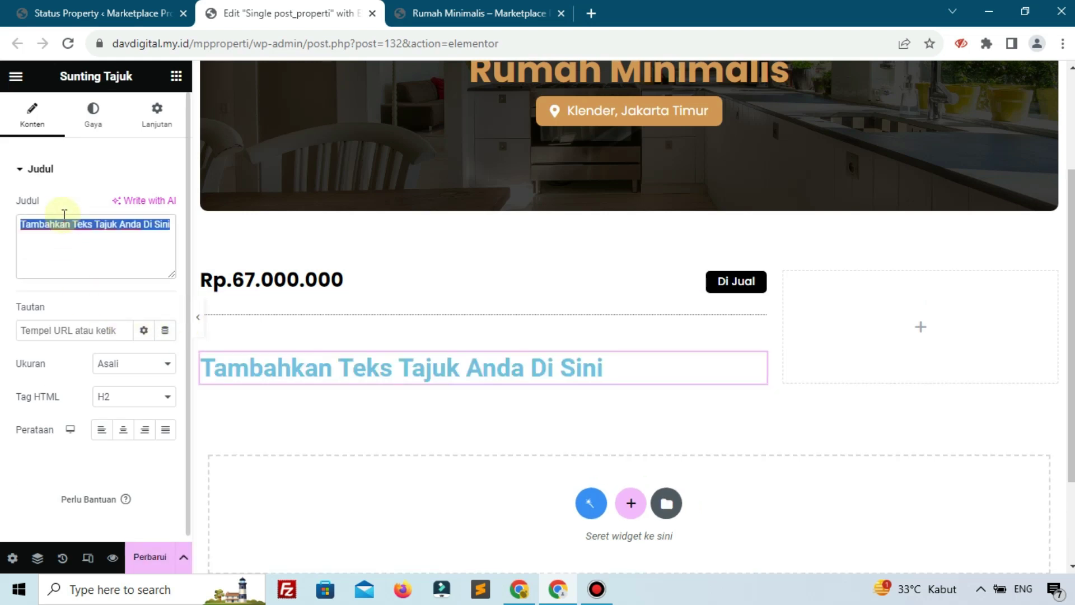
pyautogui.write('Tahun Pembuatan :')
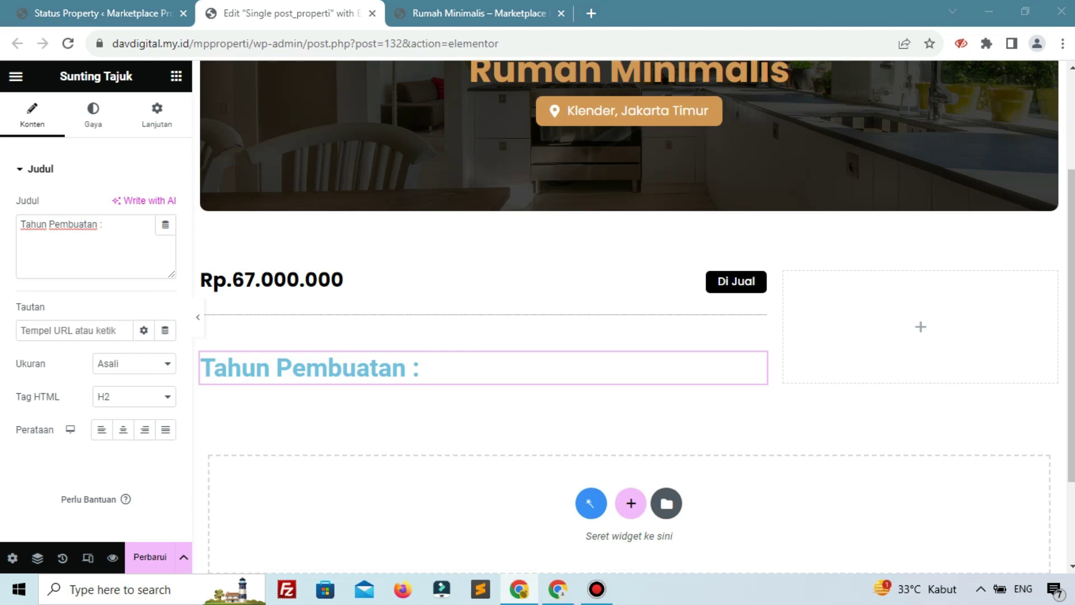
# Set the "Tahun Pembuatan :" heading's text color to black.
pyautogui.click(94, 115)
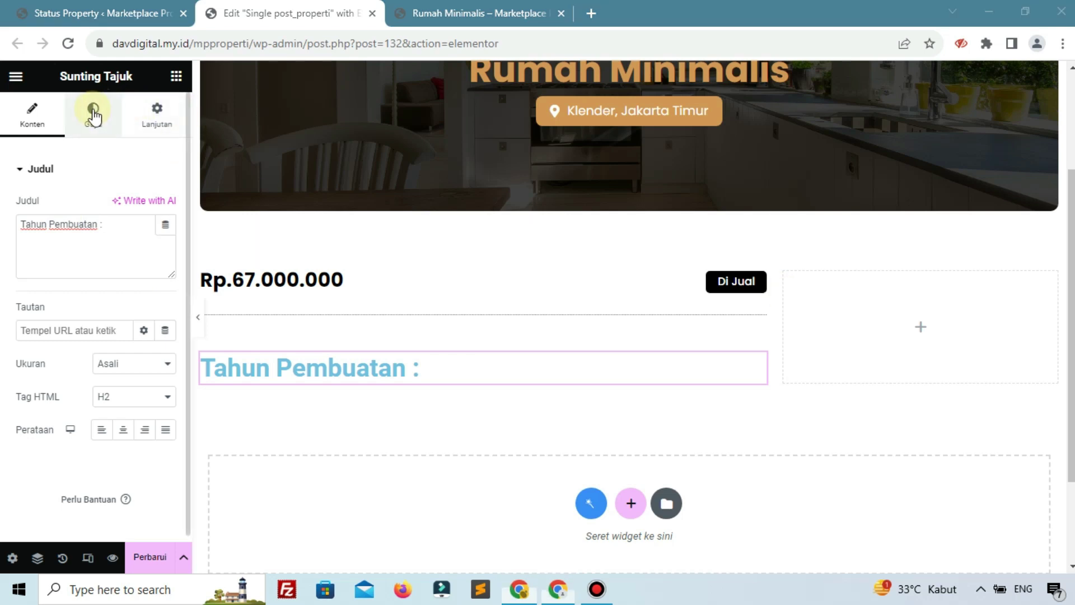
pyautogui.click(165, 205)
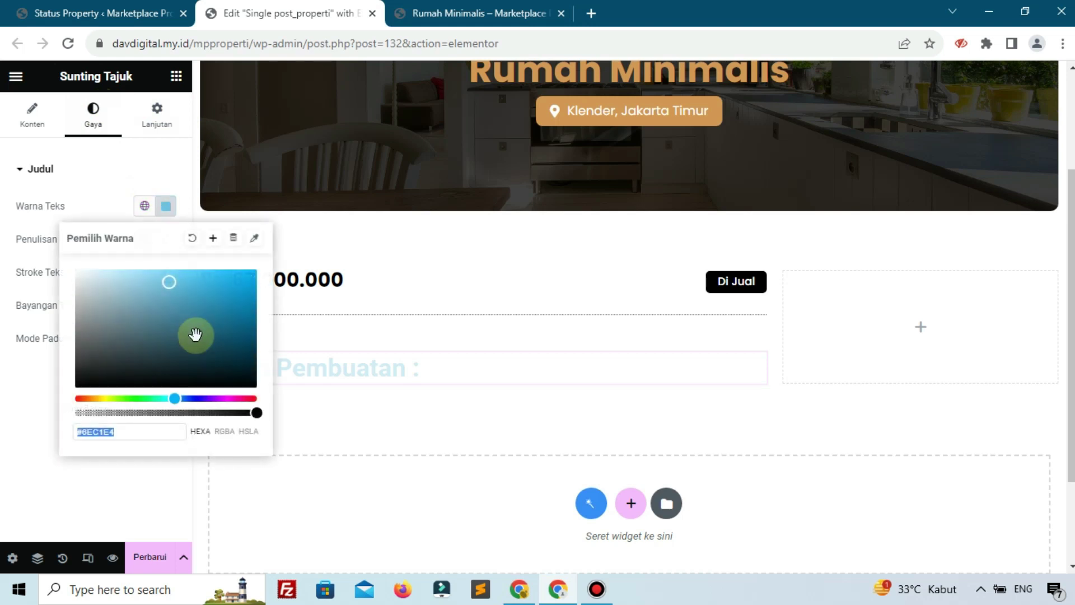
pyautogui.moveTo(196, 333); pyautogui.dragTo(258, 410)
pyautogui.click(96, 484)
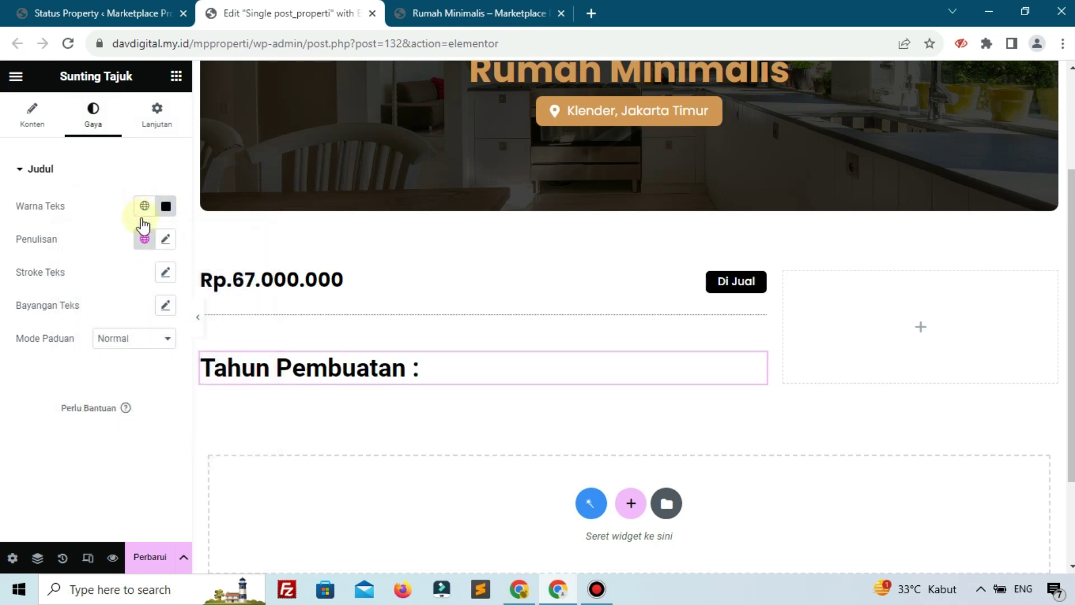
# Set the "Tahun Pembuatan :" heading's typography to Poppins, 14 px, weight 300 (Light).
pyautogui.click(164, 239)
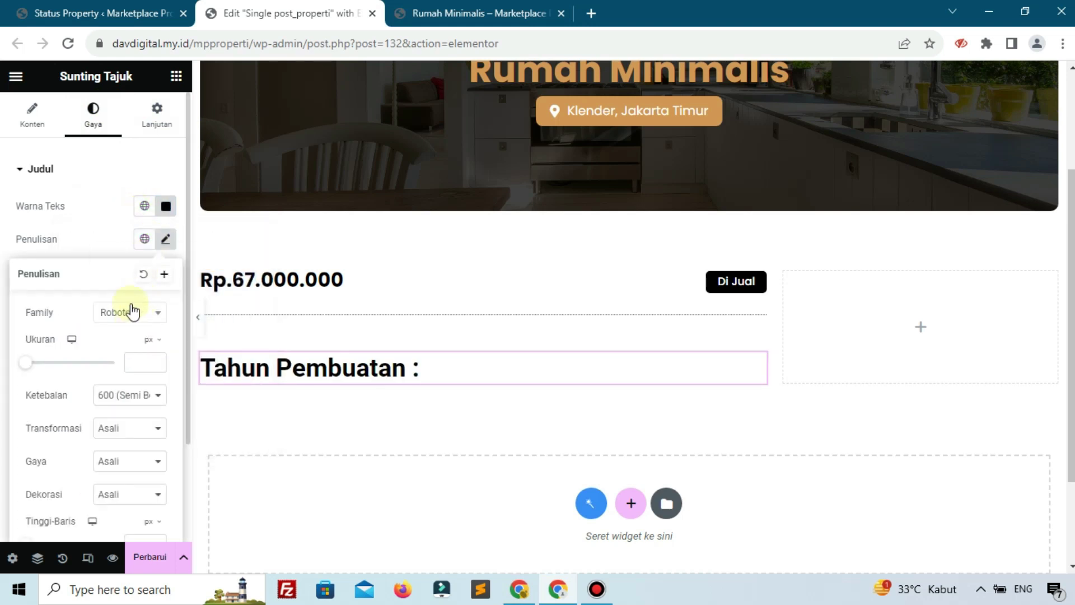
pyautogui.click(132, 312)
pyautogui.write('pop')
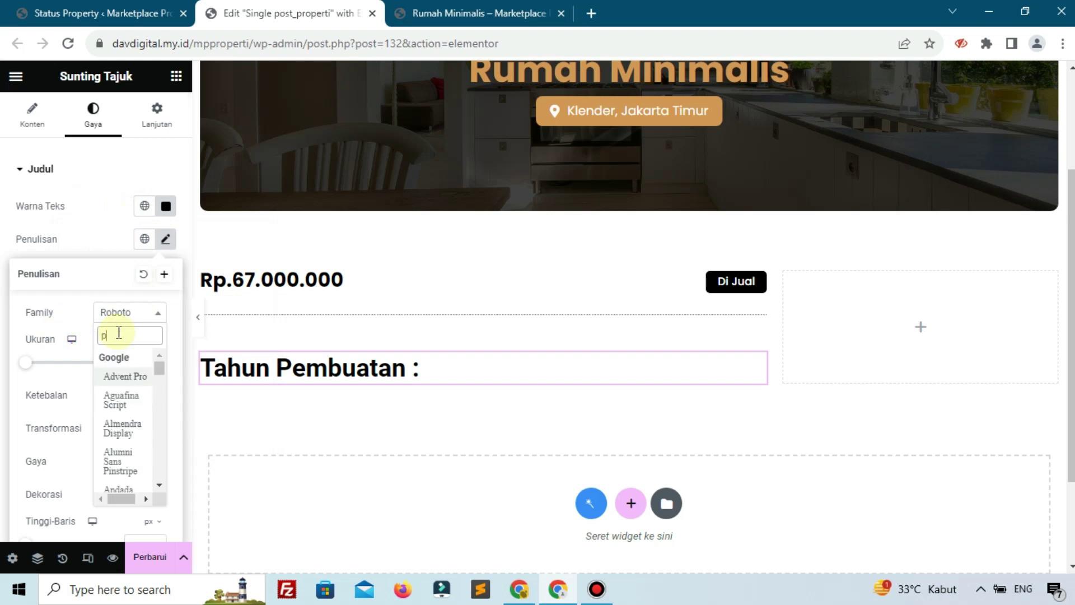
pyautogui.click(123, 462)
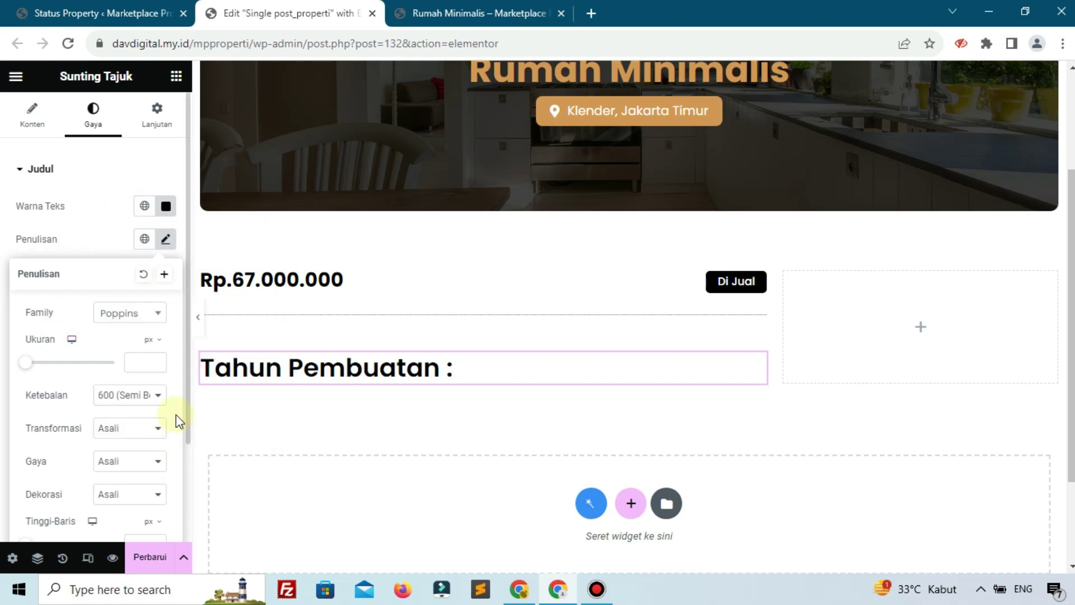
pyautogui.click(129, 362)
pyautogui.write('14')
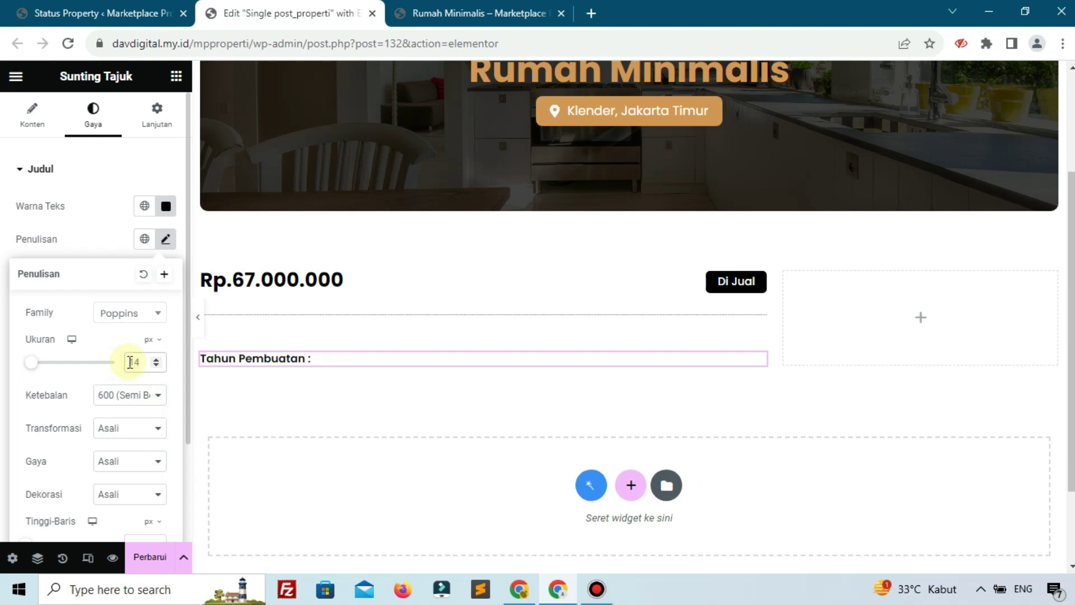
pyautogui.click(131, 396)
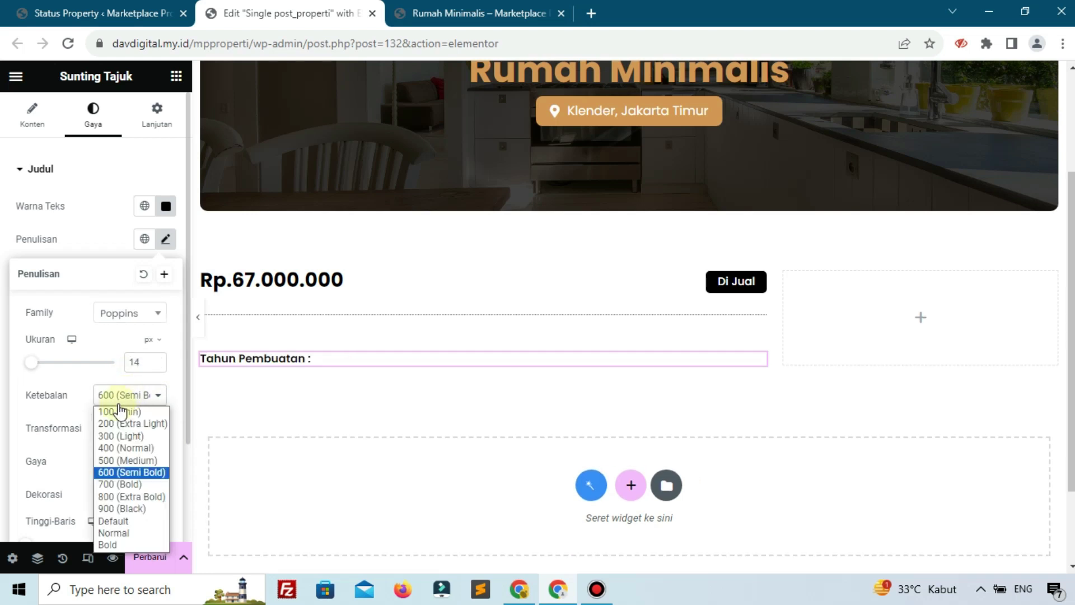
pyautogui.click(104, 440)
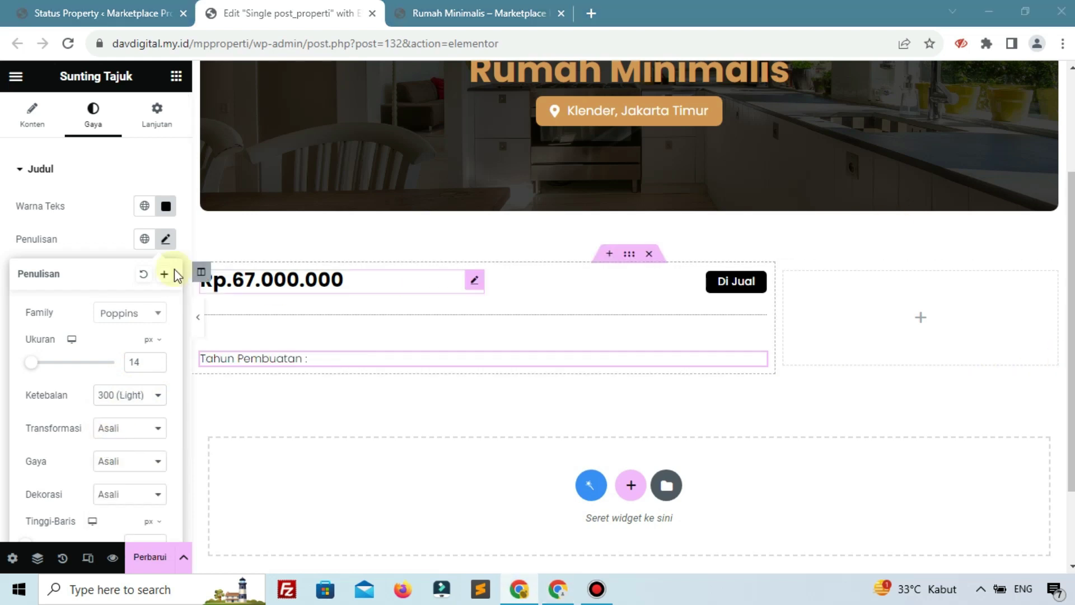
# Give the "Tahun Pembuatan :" heading a custom (Khusus) width of 50%.
pyautogui.click(158, 120)
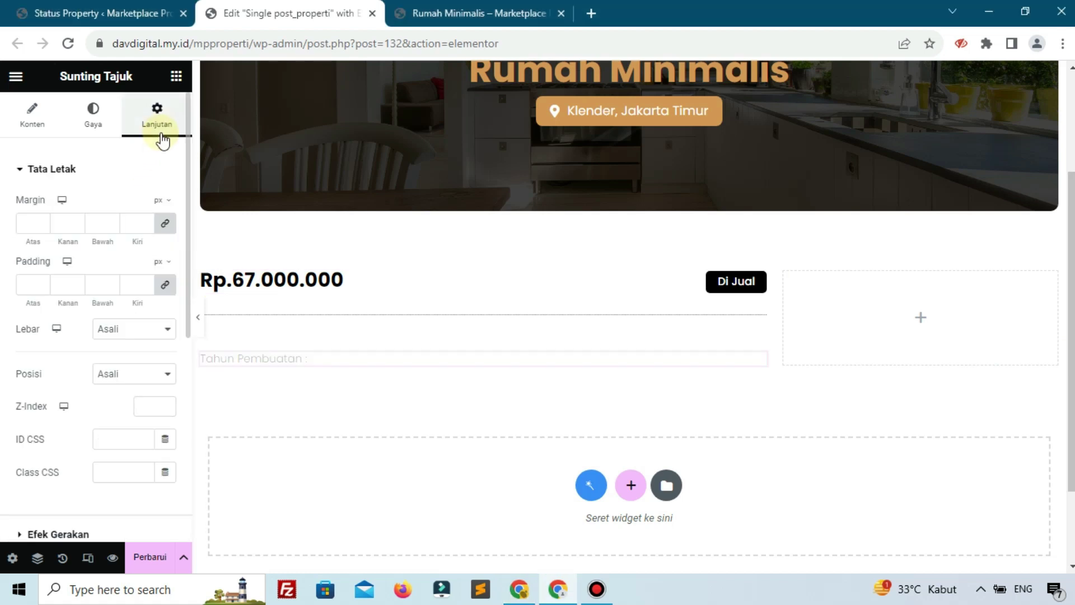
pyautogui.click(107, 333)
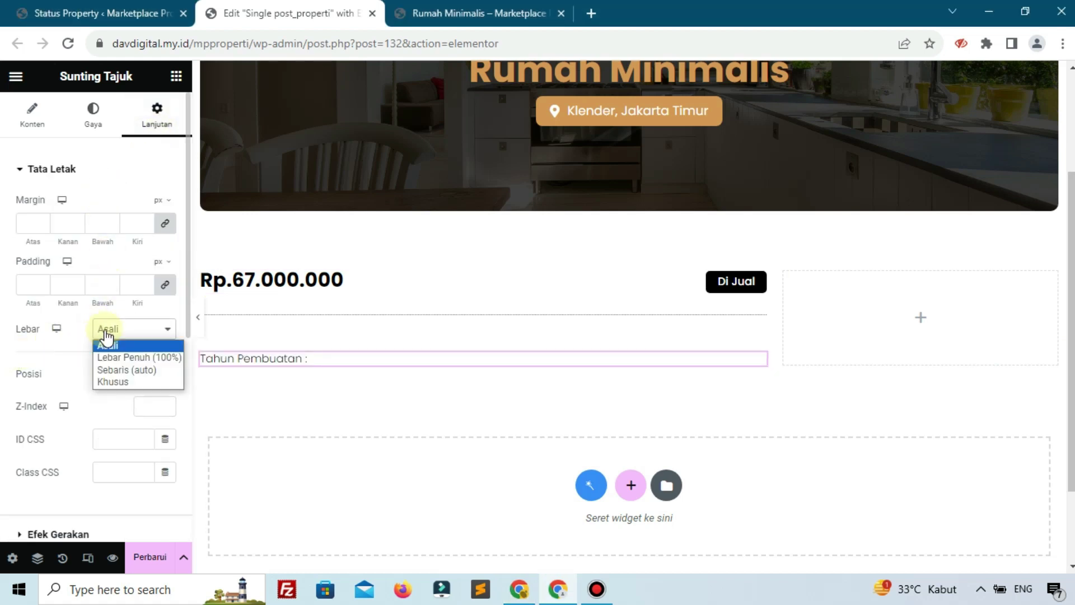
pyautogui.click(109, 382)
pyautogui.click(141, 379)
pyautogui.write('50')
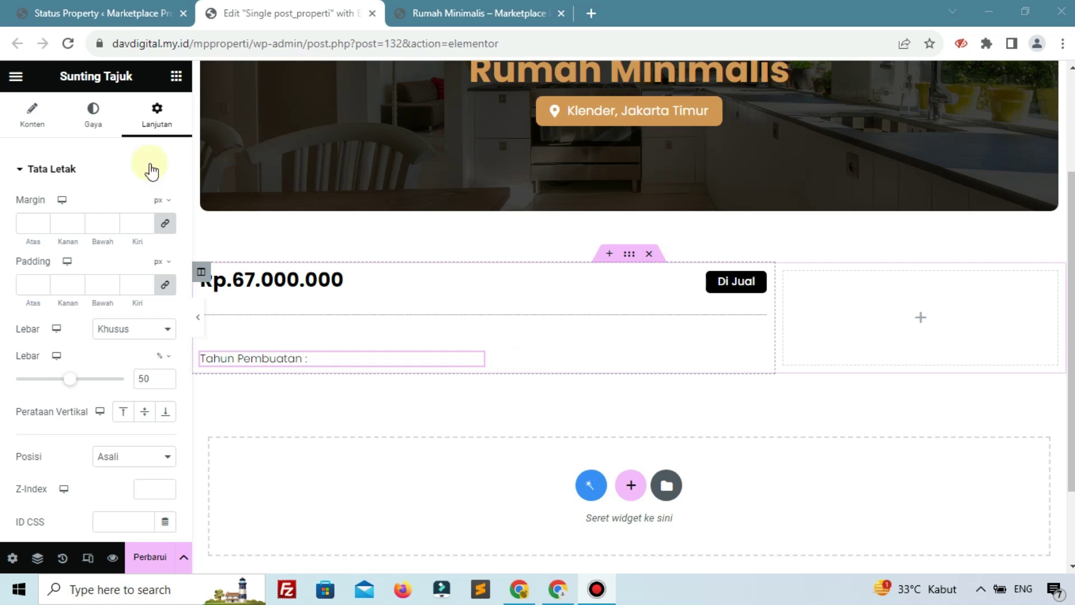
# Add a Dynamic Field widget directly below the "Tahun Pembuatan :" heading.
pyautogui.click(174, 80)
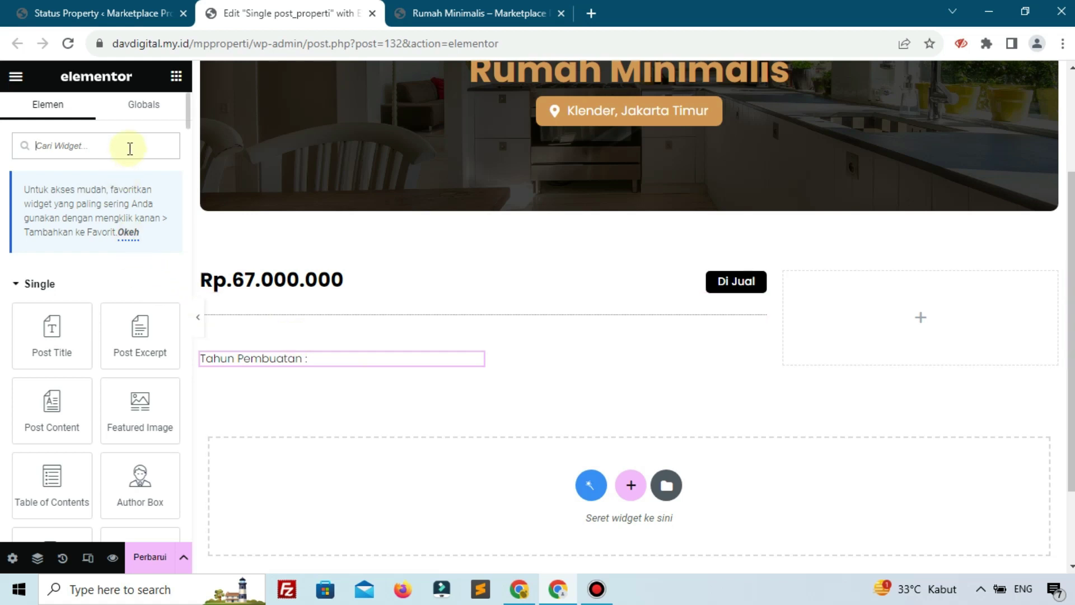
pyautogui.write('dyn')
pyautogui.moveTo(69, 319); pyautogui.dragTo(245, 361)
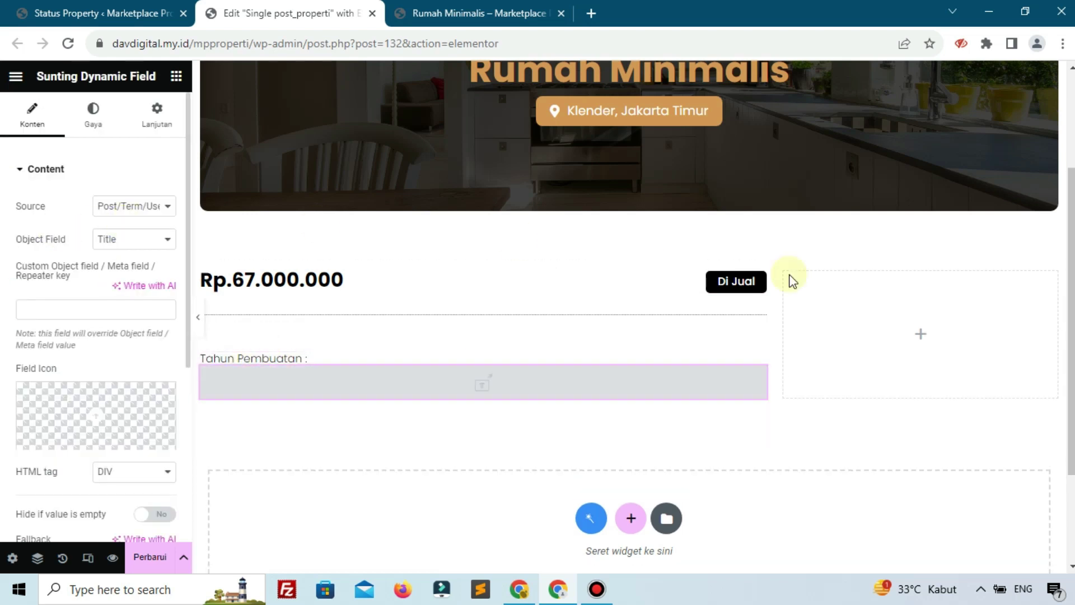
# Set the dynamic field's source to Meta Data and its meta field to Tahun Pembuatan.
pyautogui.click(145, 207)
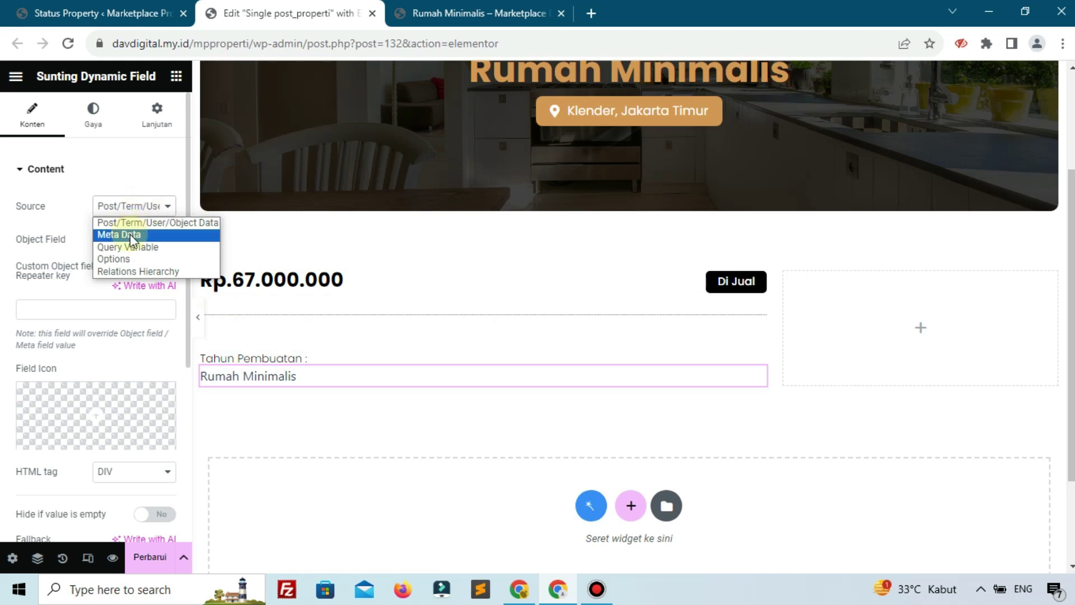
pyautogui.click(130, 234)
pyautogui.click(112, 241)
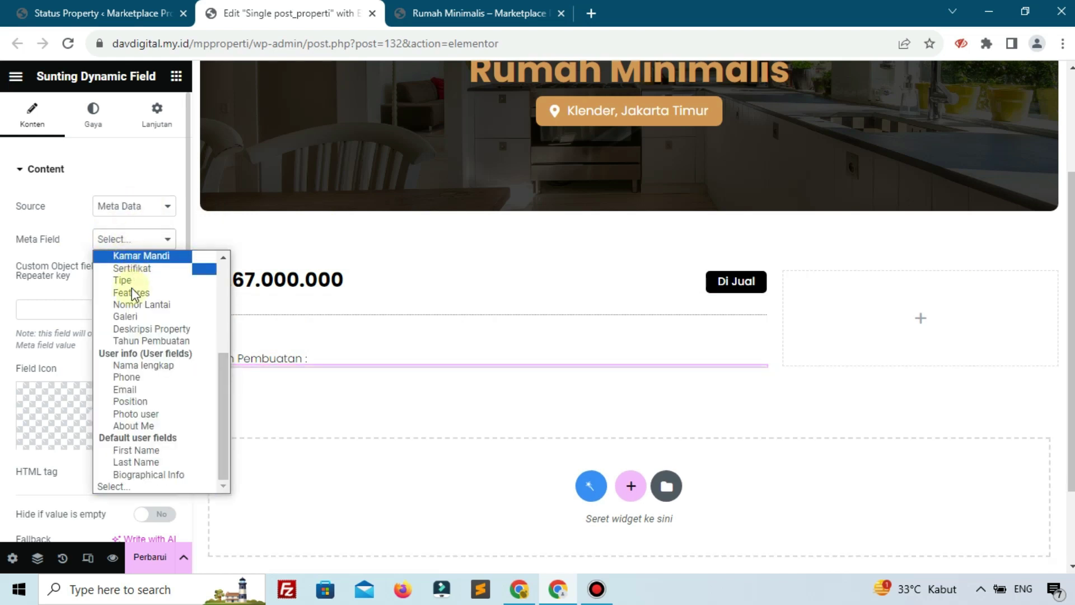
pyautogui.scroll(4, 135, 340)
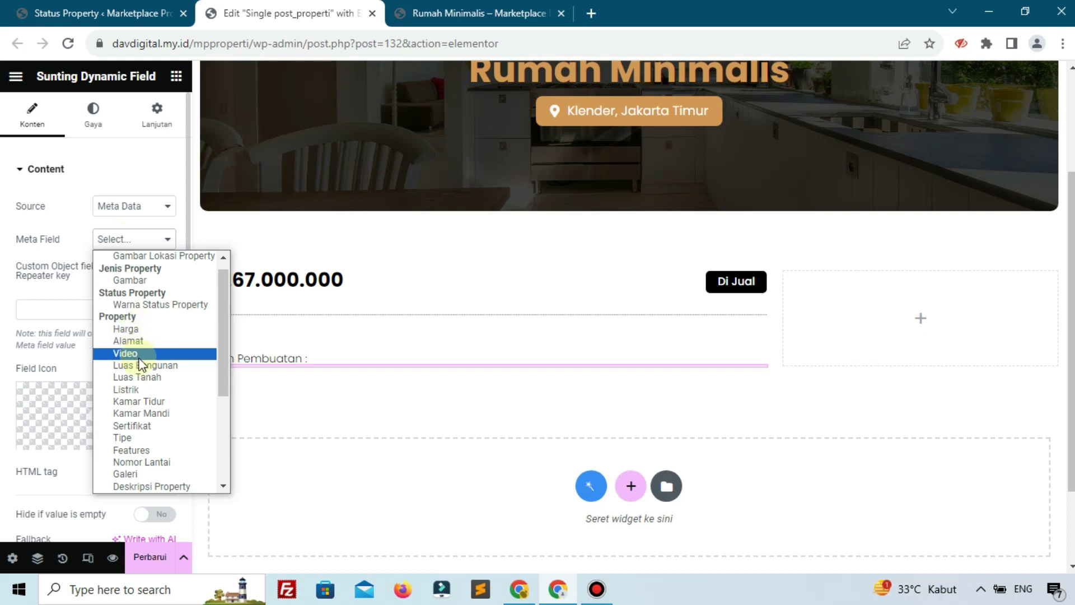
pyautogui.scroll(-4, 132, 350)
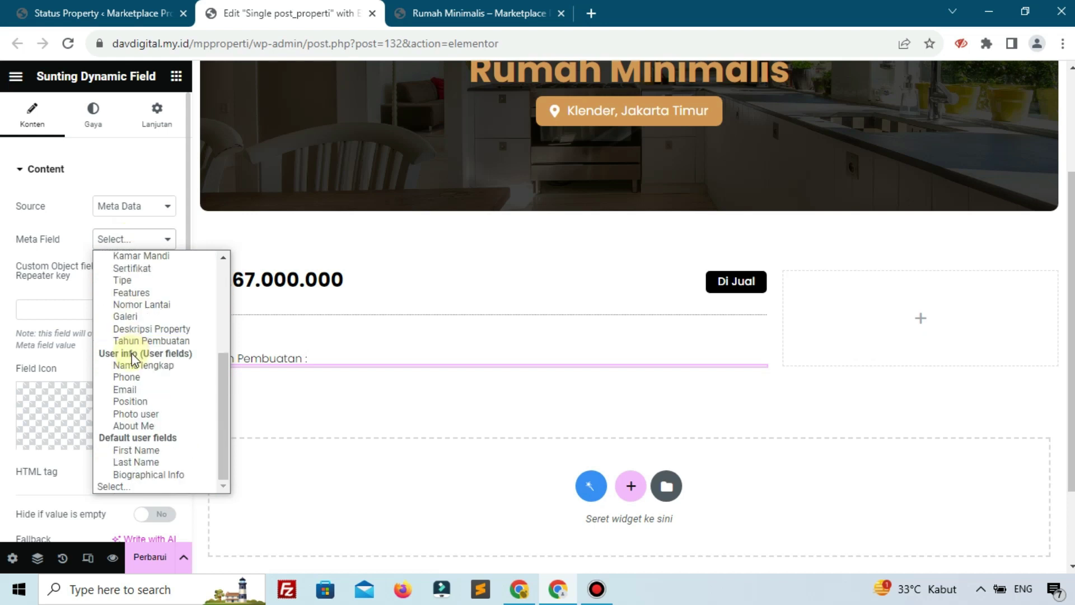
pyautogui.click(140, 340)
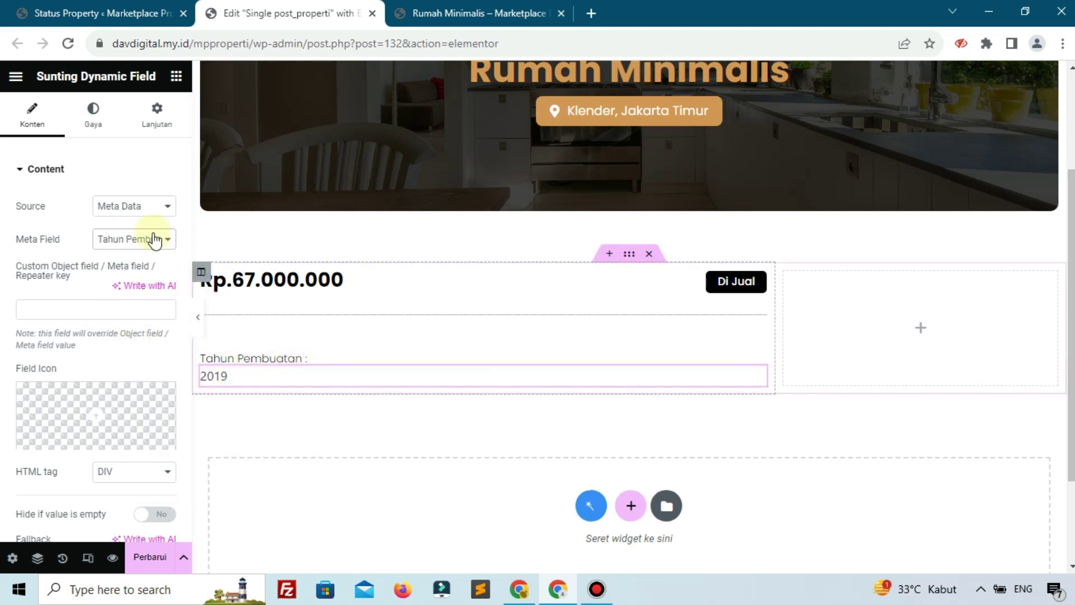
# Give the Tahun Pembuatan dynamic field a custom (Khusus) width of 50% so it sits beside its label.
pyautogui.click(151, 125)
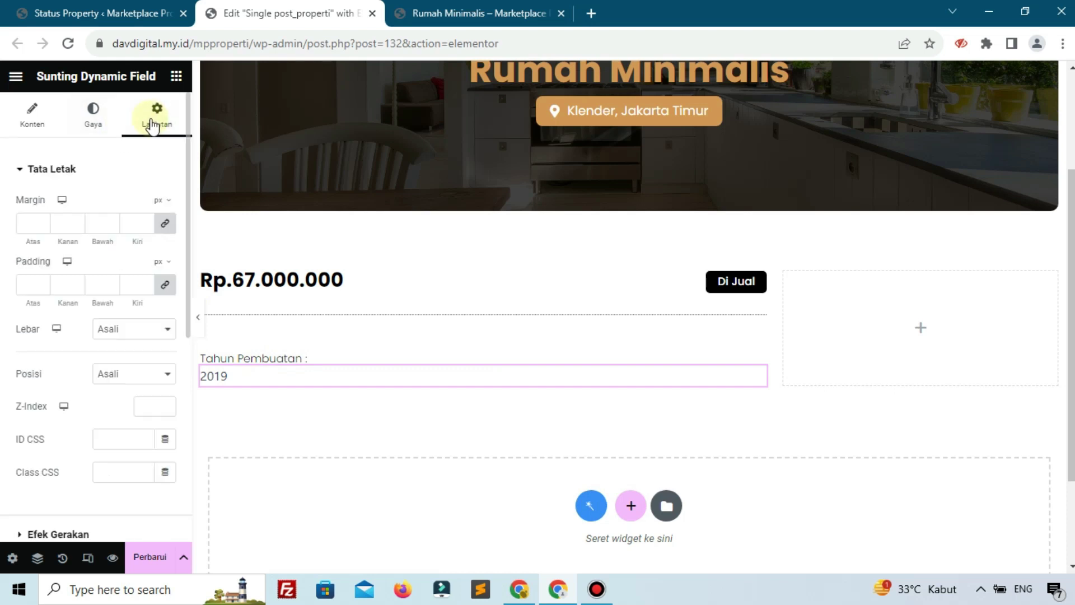
pyautogui.click(107, 330)
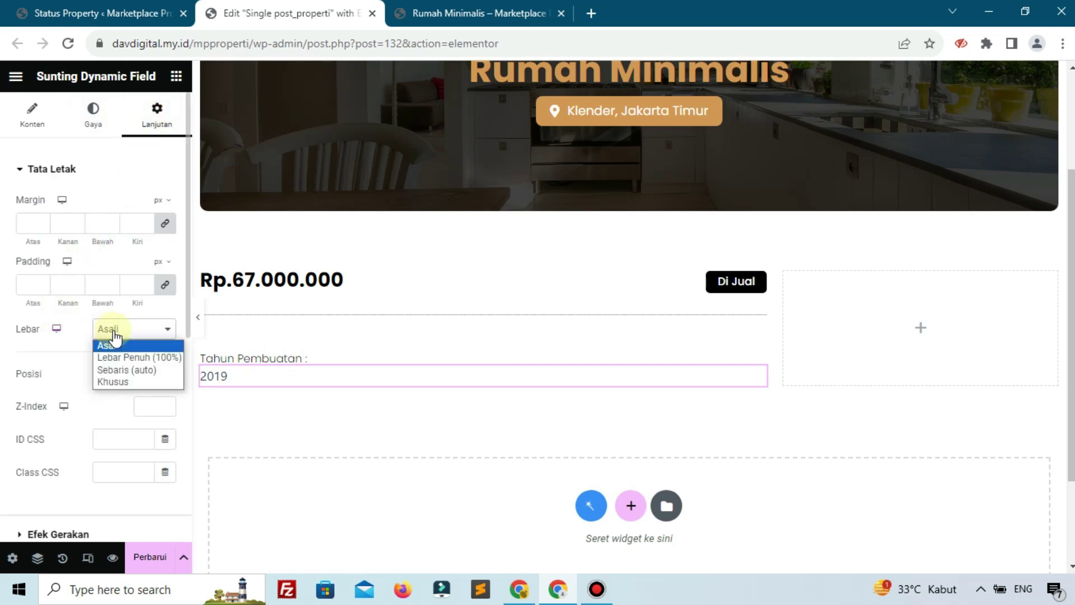
pyautogui.click(116, 383)
pyautogui.click(159, 378)
pyautogui.write('50')
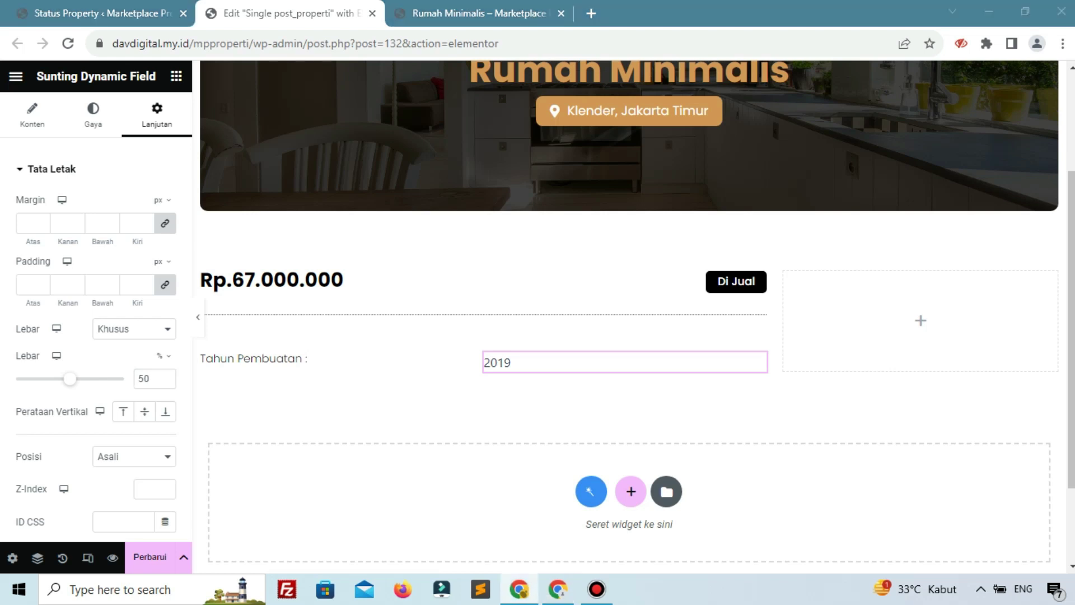
# Set the Tahun Pembuatan dynamic field's typography to Poppins, 14 px, weight 400 (Normal).
pyautogui.click(93, 134)
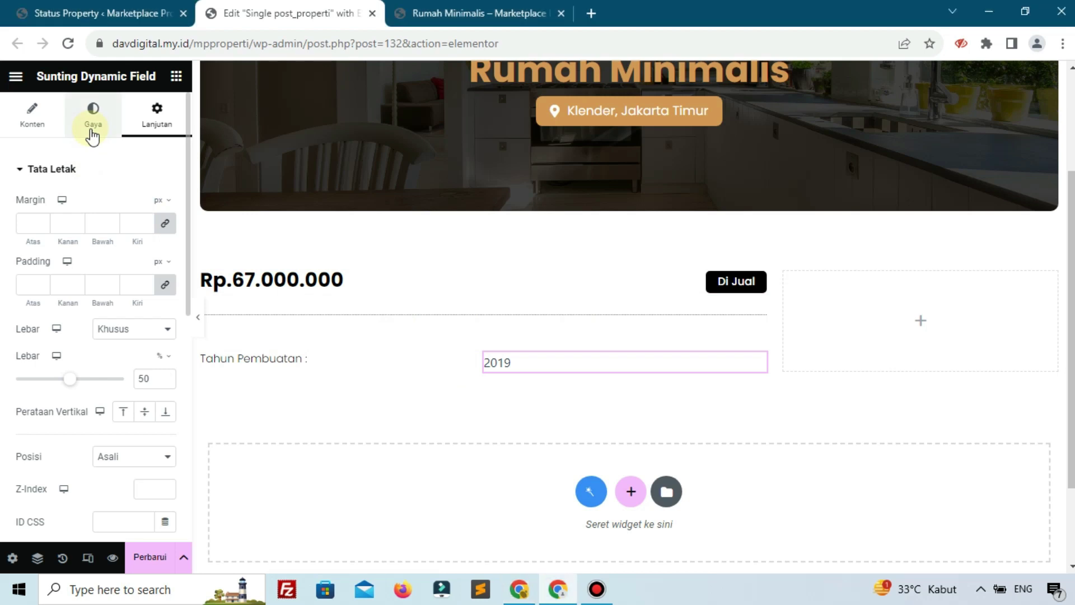
pyautogui.click(165, 239)
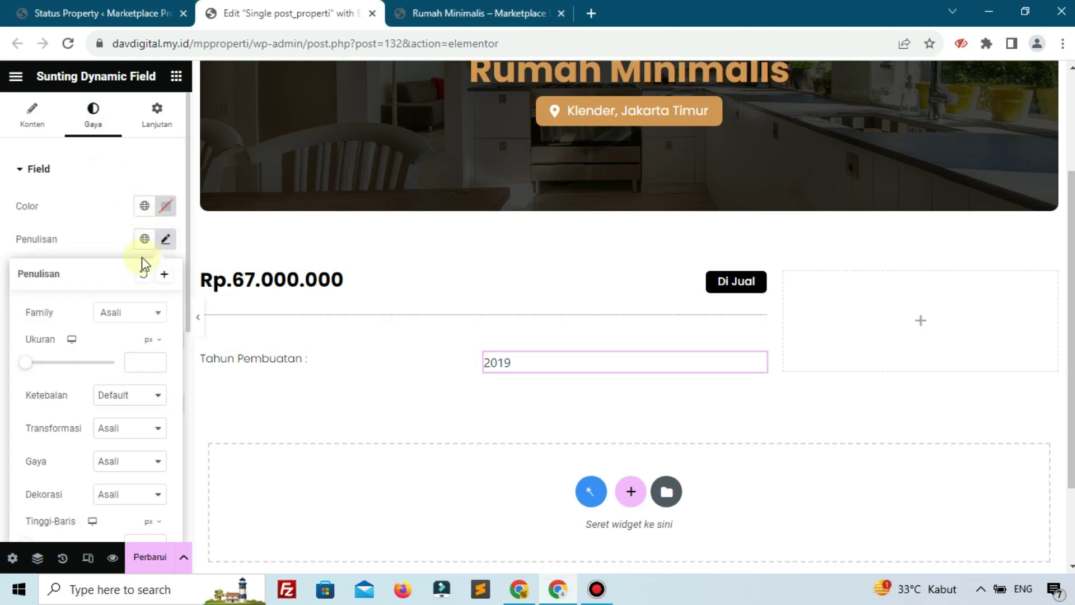
pyautogui.click(138, 314)
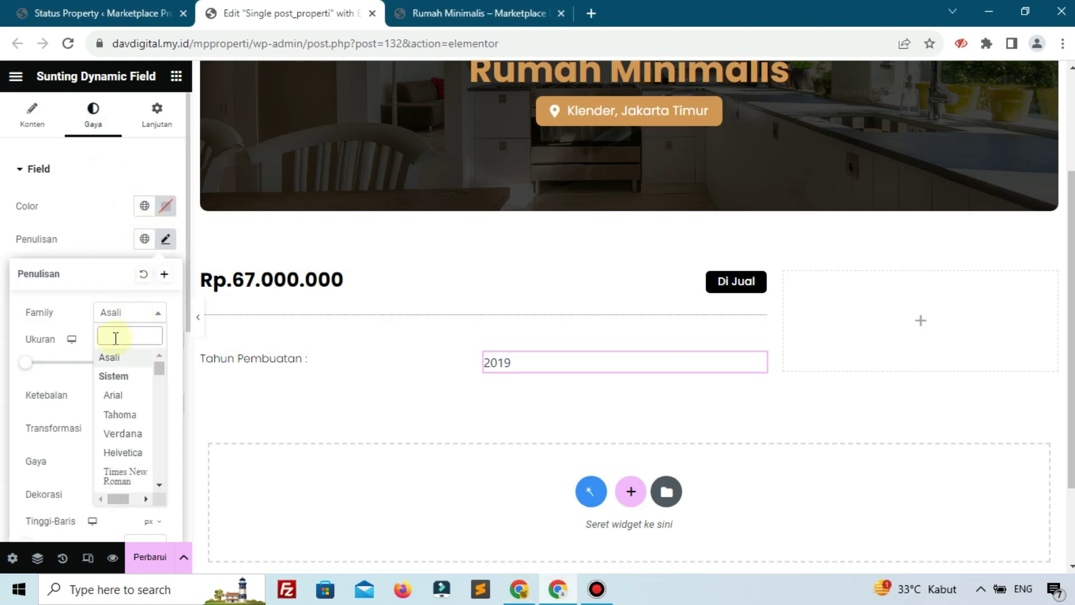
pyautogui.write('pop')
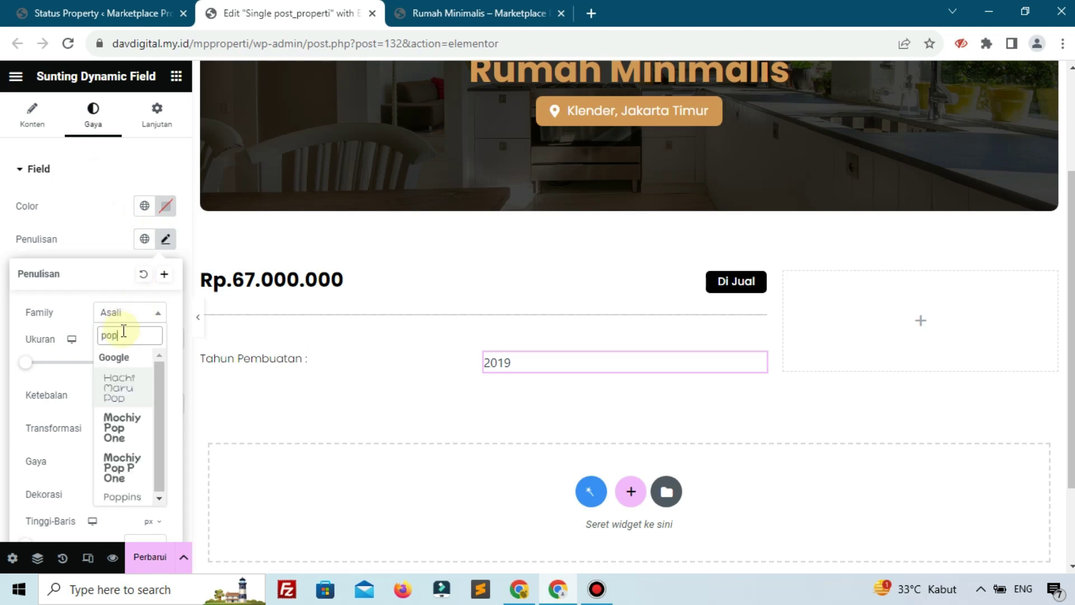
pyautogui.click(122, 491)
pyautogui.click(141, 362)
pyautogui.write('14')
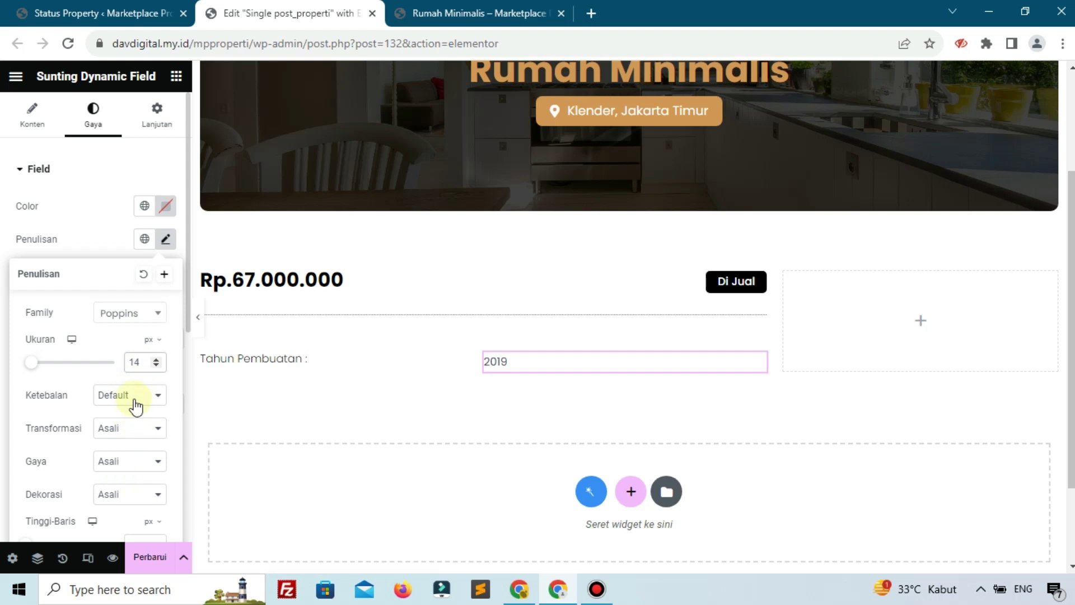
pyautogui.click(135, 402)
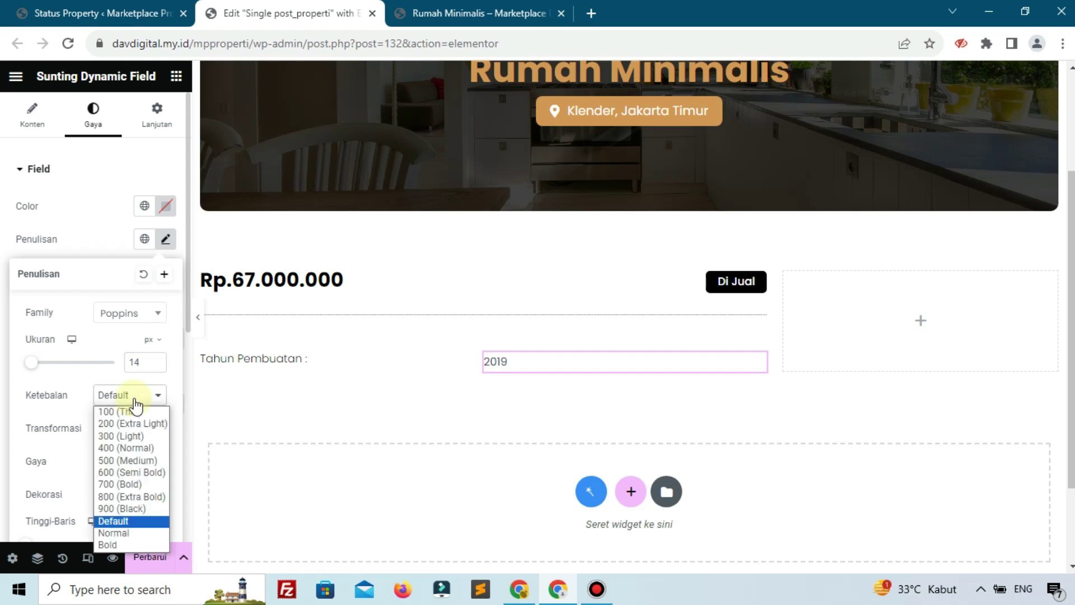
pyautogui.click(135, 436)
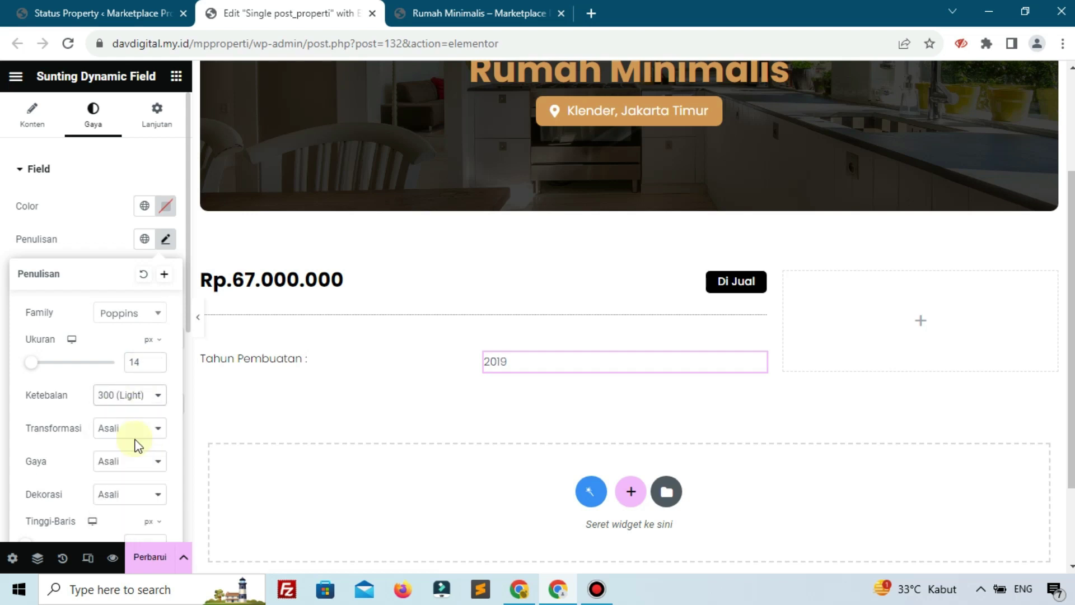
pyautogui.click(130, 399)
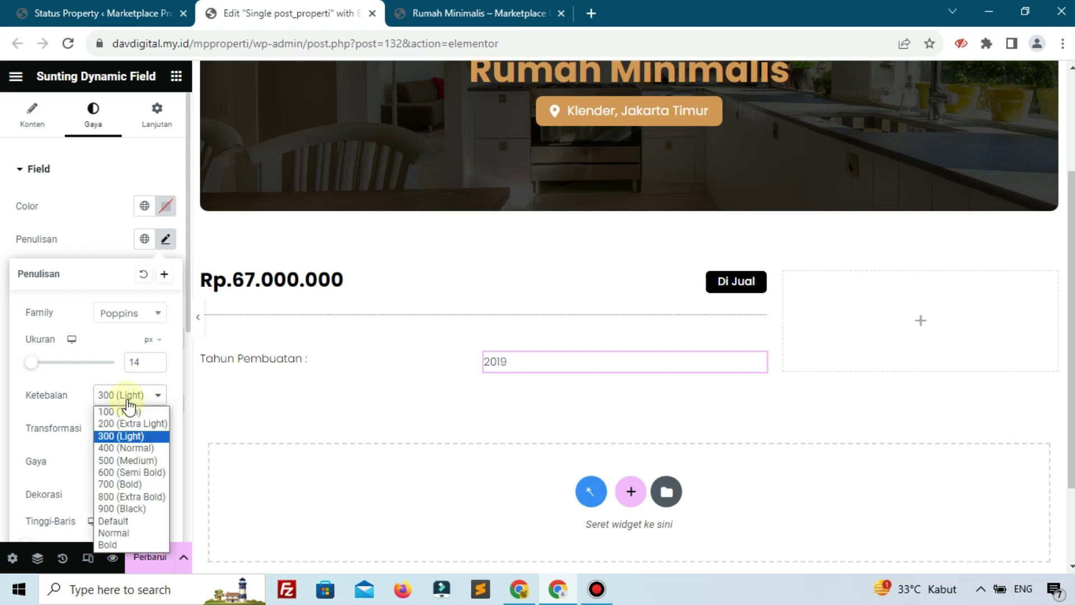
pyautogui.click(121, 442)
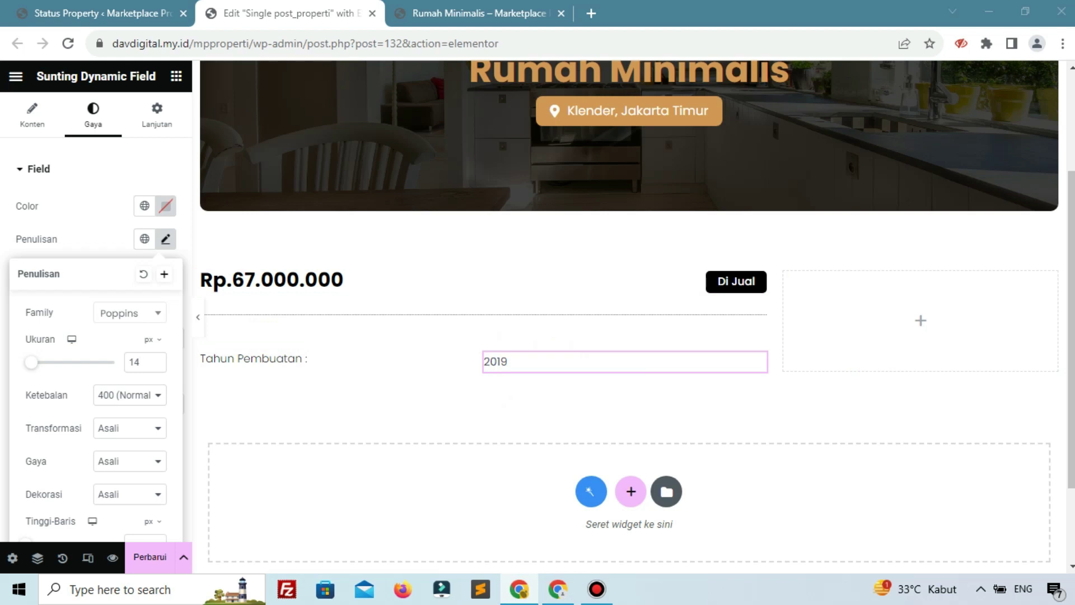
# Update the template and reload the Rumah Minimalis property page to check the Tahun Pembuatan row.
pyautogui.click(149, 556)
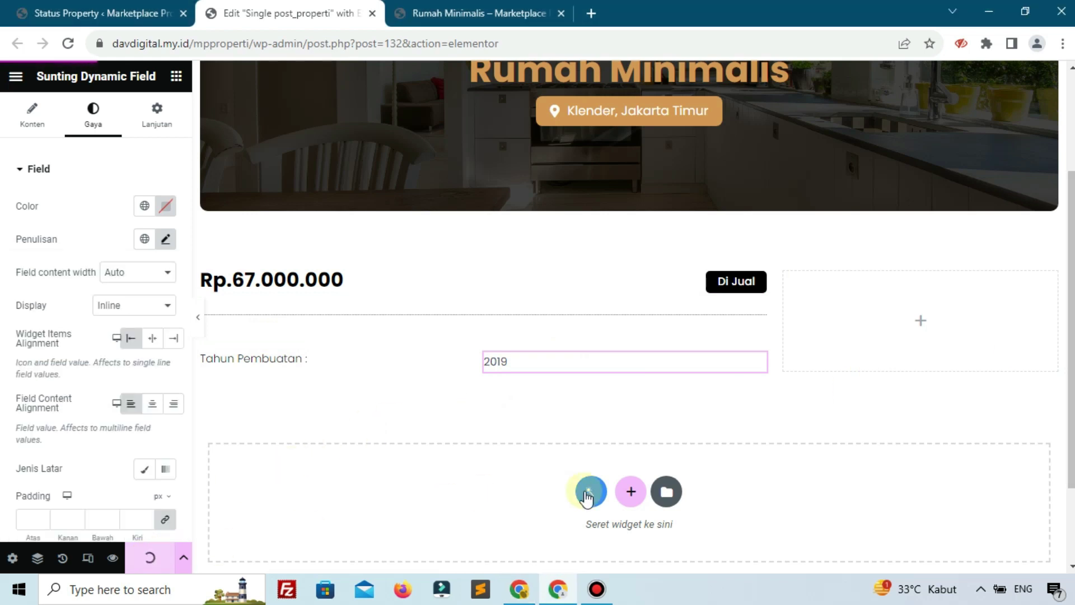
pyautogui.click(596, 589)
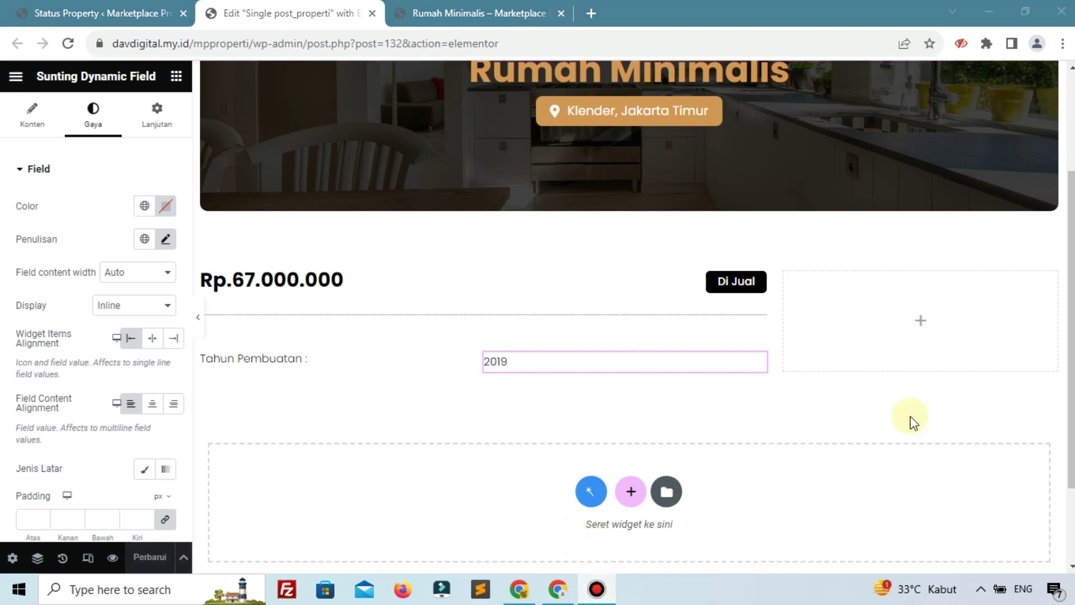
pyautogui.click(478, 13)
pyautogui.click(68, 43)
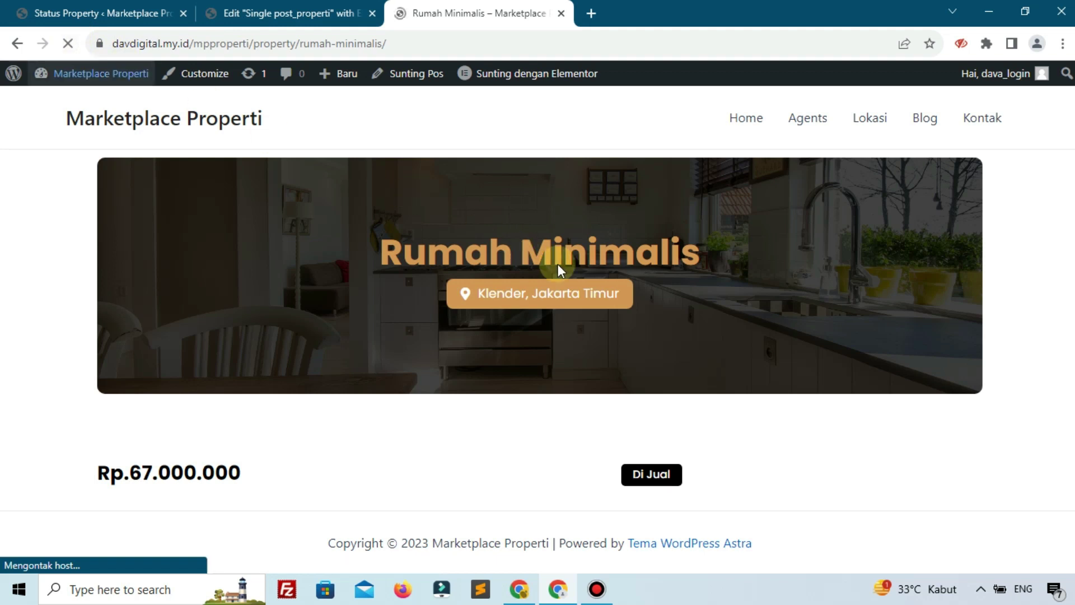
pyautogui.scroll(-1, 559, 264)
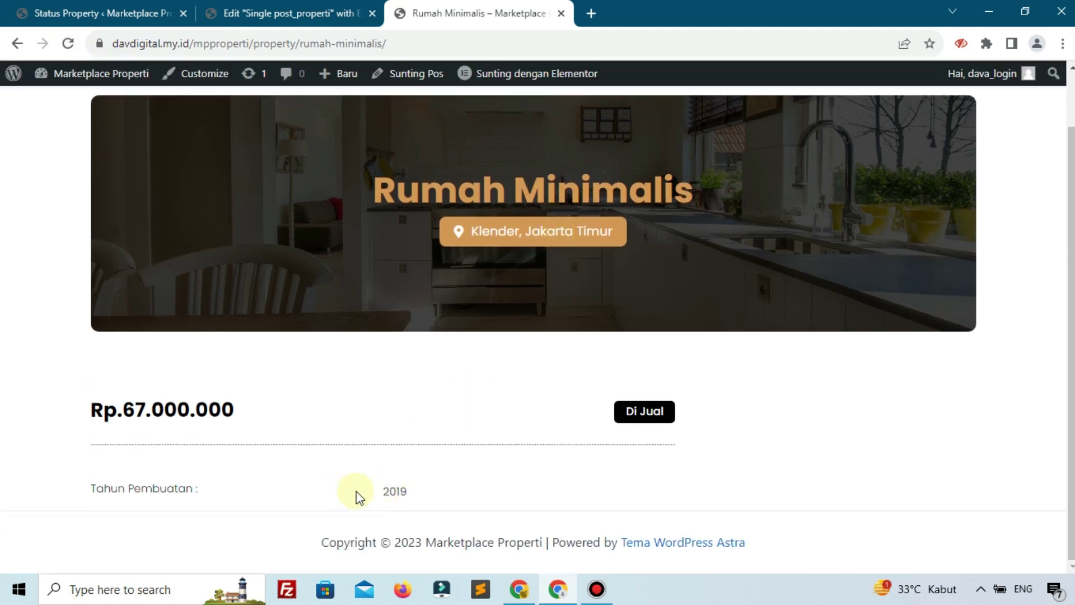
# Back in the template editor, duplicate the "Tahun Pembuatan :" heading and place the copy on a new row below the original.
pyautogui.click(285, 13)
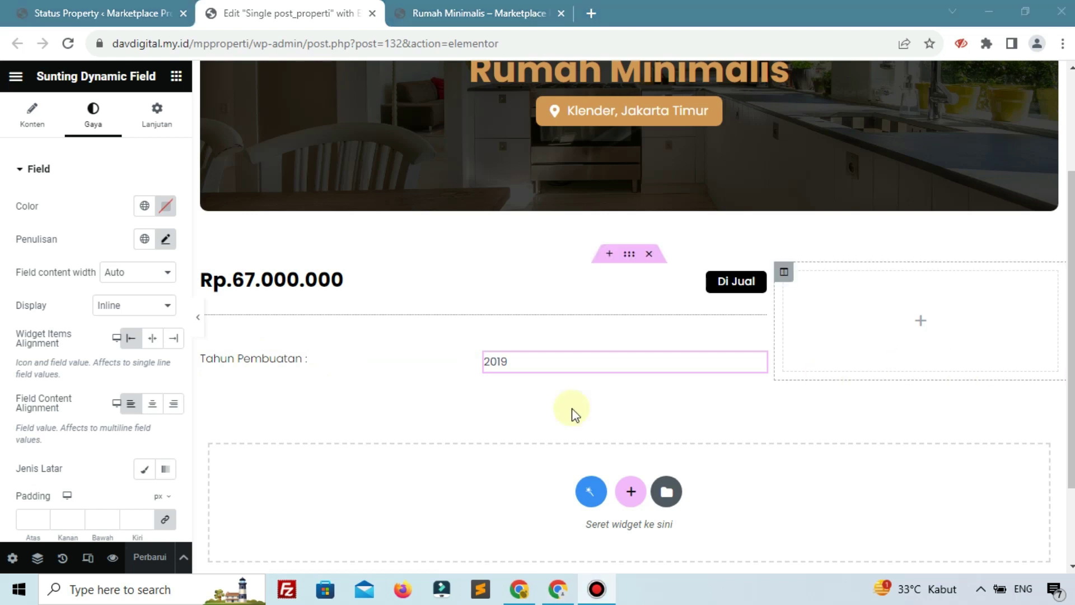
pyautogui.click(295, 361)
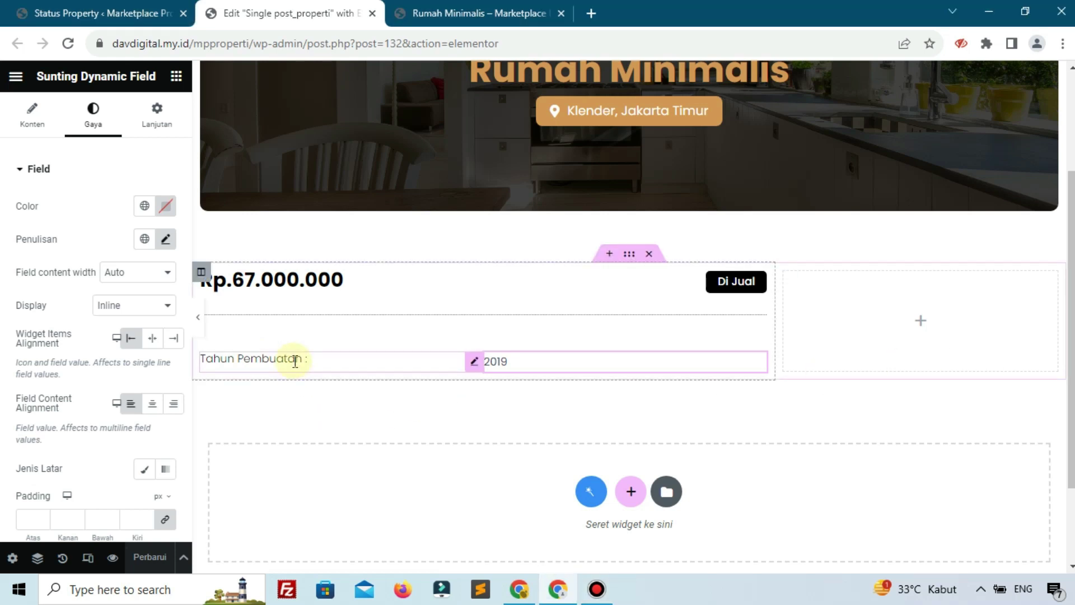
pyautogui.rightClick(296, 363)
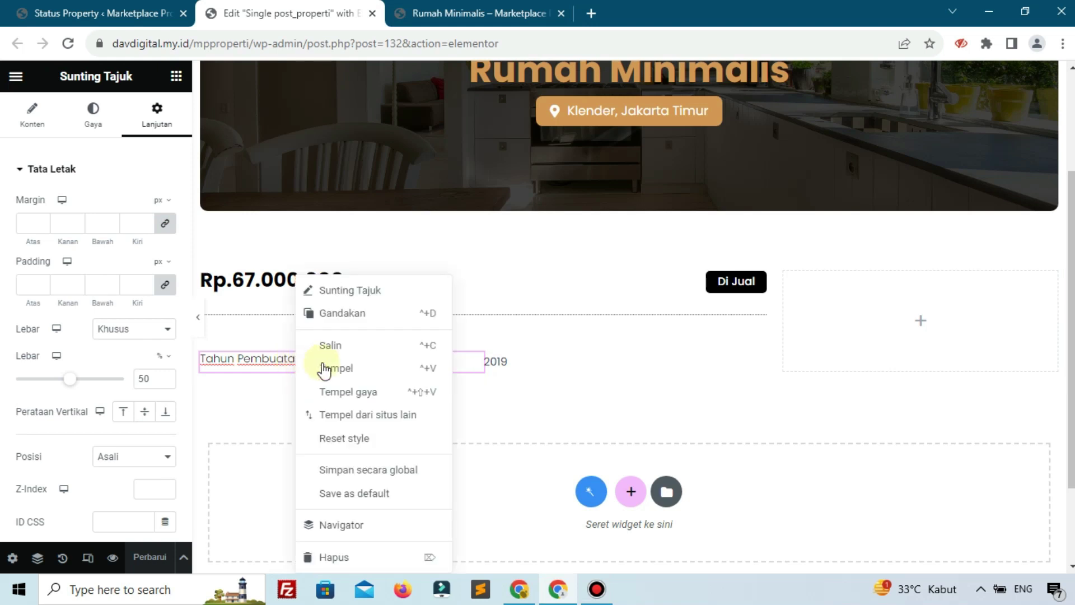
pyautogui.click(344, 329)
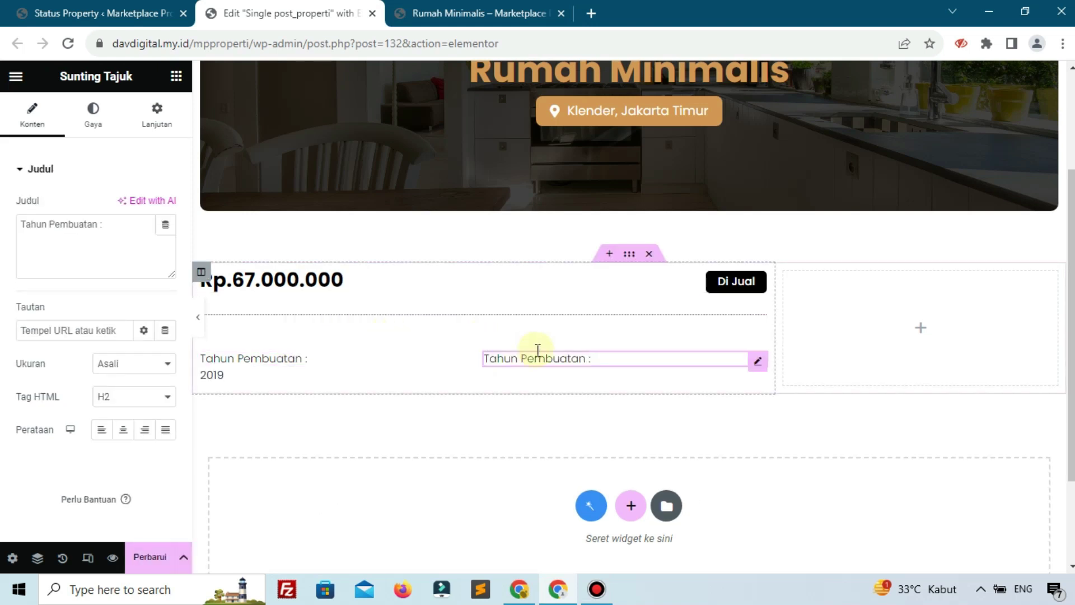
pyautogui.moveTo(753, 366); pyautogui.dragTo(218, 361)
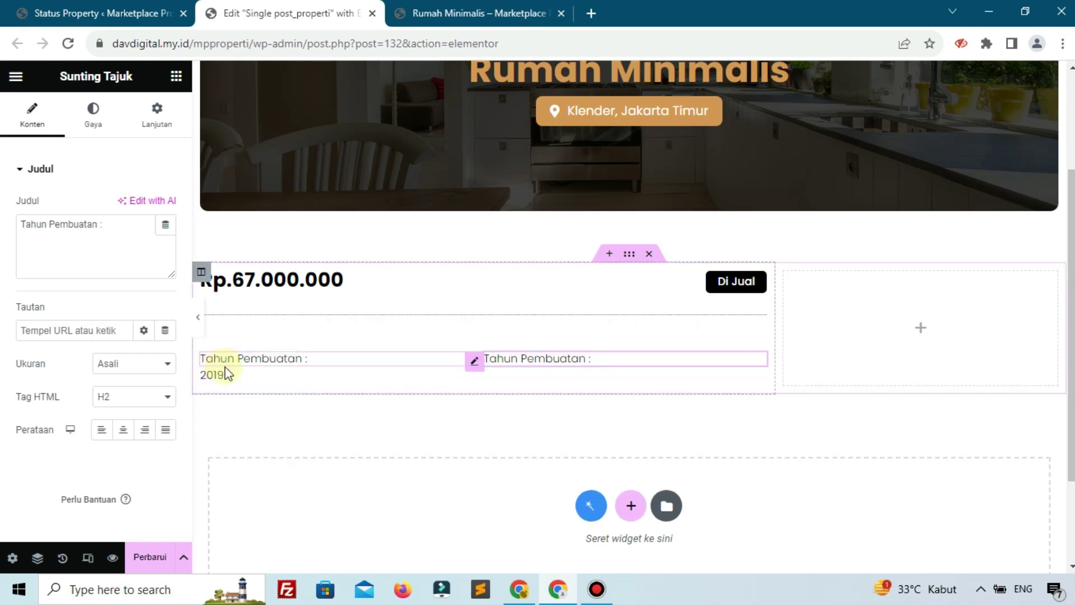
pyautogui.moveTo(633, 384); pyautogui.dragTo(491, 363)
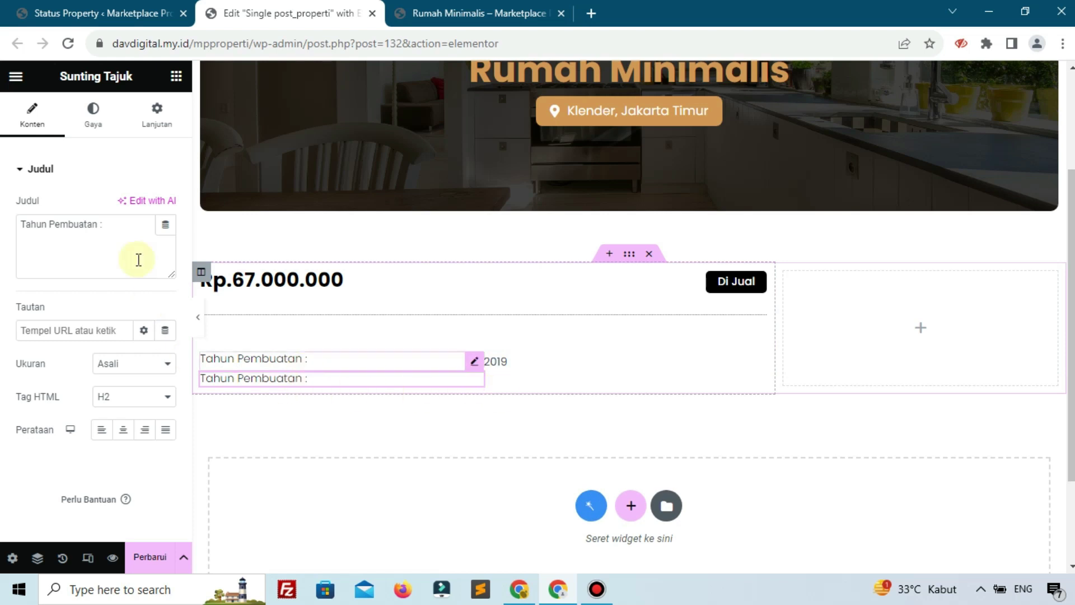
# Change the duplicated heading's text to "Listrik :".
pyautogui.moveTo(102, 224); pyautogui.dragTo(2, 272)
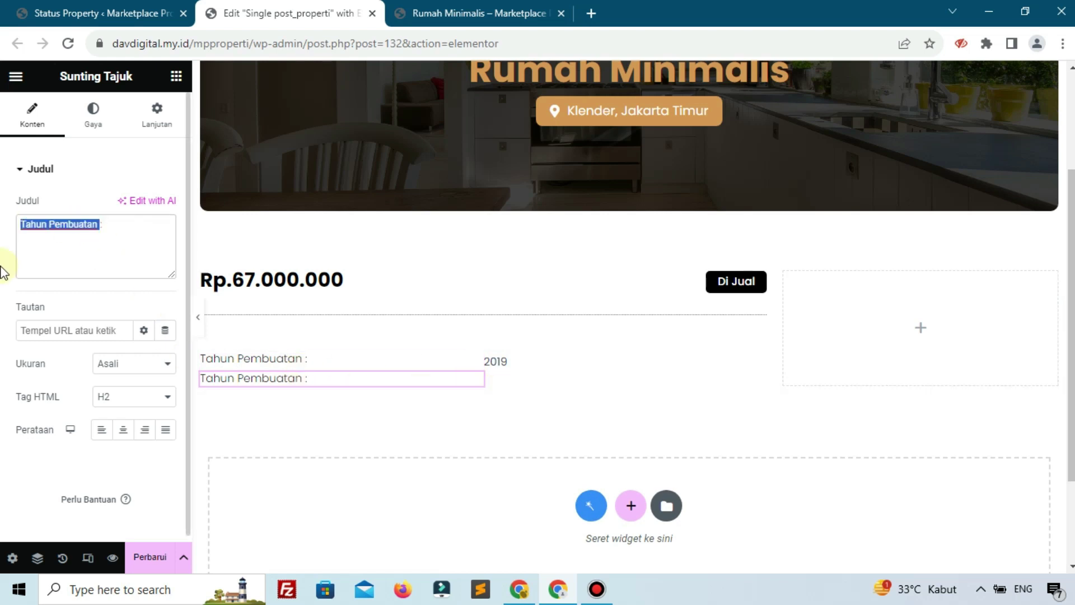
pyautogui.write('List')
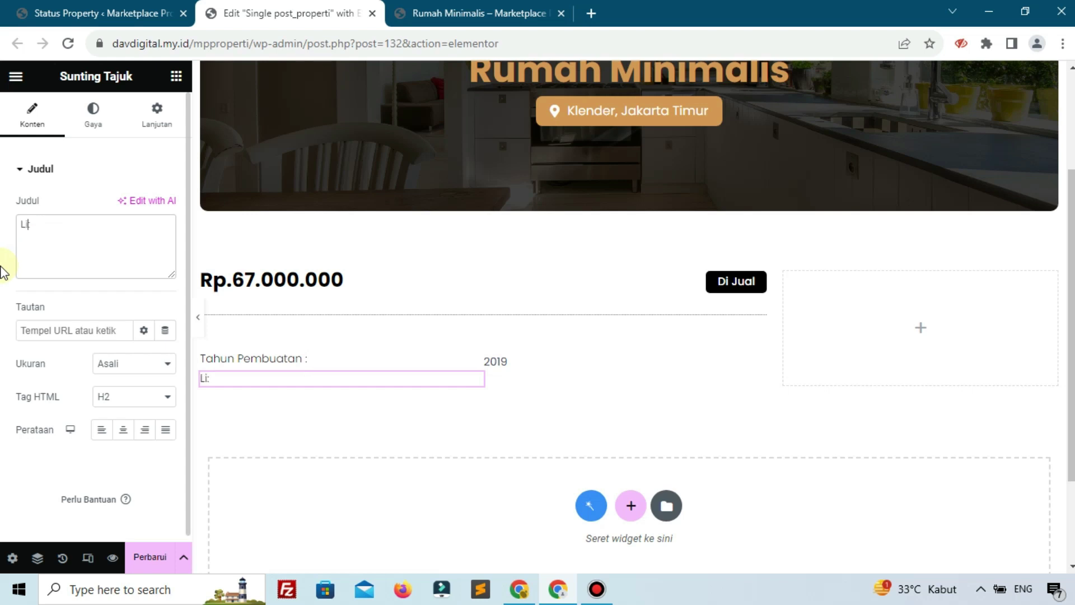
pyautogui.write('rik')
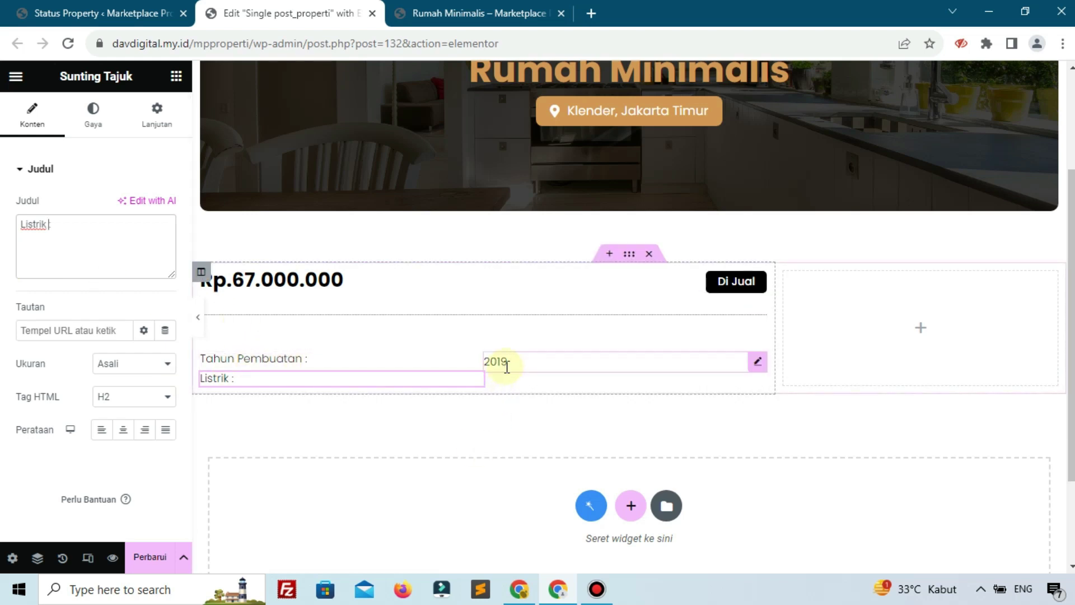
# Duplicate the Tahun Pembuatan value field and place the copy in the second column beside the "Listrik :" heading.
pyautogui.click(507, 366)
pyautogui.rightClick(507, 364)
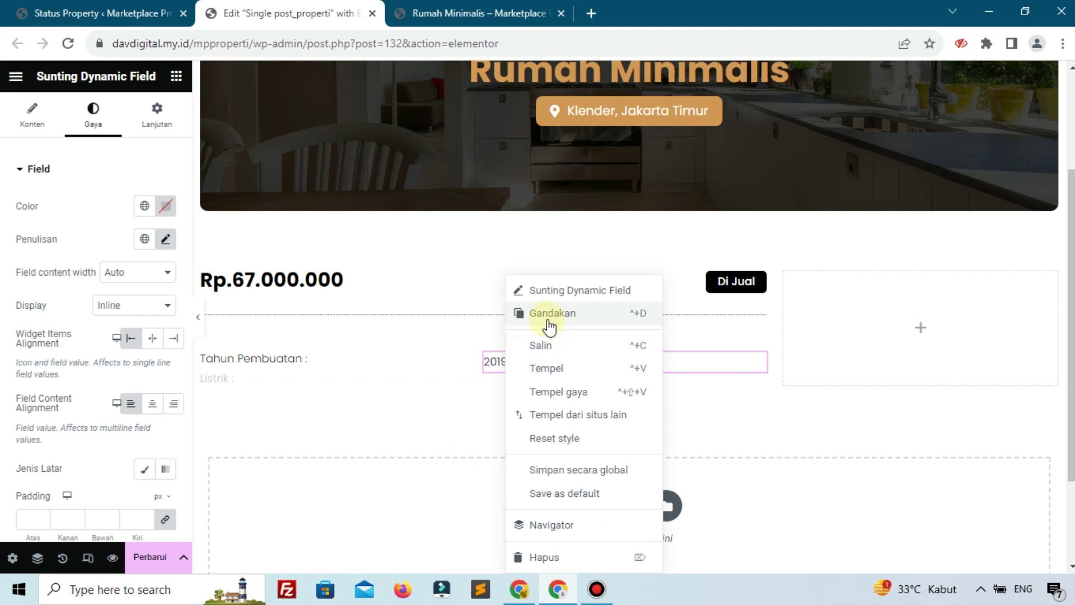
pyautogui.click(549, 326)
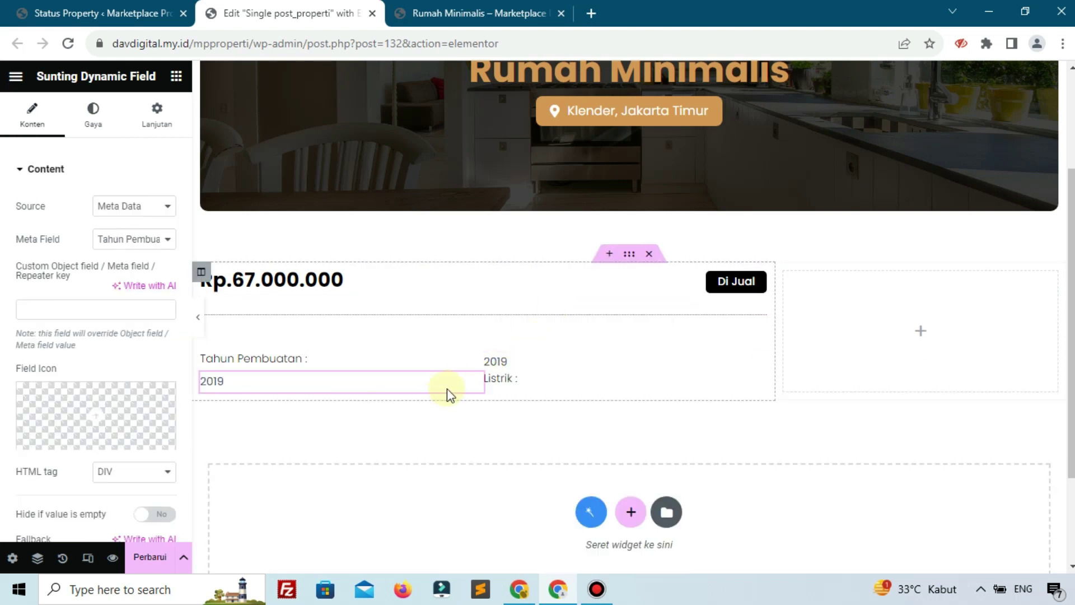
pyautogui.moveTo(474, 386); pyautogui.dragTo(230, 397)
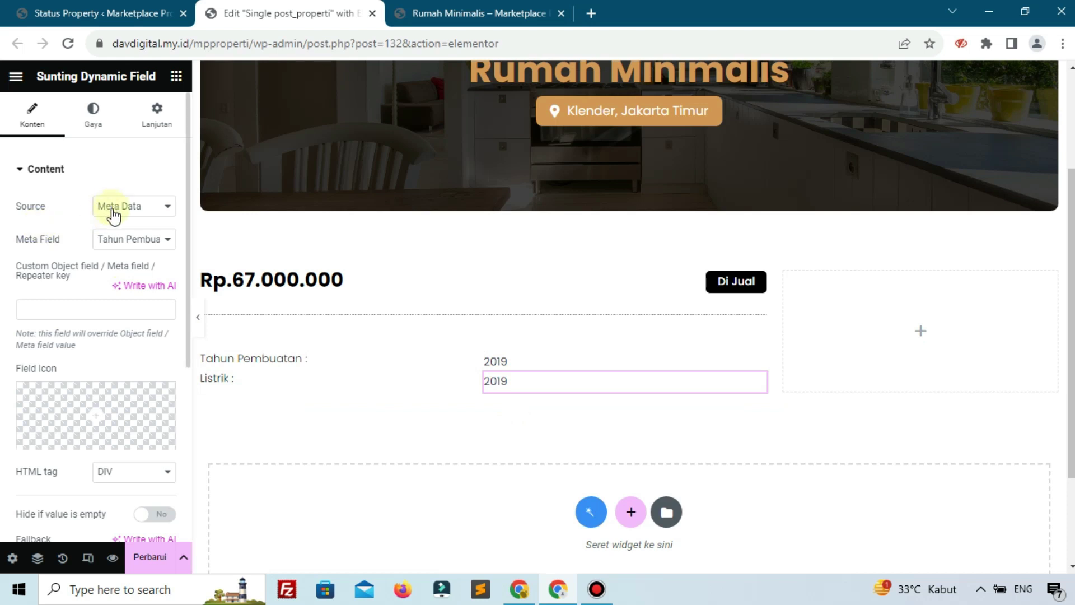
# Set the copied field's meta field to Listrik with the custom output format "%s Watt", and update the template.
pyautogui.click(116, 240)
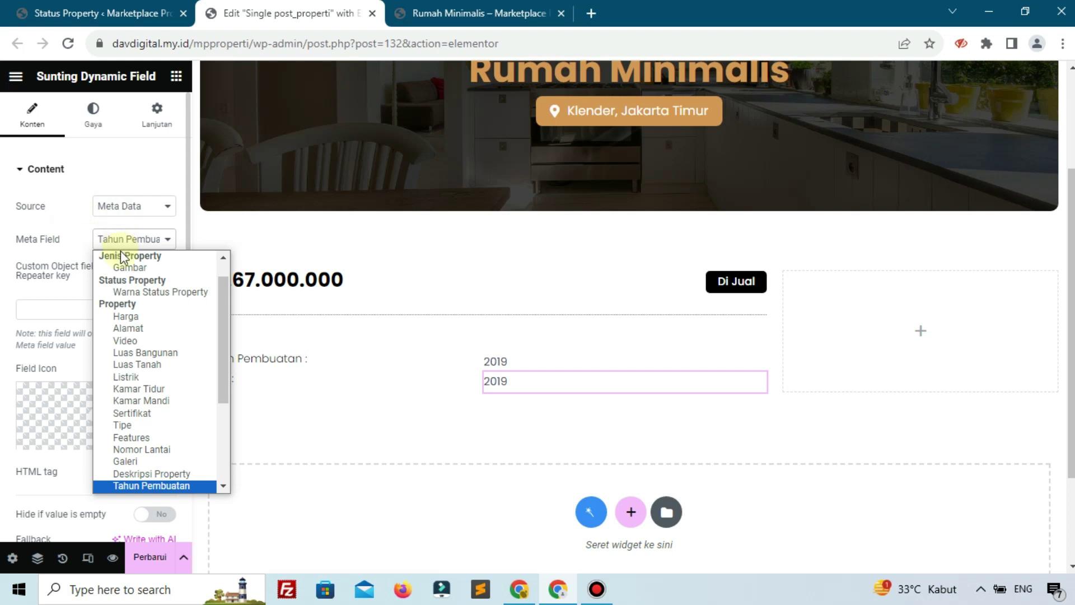
pyautogui.click(142, 375)
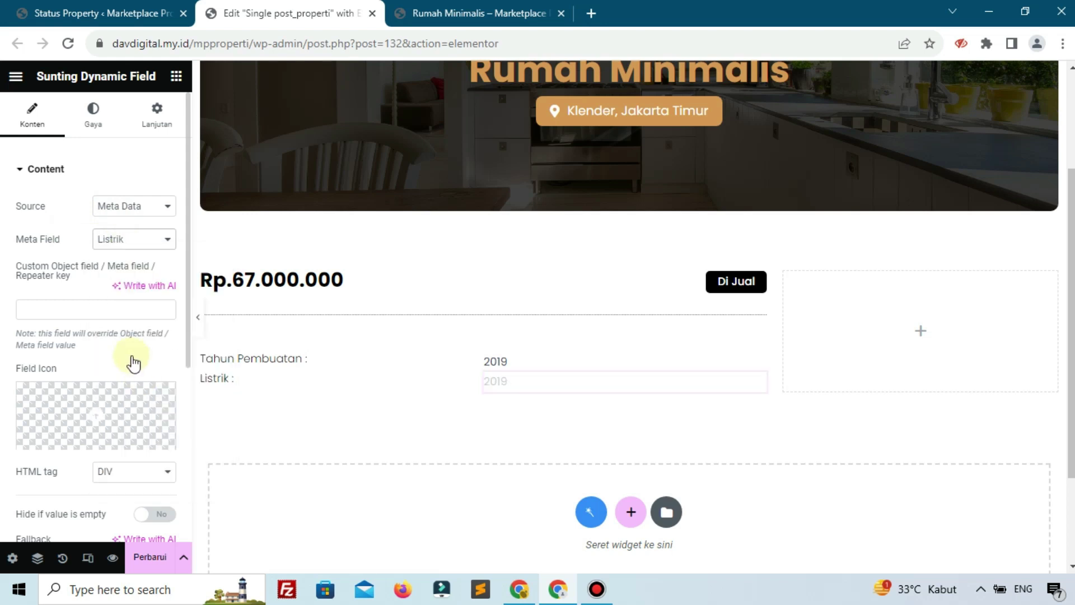
pyautogui.scroll(-5, 142, 375)
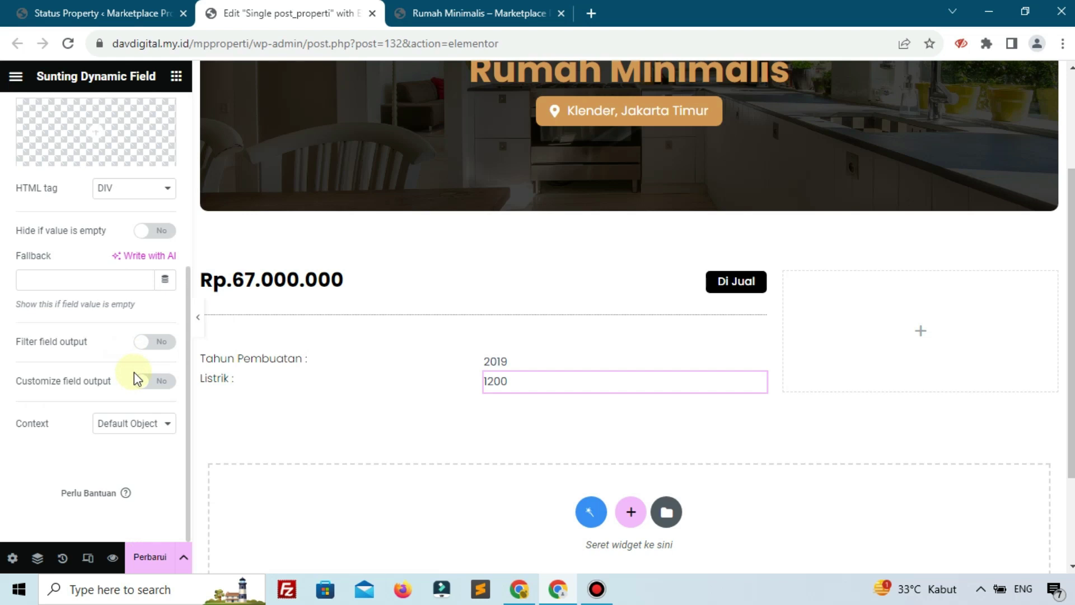
pyautogui.click(145, 384)
pyautogui.click(111, 421)
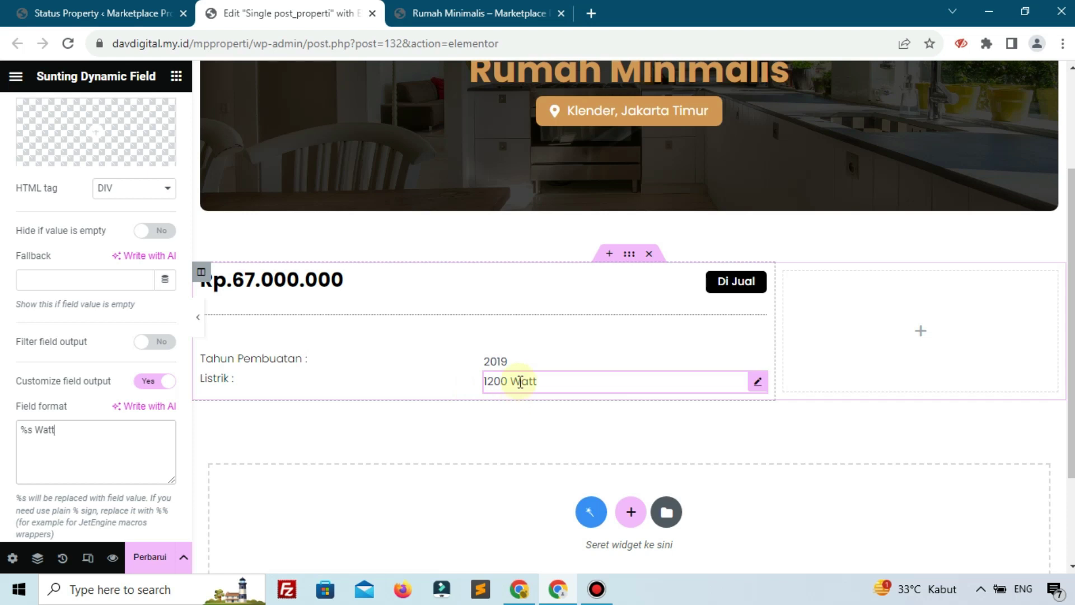
pyautogui.click(288, 379)
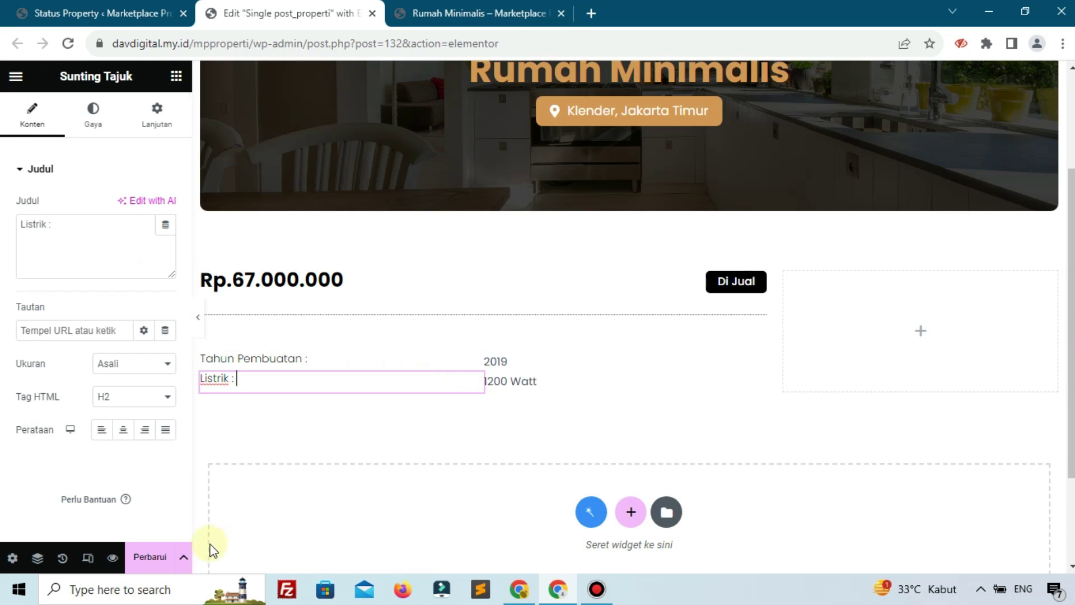
pyautogui.click(147, 554)
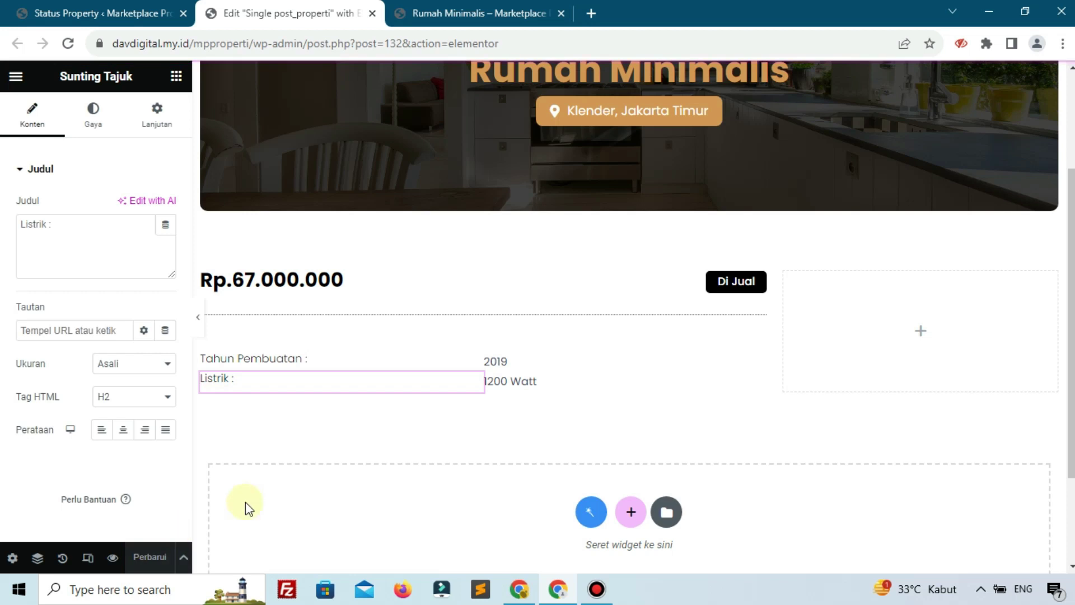
# Duplicate the "Listrik :" heading onto a new row below it and change the copy's text to "Luas Tanah :".
pyautogui.rightClick(476, 385)
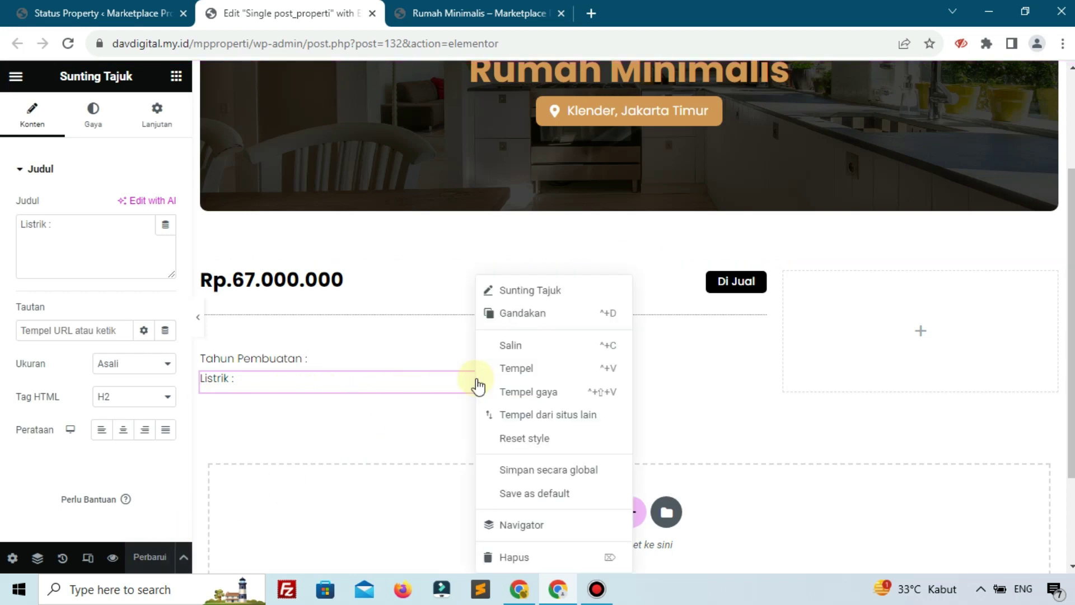
pyautogui.click(509, 313)
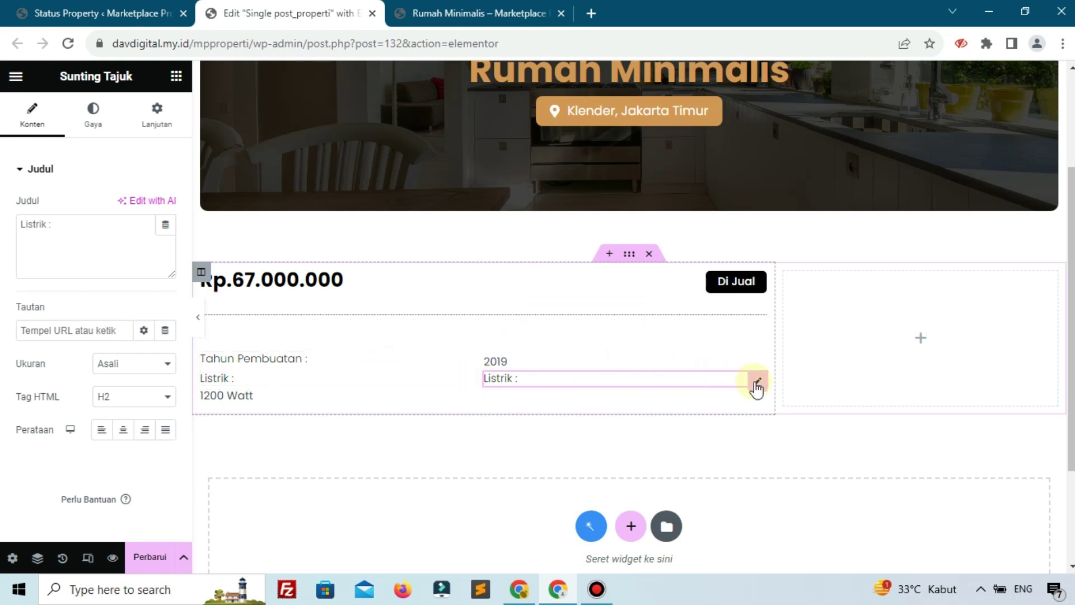
pyautogui.moveTo(757, 382); pyautogui.dragTo(271, 407)
pyautogui.moveTo(47, 234); pyautogui.dragTo(3, 235)
pyautogui.write('Luas Tanah')
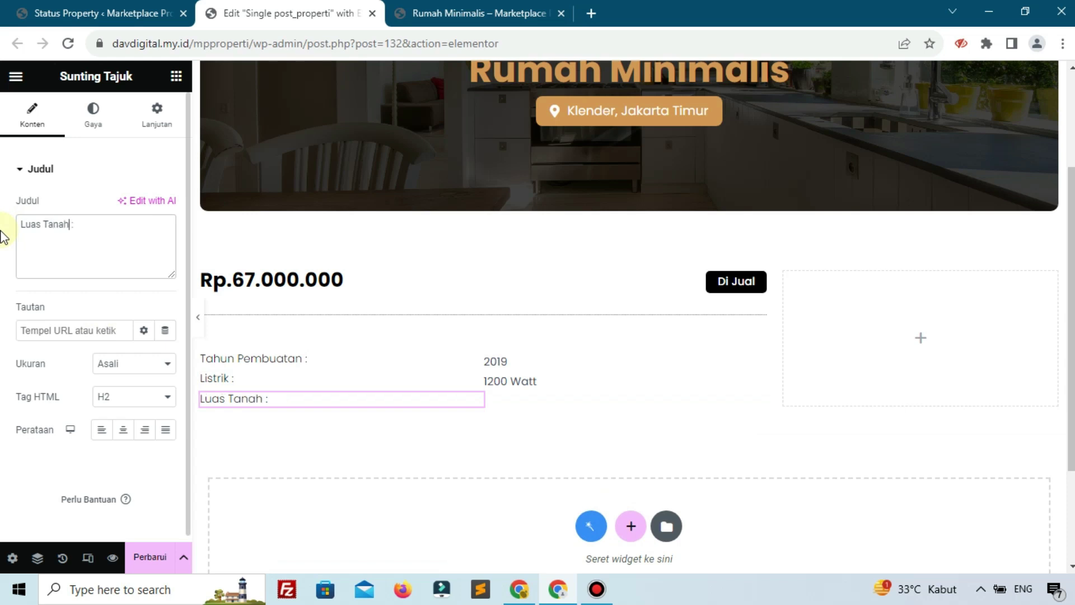
# Duplicate the Listrik value field and set the copy's meta field to Luas Tanah.
pyautogui.click(516, 378)
pyautogui.rightClick(516, 378)
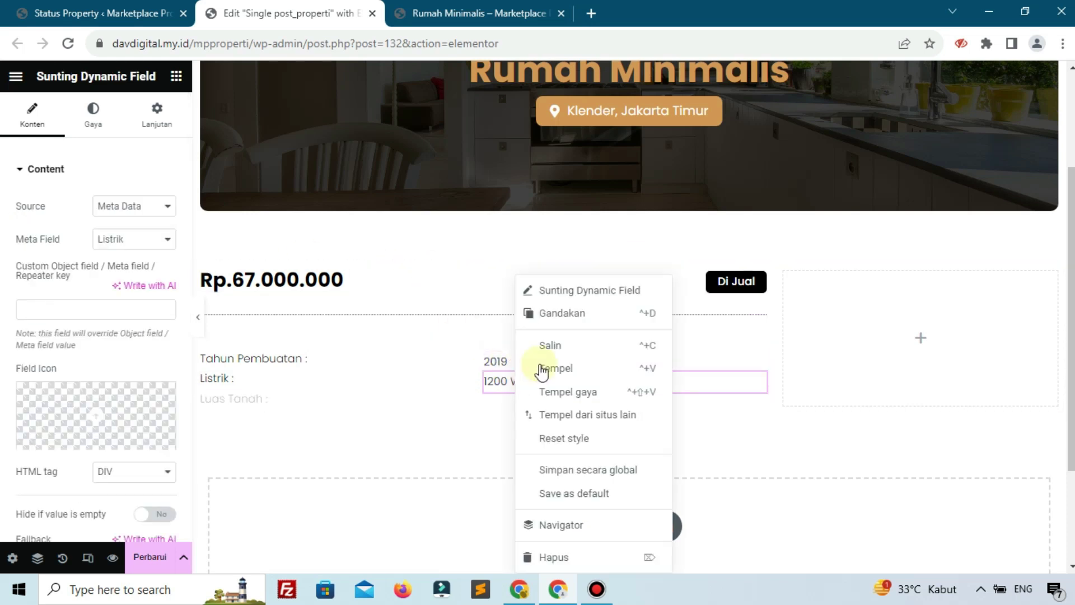
pyautogui.click(557, 314)
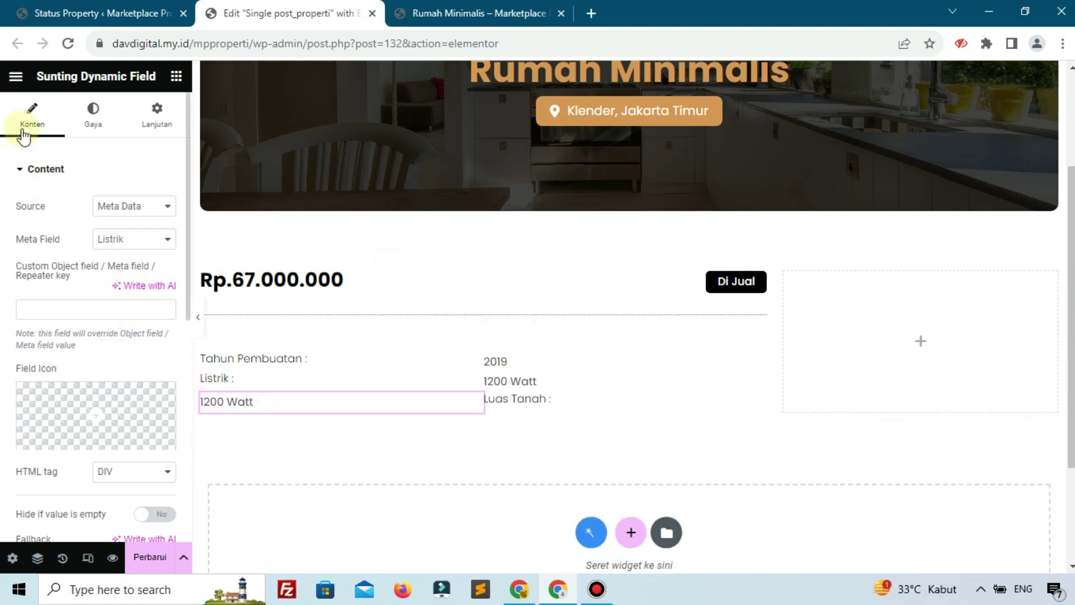
pyautogui.click(123, 246)
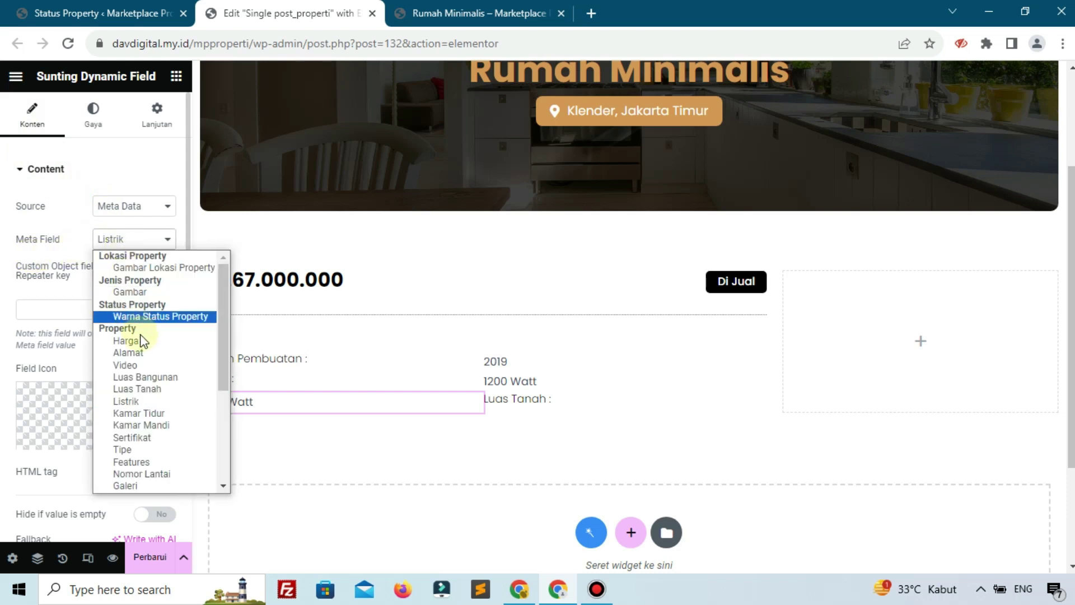
pyautogui.click(135, 388)
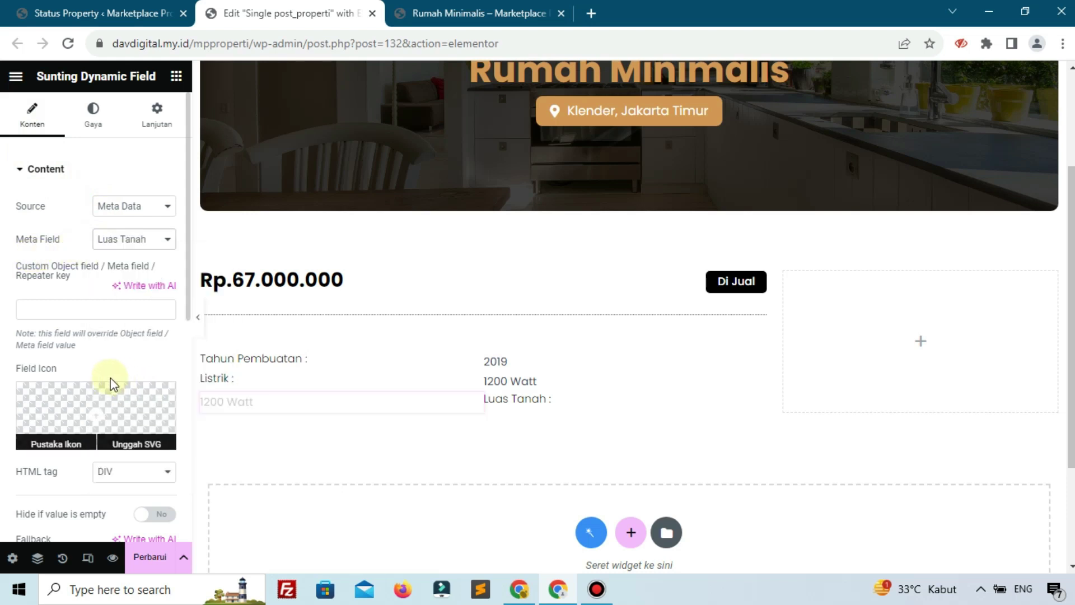
# Format the Luas Tanah value as "%s M <sup>2</sup>" and place it beside its heading, updating the template.
pyautogui.scroll(-5, 82, 258)
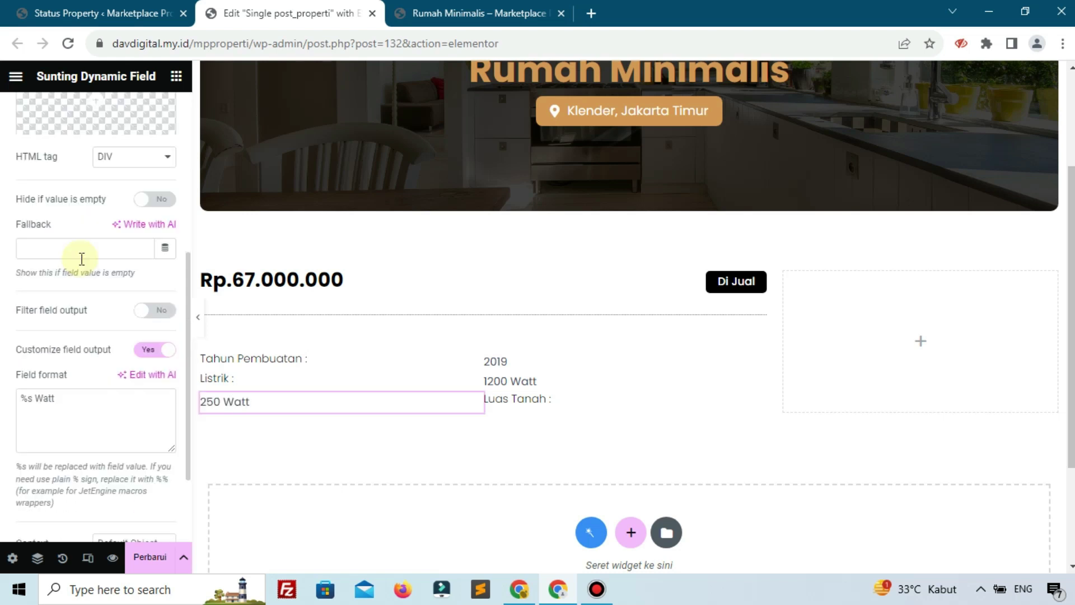
pyautogui.click(66, 394)
pyautogui.press('BackSpace')
pyautogui.press('BackSpace')
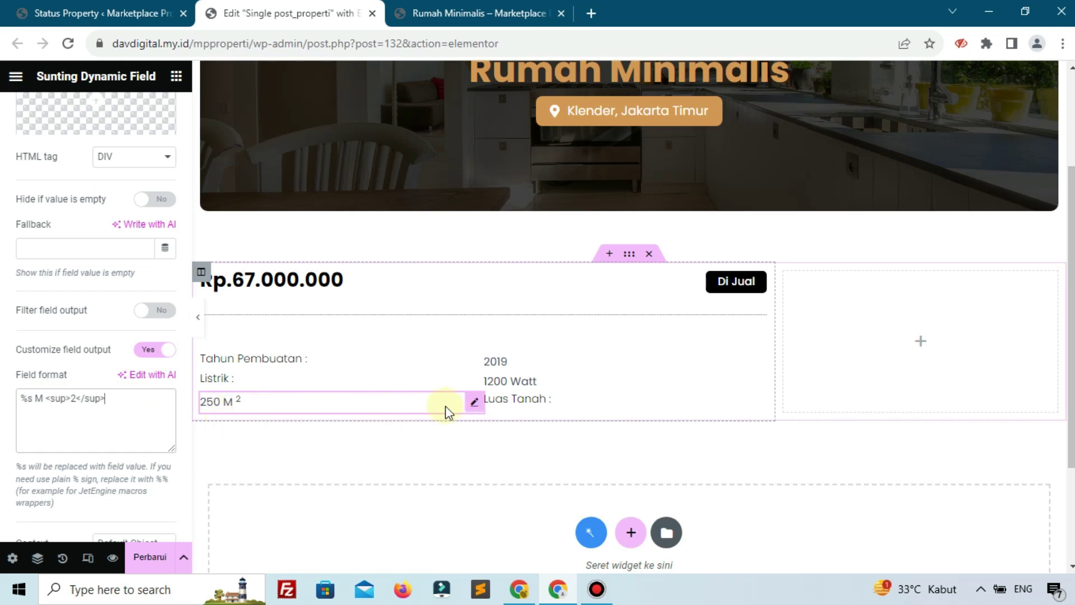
pyautogui.moveTo(476, 408); pyautogui.dragTo(243, 405)
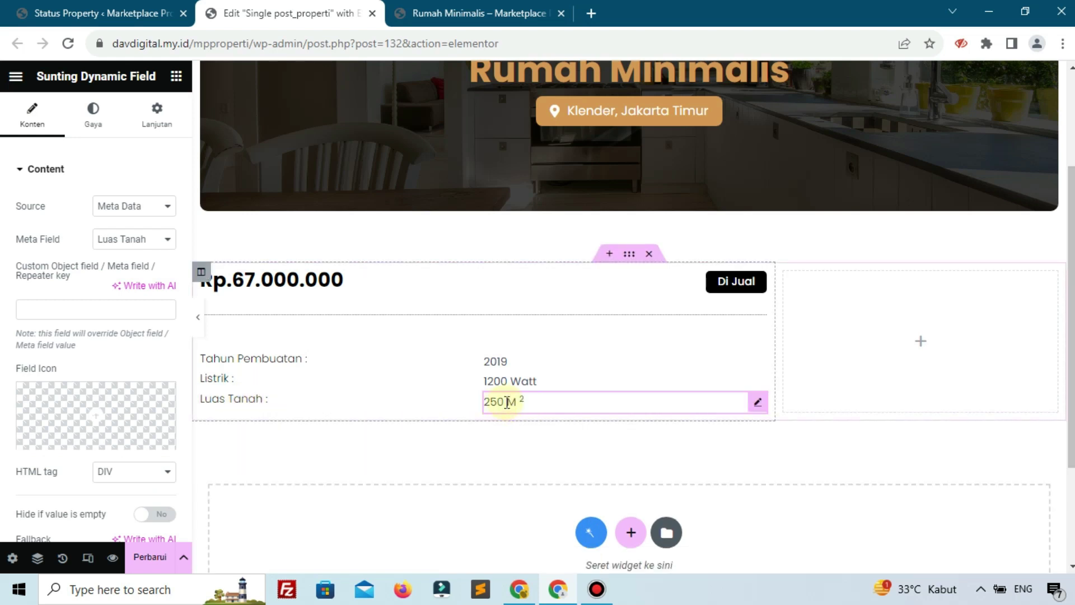
pyautogui.click(146, 558)
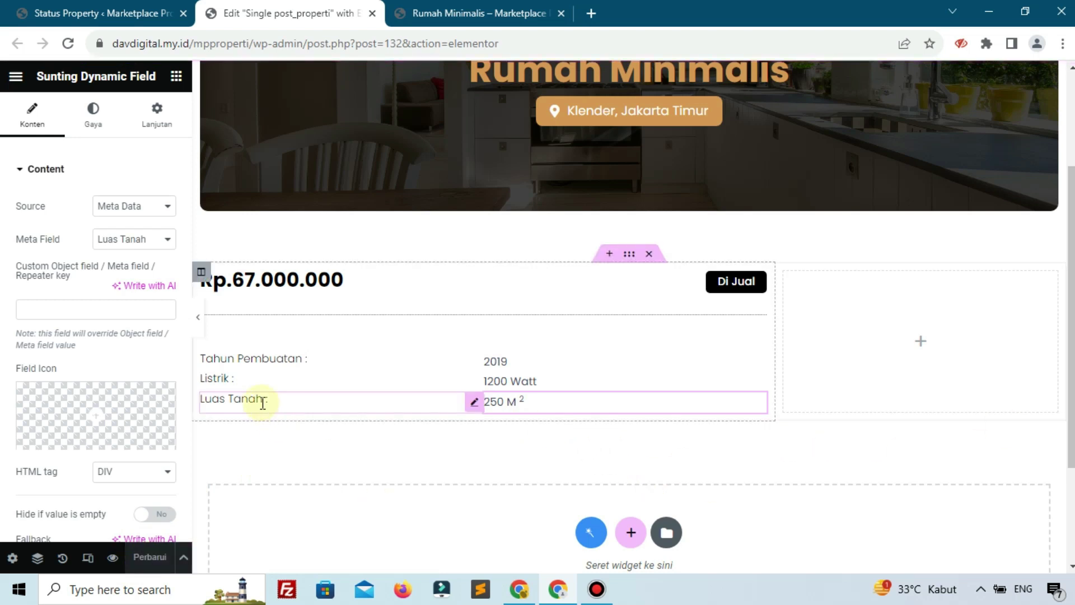
# Duplicate the "Luas Tanah :" heading, change the copy's text to "Luas Bangunan :" and place it on a new row below.
pyautogui.rightClick(475, 405)
pyautogui.click(523, 315)
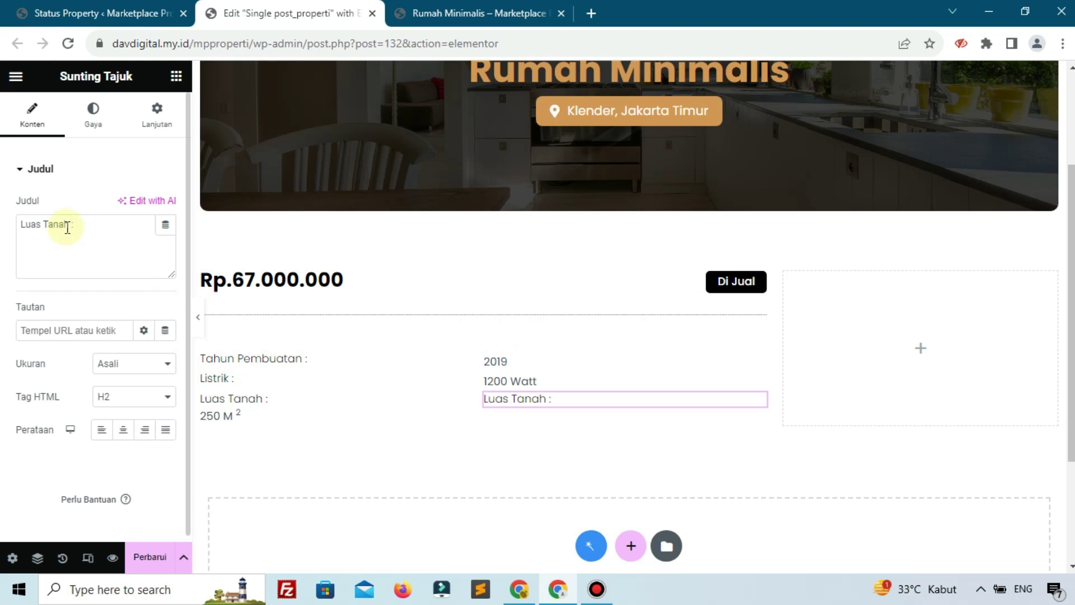
pyautogui.moveTo(68, 227); pyautogui.dragTo(2, 228)
pyautogui.press('BackSpace')
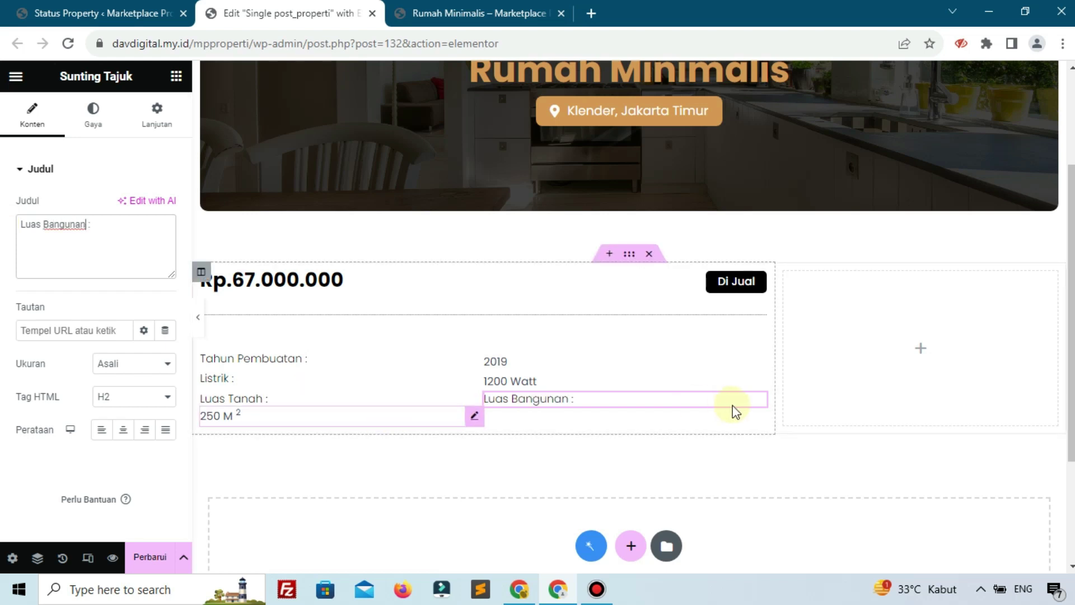
pyautogui.moveTo(734, 401); pyautogui.dragTo(274, 456)
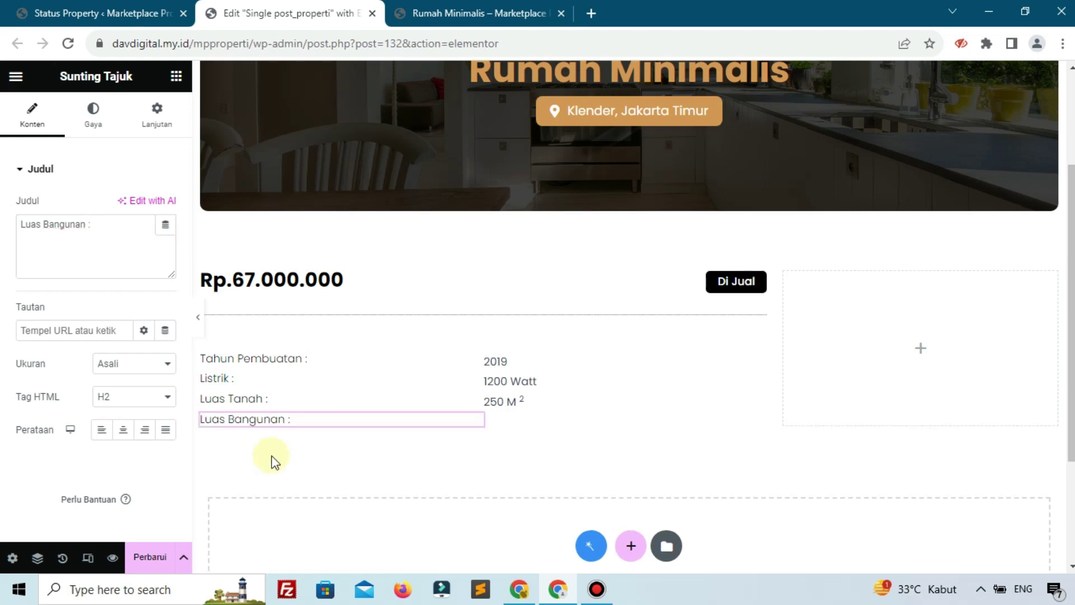
# Duplicate the Luas Tanah value field, set the copy's meta field to Luas Bangunan and place it beside the "Luas Bangunan :" heading.
pyautogui.click(499, 401)
pyautogui.rightClick(500, 400)
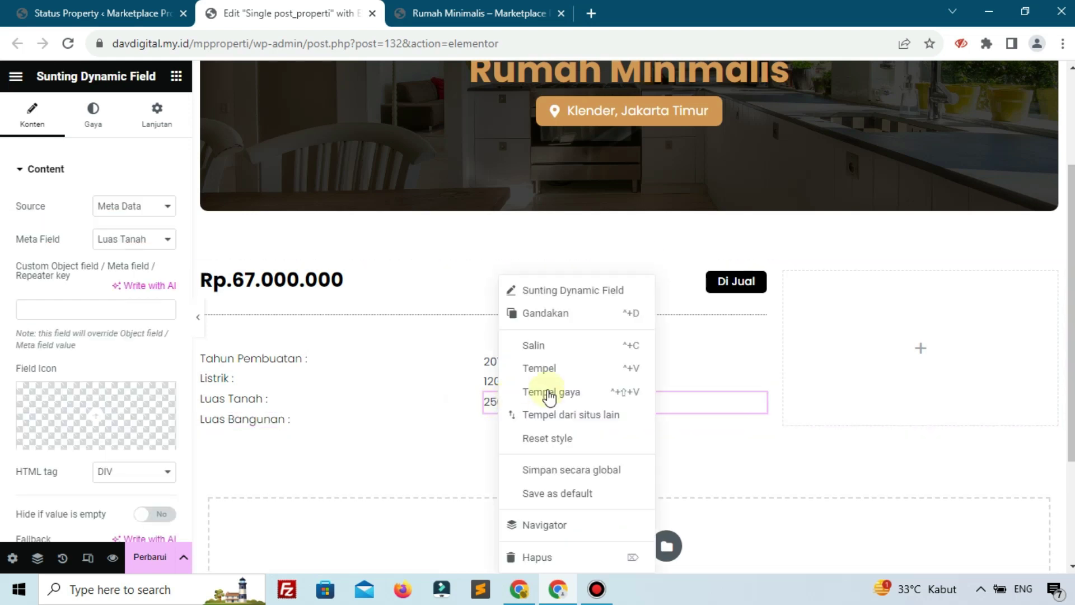
pyautogui.click(547, 328)
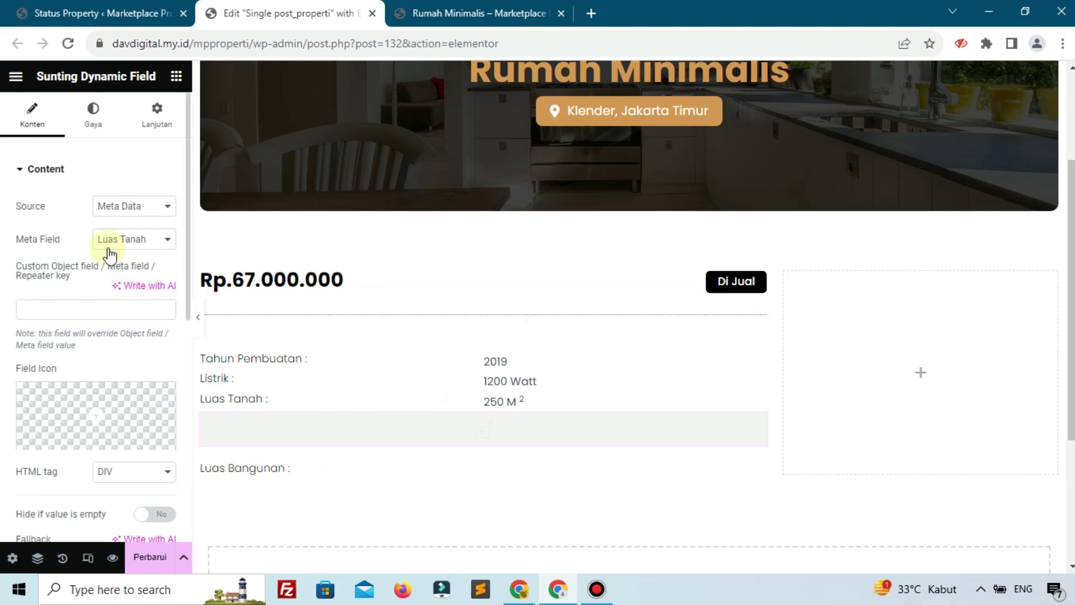
pyautogui.click(149, 249)
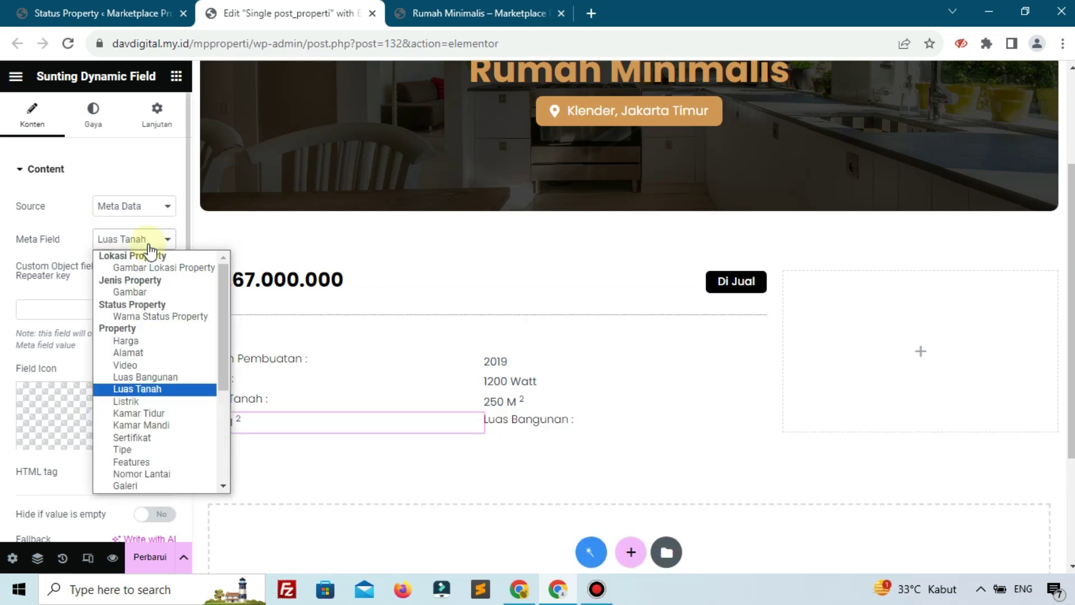
pyautogui.click(135, 377)
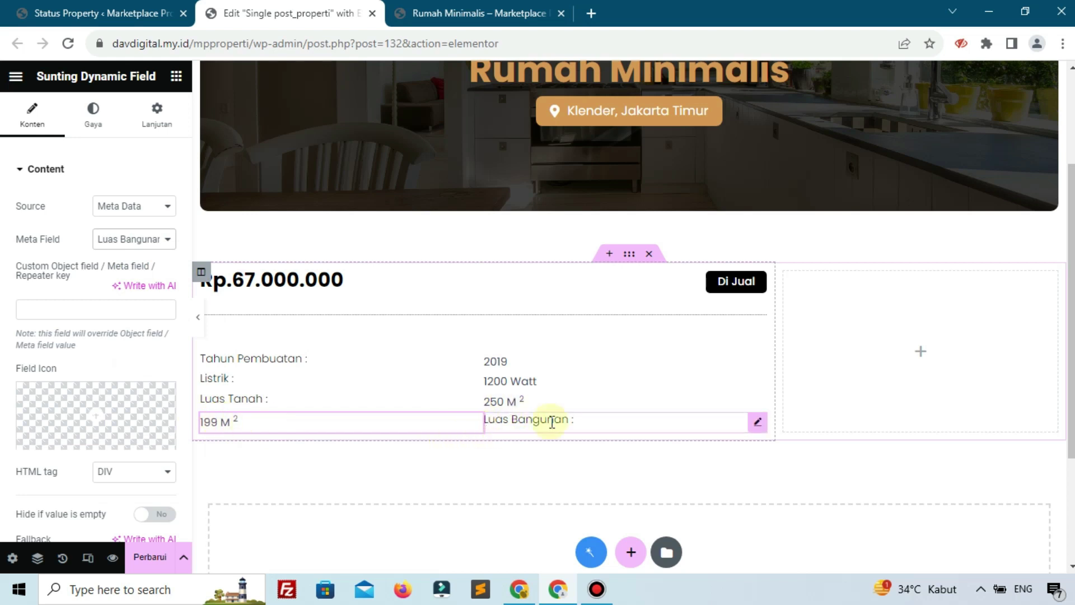
pyautogui.moveTo(482, 430); pyautogui.dragTo(253, 447)
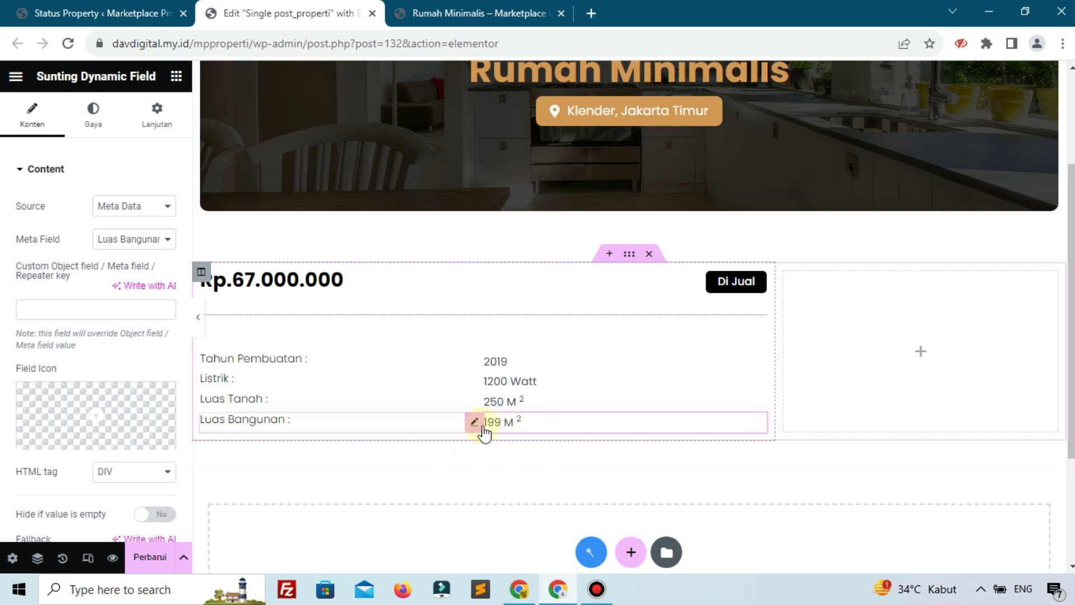
# Duplicate the "Luas Bangunan :" heading, change the copy's text to "Sertifikat :" and place it on a new row below.
pyautogui.click(304, 417)
pyautogui.rightClick(377, 422)
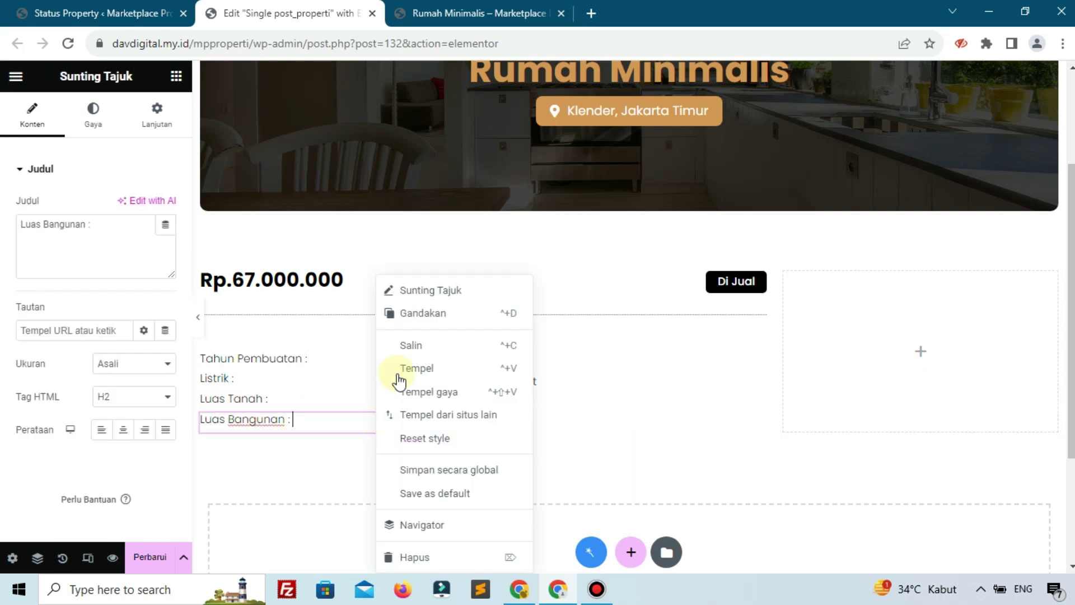
pyautogui.click(415, 313)
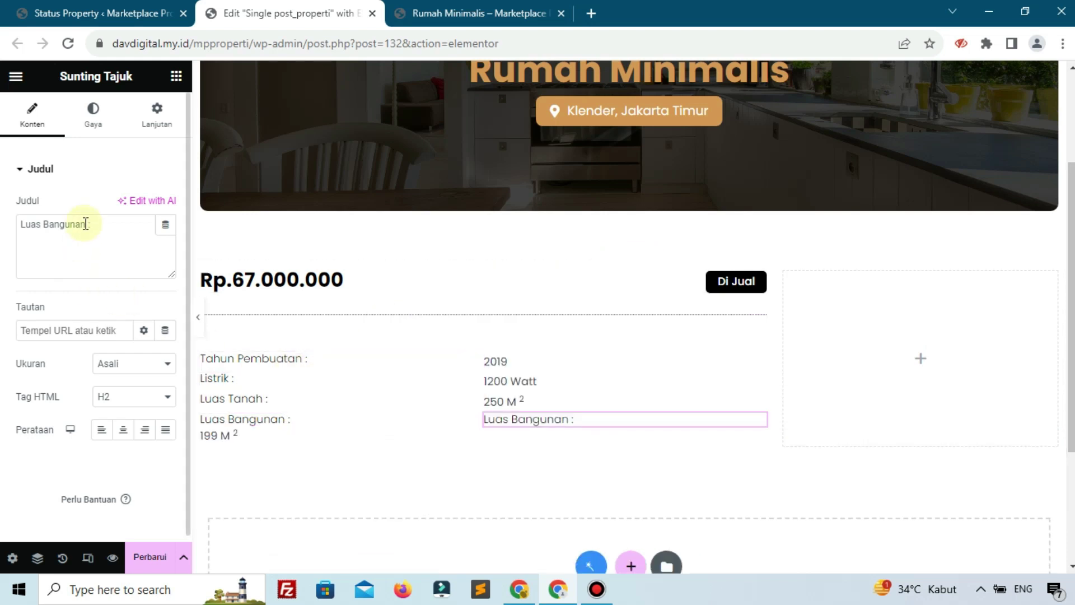
pyautogui.moveTo(85, 224); pyautogui.dragTo(3, 227)
pyautogui.write('Sertifikat')
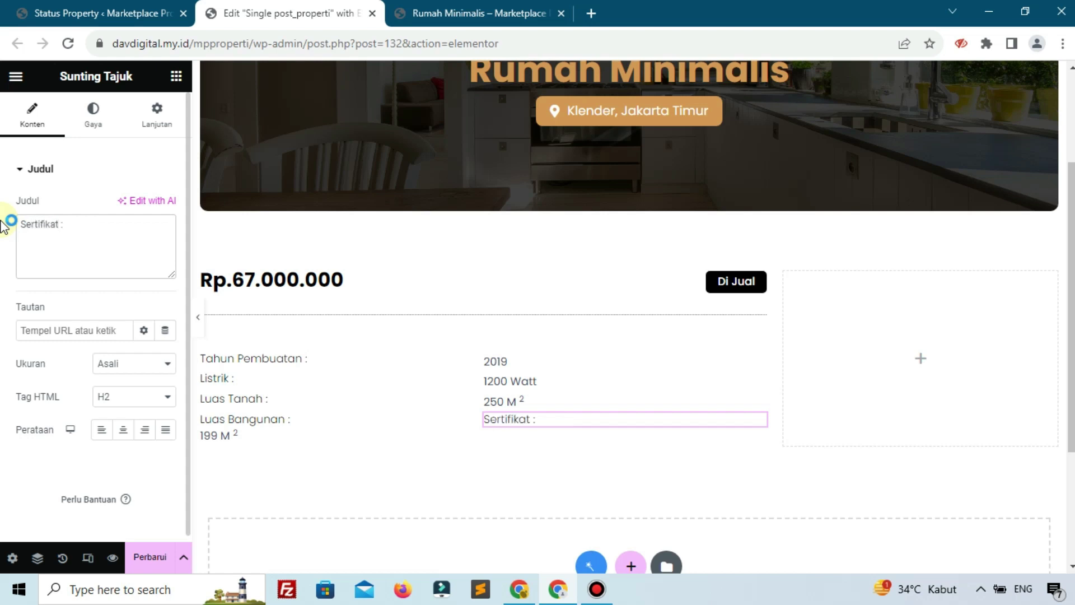
pyautogui.moveTo(754, 419); pyautogui.dragTo(224, 464)
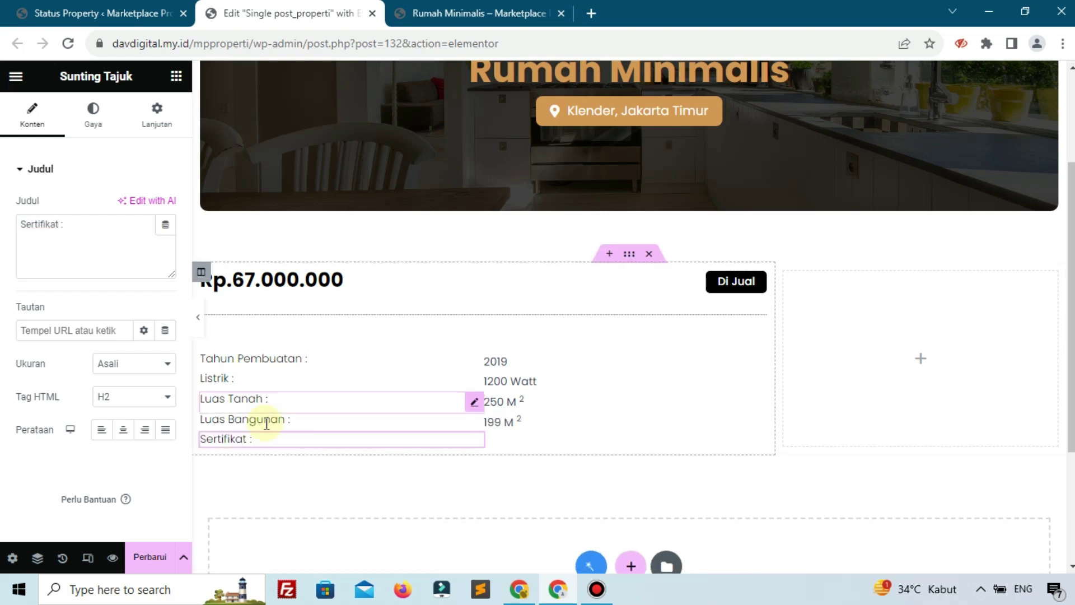
# Duplicate the Luas Bangunan value field and set the copy's meta field to Sertifikat.
pyautogui.click(505, 422)
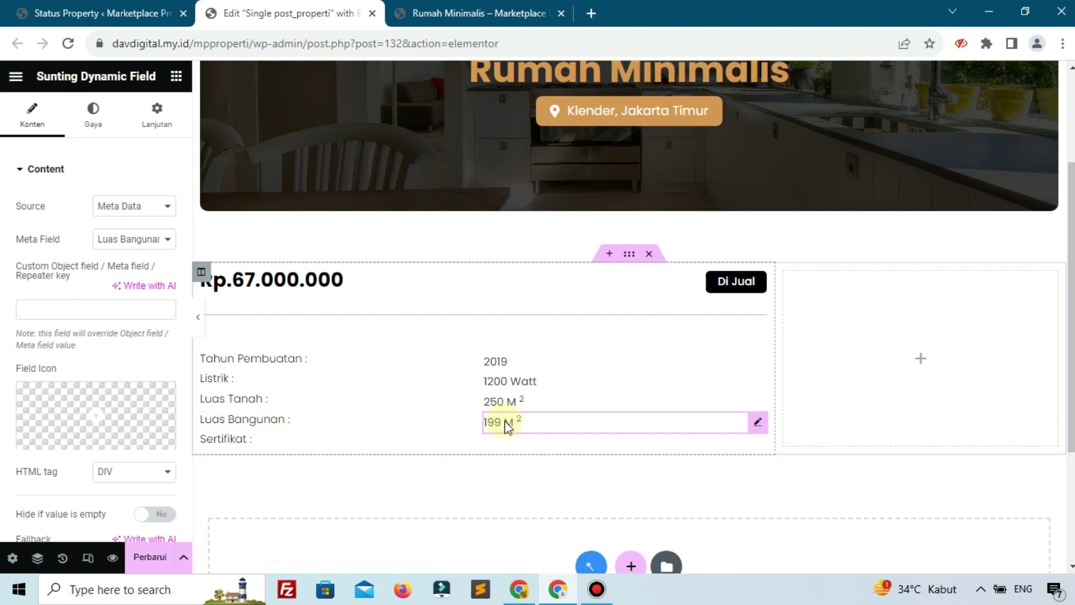
pyautogui.rightClick(506, 421)
pyautogui.click(560, 326)
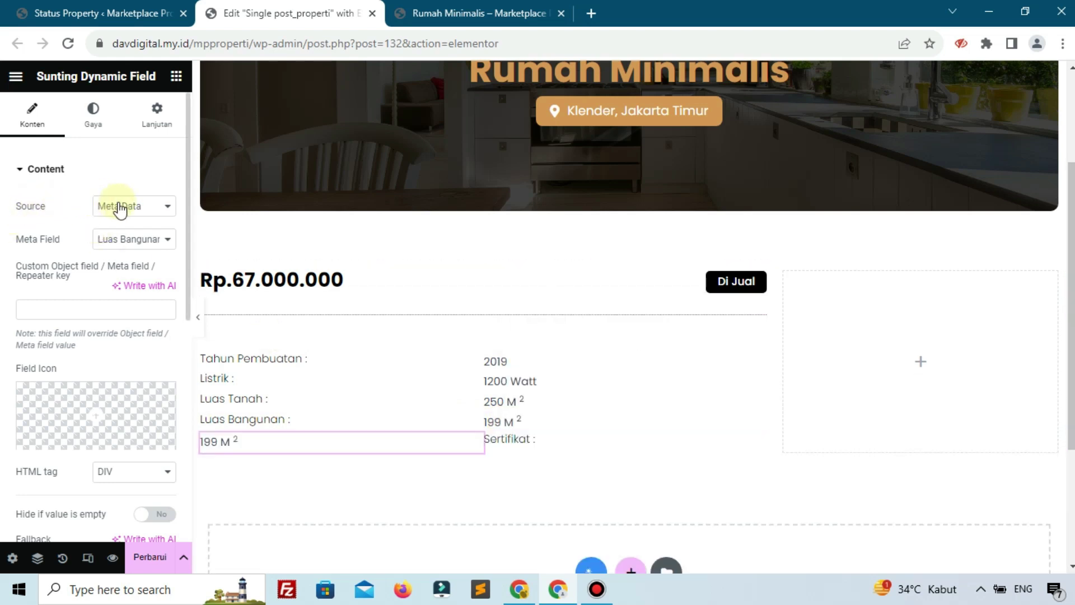
pyautogui.click(131, 239)
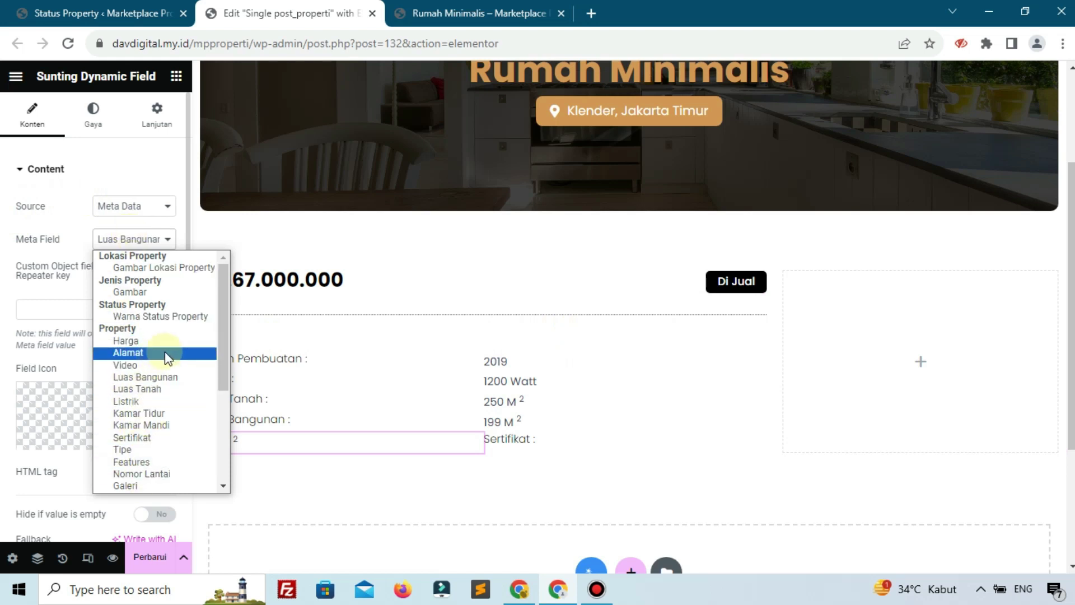
pyautogui.click(157, 442)
# Turn off customized field output for the Sertifikat value and place it beside the "Sertifikat :" heading.
pyautogui.scroll(-4, 149, 436)
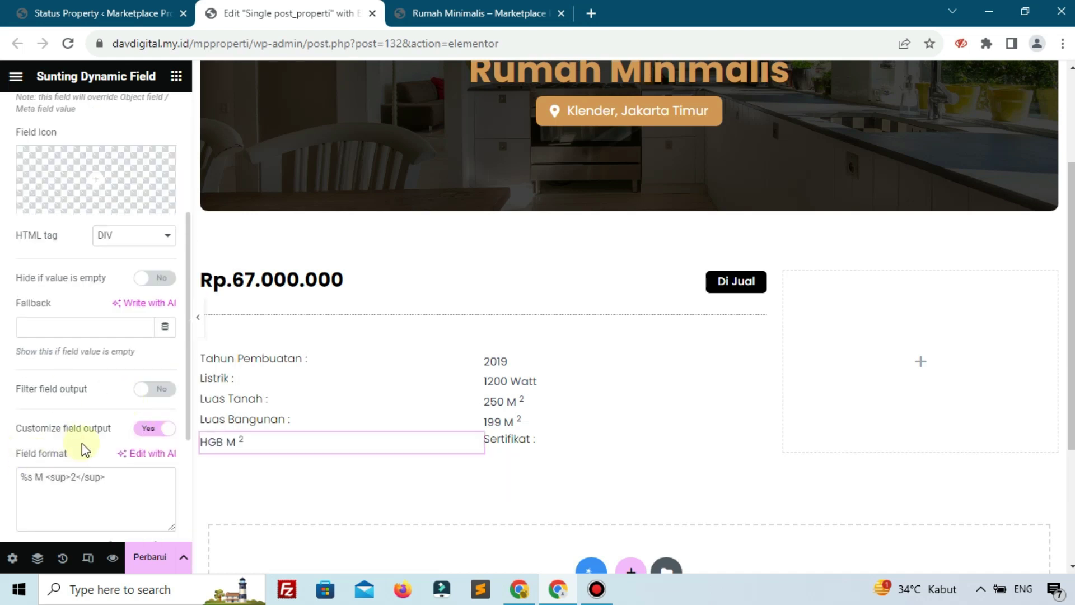
pyautogui.click(147, 428)
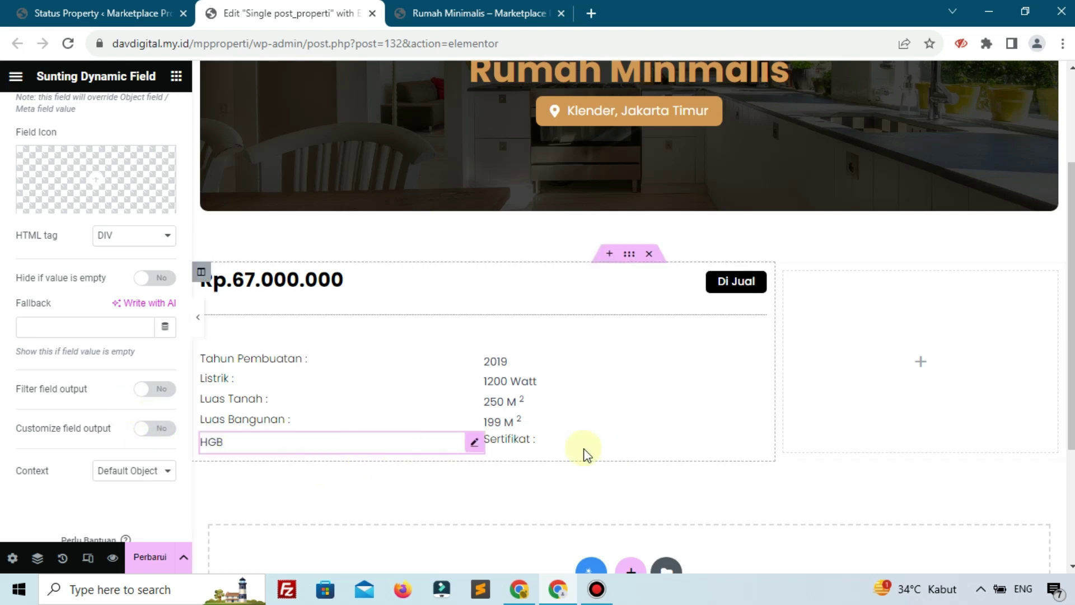
pyautogui.moveTo(477, 448); pyautogui.dragTo(479, 449)
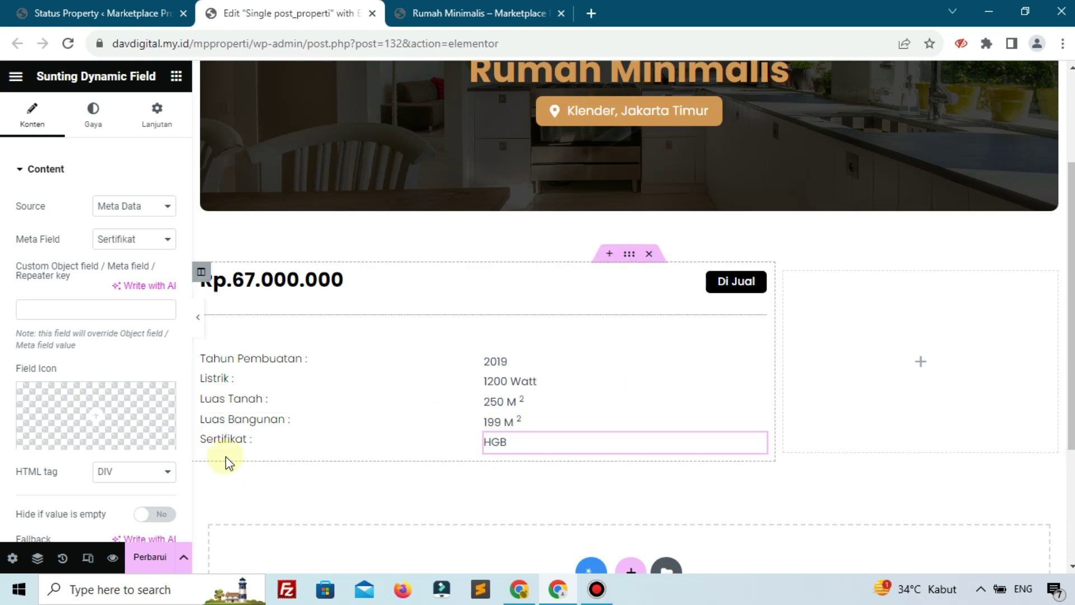
# Duplicate the "Sertifikat :" heading, change the copy's text to "Tipe Property :" and arrange it on a new row below.
pyautogui.click(236, 443)
pyautogui.rightClick(236, 442)
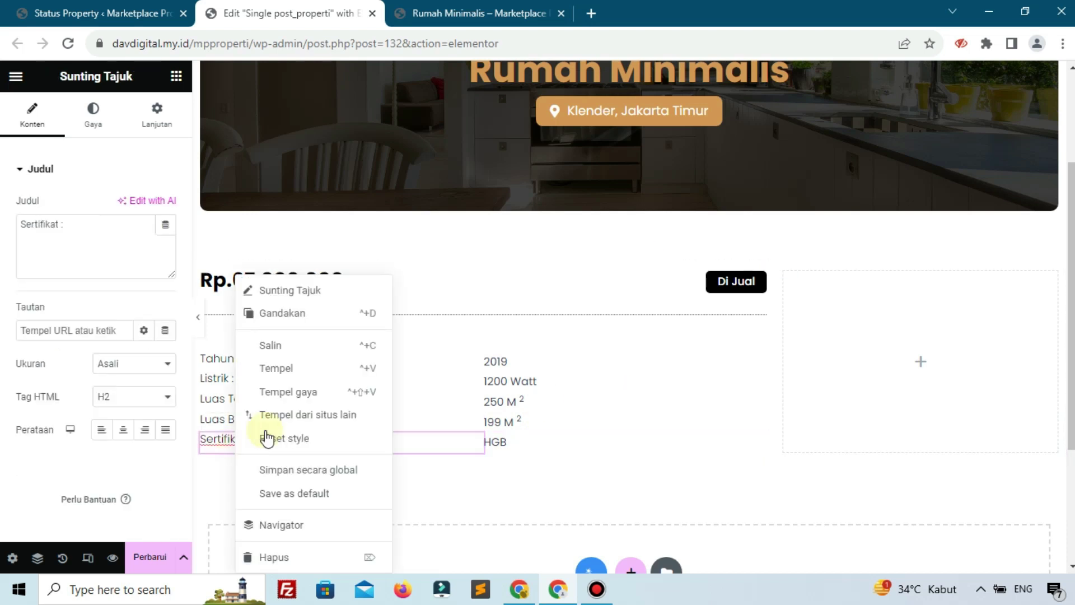
pyautogui.click(317, 314)
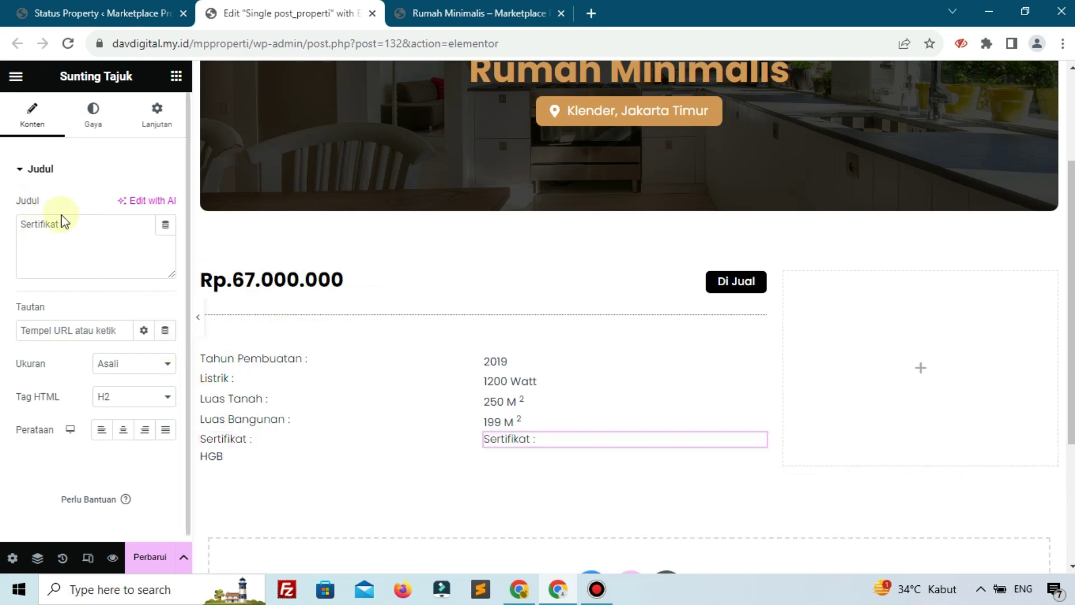
pyautogui.moveTo(60, 223); pyautogui.dragTo(7, 222)
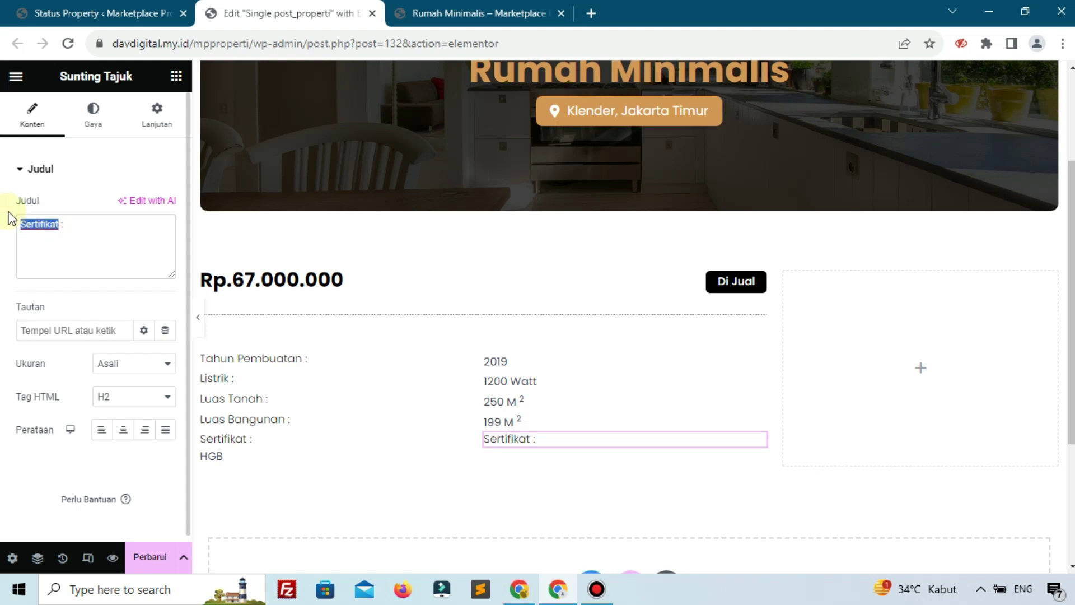
pyautogui.write('Tipe Property')
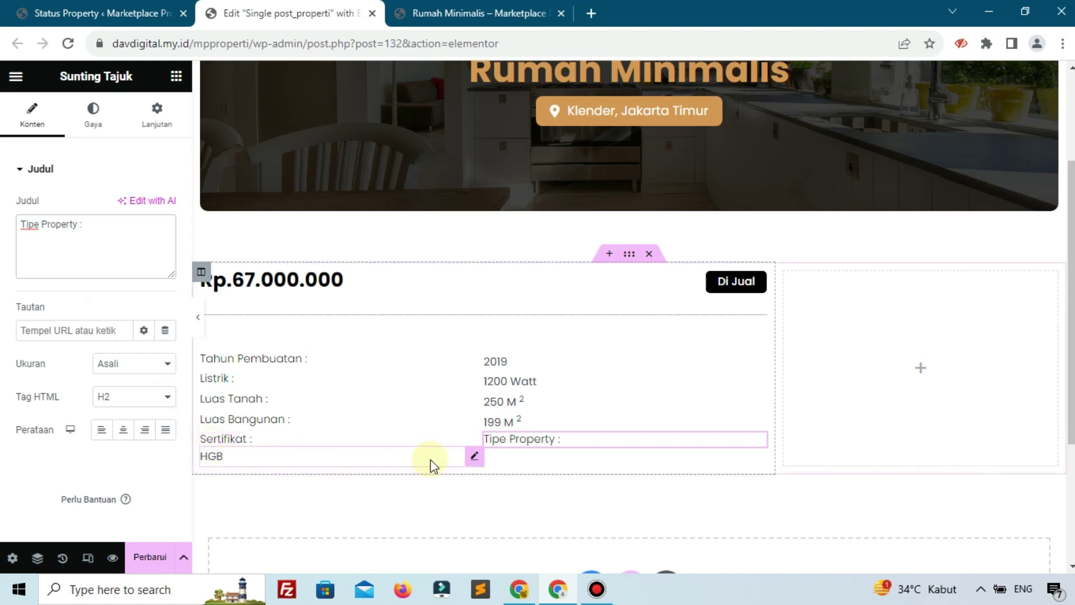
pyautogui.moveTo(470, 464); pyautogui.dragTo(506, 440)
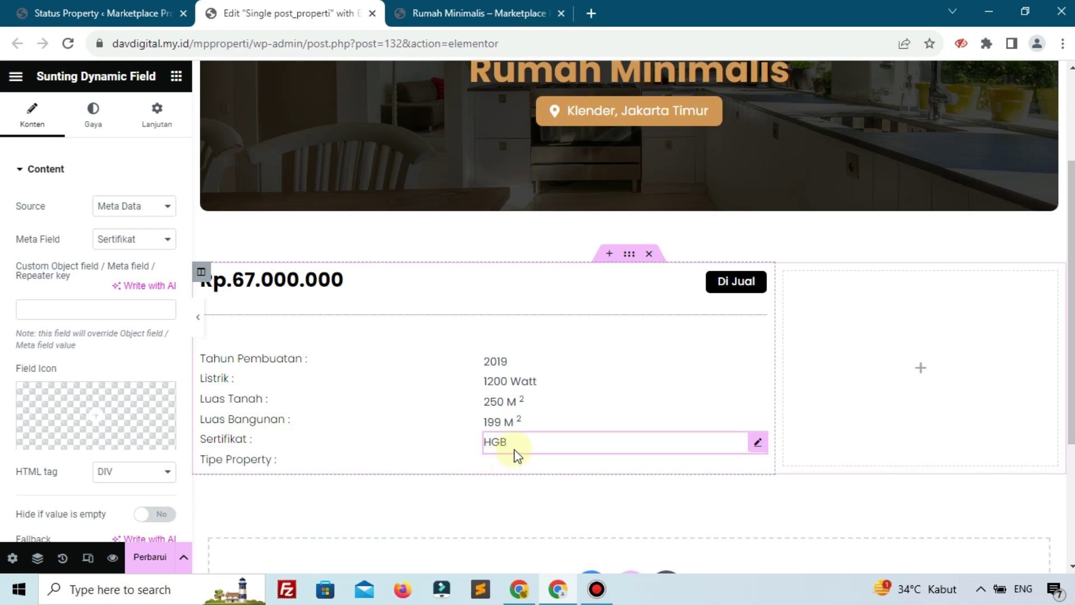
# Duplicate the Sertifikat value field, set the copy's meta field to Tipe and place it beside the "Tipe Property :" heading.
pyautogui.rightClick(642, 443)
pyautogui.click(571, 440)
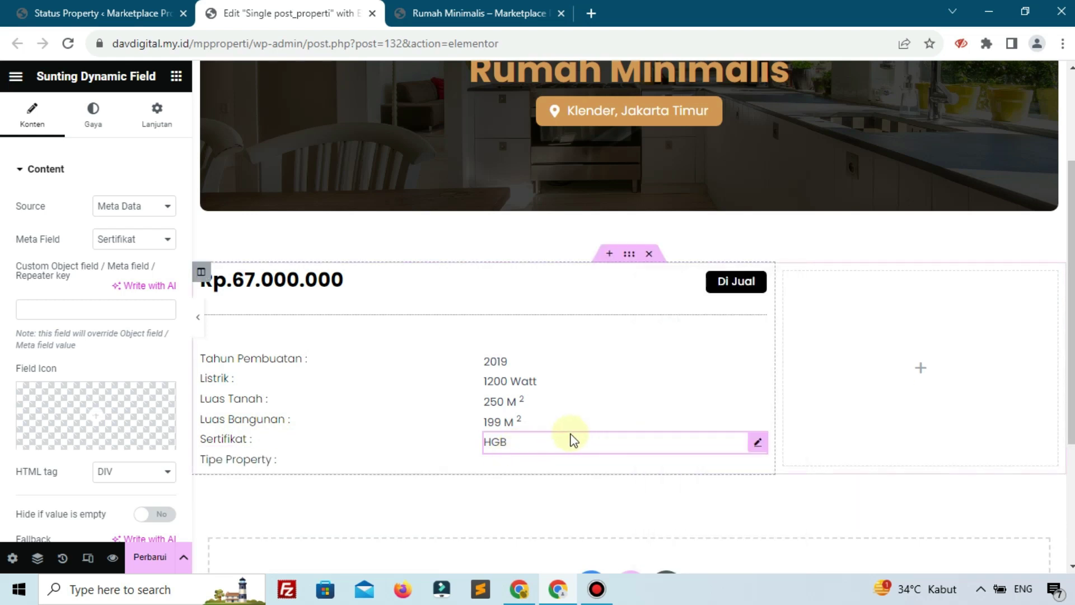
pyautogui.rightClick(756, 445)
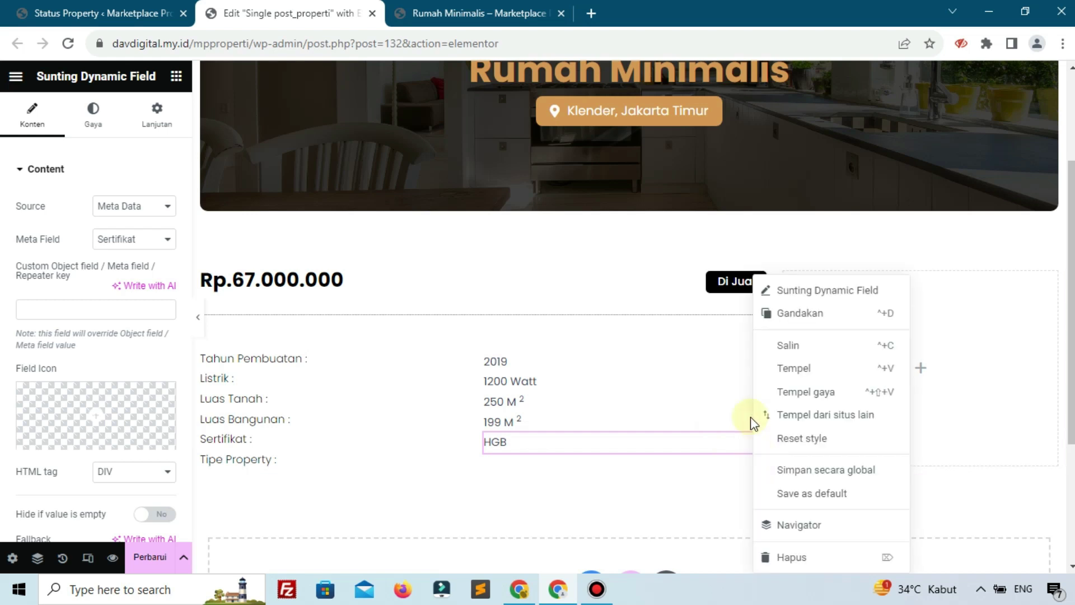
pyautogui.click(780, 318)
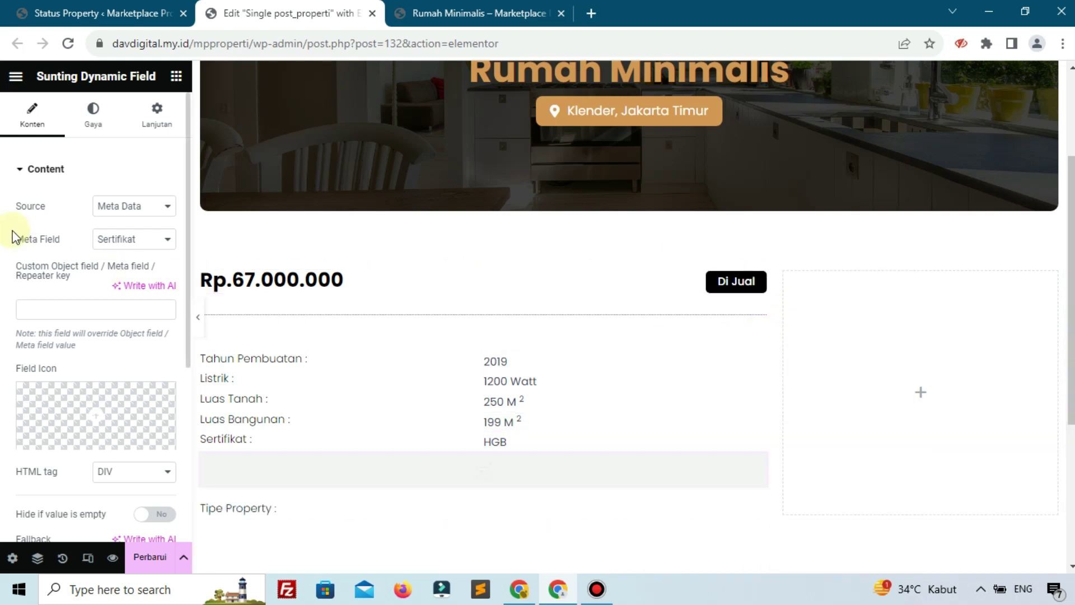
pyautogui.click(122, 252)
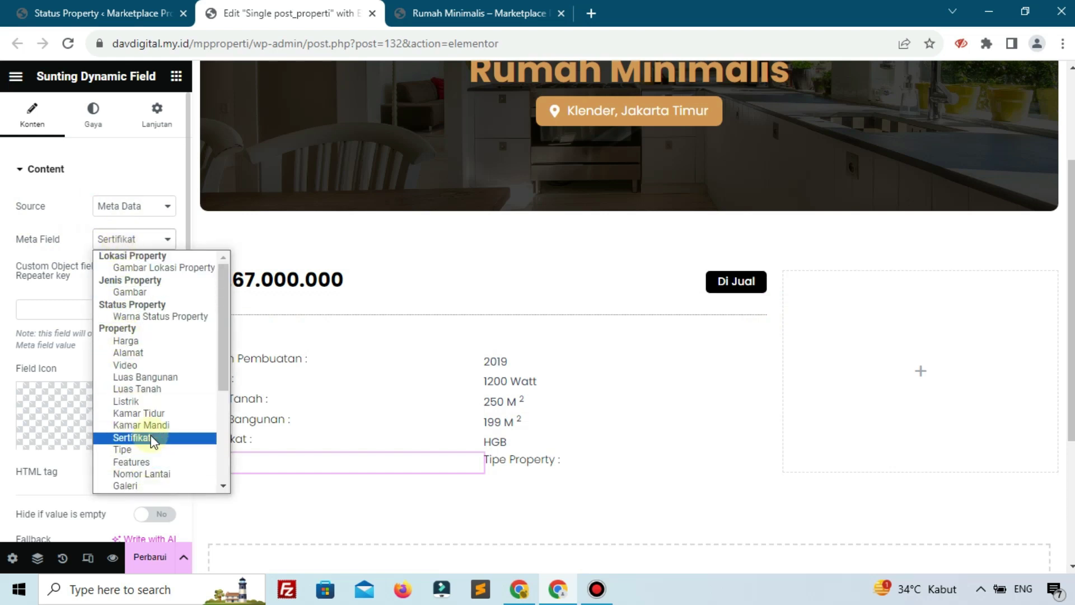
pyautogui.scroll(-4, 153, 443)
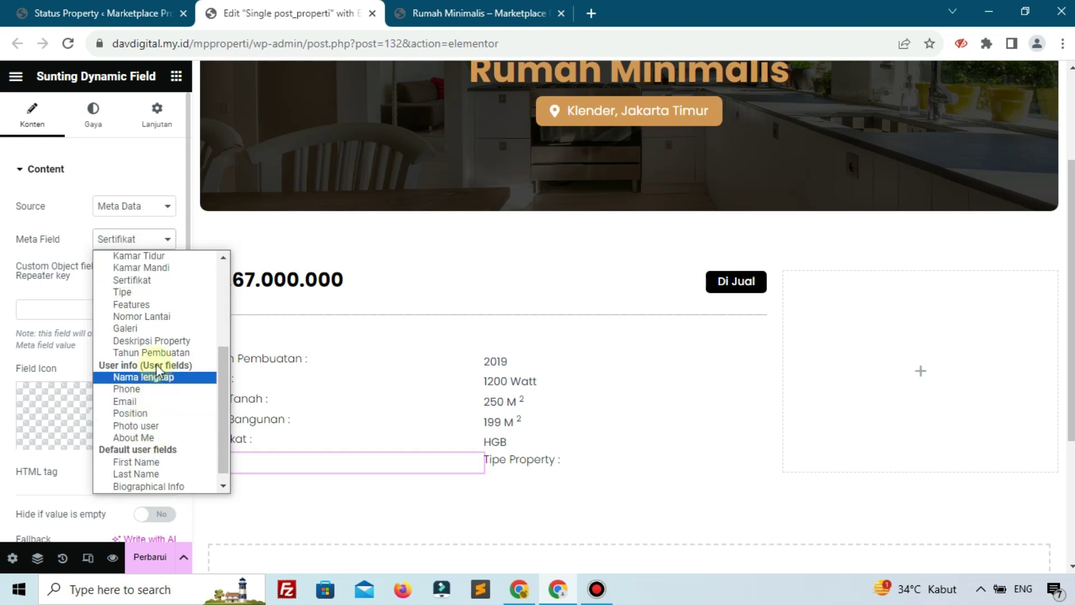
pyautogui.scroll(4, 158, 353)
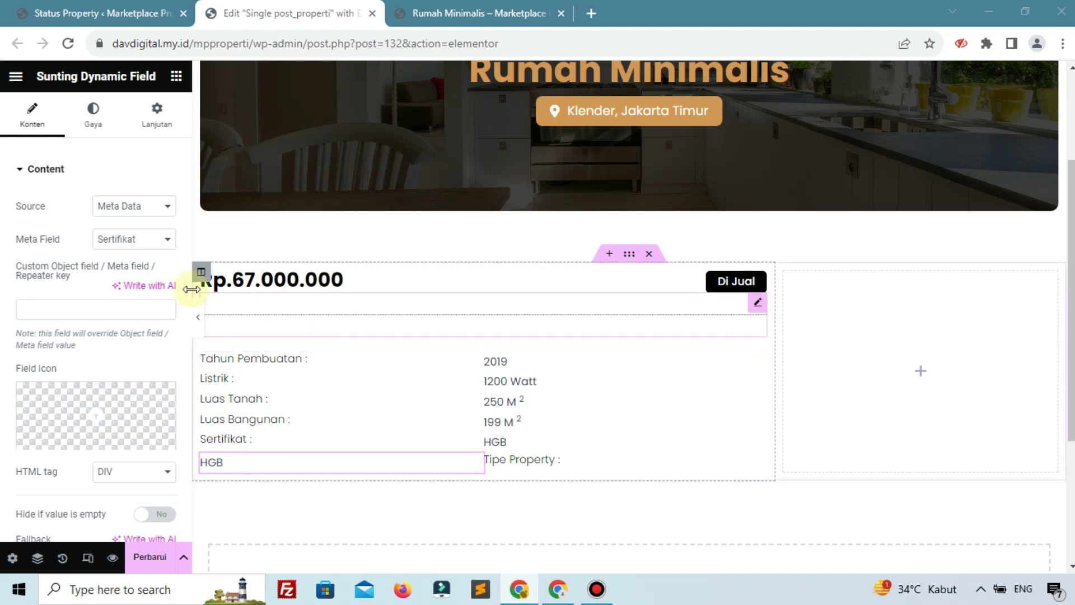
pyautogui.click(140, 239)
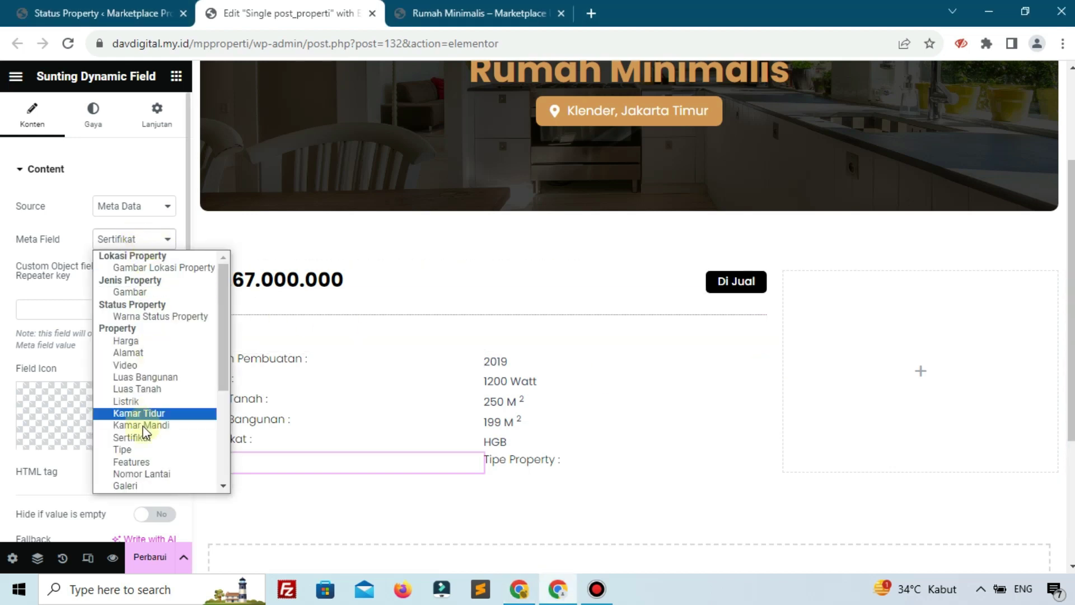
pyautogui.click(142, 447)
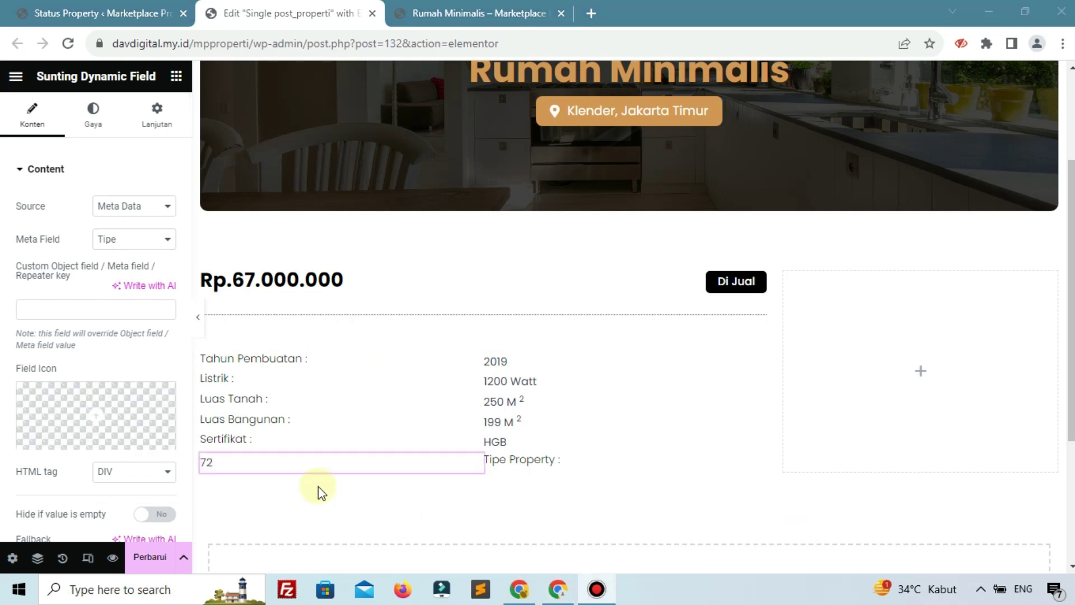
pyautogui.click(472, 467)
pyautogui.moveTo(472, 471); pyautogui.dragTo(278, 482)
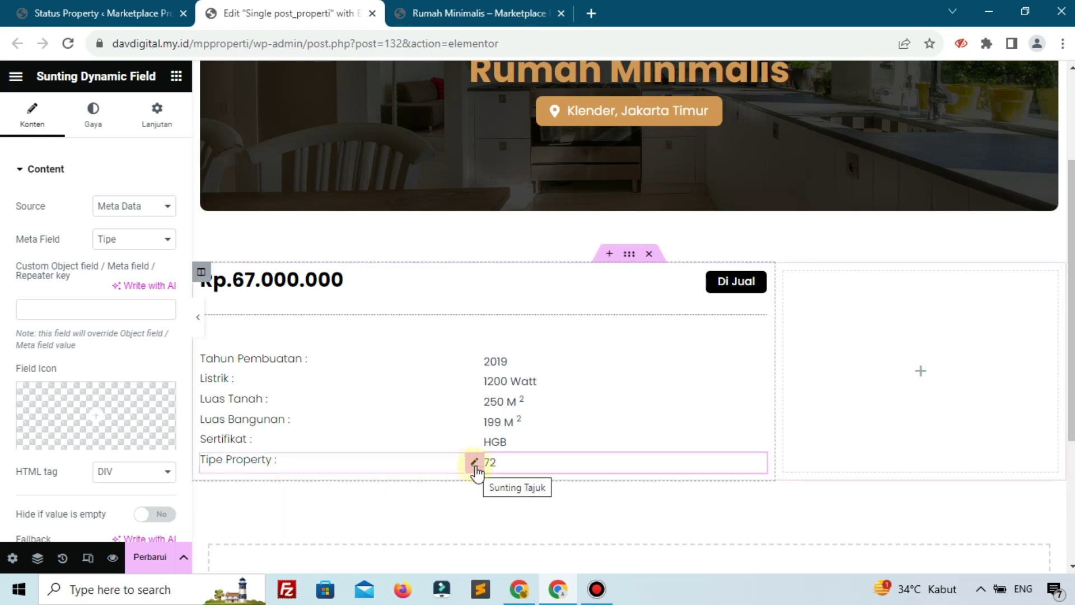
# Duplicate the "Tipe Property :" heading and change the copy's text to "Kamar Mandi :".
pyautogui.rightClick(482, 417)
pyautogui.click(503, 322)
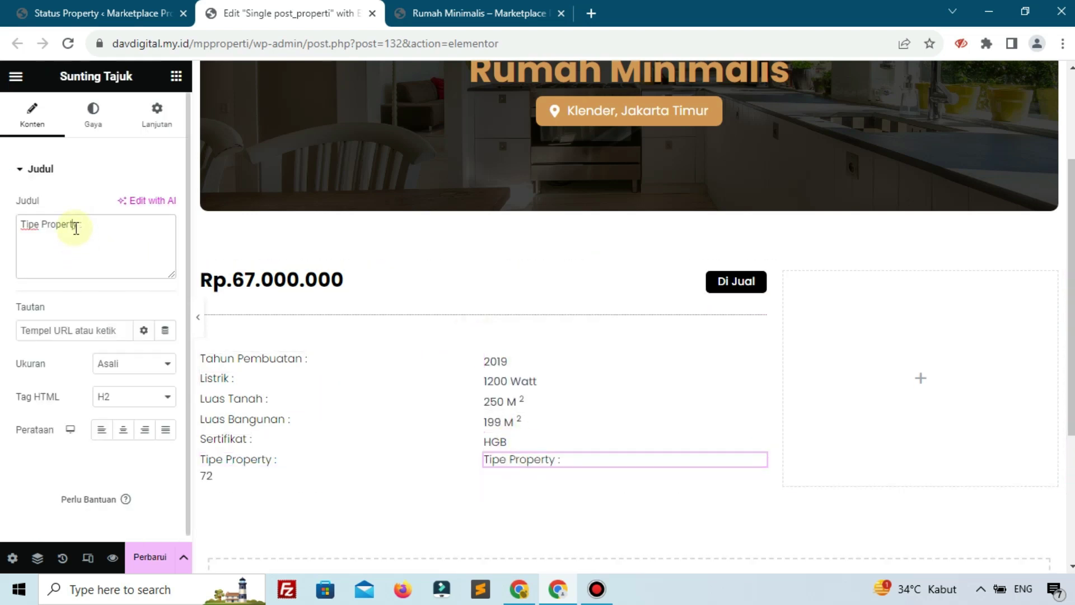
pyautogui.moveTo(74, 225); pyautogui.dragTo(2, 230)
pyautogui.press('BackSpace')
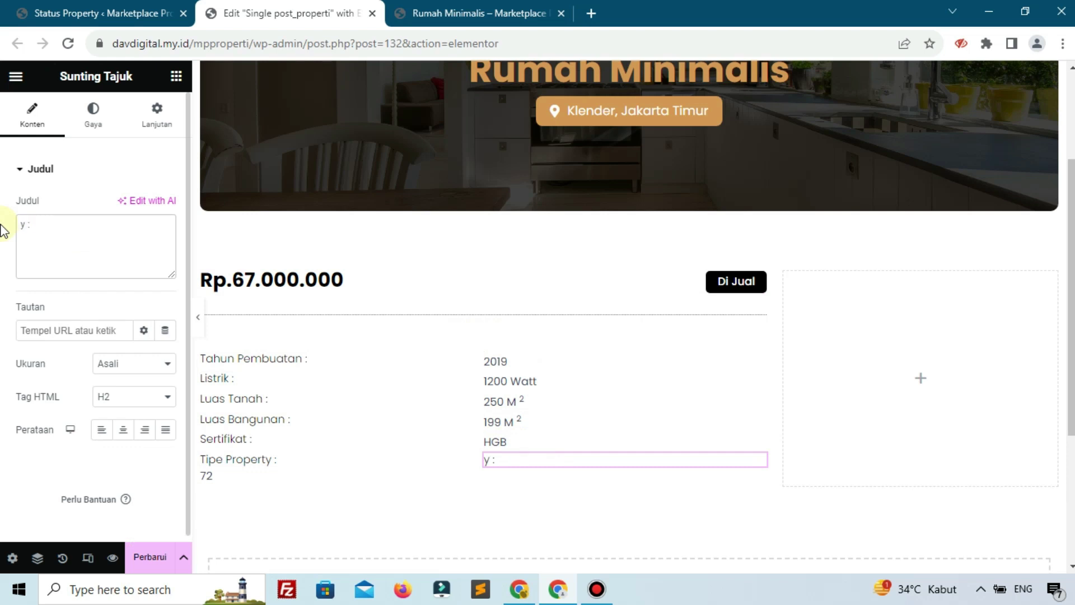
pyautogui.write('Kamar Ma')
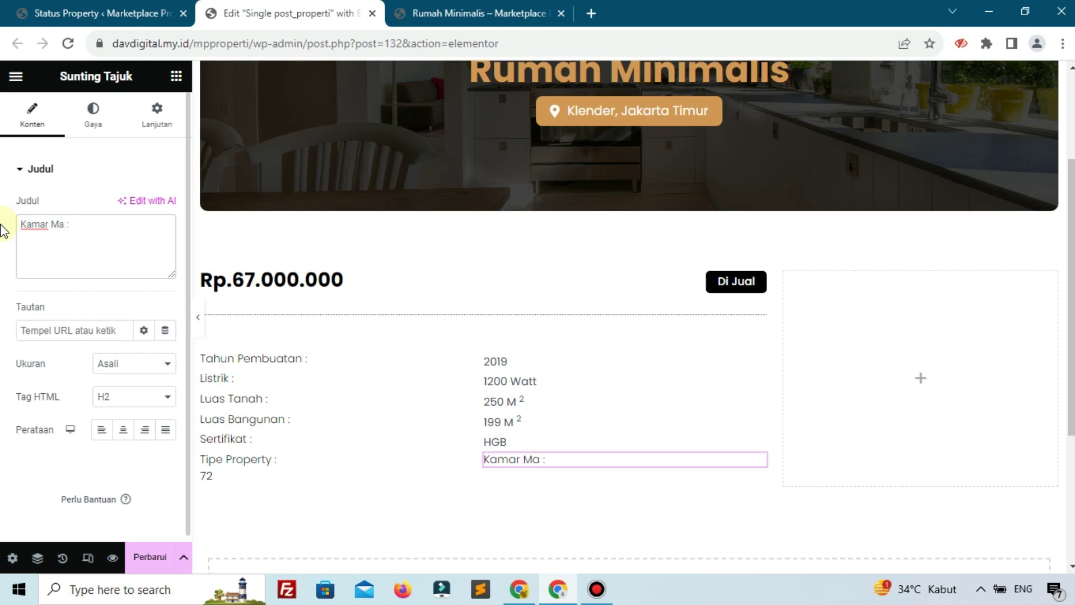
pyautogui.write('ndi')
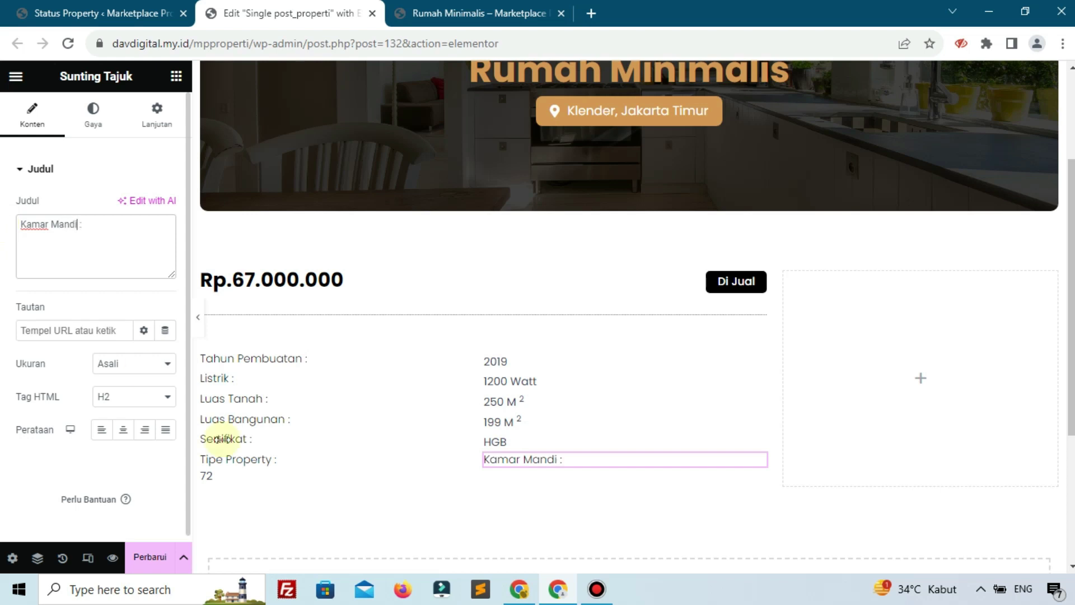